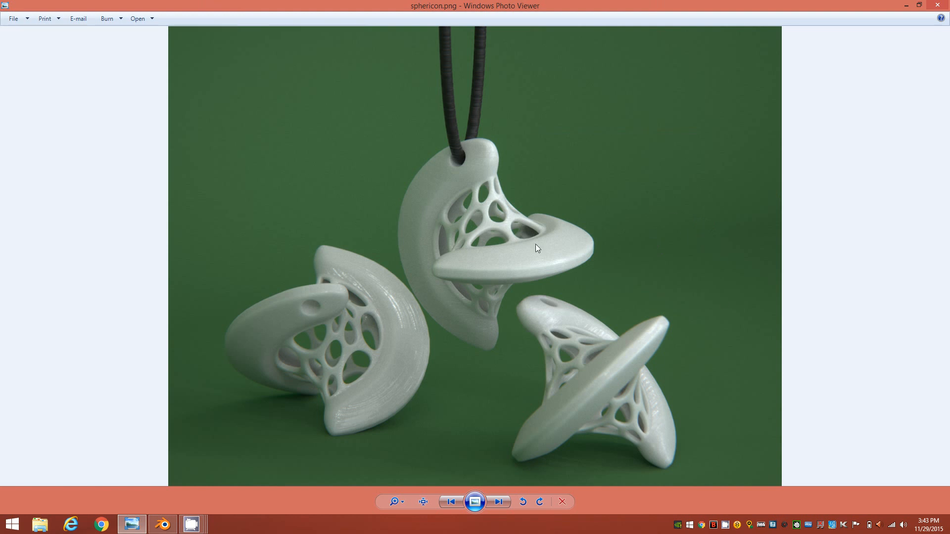
# Step: Switch to Blender and add a cylinder mesh to the empty scene
pyautogui.click(163, 524)
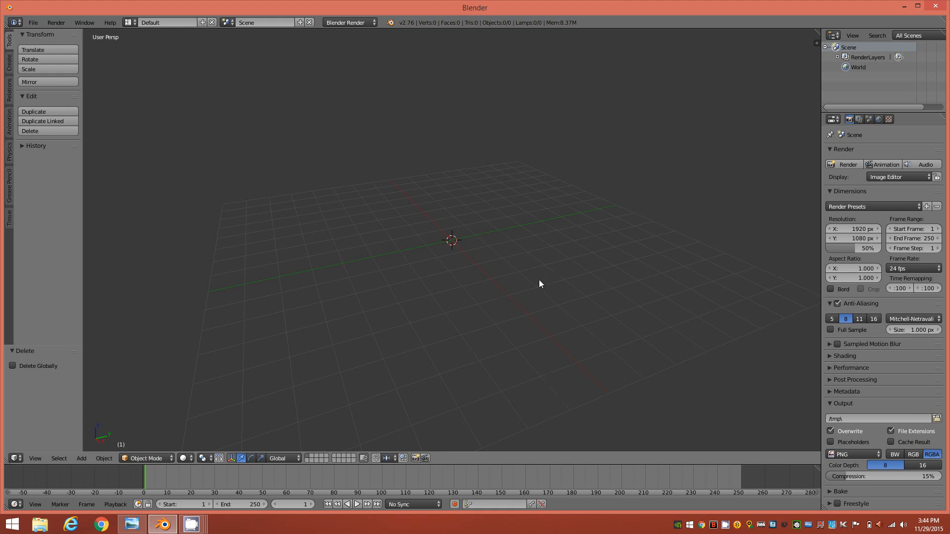
pyautogui.press('space')
pyautogui.moveTo(515, 296)
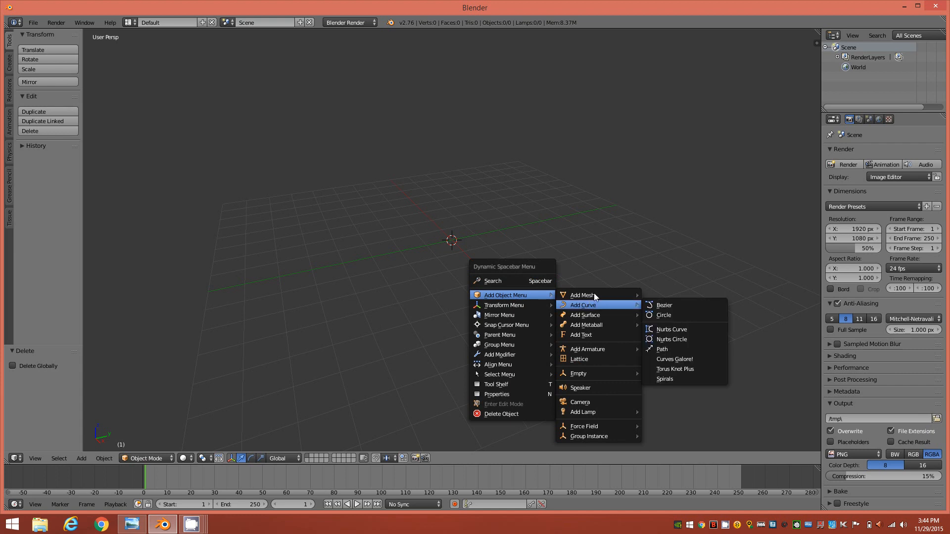
pyautogui.moveTo(595, 294)
pyautogui.click(669, 343)
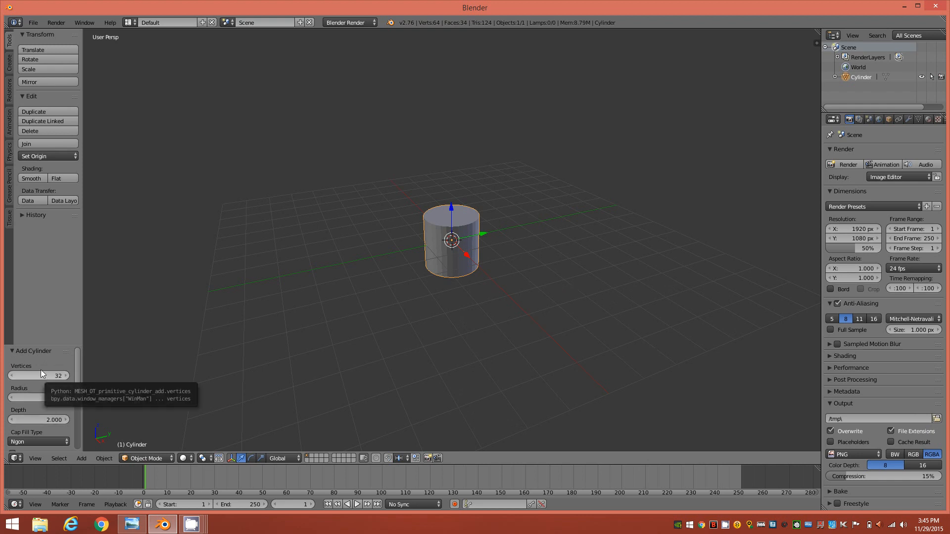
# Step: Set the new cylinder to 12 vertices and its cap fill type to Nothing
pyautogui.moveTo(78, 374)
pyautogui.mouseDown()
pyautogui.moveTo(77, 382)
pyautogui.moveTo(81, 372)
pyautogui.mouseUp()
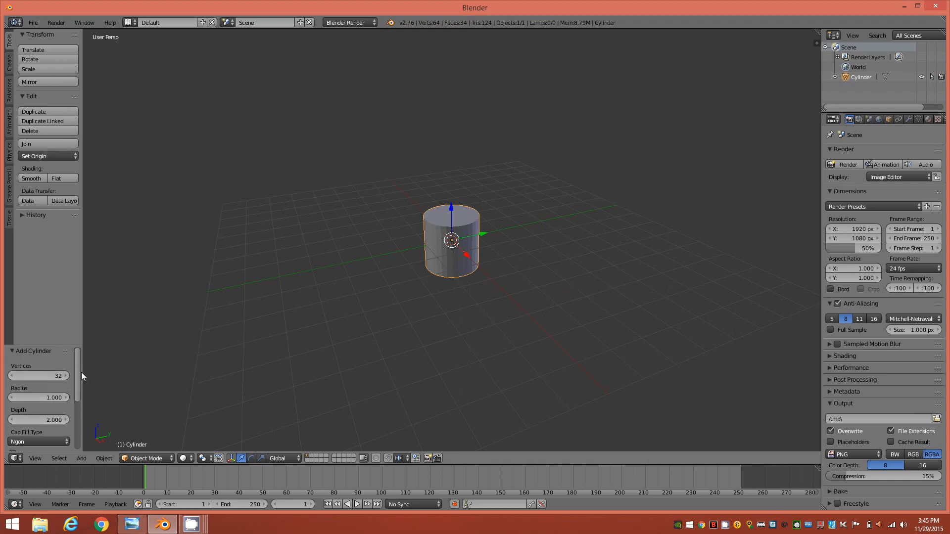
pyautogui.click(55, 375)
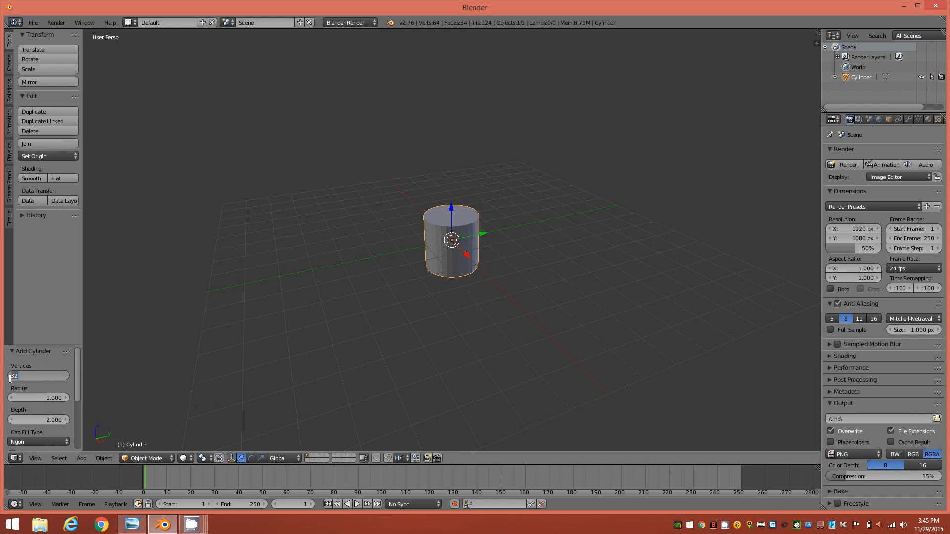
pyautogui.press('BackSpace')
pyautogui.write('12')
pyautogui.press('Return')
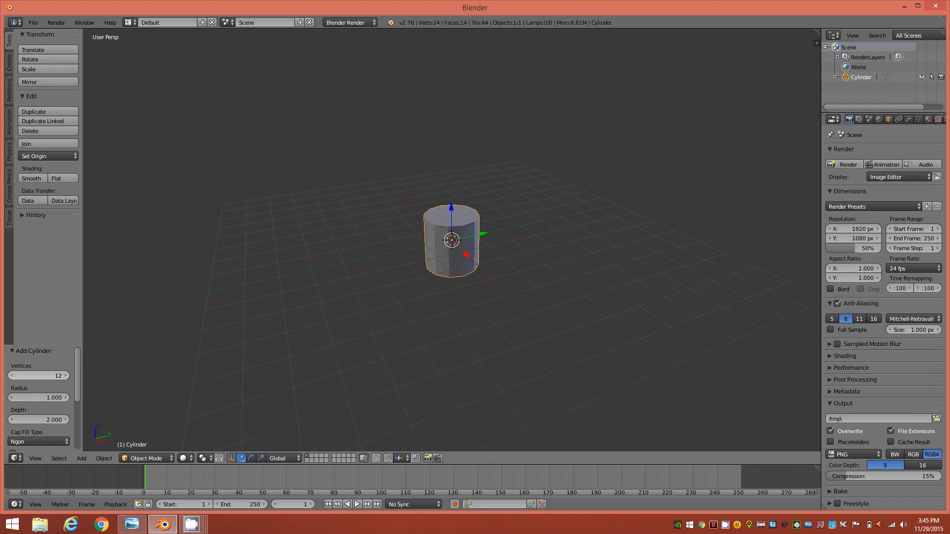
pyautogui.click(58, 439)
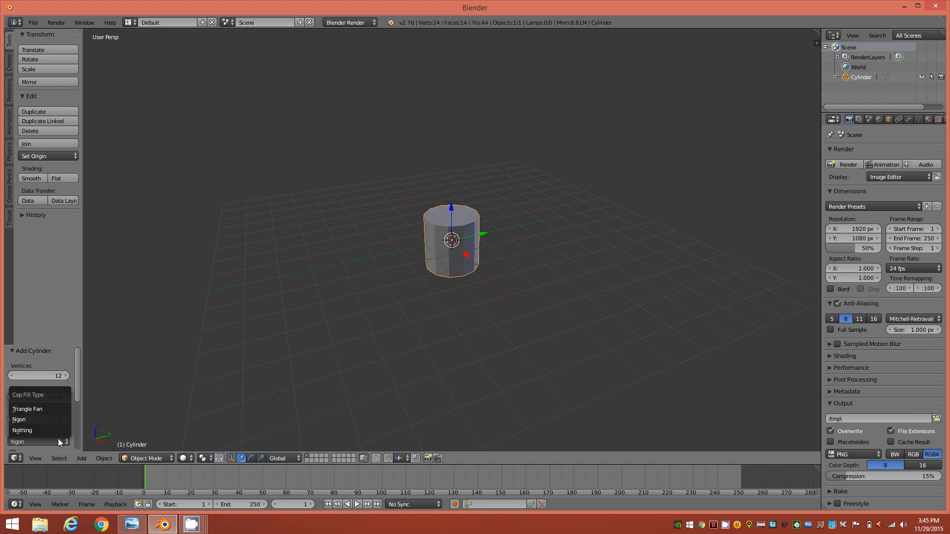
pyautogui.click(30, 430)
pyautogui.moveTo(467, 283); pyautogui.dragTo(455, 214, button='middle')
pyautogui.scroll(5, 455, 214)
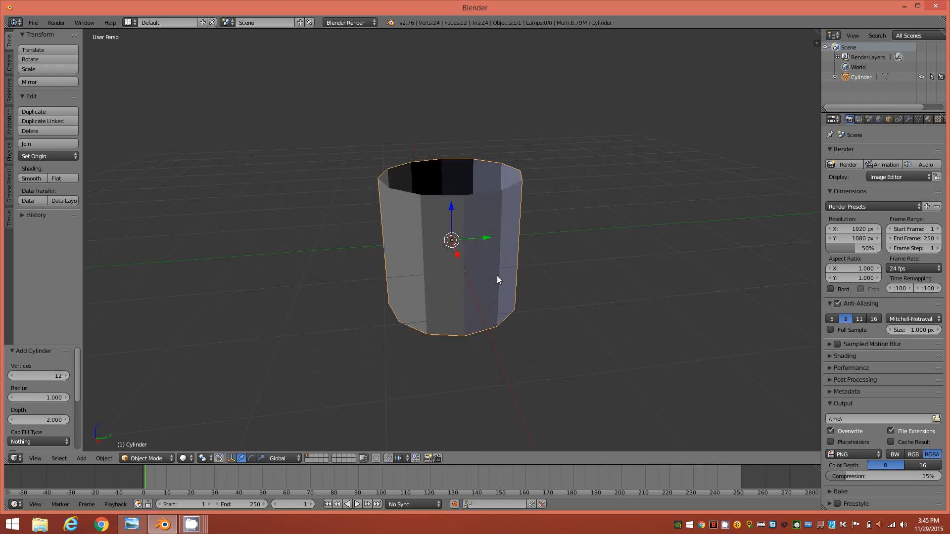
# Step: Enter Edit Mode, clear the selection and add one centred horizontal loop cut around the cylinder
pyautogui.press('Tab')
pyautogui.click(562, 280)
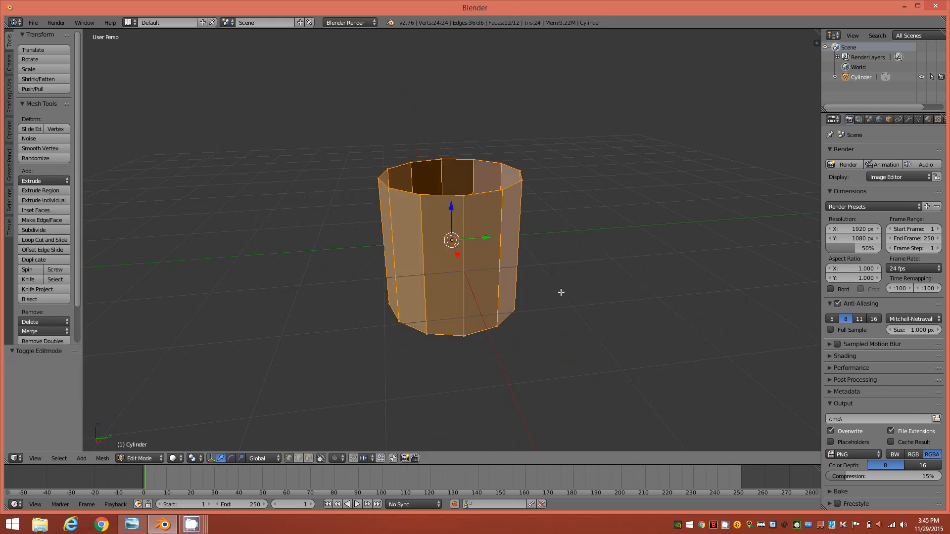
pyautogui.moveTo(502, 263)
pyautogui.mouseDown(button='middle')
pyautogui.moveTo(515, 271)
pyautogui.moveTo(485, 248)
pyautogui.moveTo(510, 257)
pyautogui.mouseUp(button='middle')
pyautogui.press('a')
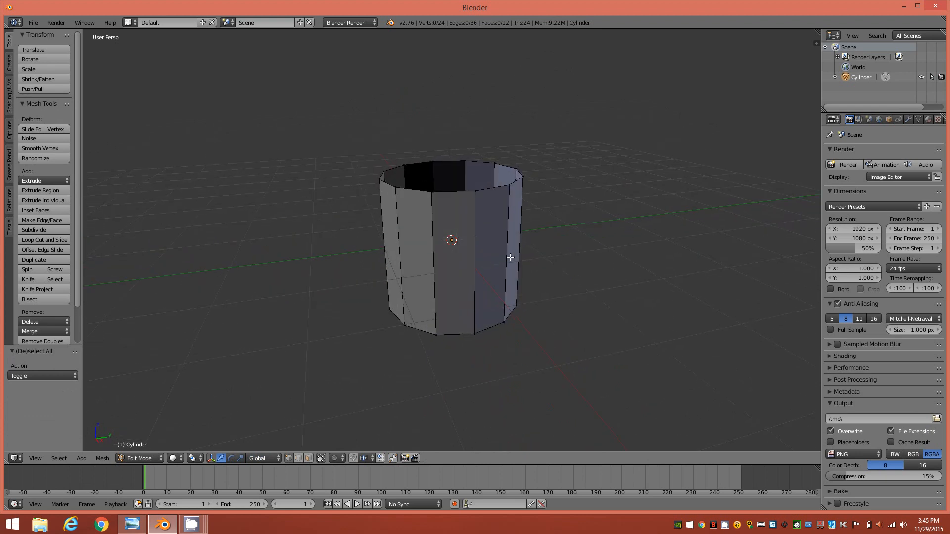
pyautogui.hotkey('ctrl', 'r')
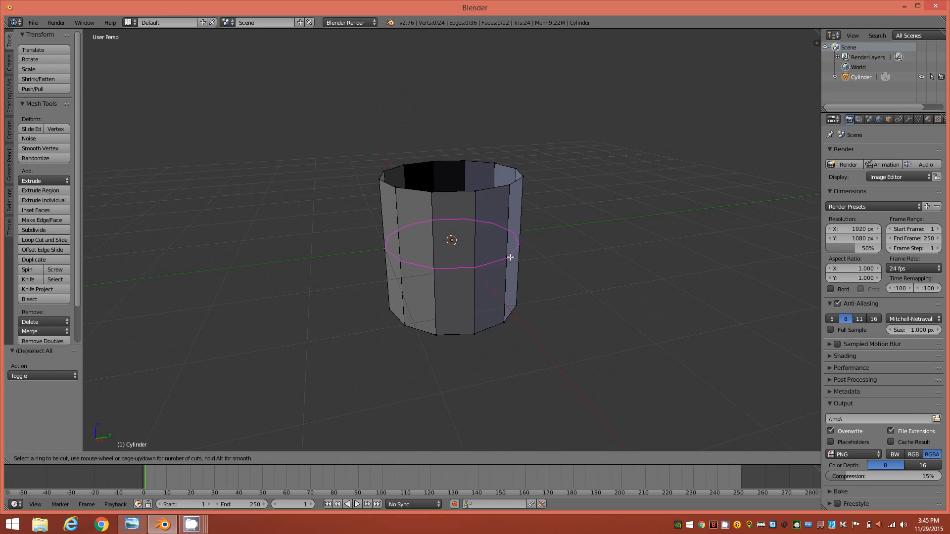
pyautogui.click(510, 257)
pyautogui.click(510, 257)
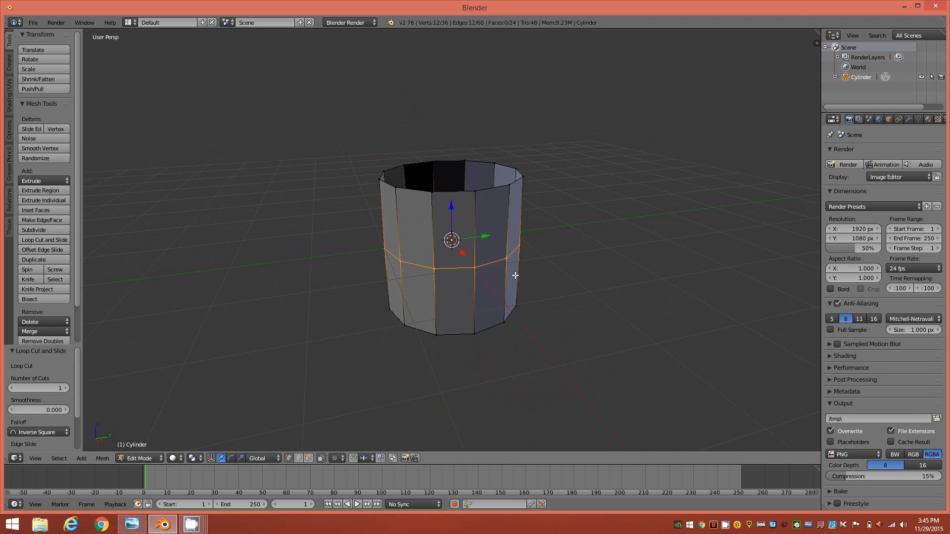
# Step: Select only the cylinder's upper and lower rim vertices, leaving the middle loop unselected
pyautogui.moveTo(513, 267); pyautogui.dragTo(481, 275, button='middle')
pyautogui.press('a')
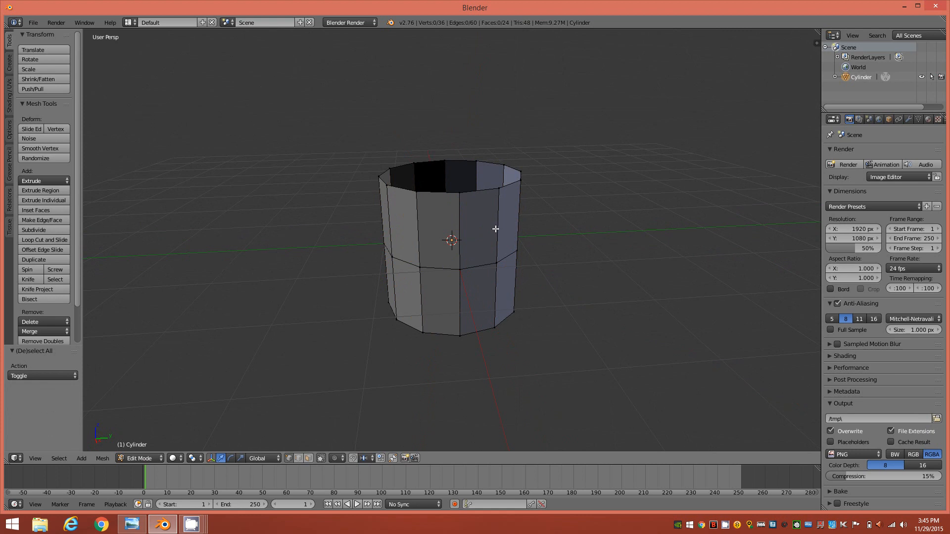
pyautogui.moveTo(483, 236); pyautogui.dragTo(481, 228, button='middle')
pyautogui.press('b')
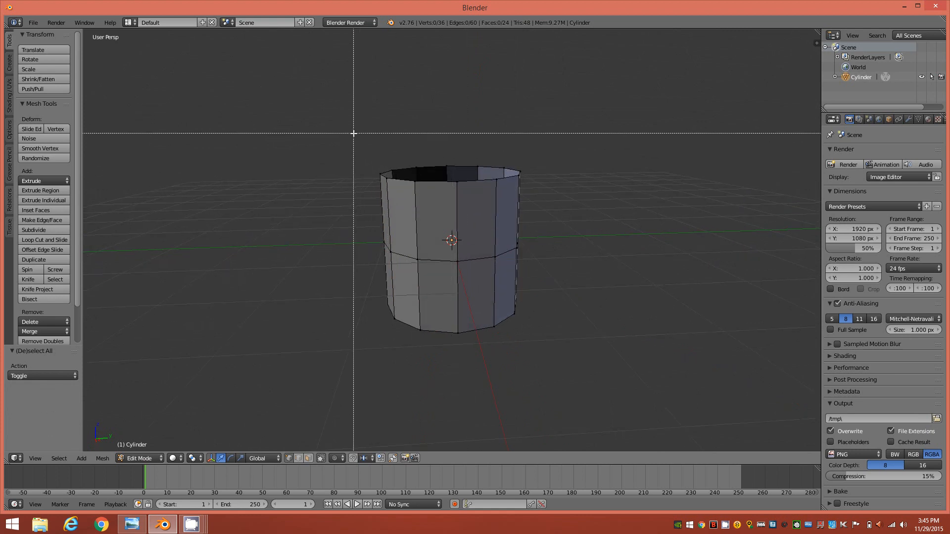
pyautogui.moveTo(354, 133); pyautogui.dragTo(558, 192)
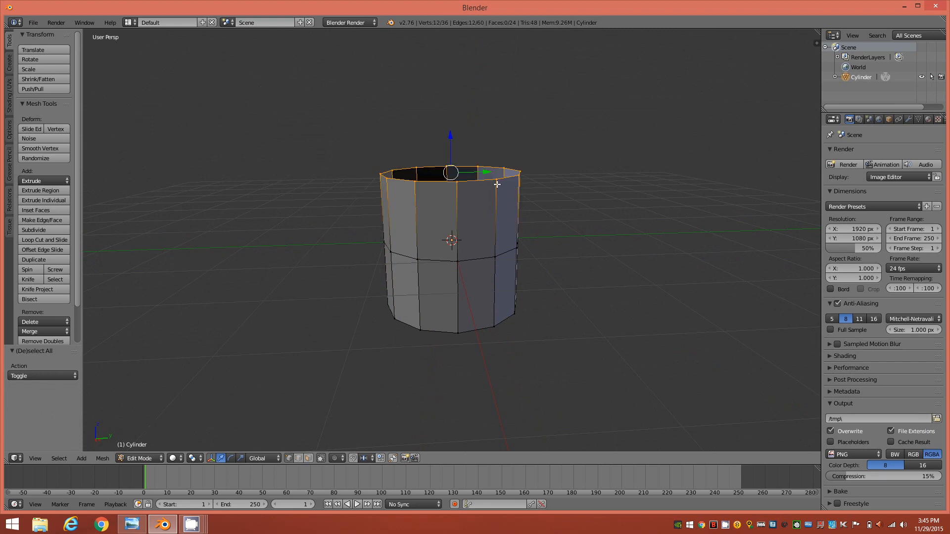
pyautogui.moveTo(475, 310); pyautogui.dragTo(472, 272, button='middle')
pyautogui.press('b')
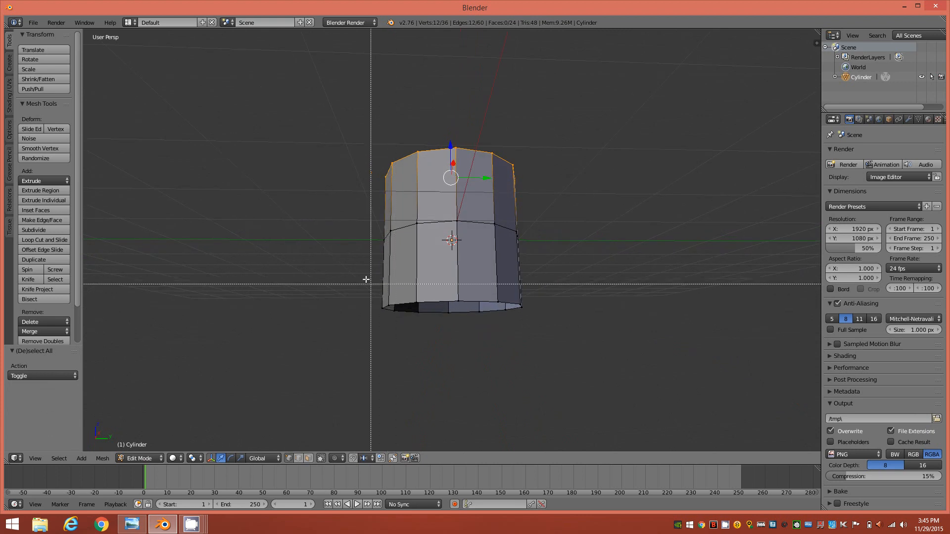
pyautogui.moveTo(371, 282); pyautogui.dragTo(544, 350)
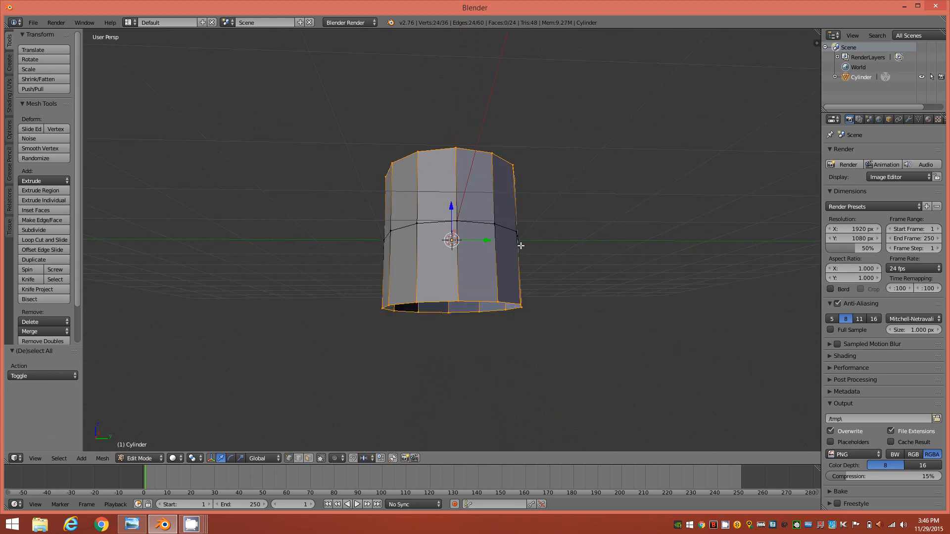
pyautogui.moveTo(472, 241); pyautogui.dragTo(407, 273, button='middle')
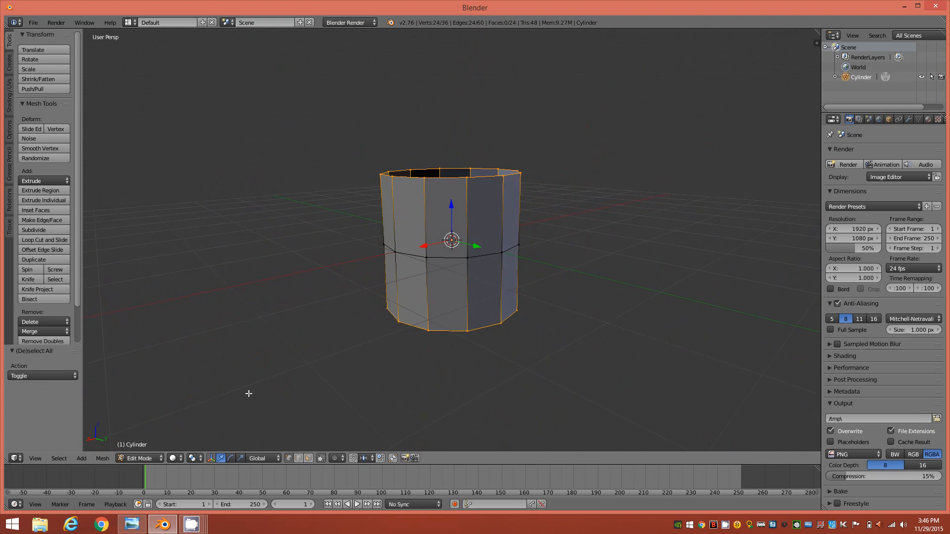
# Step: Scale both rim loops to 0.1 about their individual origins to form a double cone
pyautogui.click(203, 460)
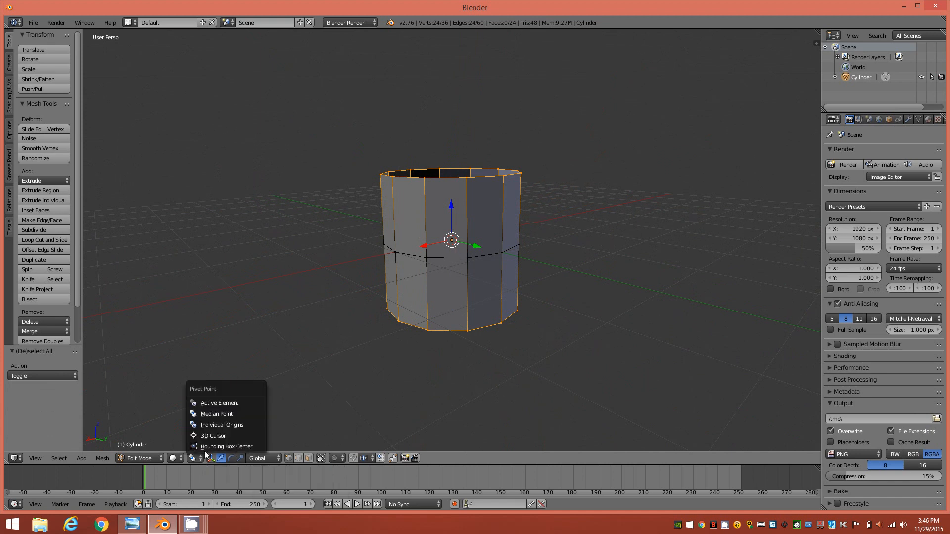
pyautogui.click(215, 424)
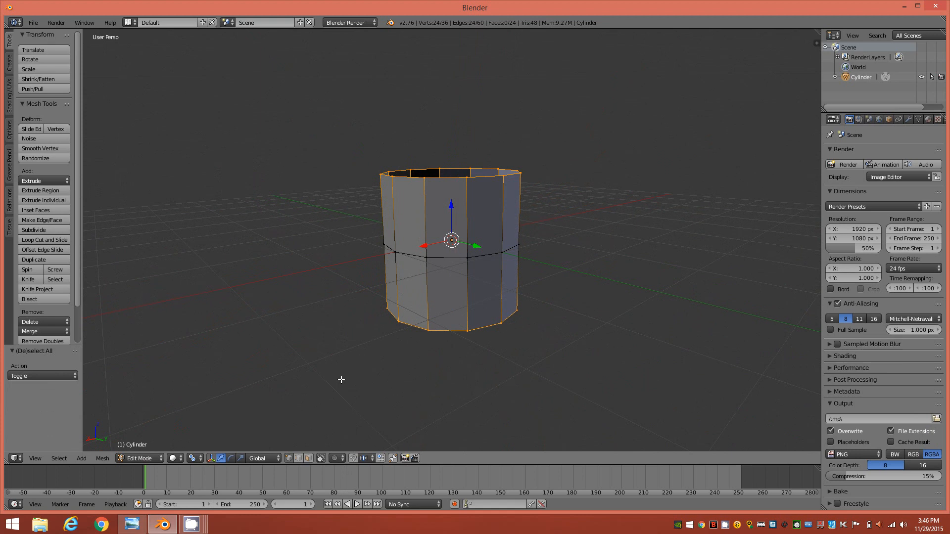
pyautogui.press('s')
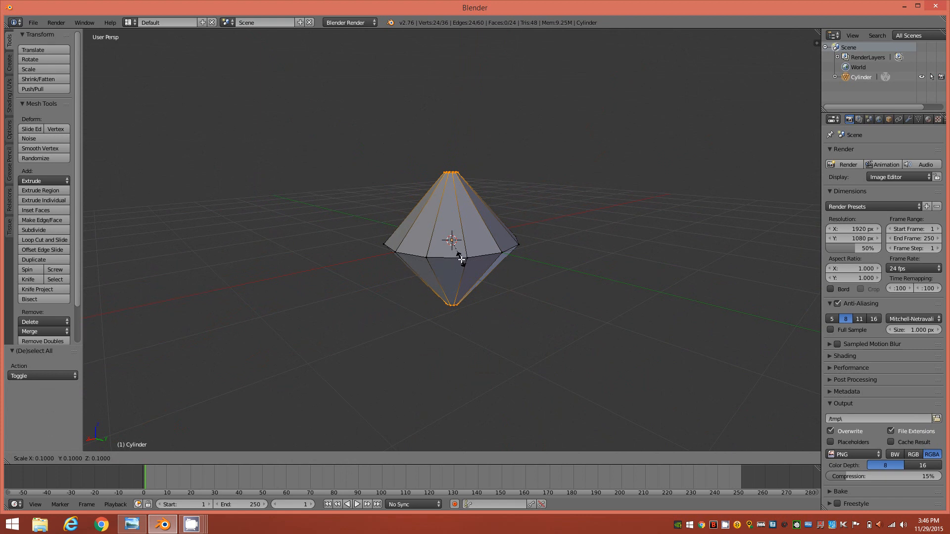
pyautogui.click(462, 257)
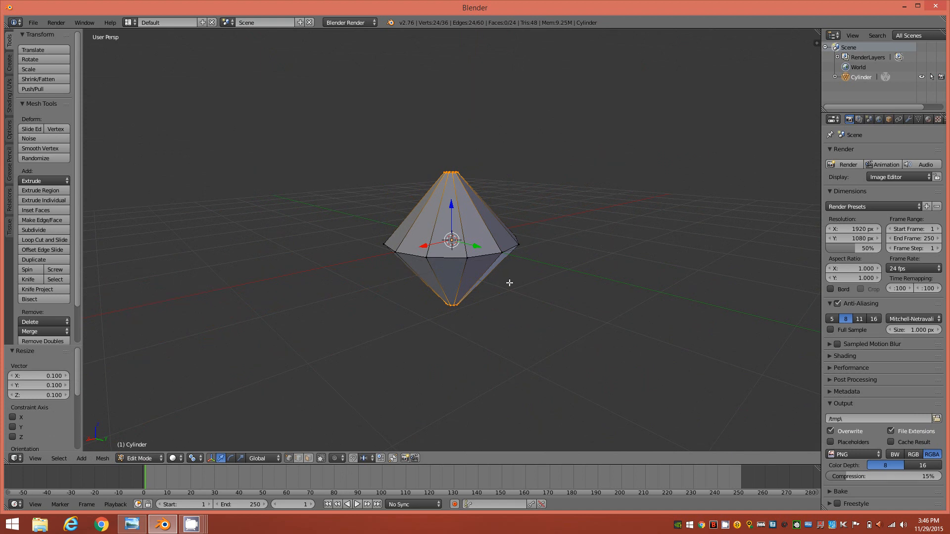
# Step: Expand the rim selection into edge selection mode so the slanted edges of both cones are included but not the middle loop
pyautogui.moveTo(510, 261); pyautogui.dragTo(490, 262, button='middle')
pyautogui.moveTo(515, 265); pyautogui.dragTo(495, 265, button='middle')
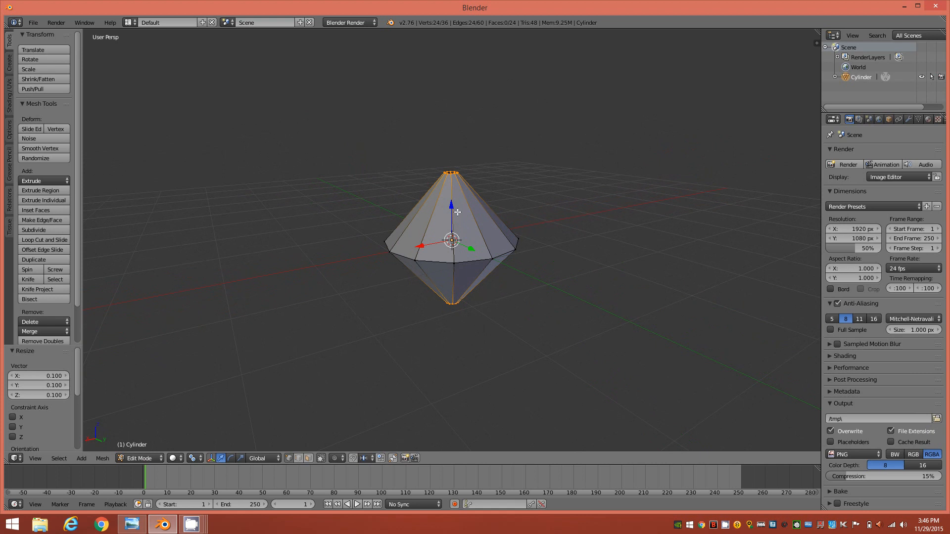
pyautogui.moveTo(446, 292)
pyautogui.mouseDown(button='middle')
pyautogui.moveTo(413, 298)
pyautogui.moveTo(424, 282)
pyautogui.moveTo(427, 291)
pyautogui.mouseUp(button='middle')
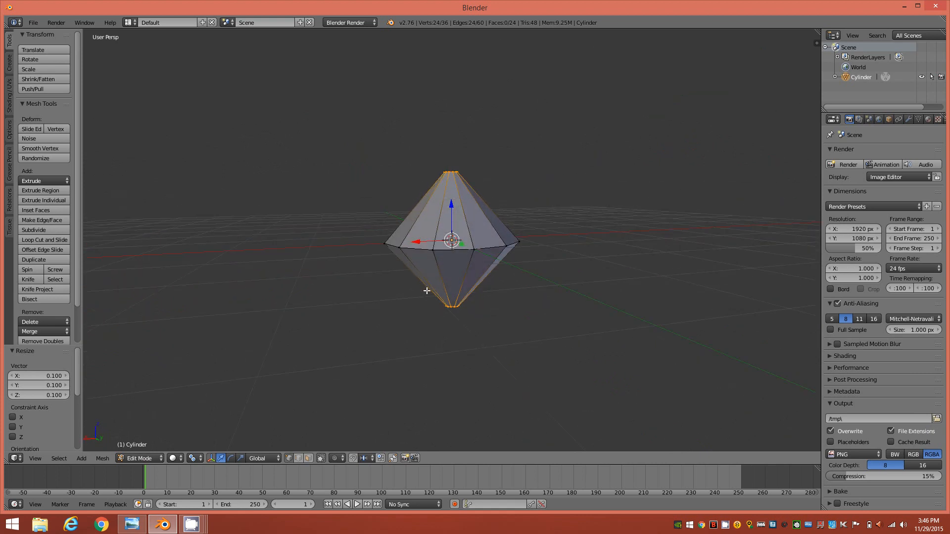
pyautogui.click(299, 460)
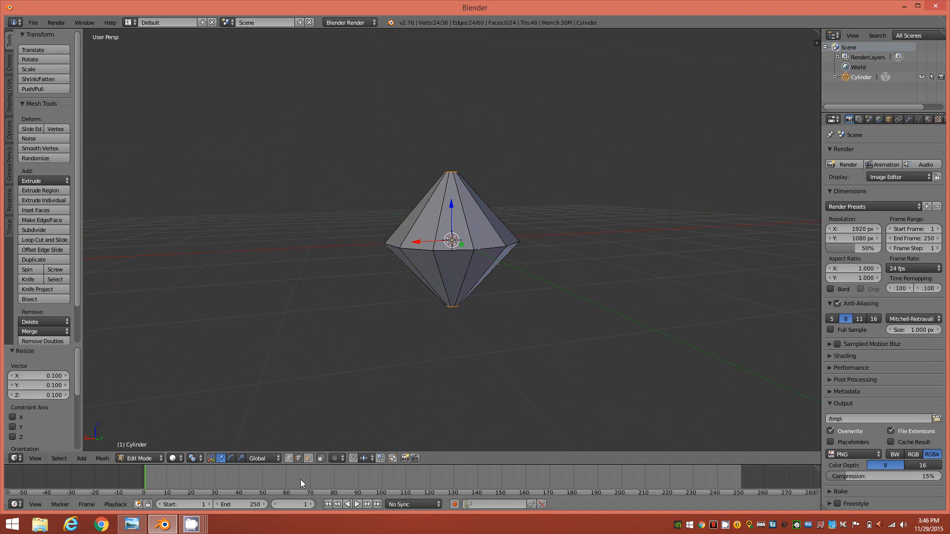
pyautogui.click(289, 457)
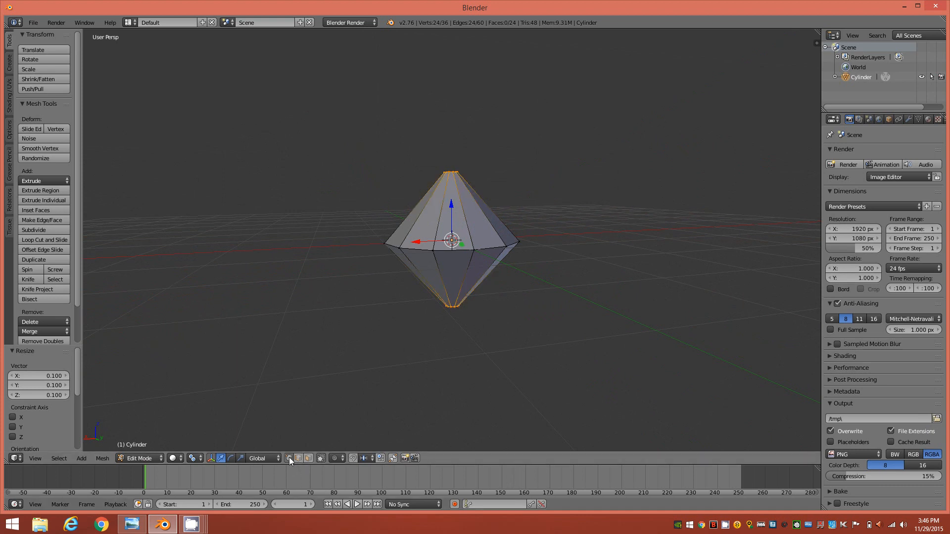
pyautogui.moveTo(612, 187); pyautogui.dragTo(606, 198, button='middle')
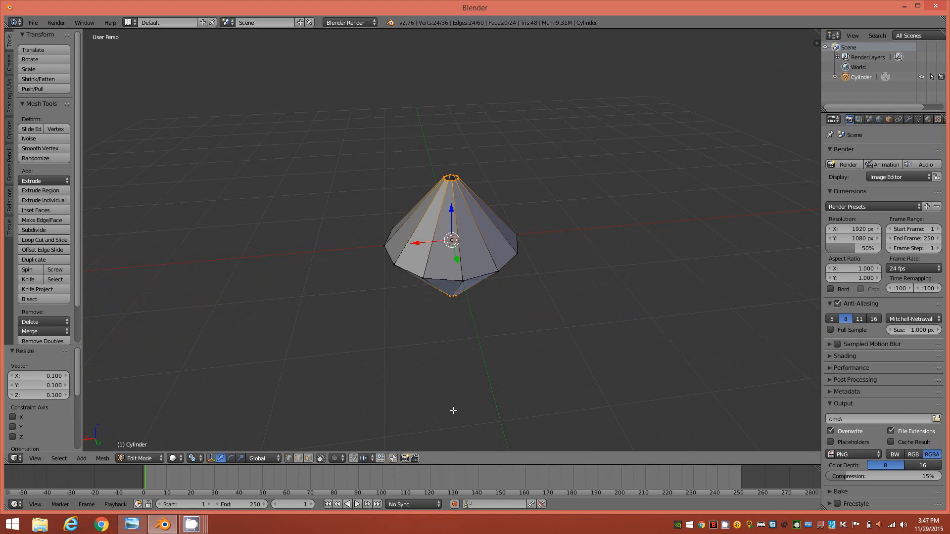
pyautogui.keyDown('ctrl'); pyautogui.click(298, 459); pyautogui.keyUp('ctrl')
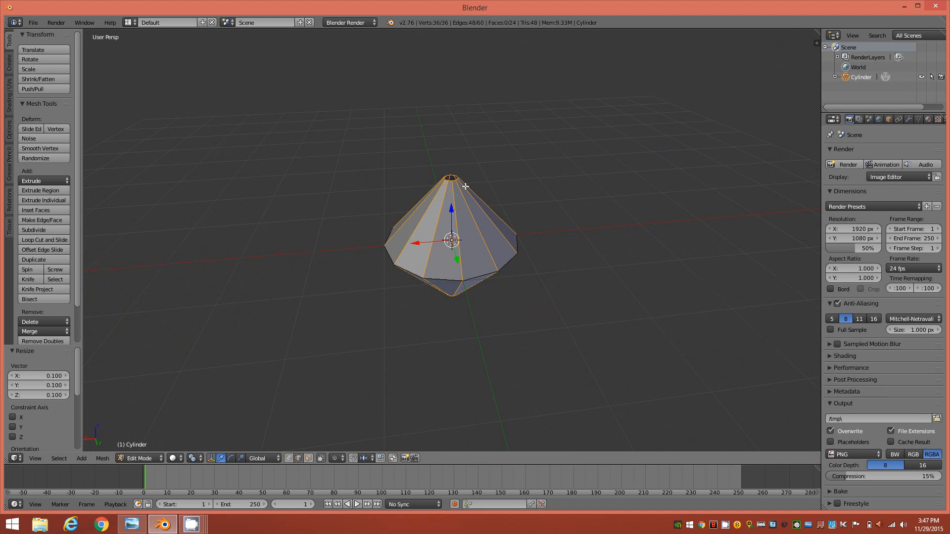
pyautogui.moveTo(486, 212)
pyautogui.mouseDown(button='middle')
pyautogui.moveTo(482, 180)
pyautogui.moveTo(547, 212)
pyautogui.moveTo(491, 224)
pyautogui.mouseUp(button='middle')
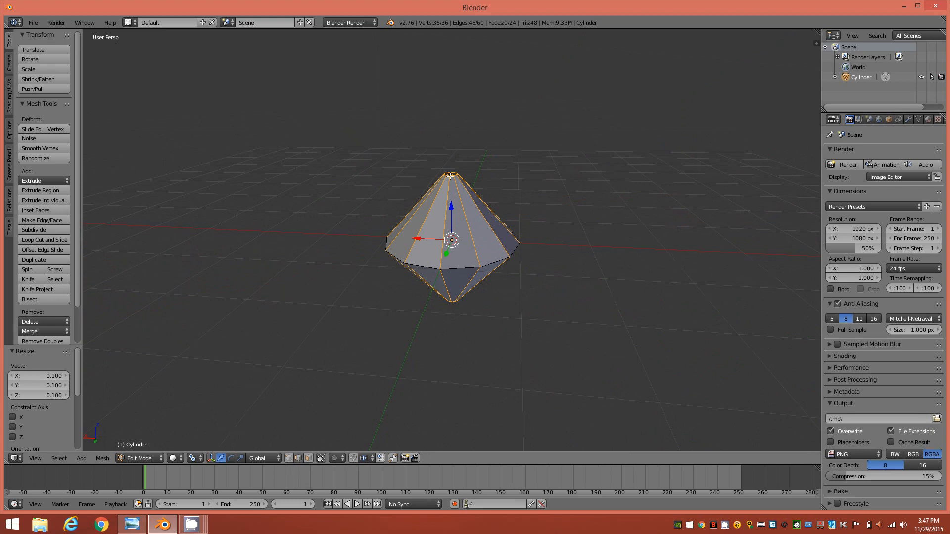
pyautogui.moveTo(467, 263); pyautogui.dragTo(447, 279, button='middle')
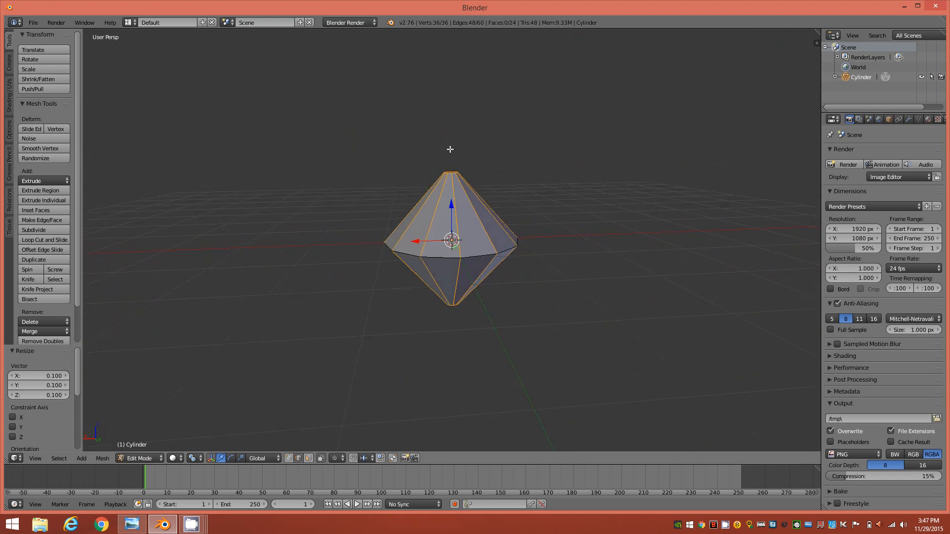
pyautogui.moveTo(459, 240)
pyautogui.mouseDown(button='middle')
pyautogui.moveTo(431, 262)
pyautogui.moveTo(445, 266)
pyautogui.moveTo(453, 242)
pyautogui.mouseUp(button='middle')
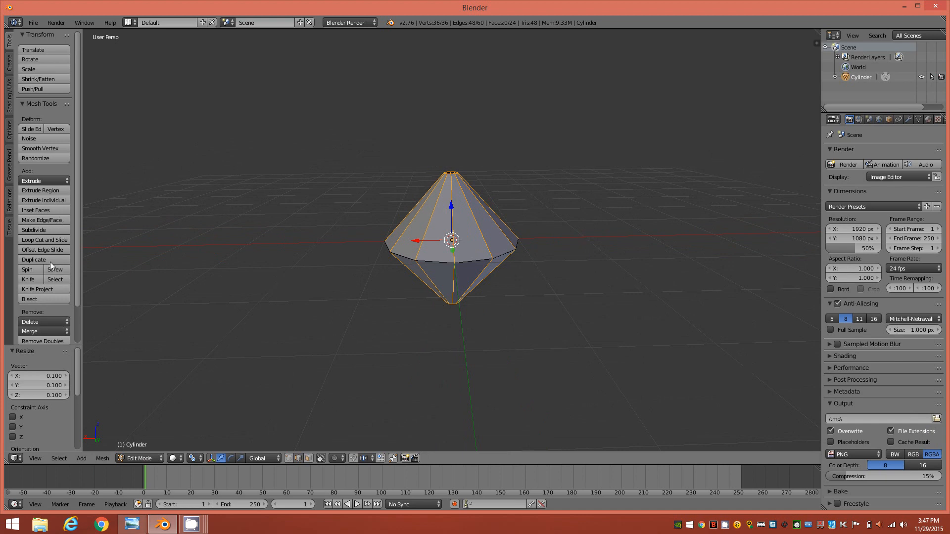
# Step: Subdivide the selected edges of the double cone with 4 cuts
pyautogui.click(46, 230)
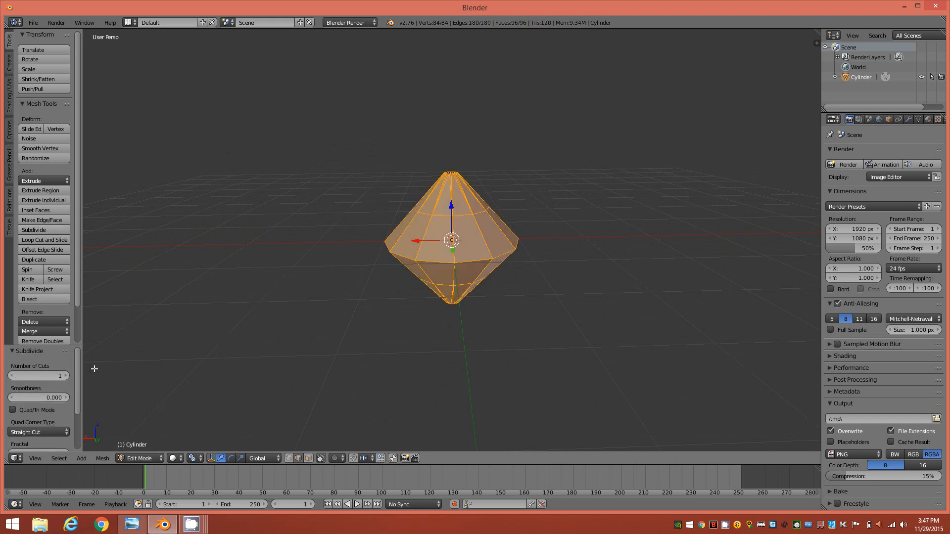
pyautogui.click(66, 376)
pyautogui.click(67, 376)
pyautogui.click(67, 376)
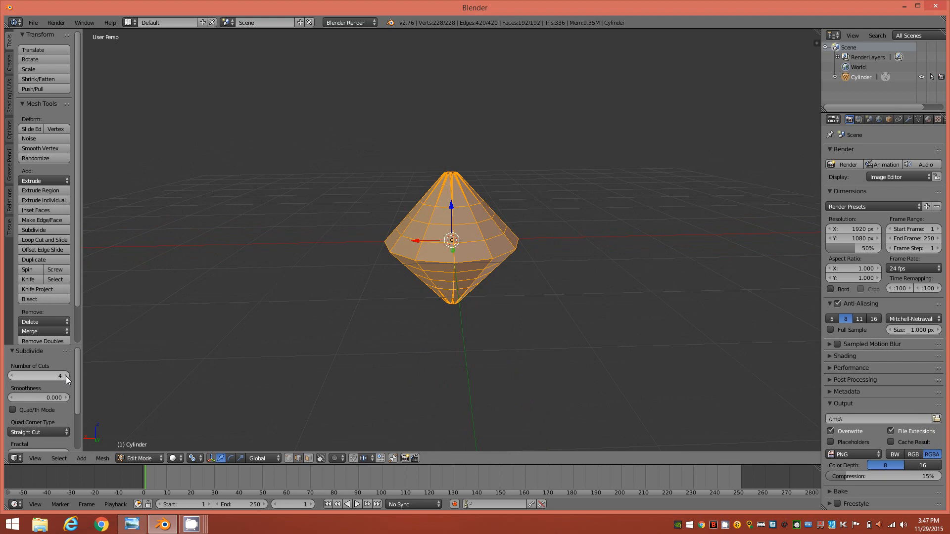
pyautogui.moveTo(233, 293); pyautogui.dragTo(302, 252, button='middle')
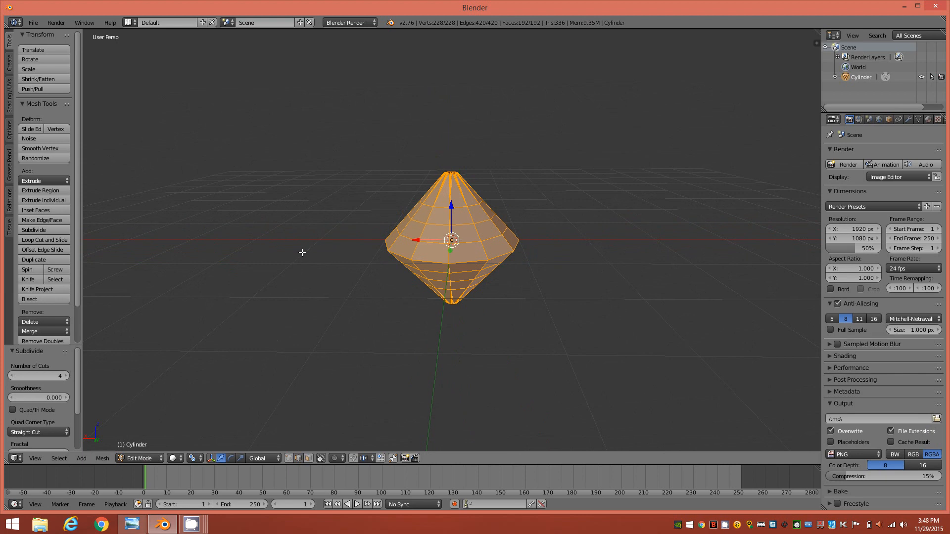
pyautogui.scroll(5, 433, 174)
pyautogui.moveTo(446, 130); pyautogui.dragTo(441, 157, button='middle')
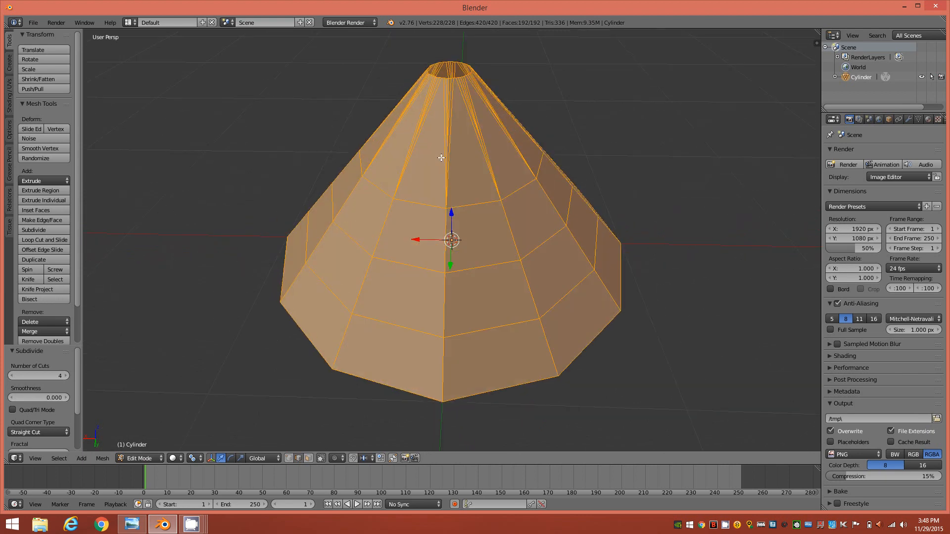
# Step: Undo the last subdivision of the double cone and switch the mesh to vertex selection mode
pyautogui.hotkey('ctrl', 'z')
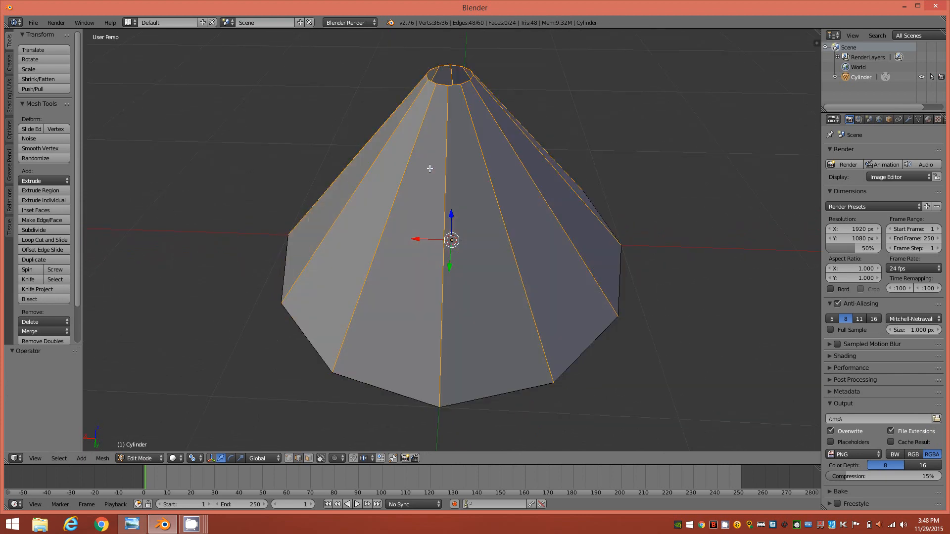
pyautogui.hotkey('ctrl', 'Tab')
pyautogui.click(478, 226)
pyautogui.moveTo(486, 151); pyautogui.dragTo(476, 122, button='middle')
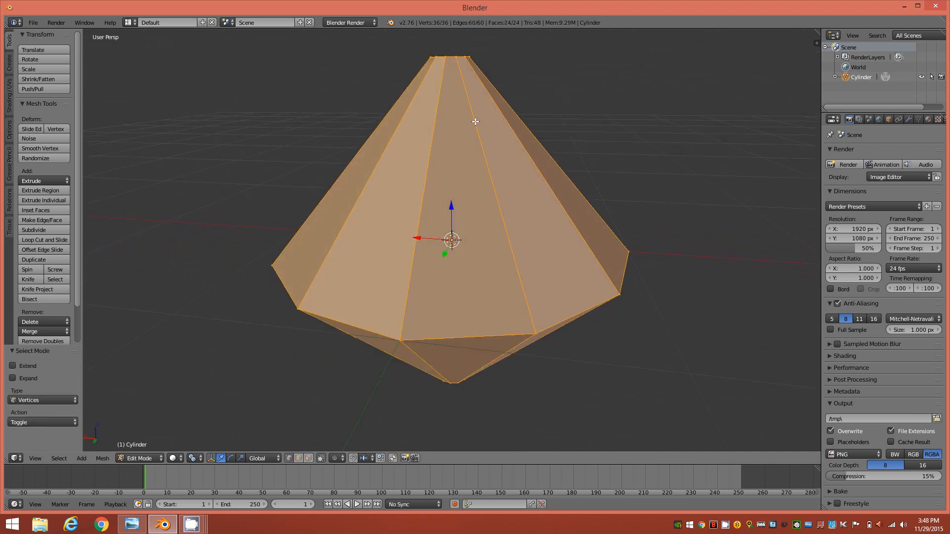
# Step: Select only the vertices of the small open rims at the double cone's upper and lower ends
pyautogui.press('a')
pyautogui.moveTo(421, 152); pyautogui.dragTo(454, 201, button='middle')
pyautogui.scroll(-2, 454, 201)
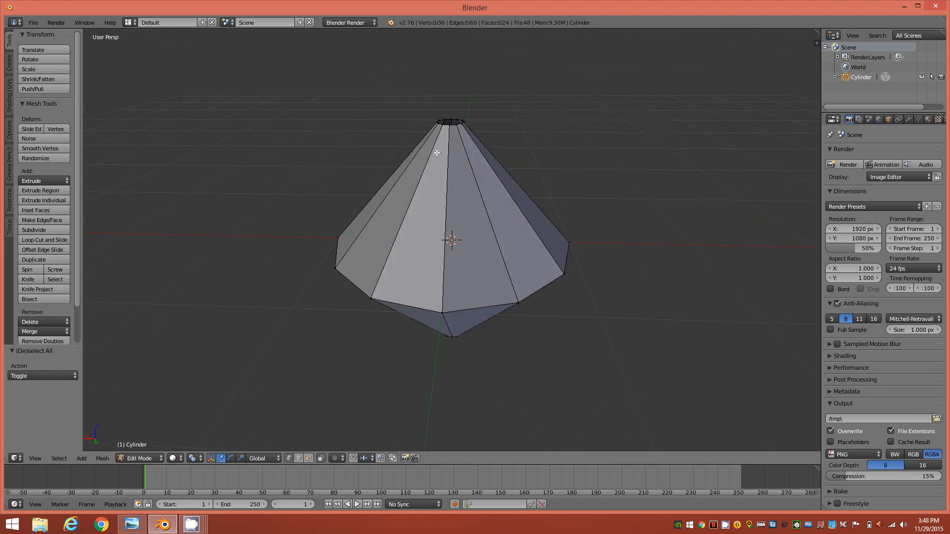
pyautogui.press('b')
pyautogui.moveTo(411, 94); pyautogui.dragTo(504, 144)
pyautogui.moveTo(513, 292); pyautogui.dragTo(502, 226, button='middle')
pyautogui.press('b')
pyautogui.moveTo(418, 344); pyautogui.dragTo(517, 401)
pyautogui.moveTo(490, 193); pyautogui.dragTo(500, 222, button='middle')
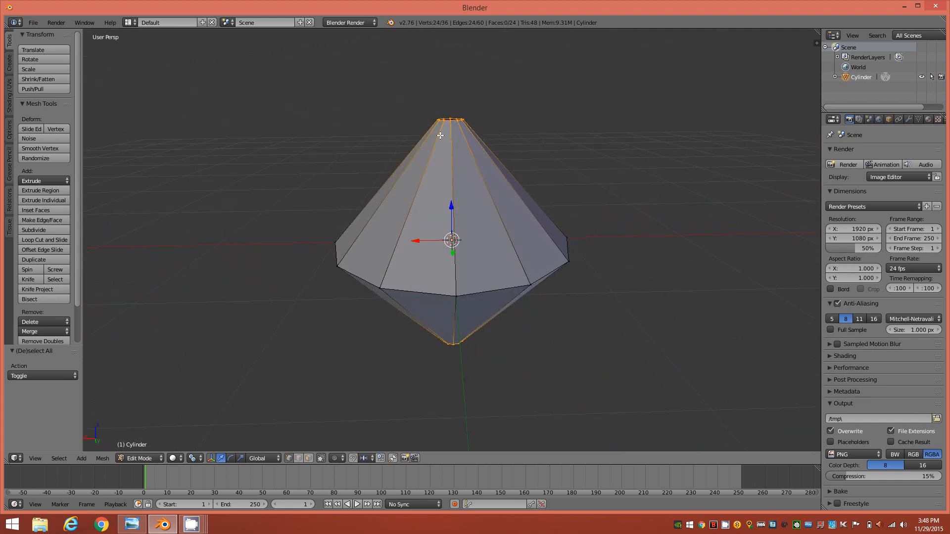
pyautogui.moveTo(451, 292); pyautogui.dragTo(486, 298, button='middle')
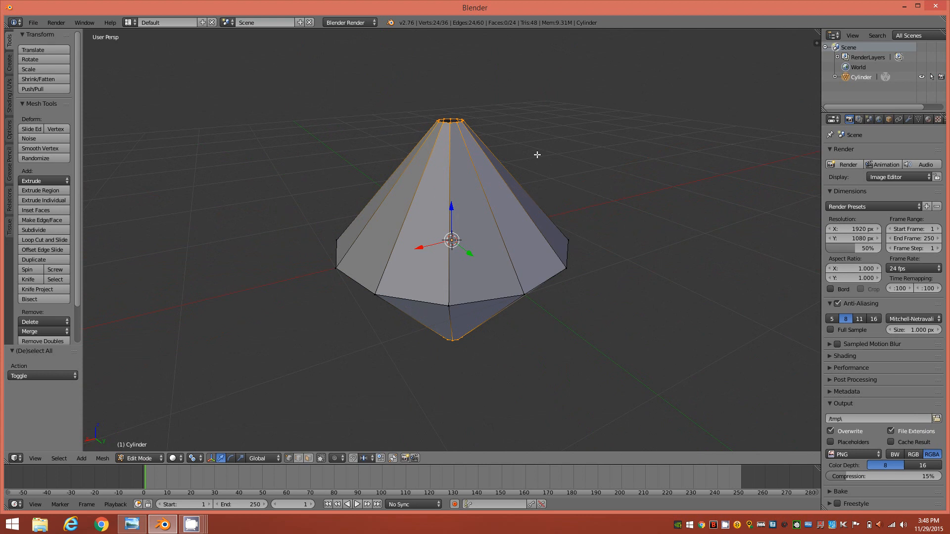
# Step: Merge the selected rim vertices with Collapse so each end of the double cone closes to a single point
pyautogui.hotkey('alt', 'm')
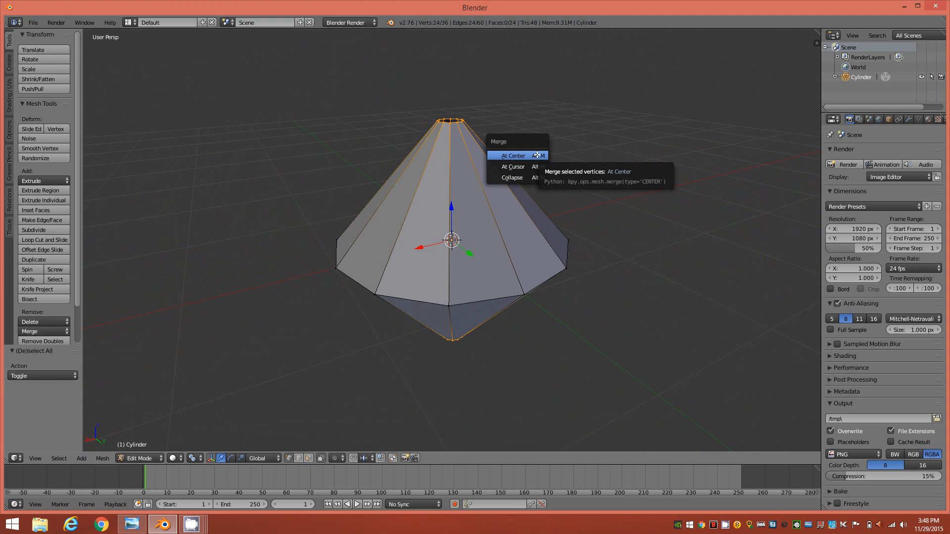
pyautogui.click(528, 180)
pyautogui.moveTo(502, 226); pyautogui.dragTo(492, 247, button='middle')
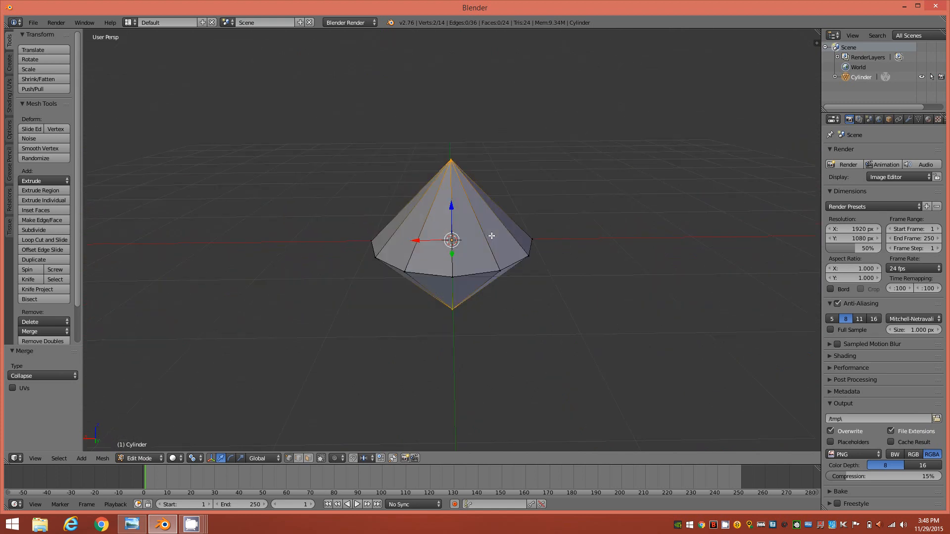
pyautogui.moveTo(452, 312); pyautogui.dragTo(488, 198, button='middle')
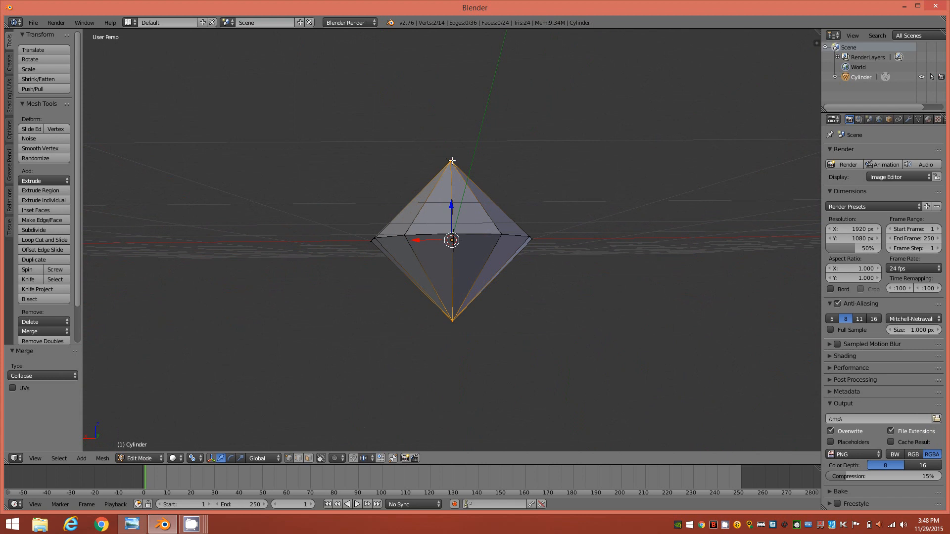
pyautogui.moveTo(464, 237); pyautogui.dragTo(466, 267, button='middle')
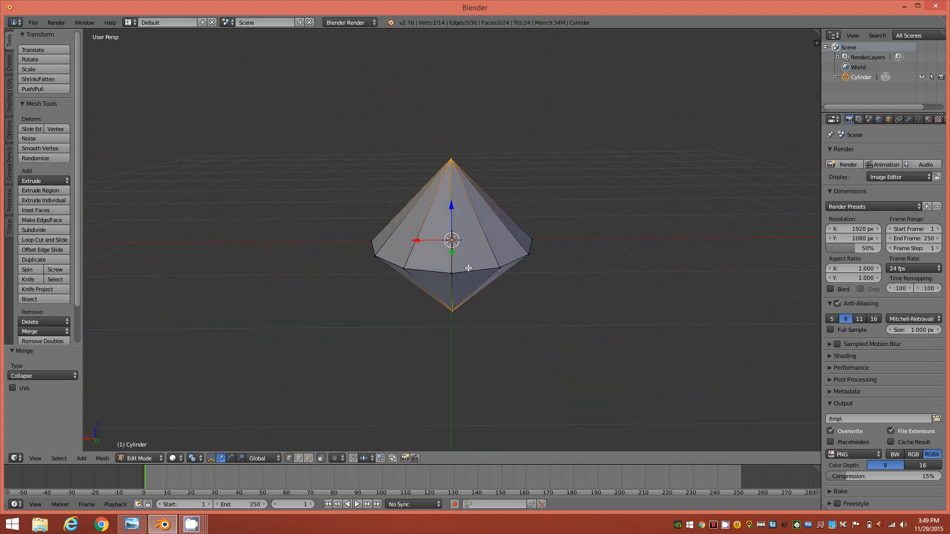
# Step: Expand the tip selection to all slanted edges in edge selection mode and subdivide them with 4 cuts
pyautogui.keyDown('ctrl'); pyautogui.click(298, 461); pyautogui.keyUp('ctrl')
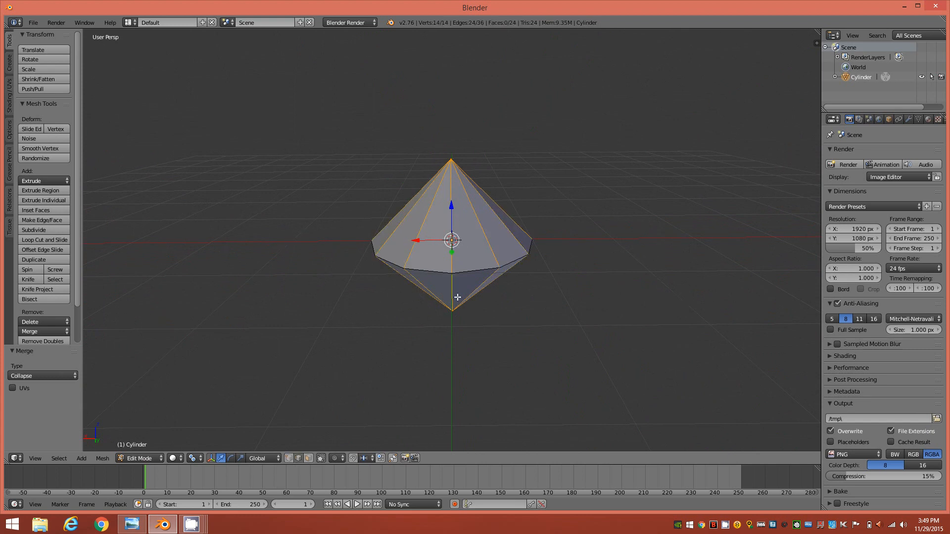
pyautogui.moveTo(477, 294)
pyautogui.mouseDown(button='middle')
pyautogui.moveTo(494, 295)
pyautogui.moveTo(465, 296)
pyautogui.mouseUp(button='middle')
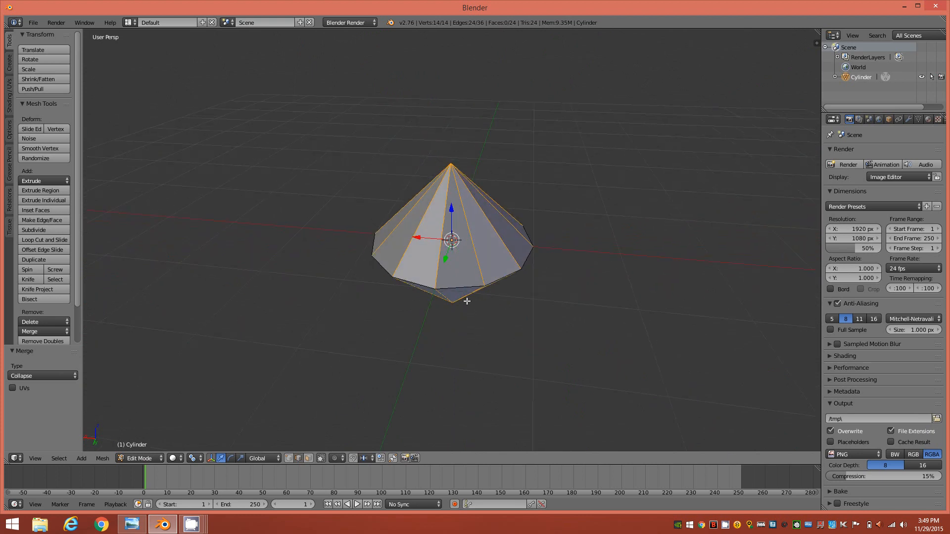
pyautogui.click(48, 231)
pyautogui.click(67, 376)
pyautogui.click(67, 376)
pyautogui.click(68, 376)
pyautogui.moveTo(538, 236); pyautogui.dragTo(553, 209, button='middle')
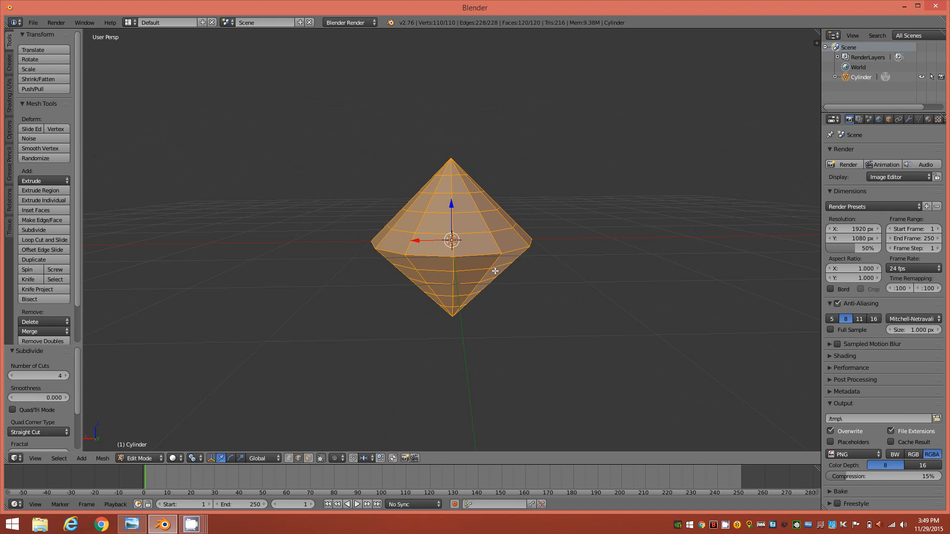
# Step: Deselect the whole mesh and display it as a wireframe in the front orthographic view
pyautogui.press('KP_5')
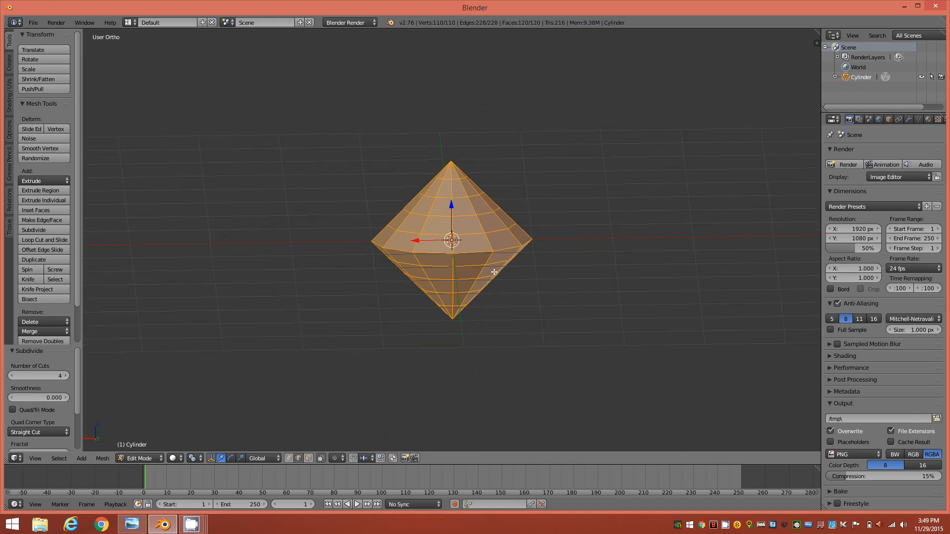
pyautogui.press('KP_1')
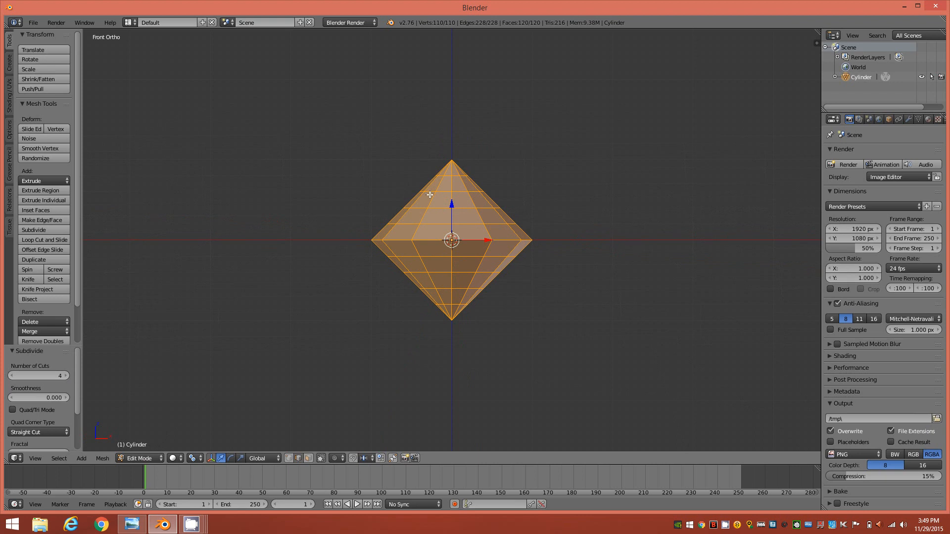
pyautogui.press('a')
pyautogui.press('z')
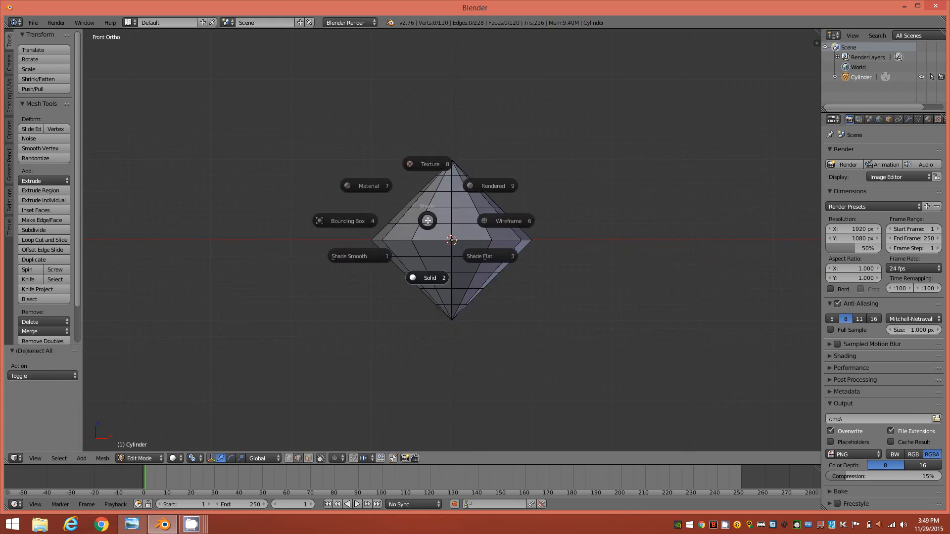
pyautogui.click(513, 219)
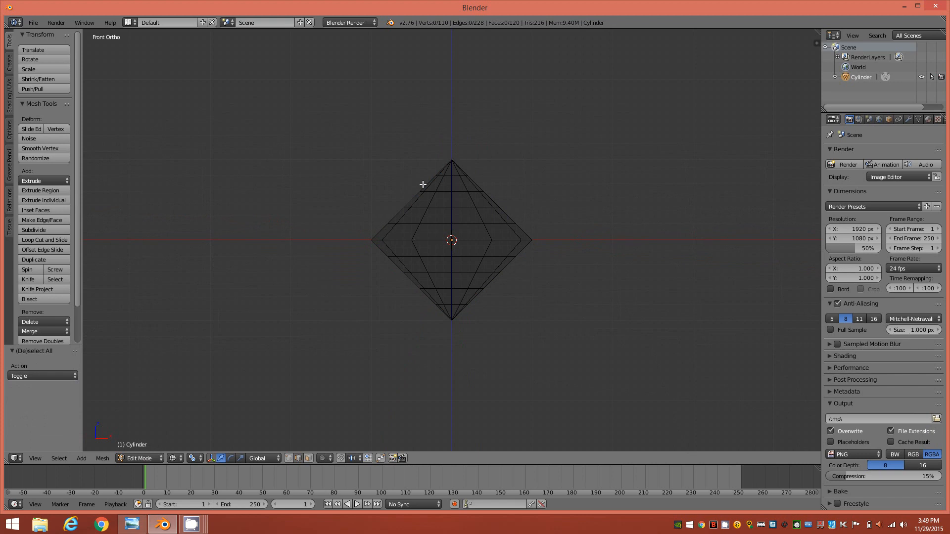
# Step: Select all faces of the double cone's negative X half in face selection mode and separate them into a new object
pyautogui.press('3')
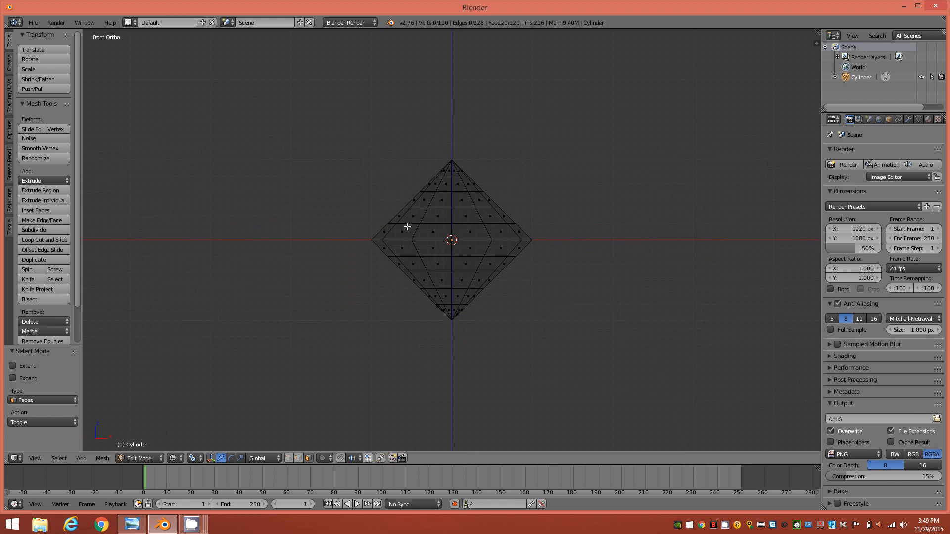
pyautogui.press('b')
pyautogui.moveTo(352, 130); pyautogui.dragTo(452, 410)
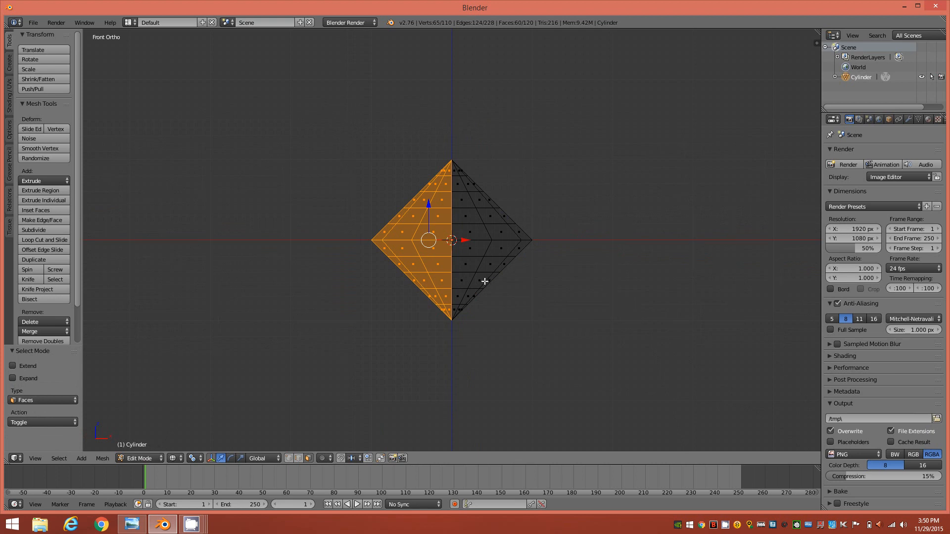
pyautogui.press('p')
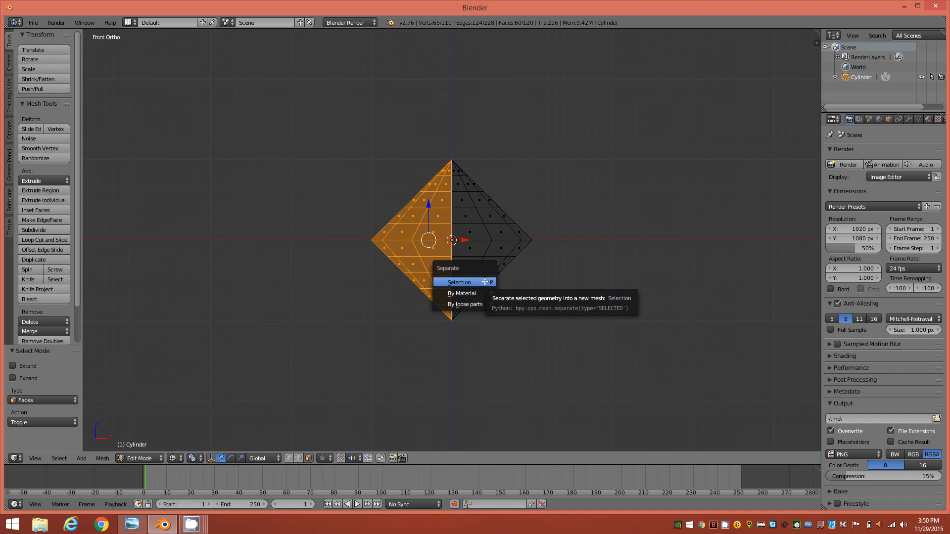
pyautogui.click(484, 281)
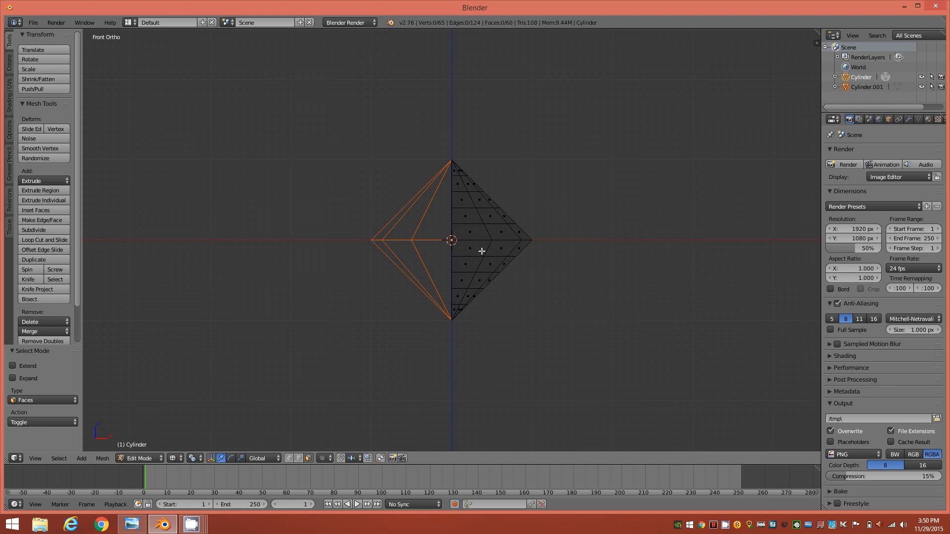
# Step: Select both halves in Object Mode, join them into a single object, and return to Edit Mode
pyautogui.press('Tab')
pyautogui.click(415, 239)
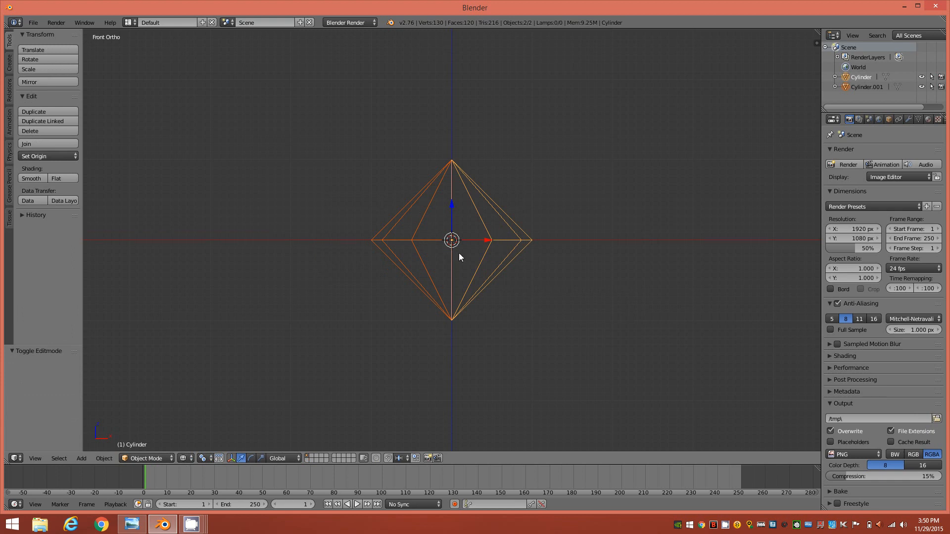
pyautogui.keyDown('shift'); pyautogui.rightClick(416, 238); pyautogui.keyUp('shift')
pyautogui.keyDown('shift'); pyautogui.rightClick(475, 233); pyautogui.keyUp('shift')
pyautogui.hotkey('ctrl', 'j')
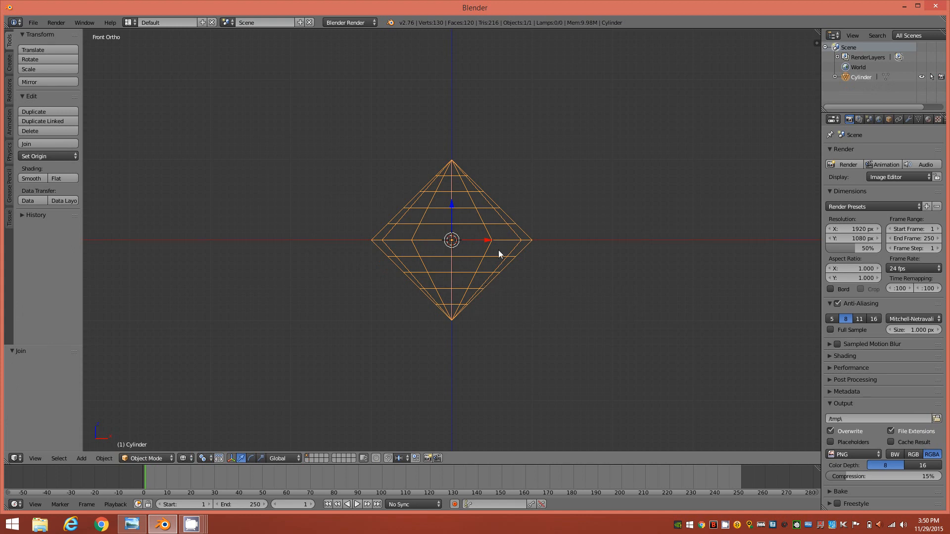
pyautogui.press('Tab')
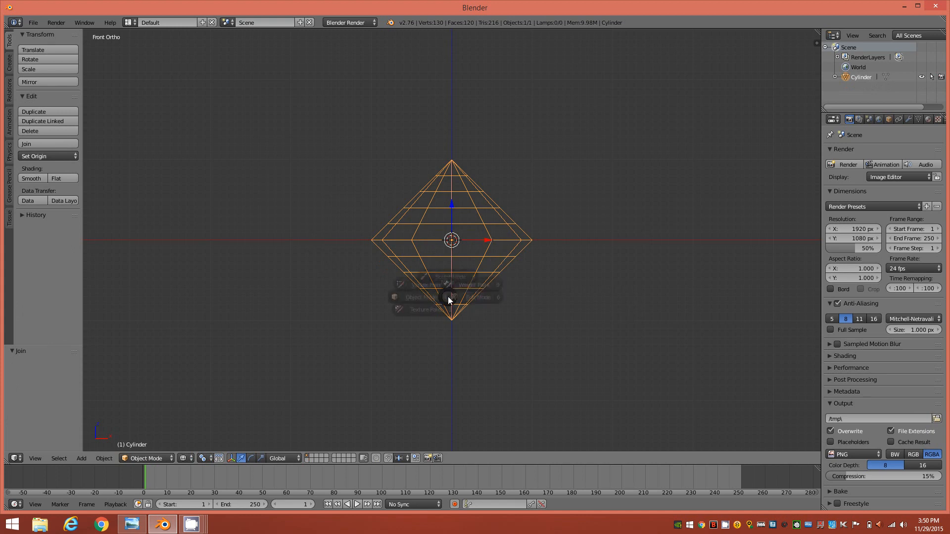
pyautogui.click(516, 290)
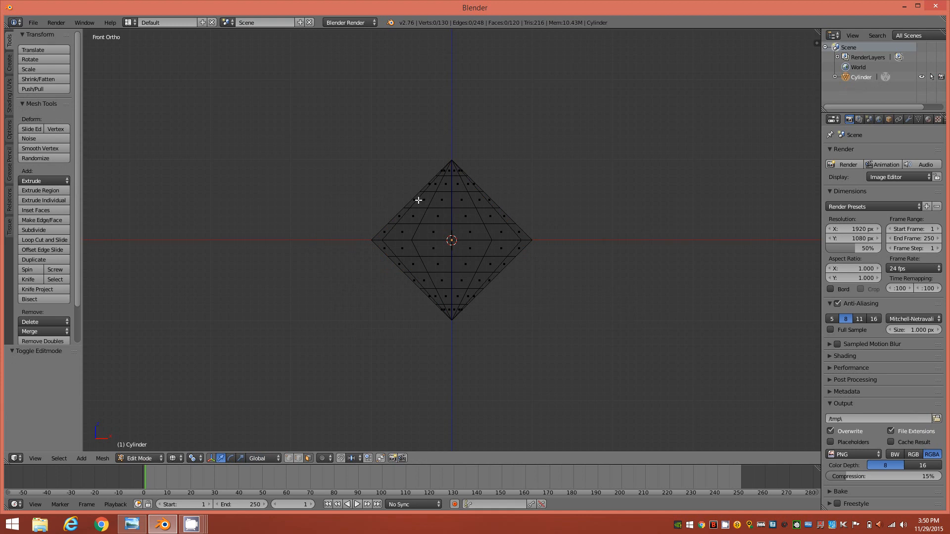
pyautogui.press('b')
pyautogui.moveTo(365, 146); pyautogui.dragTo(441, 382)
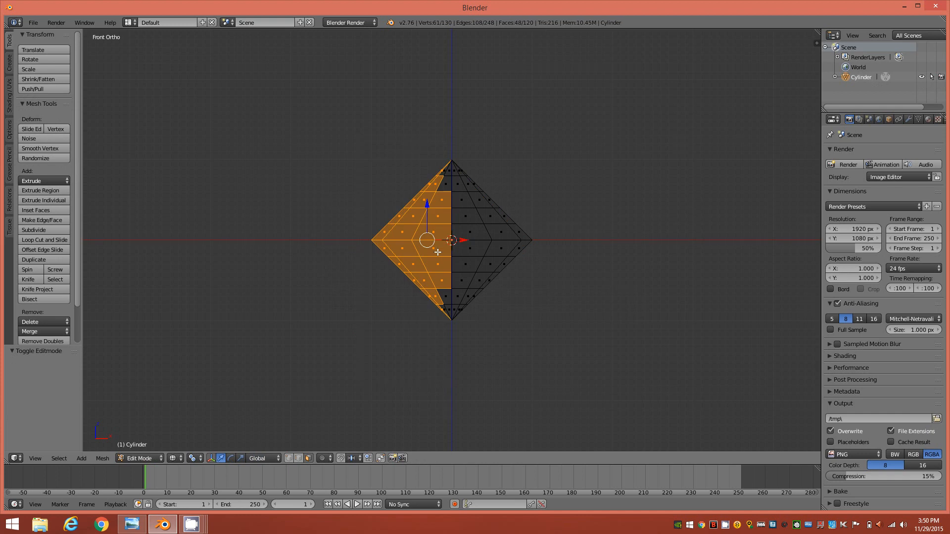
pyautogui.press('a')
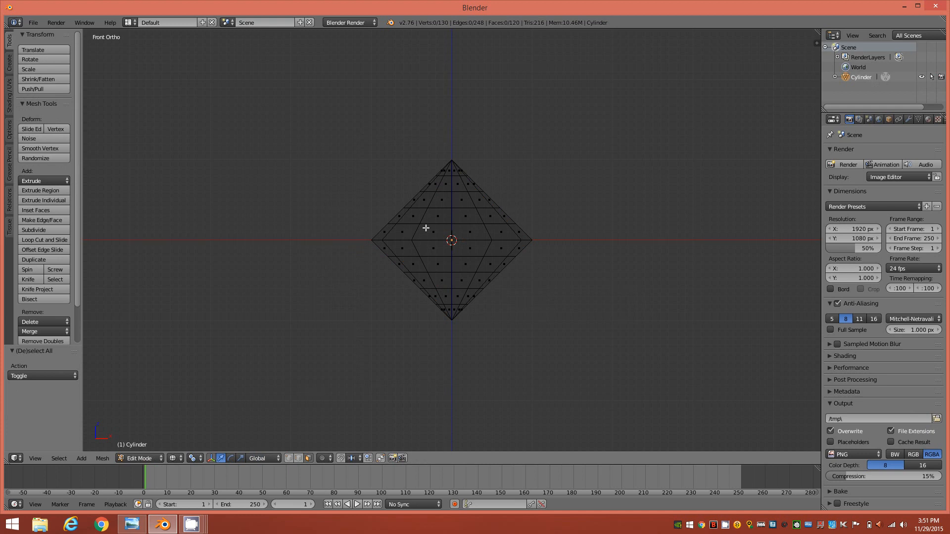
# Step: Select the linked faces of the negative X half and rotate them 90° about the global X axis
pyautogui.press('l')
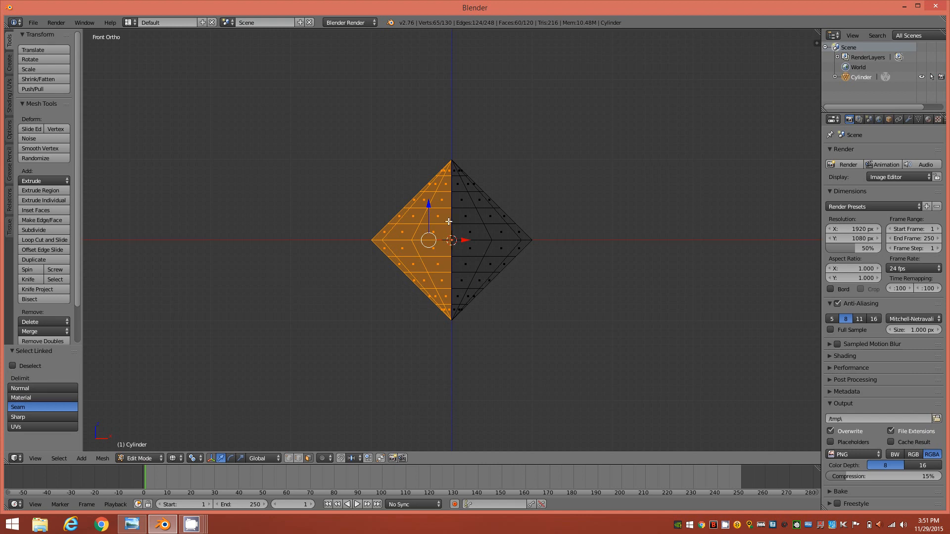
pyautogui.press('r')
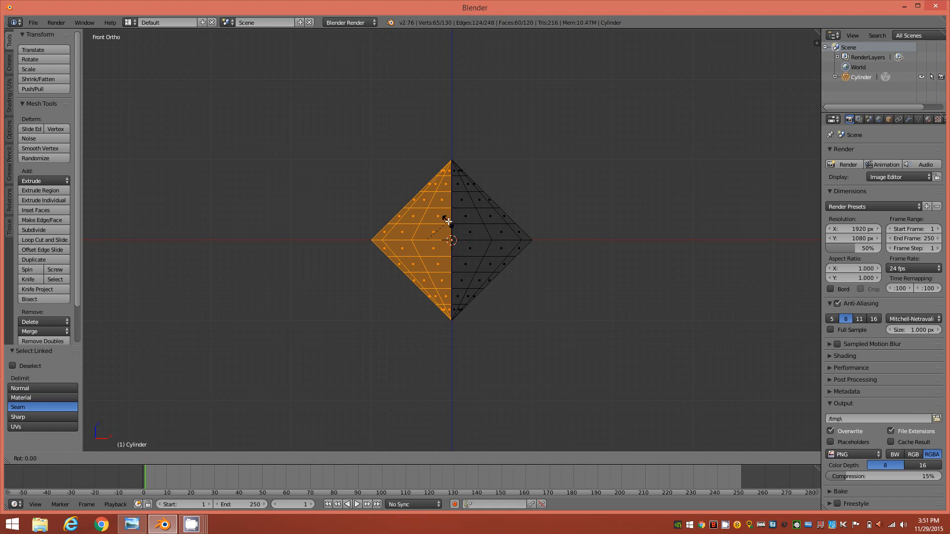
pyautogui.press('x')
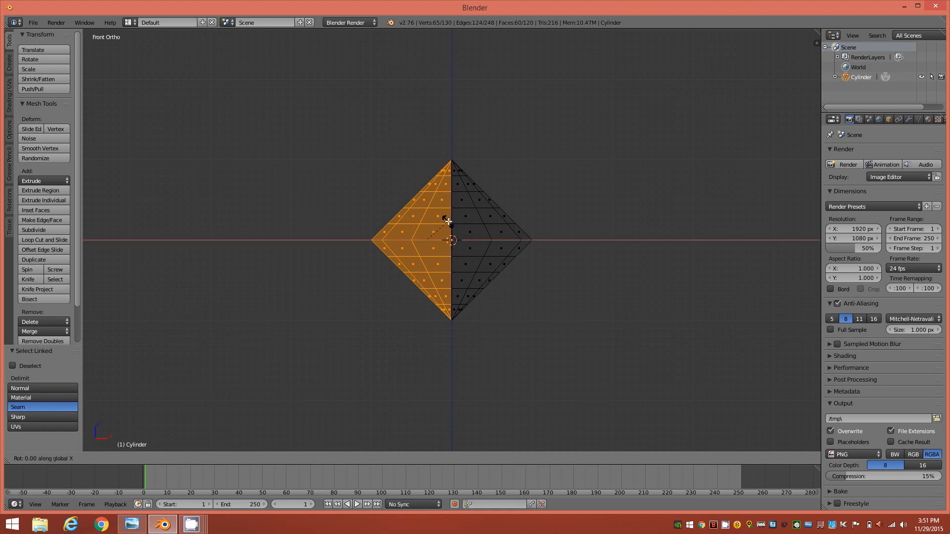
pyautogui.click(441, 250)
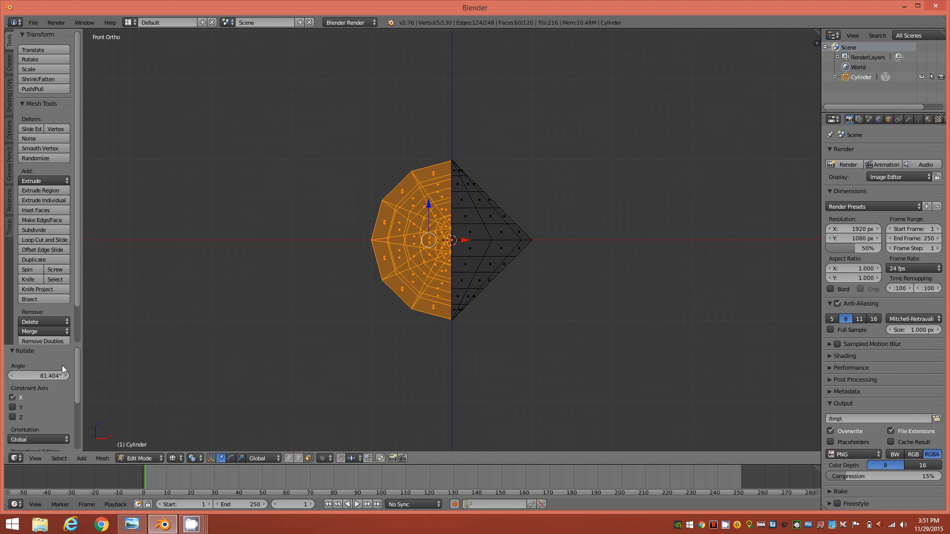
pyautogui.click(47, 376)
pyautogui.write('90')
pyautogui.press('Return')
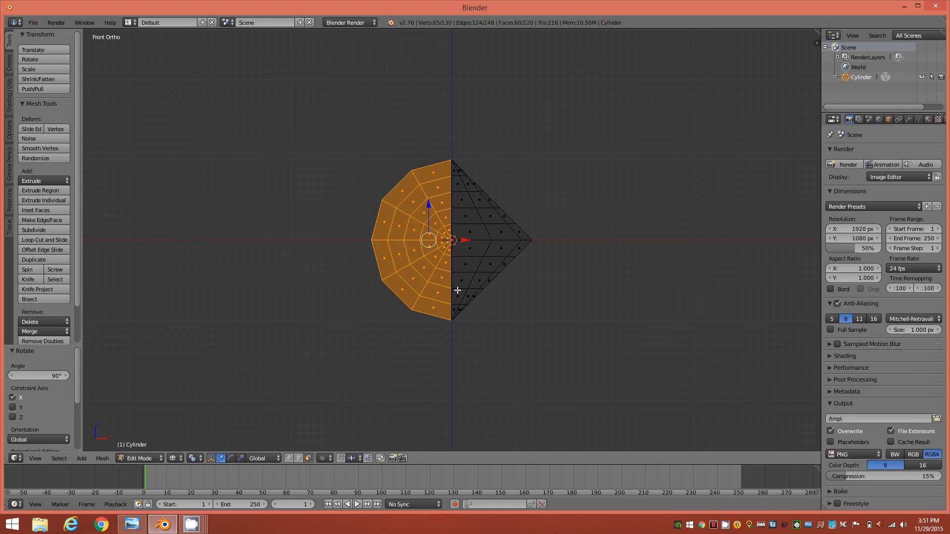
# Step: Select the entire mesh and remove its doubled vertices to weld the two halves together
pyautogui.press('a')
pyautogui.press('a')
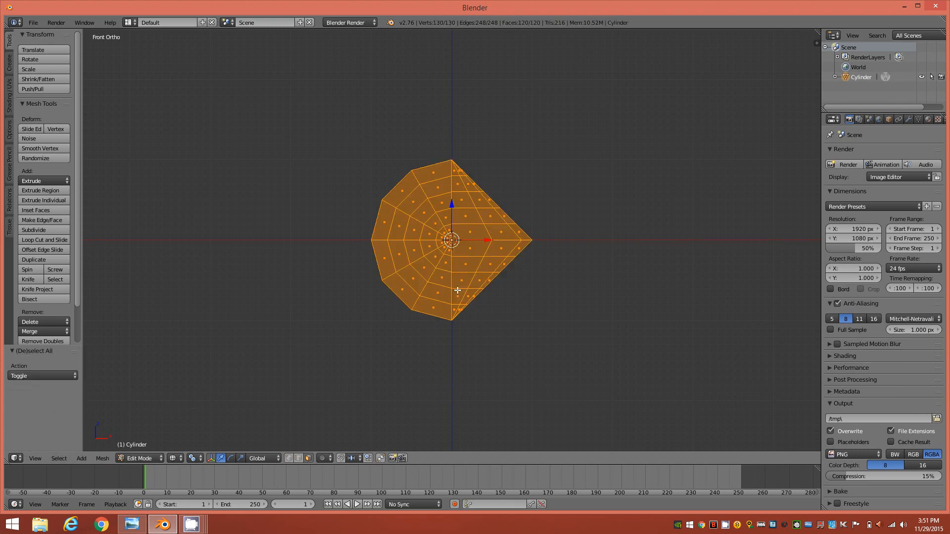
pyautogui.press('w')
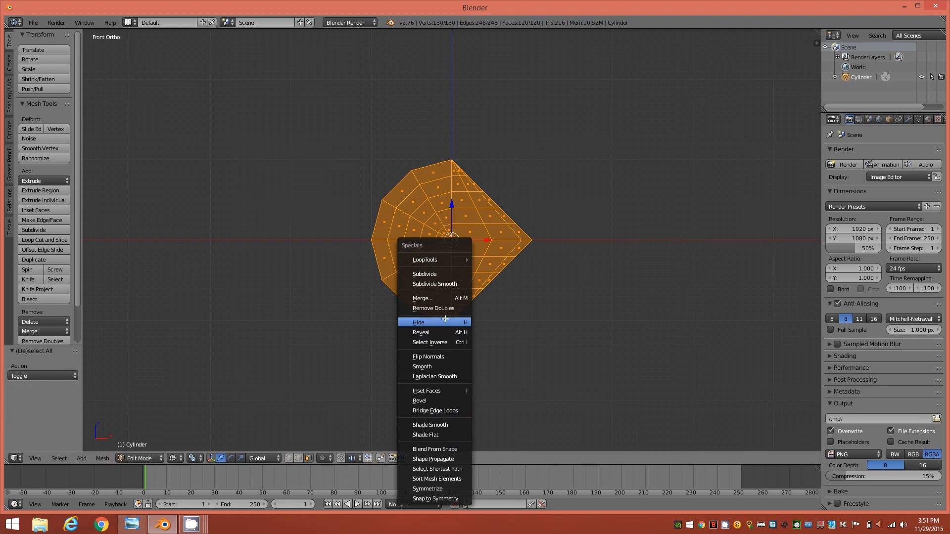
pyautogui.click(445, 308)
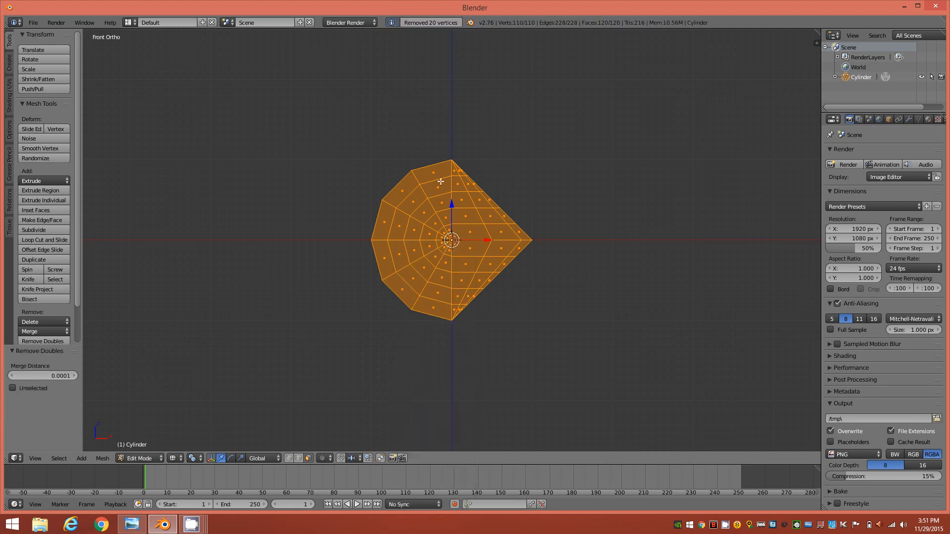
pyautogui.moveTo(451, 195); pyautogui.dragTo(451, 263, button='middle')
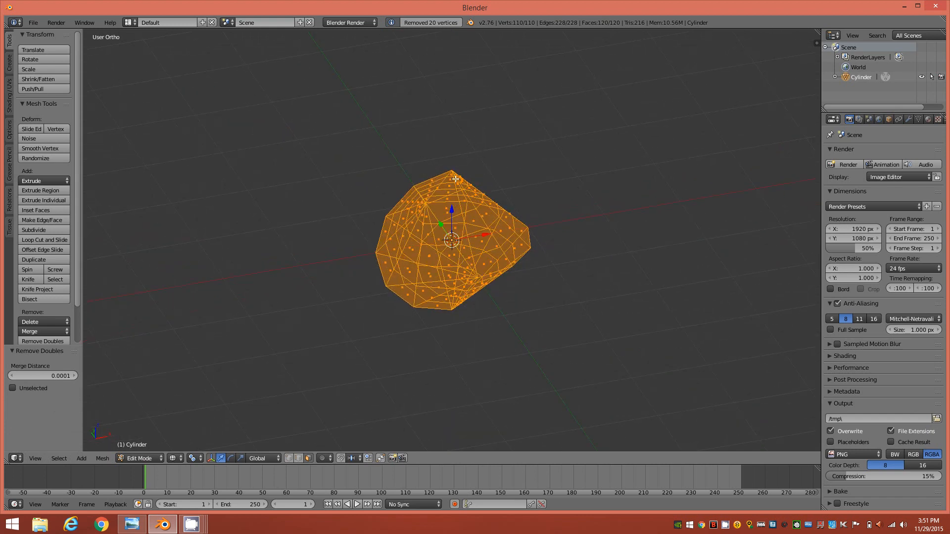
# Step: Deselect the mesh and select its linked faces to check the weld between the two halves
pyautogui.moveTo(283, 317)
pyautogui.mouseDown(button='middle')
pyautogui.moveTo(410, 319)
pyautogui.moveTo(281, 330)
pyautogui.mouseUp(button='middle')
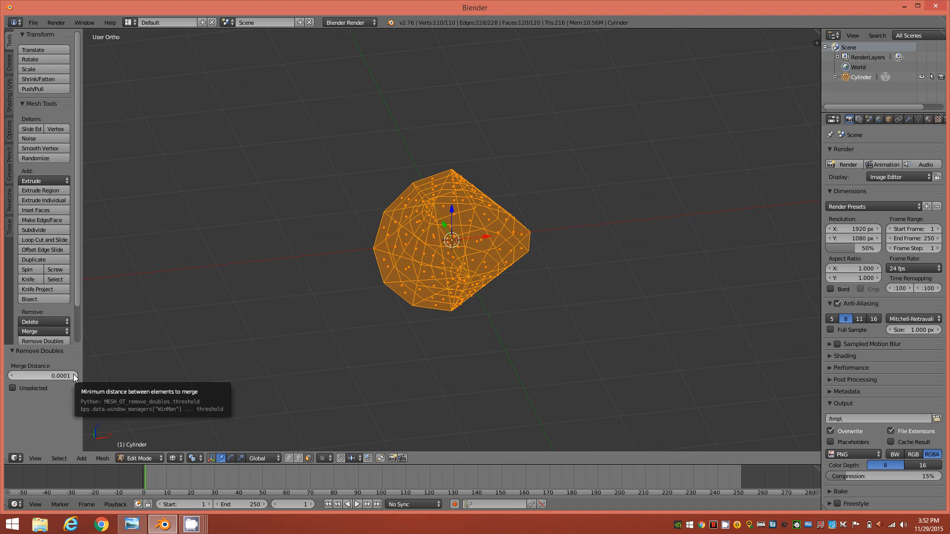
pyautogui.scroll(2, 452, 245)
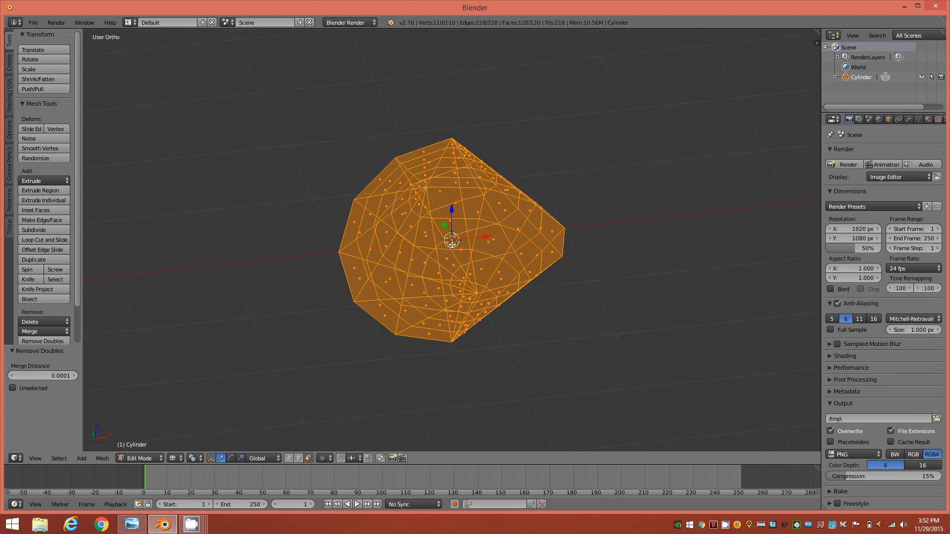
pyautogui.click(73, 374)
pyautogui.moveTo(526, 234); pyautogui.dragTo(416, 254, button='middle')
pyautogui.moveTo(475, 278); pyautogui.dragTo(494, 269, button='middle')
pyautogui.press('a')
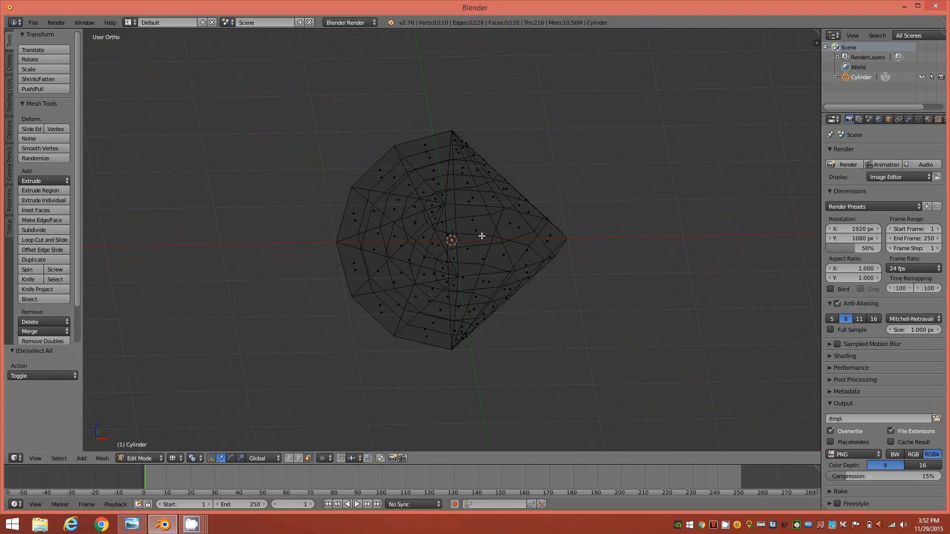
pyautogui.press('l')
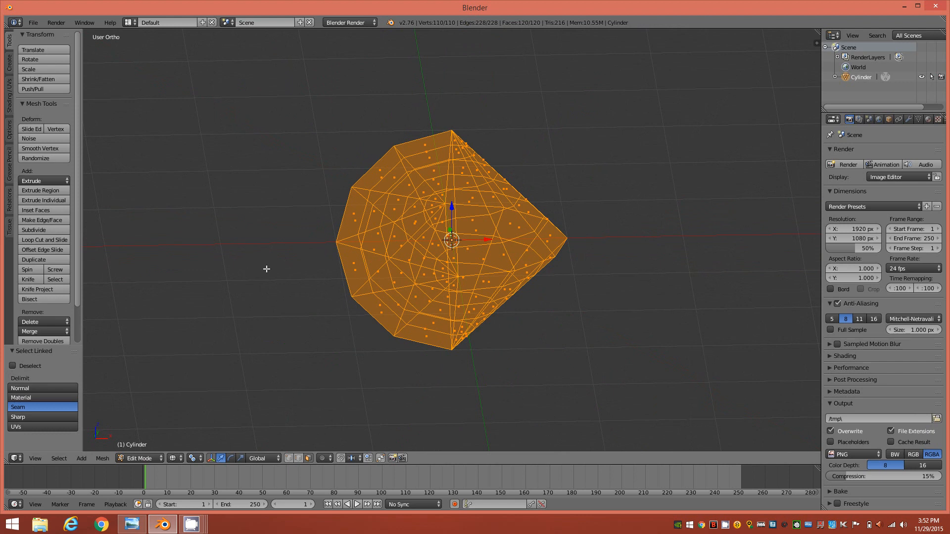
pyautogui.moveTo(498, 254); pyautogui.dragTo(478, 242, button='middle')
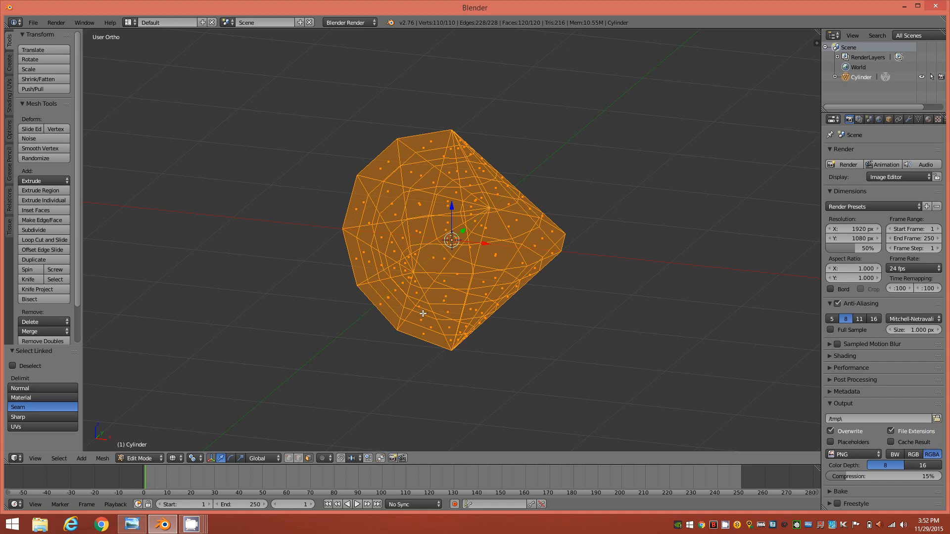
# Step: Switch the viewport shading to Solid and deselect the whole mesh
pyautogui.press('z')
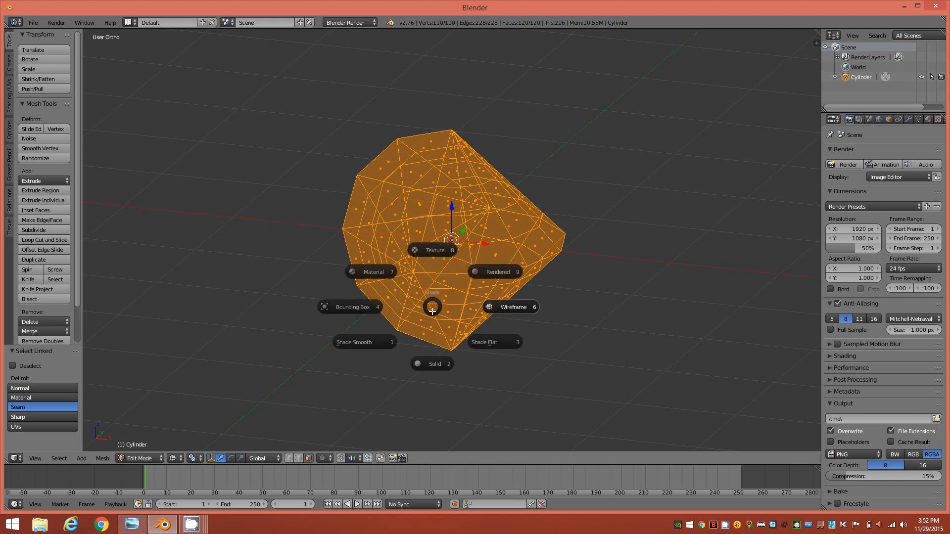
pyautogui.click(439, 365)
pyautogui.moveTo(508, 319); pyautogui.dragTo(488, 283, button='middle')
pyautogui.press('a')
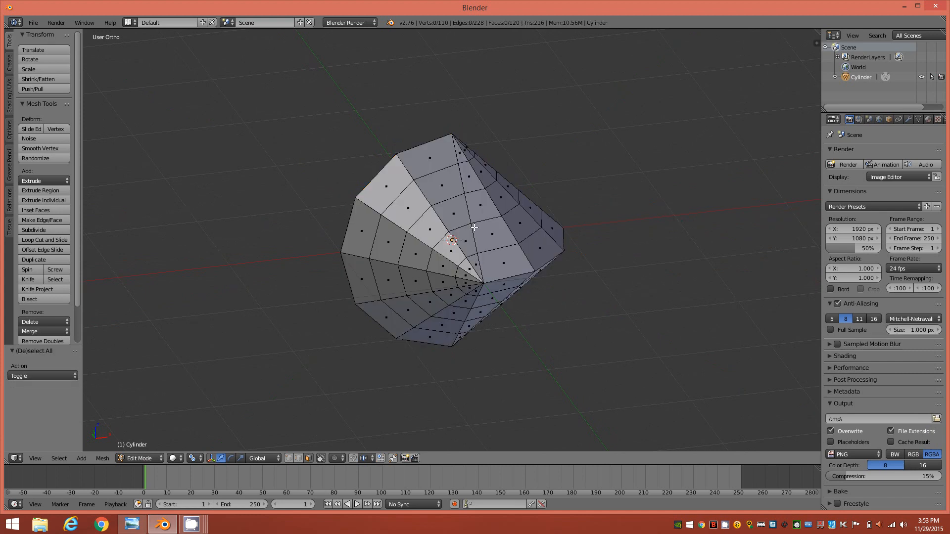
# Step: In edge selection mode, select the curved rim edge loops of both sphericon halves together
pyautogui.press('2')
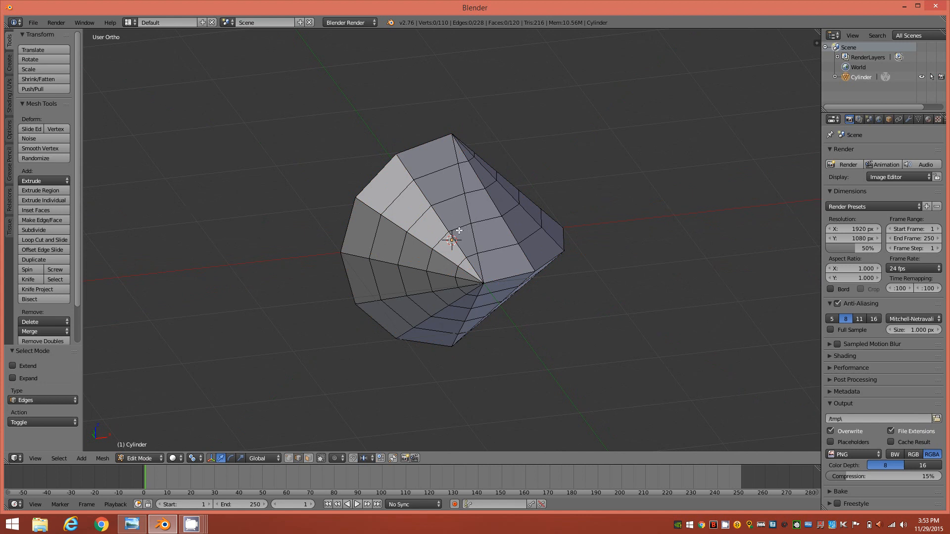
pyautogui.moveTo(473, 220); pyautogui.dragTo(448, 161, button='middle')
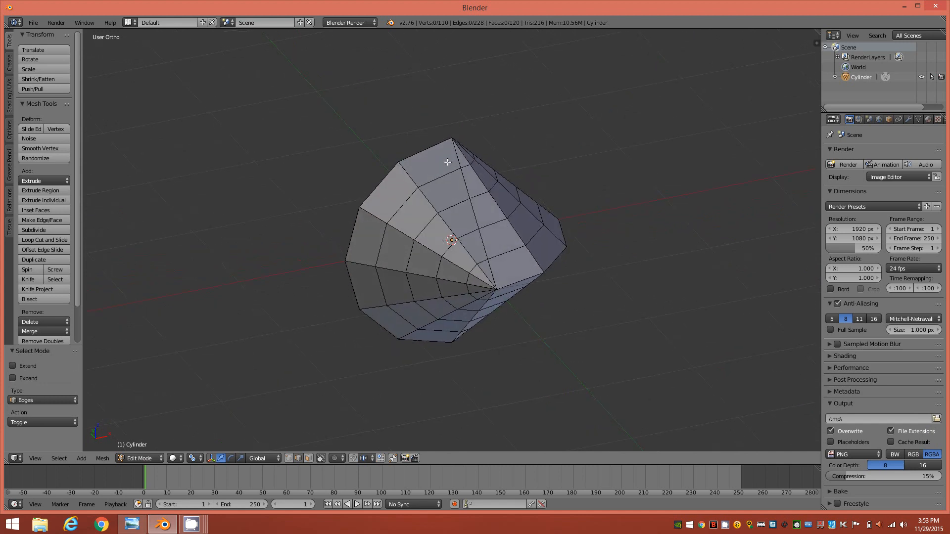
pyautogui.rightClick(424, 153)
pyautogui.keyDown('alt'); pyautogui.click(410, 158); pyautogui.keyUp('alt')
pyautogui.moveTo(538, 298); pyautogui.dragTo(484, 273, button='middle')
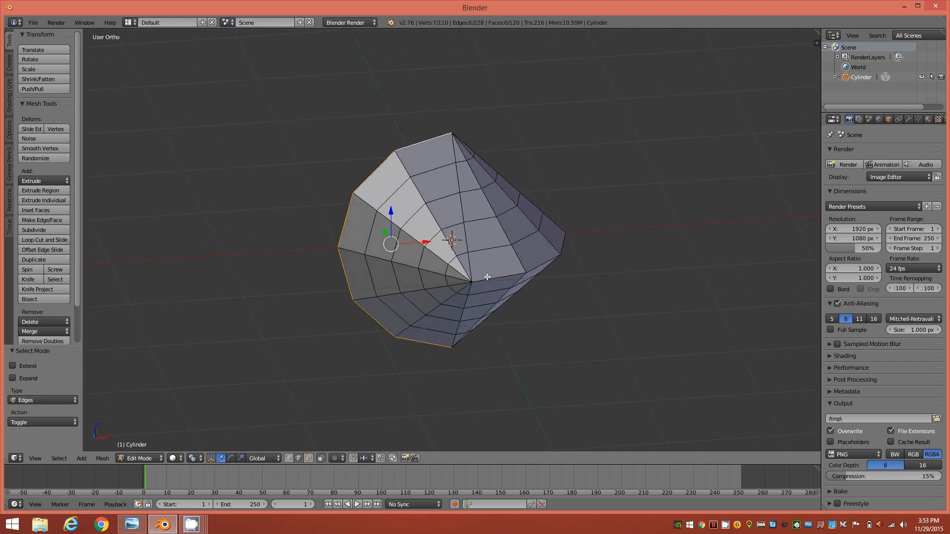
pyautogui.keyDown('alt'); pyautogui.keyDown('shift'); pyautogui.click(494, 280); pyautogui.keyUp('shift'); pyautogui.keyUp('alt')
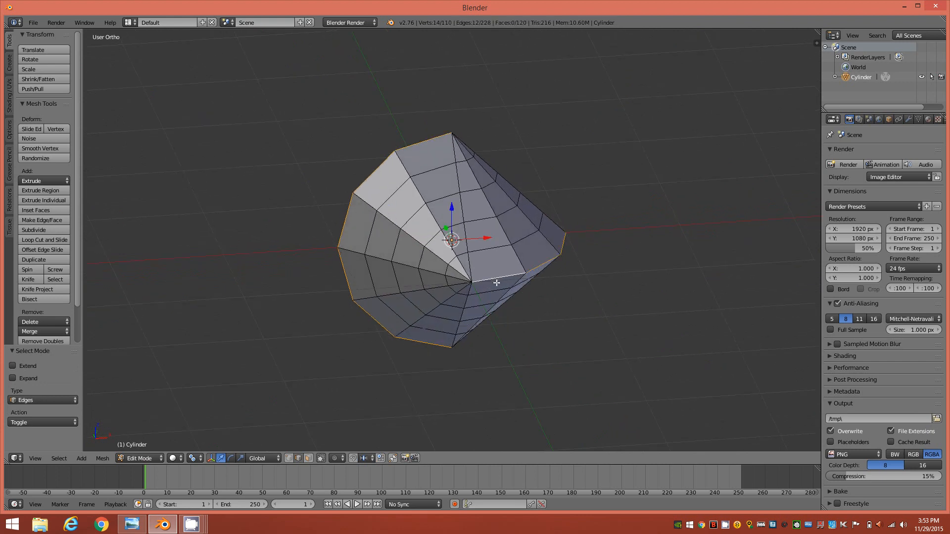
pyautogui.moveTo(494, 342); pyautogui.dragTo(453, 359, button='middle')
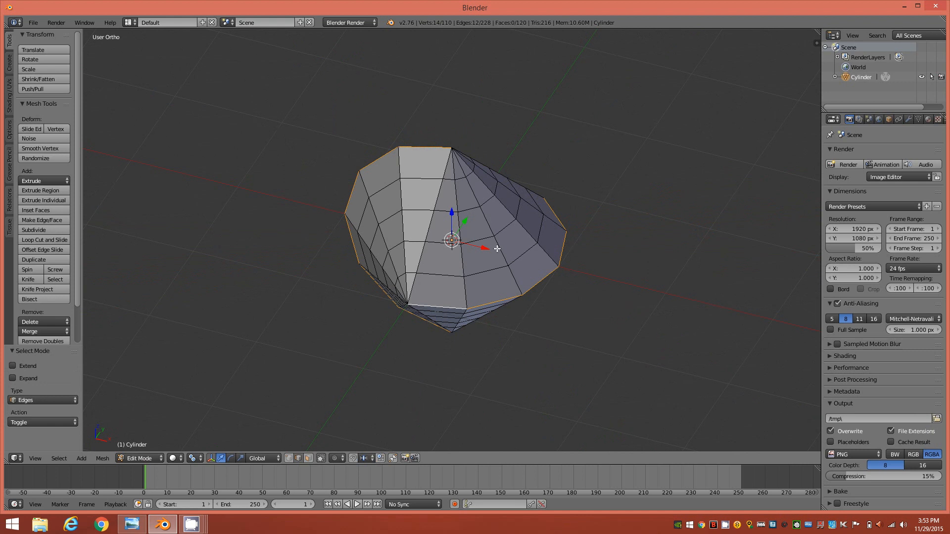
pyautogui.moveTo(477, 307); pyautogui.dragTo(515, 294, button='middle')
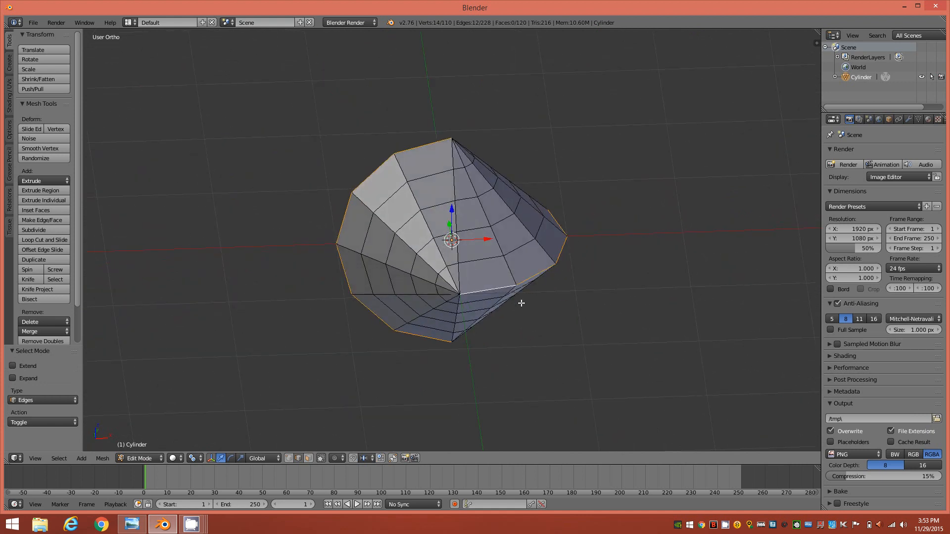
# Step: Bevel the selected rim edges with an amount of 0.1 and 4 segments
pyautogui.hotkey('ctrl', 'b')
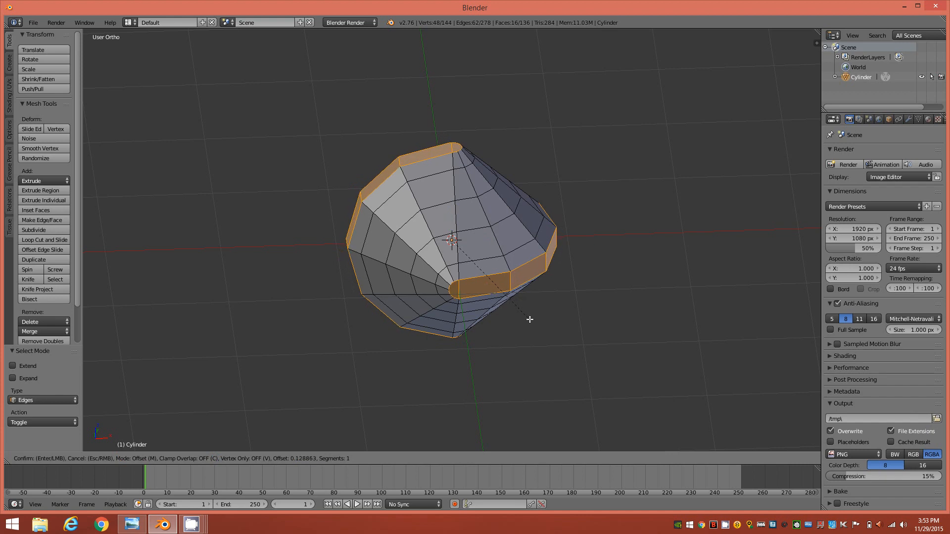
pyautogui.click(528, 320)
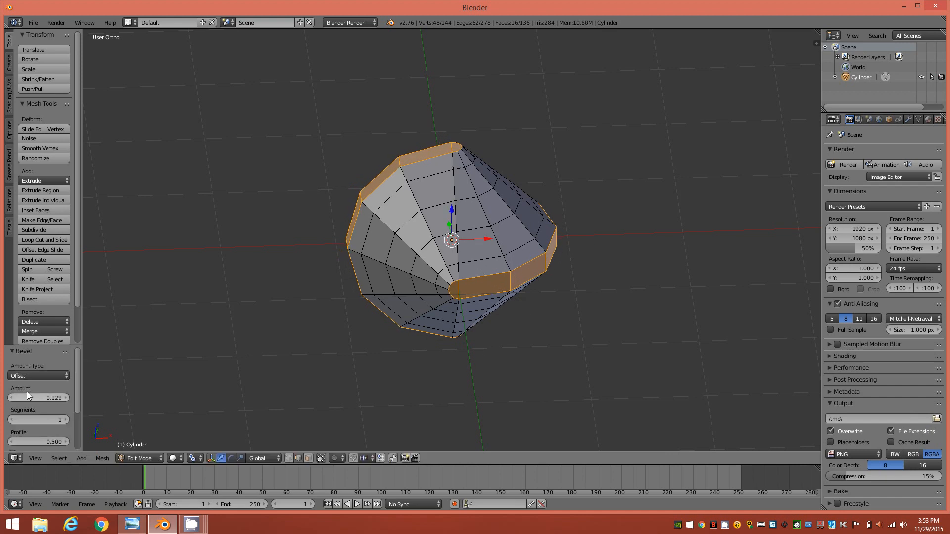
pyautogui.click(51, 399)
pyautogui.write('0.1')
pyautogui.press('Return')
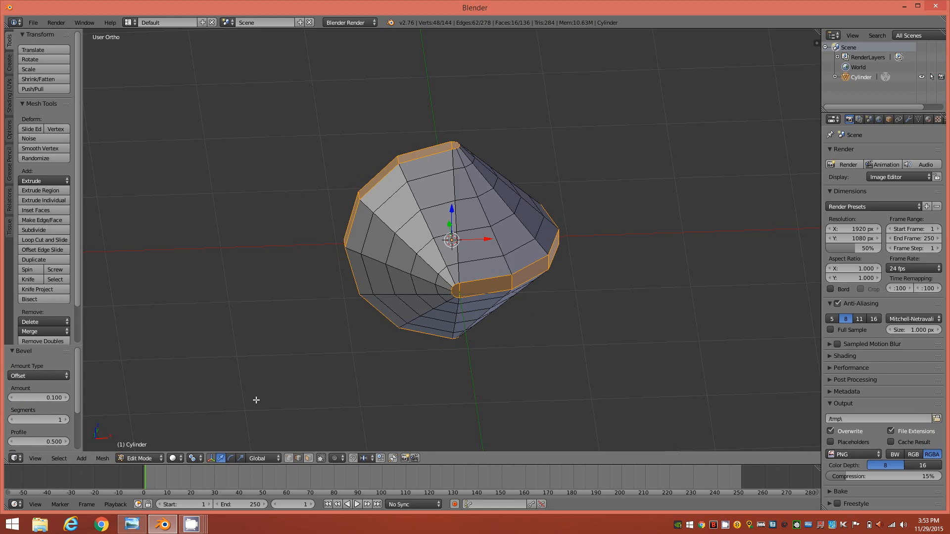
pyautogui.click(66, 420)
pyautogui.click(67, 420)
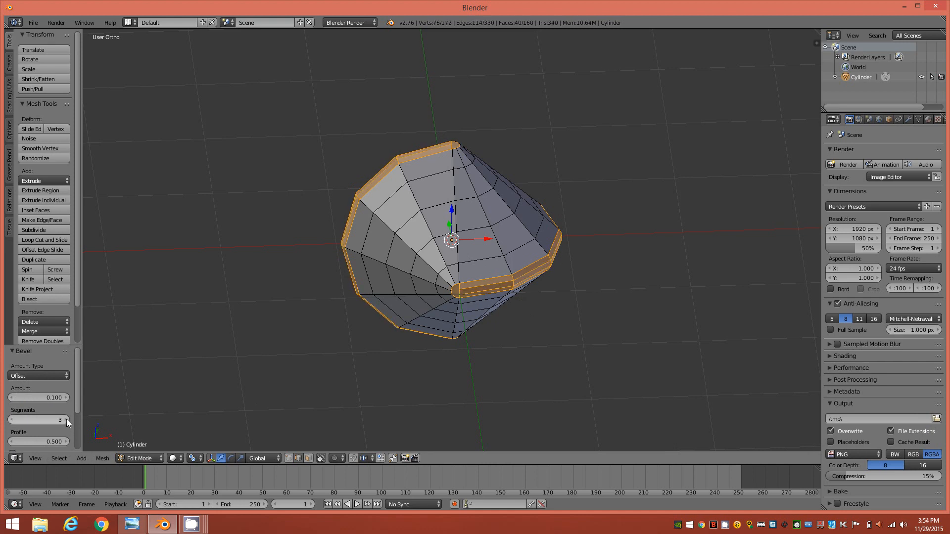
pyautogui.click(66, 420)
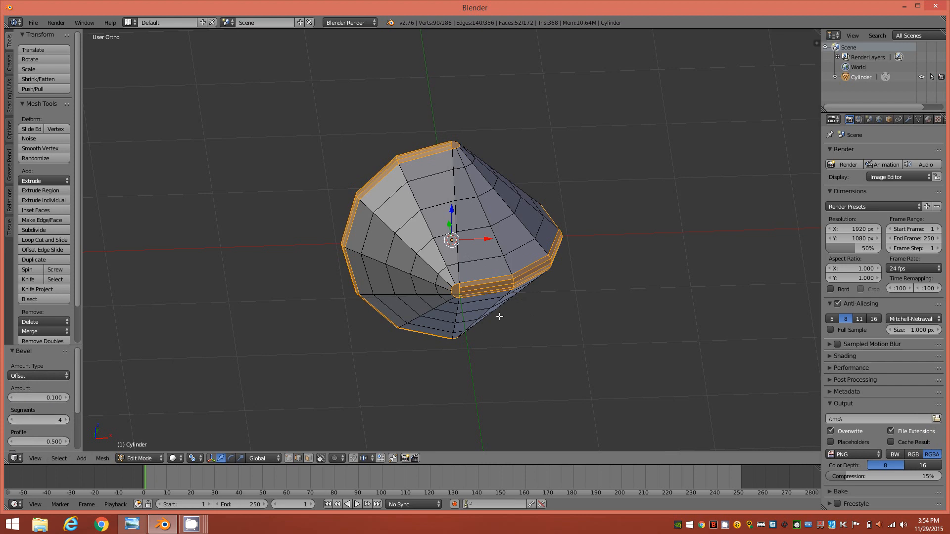
# Step: Flatten the rim bevel by setting its profile to 0.270
pyautogui.moveTo(504, 300); pyautogui.dragTo(469, 270, button='middle')
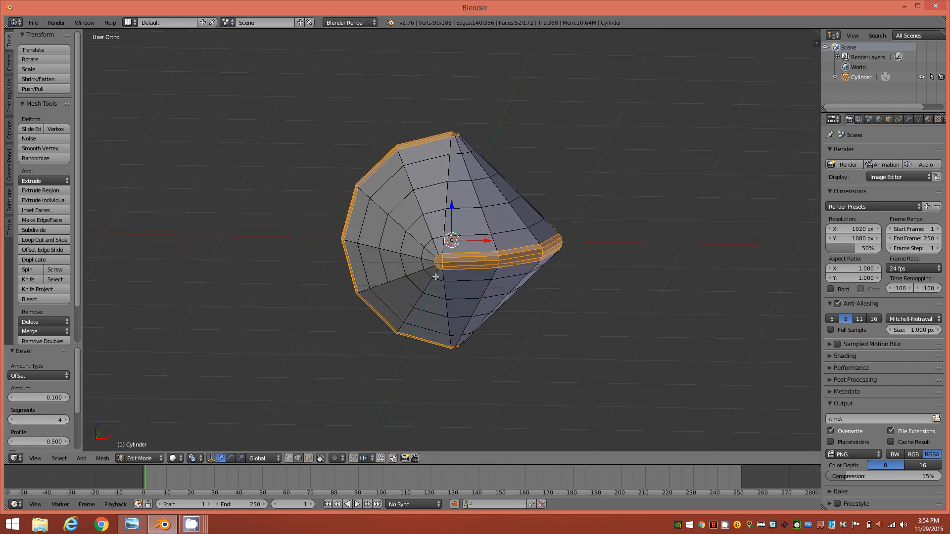
pyautogui.scroll(6, 435, 277)
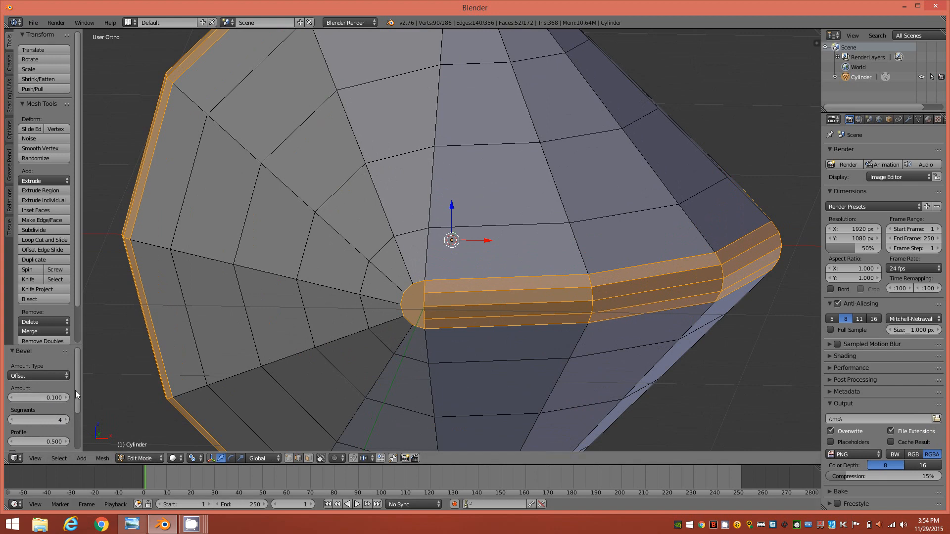
pyautogui.moveTo(649, 306); pyautogui.dragTo(795, 256, button='middle')
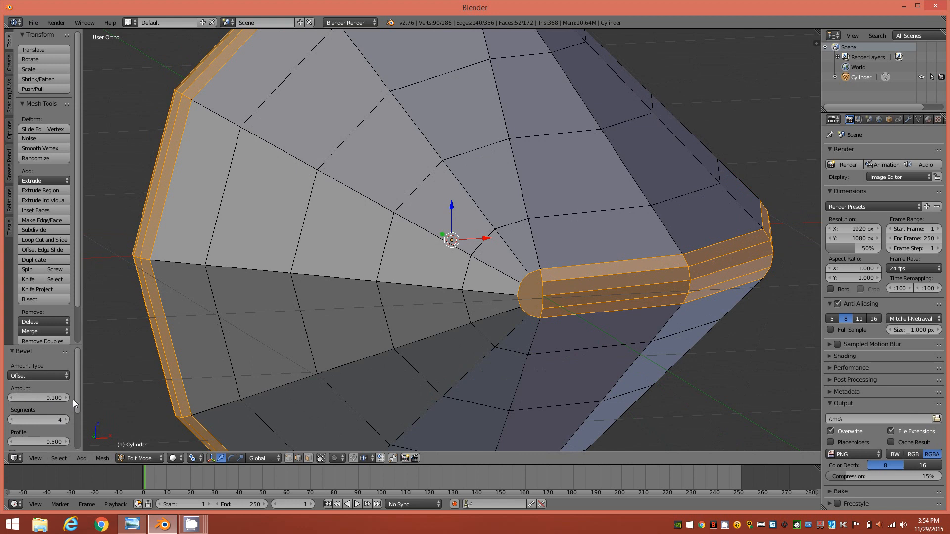
pyautogui.scroll(-3, 74, 403)
pyautogui.scroll(-2, 70, 425)
pyautogui.moveTo(66, 384); pyautogui.dragTo(52, 384)
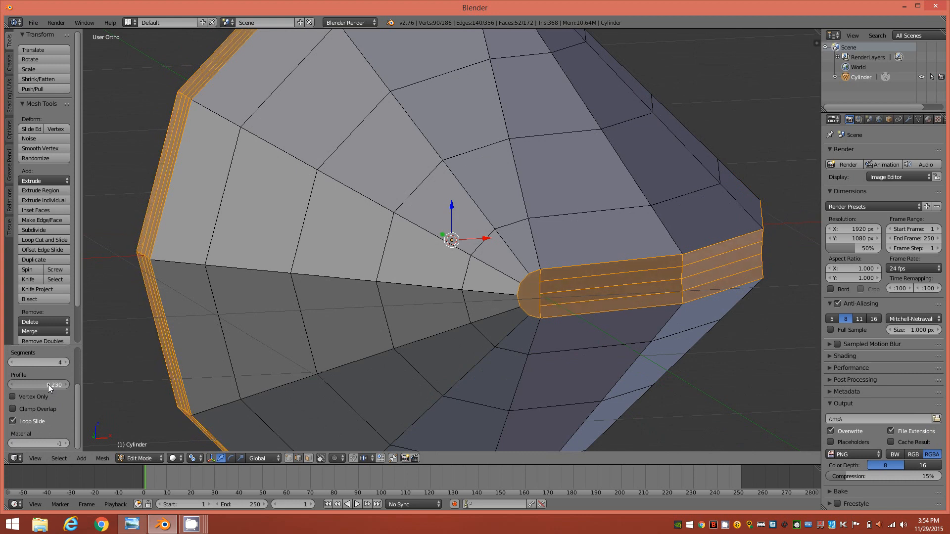
pyautogui.moveTo(52, 384); pyautogui.dragTo(49, 384)
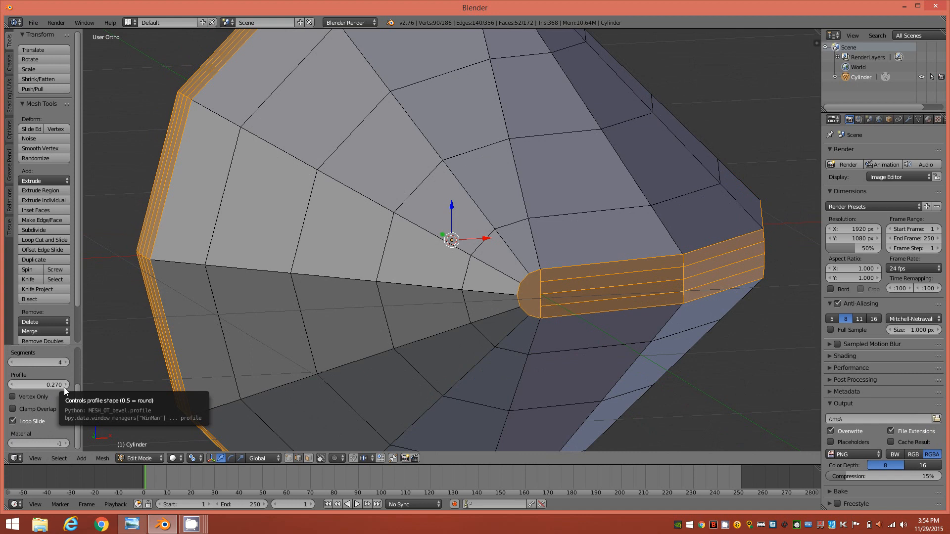
# Step: In face selection mode, select the semicircular face at the end of one beveled rim
pyautogui.moveTo(716, 260); pyautogui.dragTo(680, 266, button='middle')
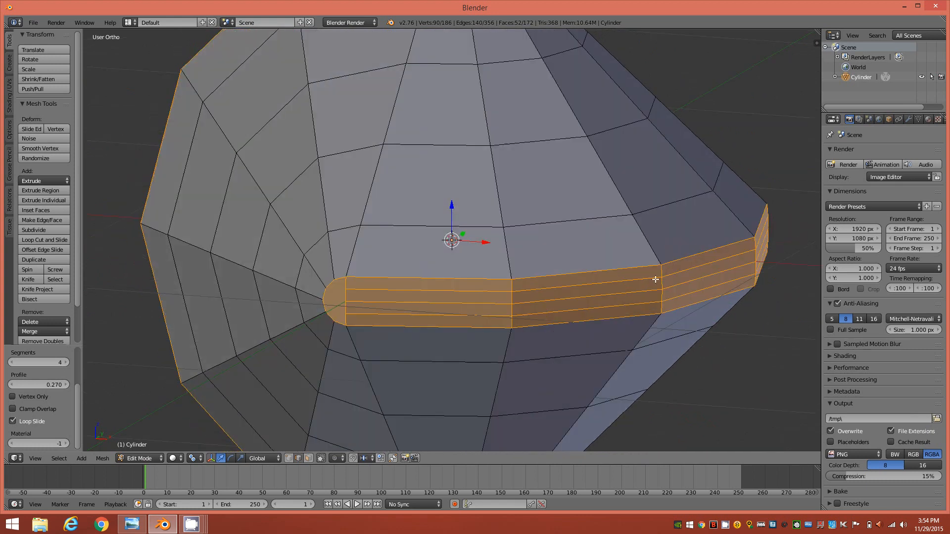
pyautogui.press('3')
pyautogui.click(337, 301)
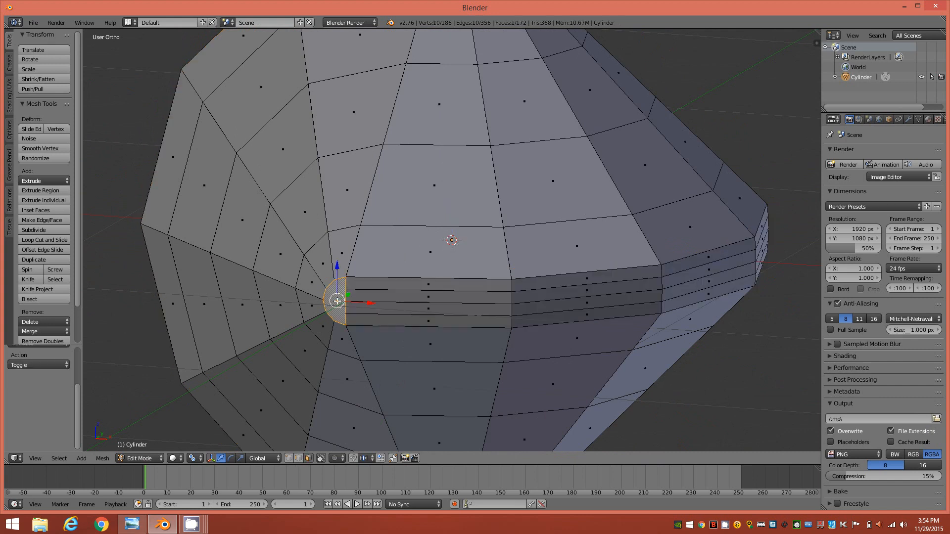
pyautogui.moveTo(425, 245); pyautogui.dragTo(384, 277, button='middle')
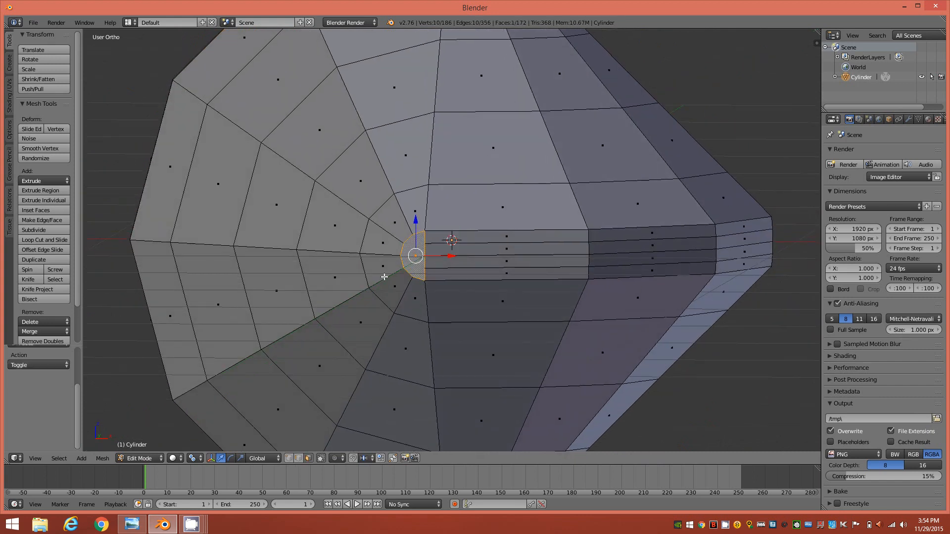
pyautogui.scroll(2, 384, 277)
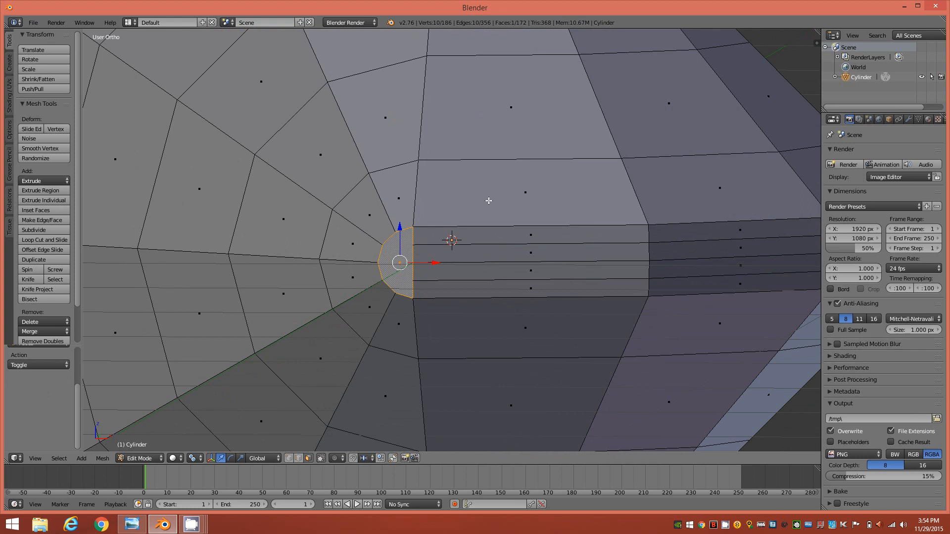
pyautogui.scroll(-5, 489, 200)
pyautogui.moveTo(489, 200); pyautogui.dragTo(409, 337, button='middle')
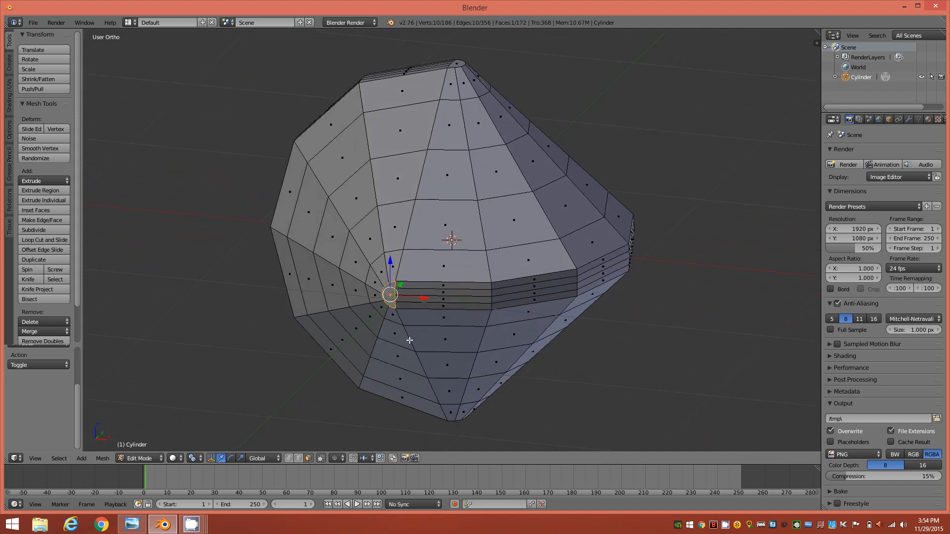
# Step: Select all similar faces by Polygon Sides and delete the semicircular end faces
pyautogui.hotkey('shift', 'g')
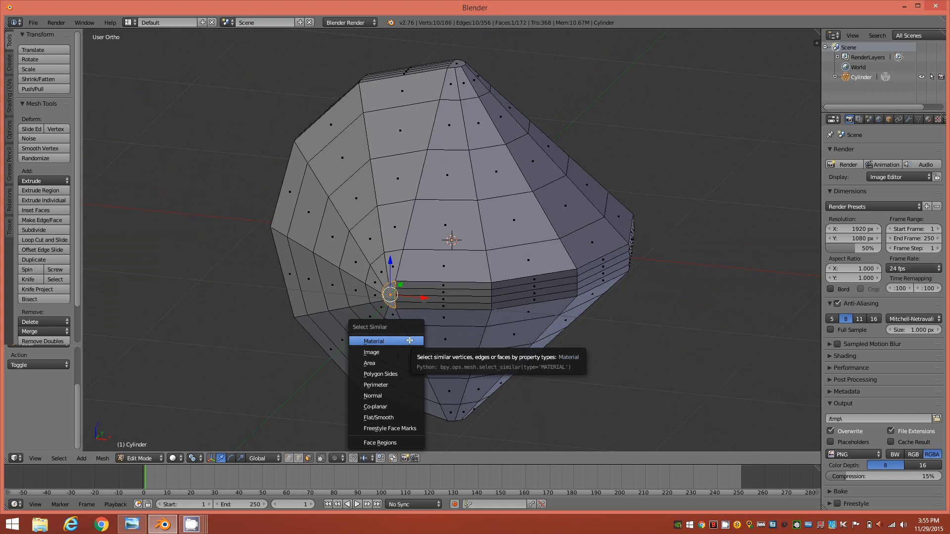
pyautogui.click(401, 373)
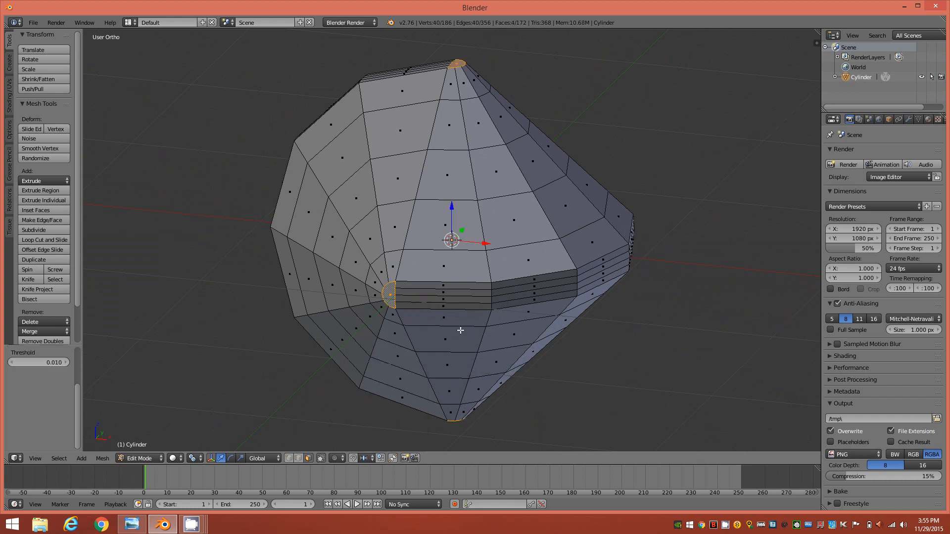
pyautogui.moveTo(537, 225); pyautogui.dragTo(565, 236, button='middle')
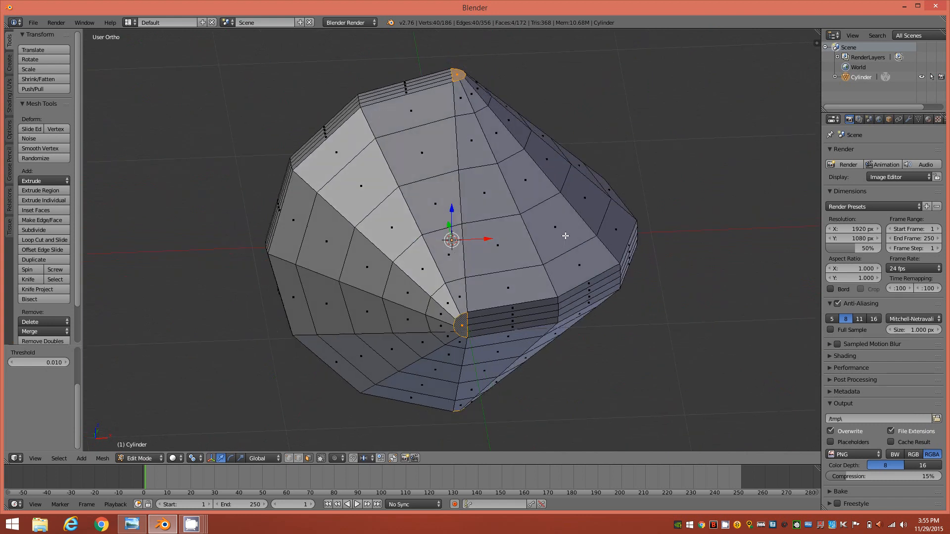
pyautogui.press('x')
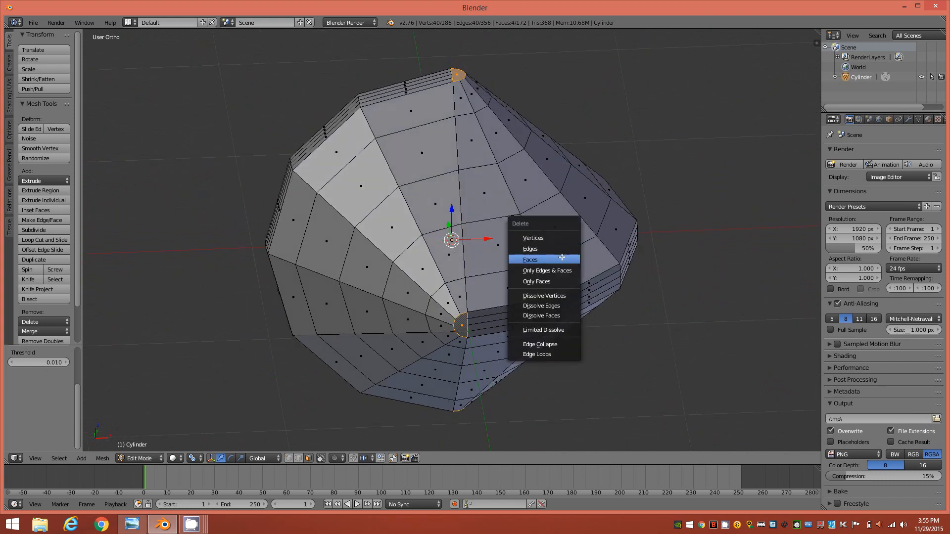
pyautogui.click(564, 258)
pyautogui.moveTo(580, 220); pyautogui.dragTo(563, 200, button='middle')
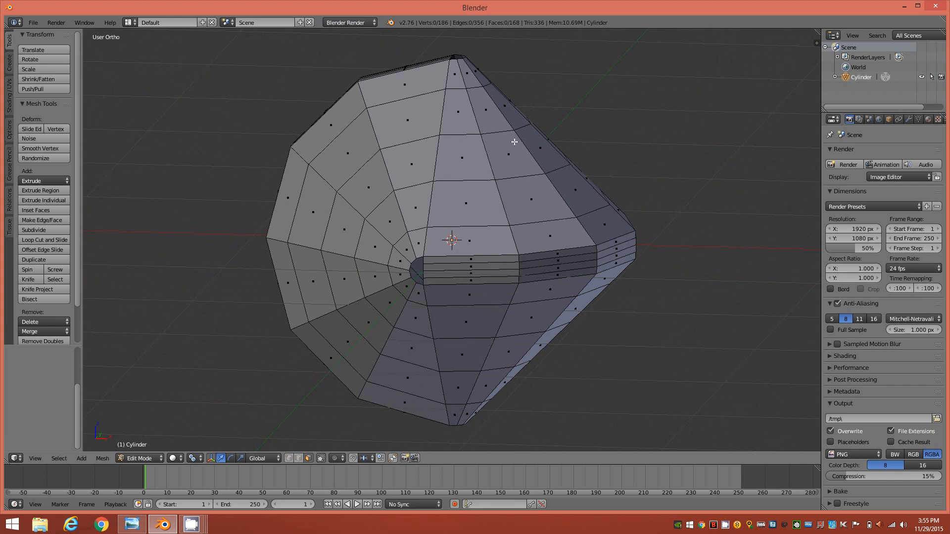
pyautogui.moveTo(515, 143); pyautogui.dragTo(469, 86, button='middle')
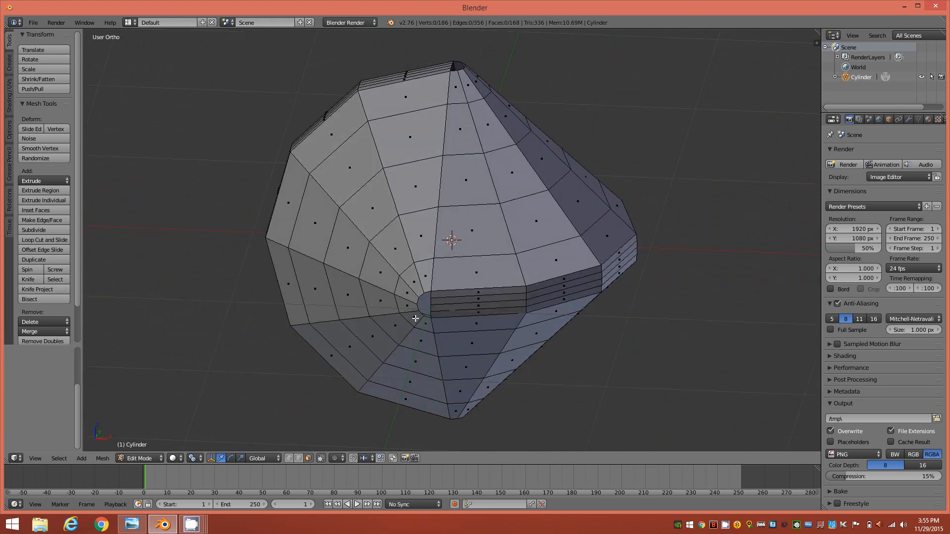
pyautogui.moveTo(450, 165); pyautogui.dragTo(430, 110, button='middle')
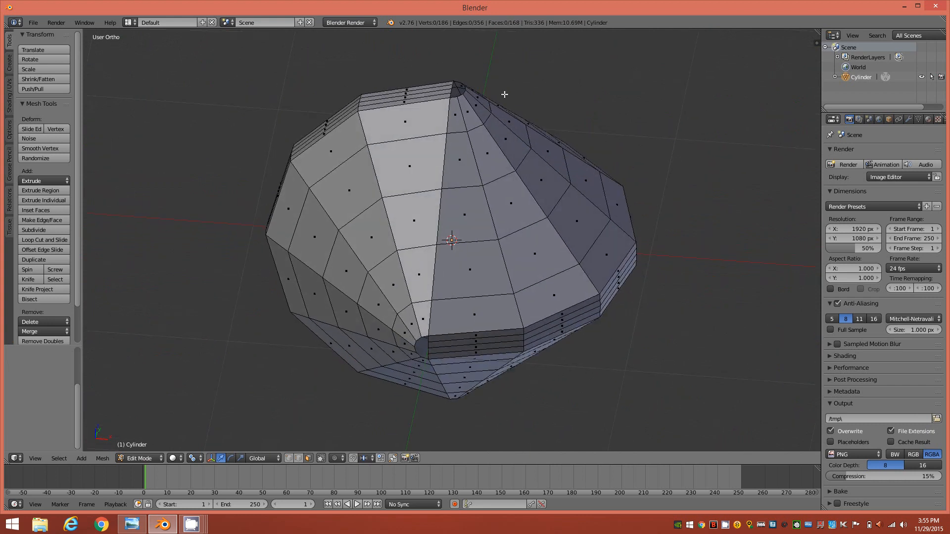
# Step: Select the edge loop around the first open semicircular rim end and close it with Grid Fill
pyautogui.scroll(5, 460, 96)
pyautogui.keyDown('shift'); pyautogui.moveTo(484, 102); pyautogui.dragTo(498, 296, button='middle'); pyautogui.keyUp('shift')
pyautogui.scroll(3, 445, 93)
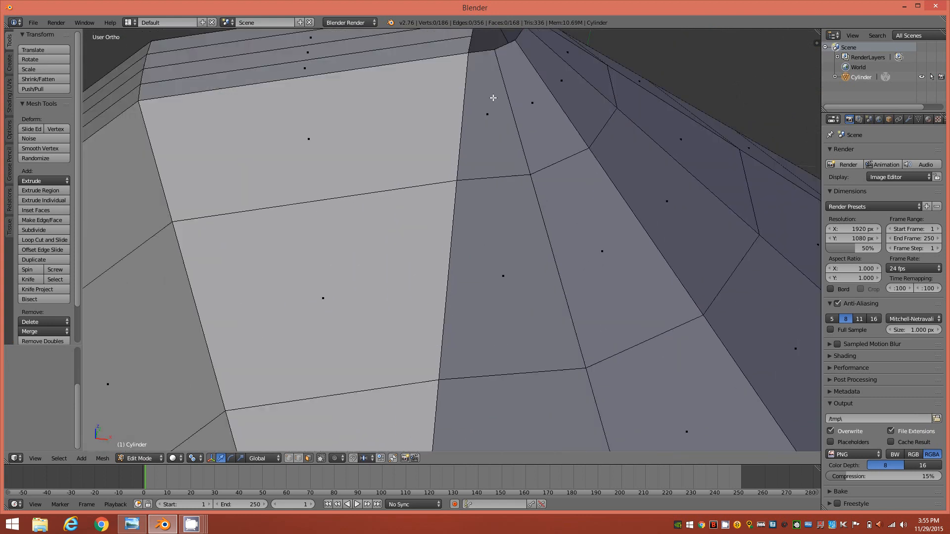
pyautogui.keyDown('shift'); pyautogui.moveTo(496, 152); pyautogui.dragTo(515, 285, button='middle'); pyautogui.keyUp('shift')
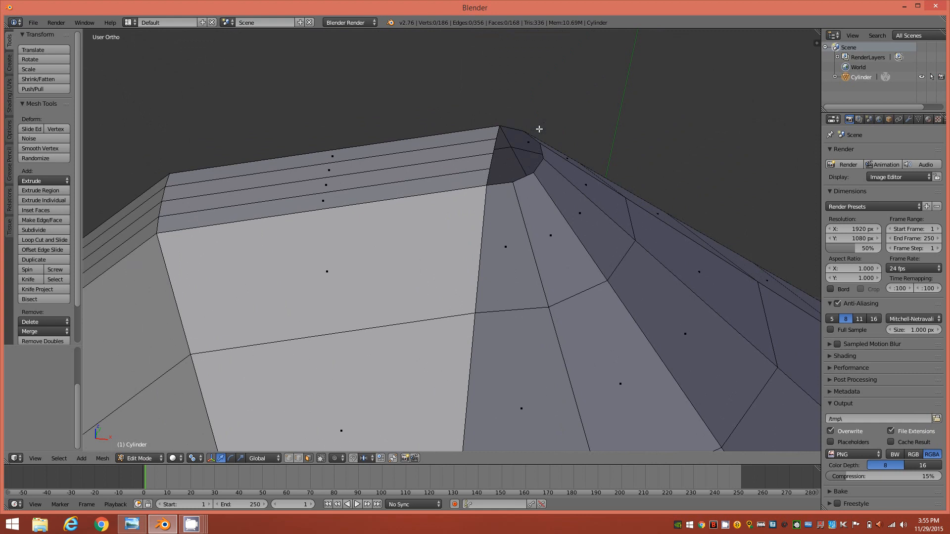
pyautogui.scroll(1, 539, 129)
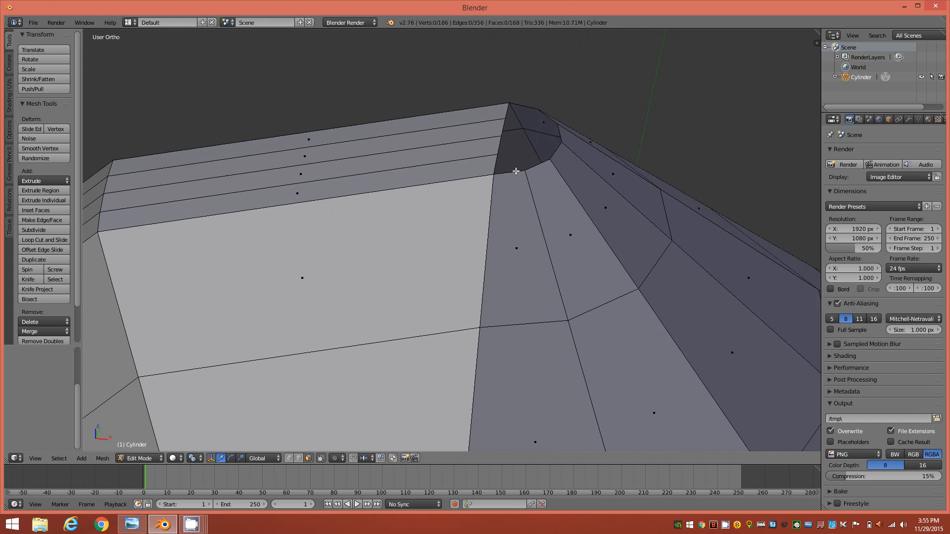
pyautogui.press('a')
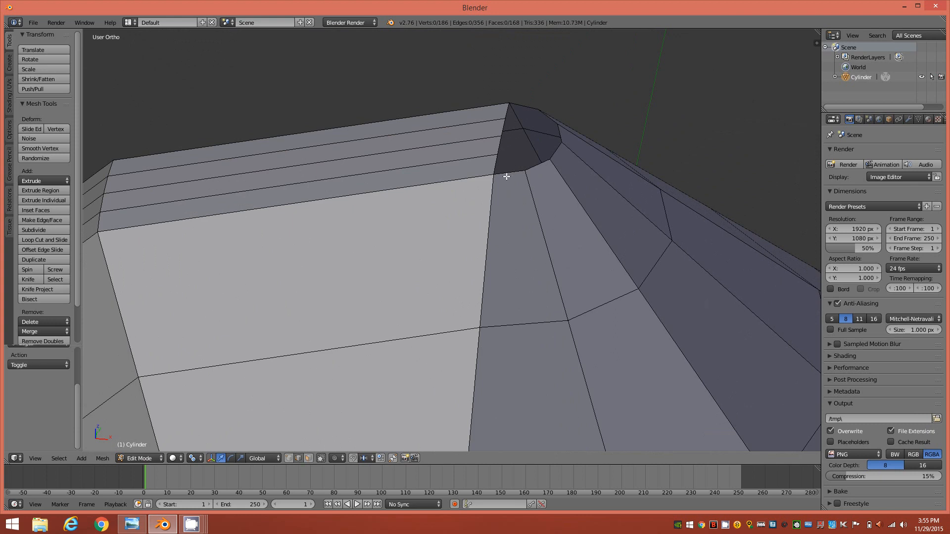
pyautogui.keyDown('alt'); pyautogui.rightClick(508, 173); pyautogui.keyUp('alt')
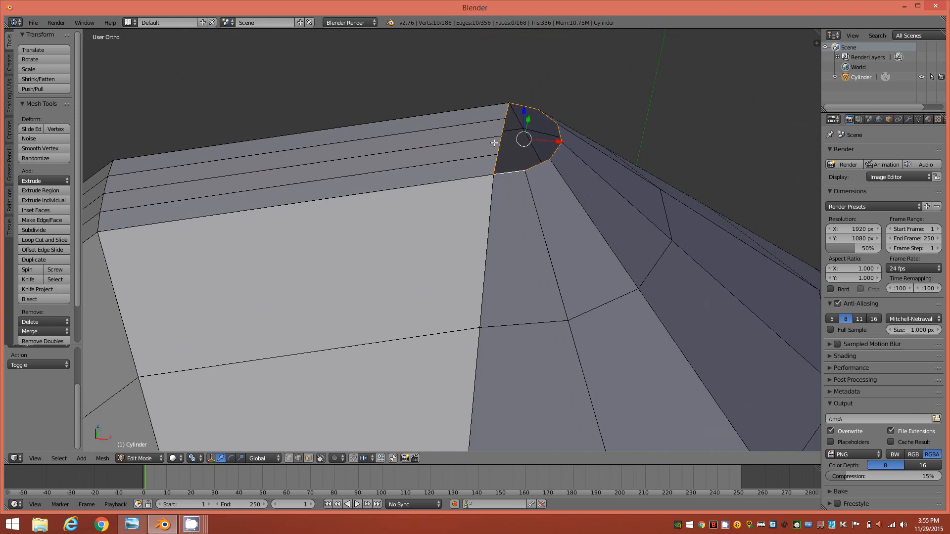
pyautogui.moveTo(508, 223)
pyautogui.mouseDown(button='middle')
pyautogui.moveTo(517, 229)
pyautogui.moveTo(497, 213)
pyautogui.mouseUp(button='middle')
pyautogui.scroll(-1, 497, 213)
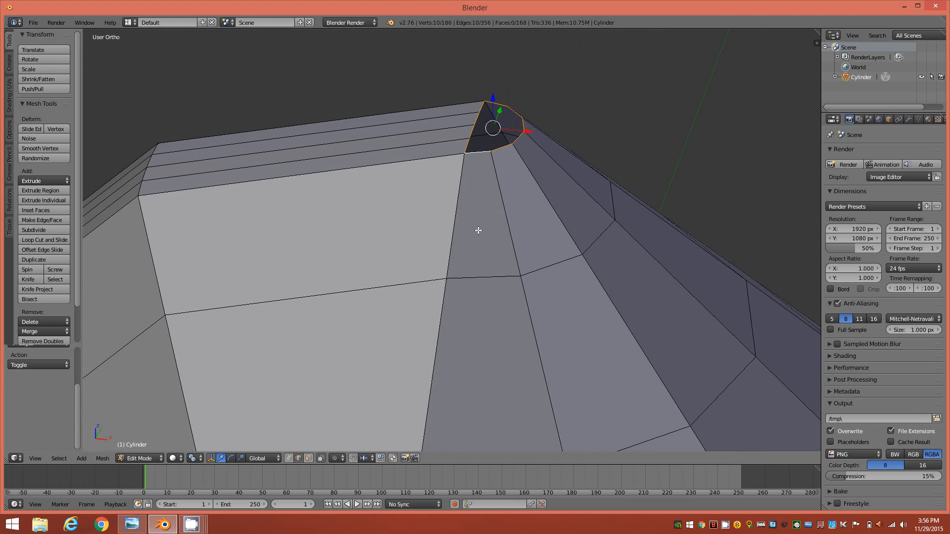
pyautogui.hotkey('ctrl', 'f')
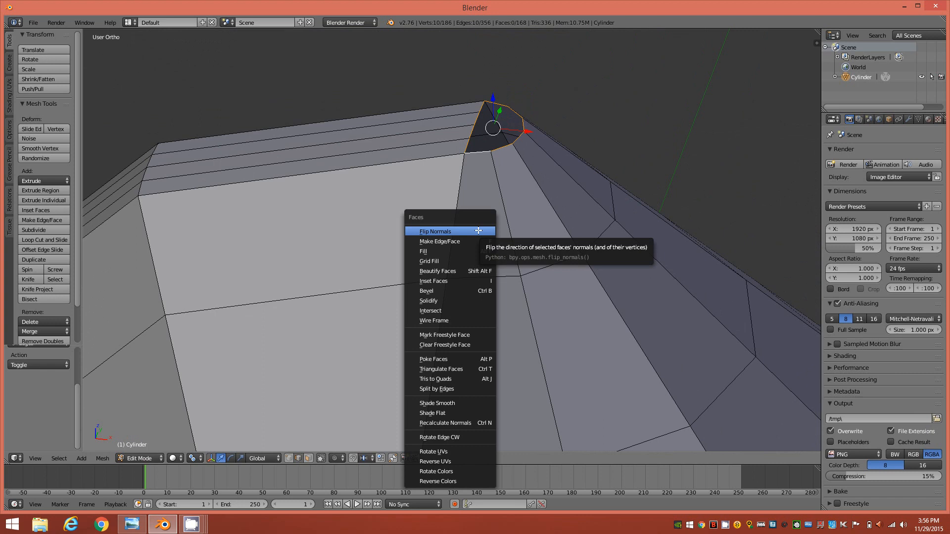
pyautogui.click(466, 261)
pyautogui.moveTo(551, 196); pyautogui.dragTo(480, 261, button='middle')
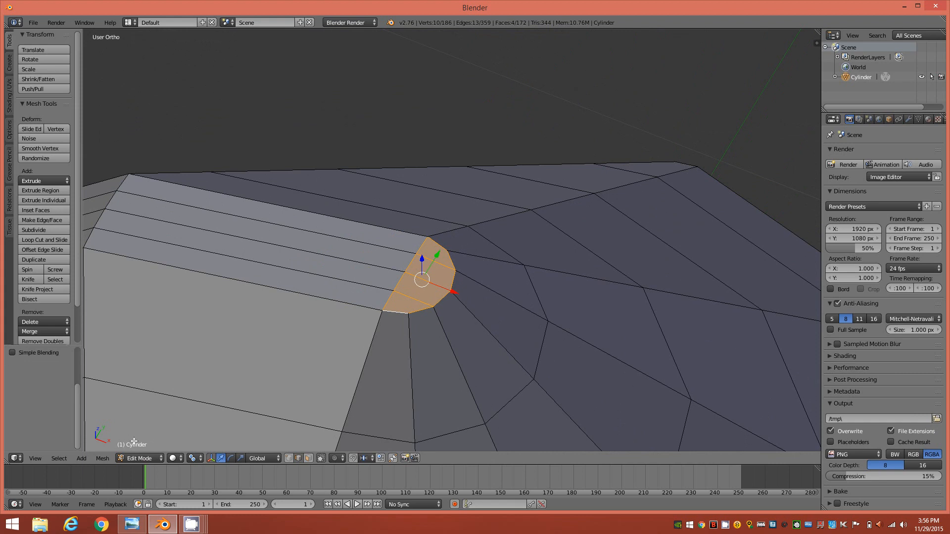
# Step: Try Grid Fill offsets up to 5 on the filled rim end and return the offset to 0
pyautogui.moveTo(78, 390); pyautogui.dragTo(82, 343)
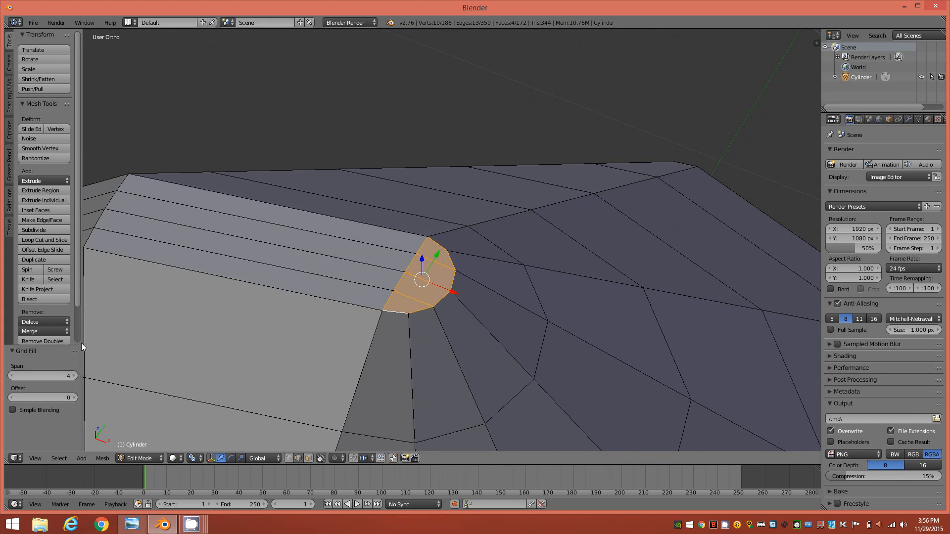
pyautogui.moveTo(460, 369)
pyautogui.mouseDown(button='middle')
pyautogui.moveTo(483, 377)
pyautogui.moveTo(454, 369)
pyautogui.mouseUp(button='middle')
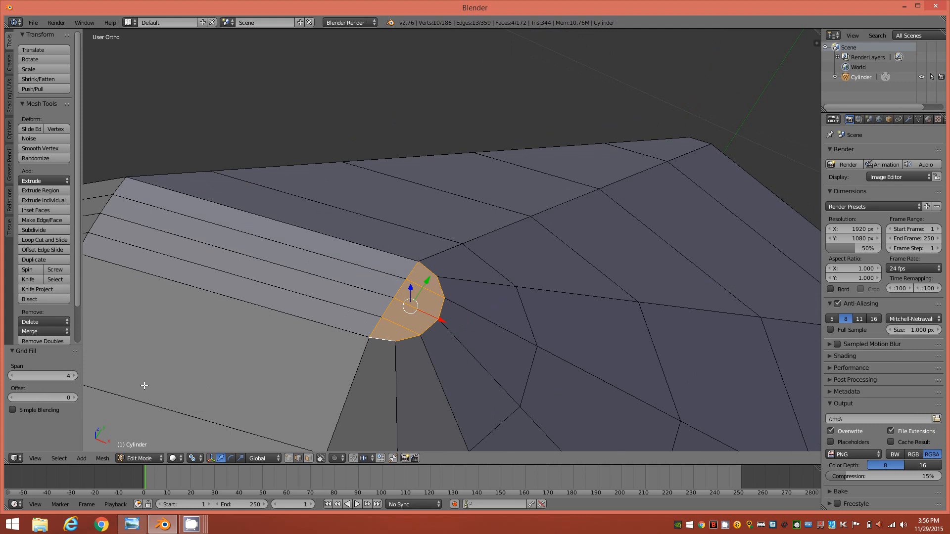
pyautogui.moveTo(434, 355); pyautogui.dragTo(403, 375, button='middle')
pyautogui.click(73, 398)
pyautogui.click(73, 398)
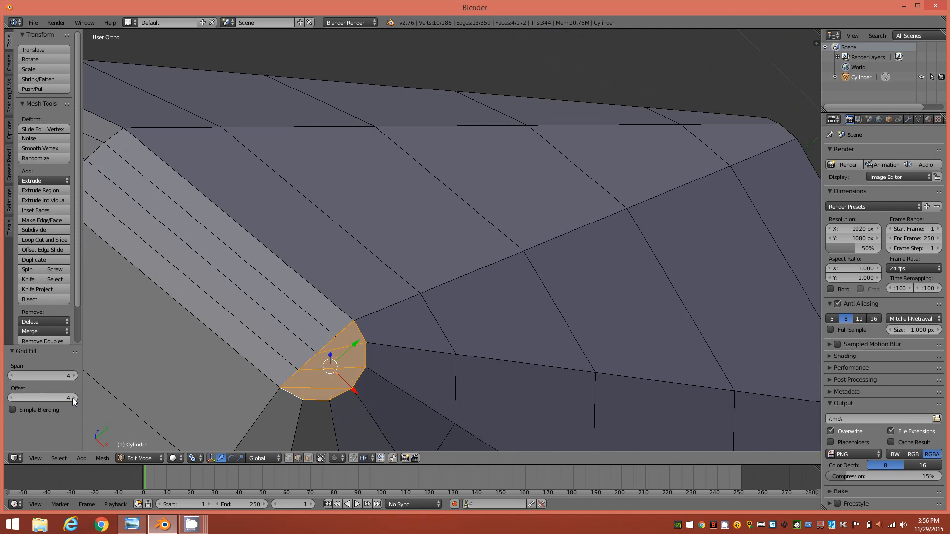
pyautogui.click(72, 398)
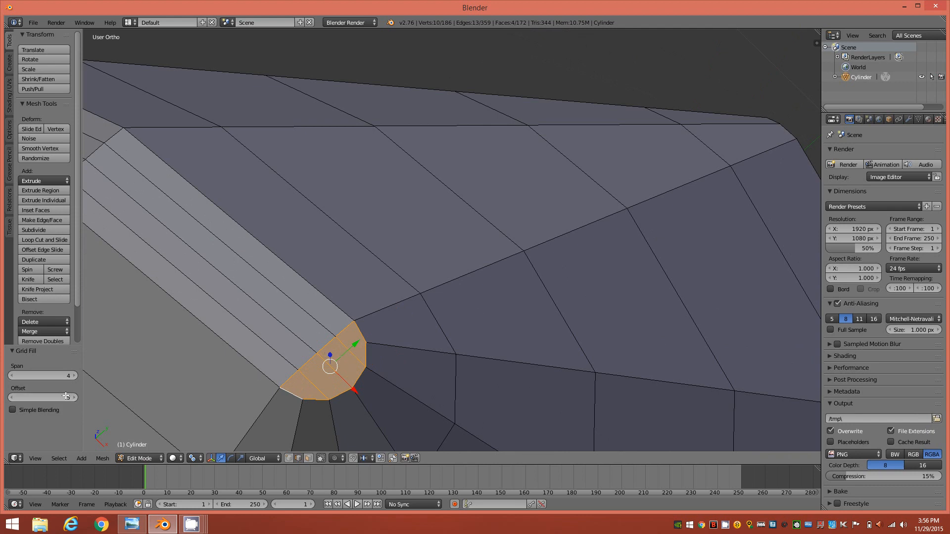
pyautogui.click(10, 398)
pyautogui.click(11, 398)
pyautogui.click(10, 397)
pyautogui.moveTo(425, 341); pyautogui.dragTo(460, 307, button='middle')
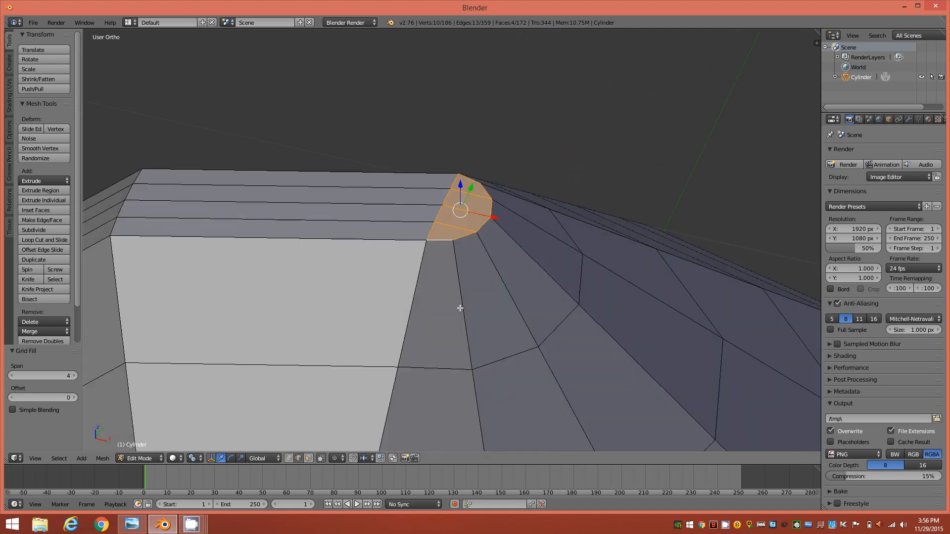
# Step: Clear the selection, select the edge loop around the second open rim end and close it with Grid Fill
pyautogui.scroll(-4, 424, 339)
pyautogui.scroll(-2, 424, 340)
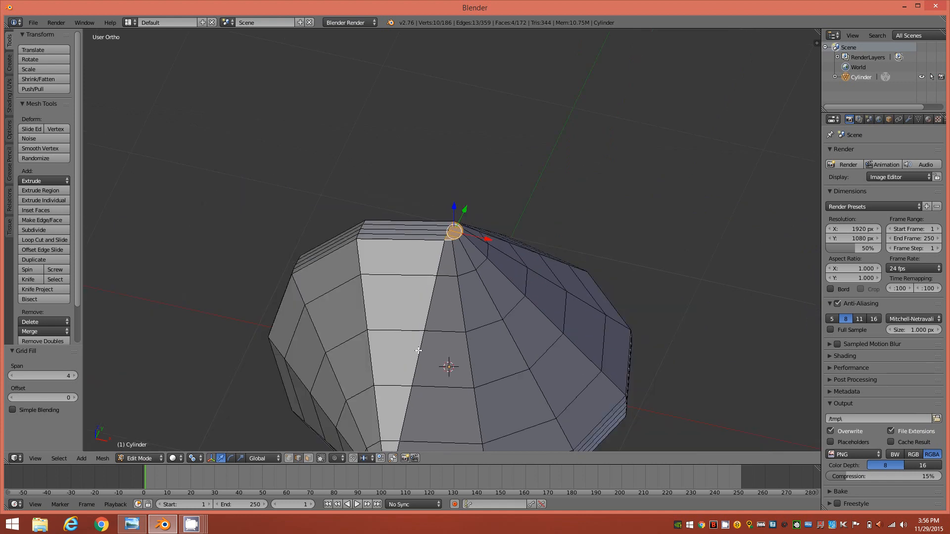
pyautogui.moveTo(439, 279)
pyautogui.mouseDown(button='middle')
pyautogui.moveTo(448, 303)
pyautogui.moveTo(447, 267)
pyautogui.mouseUp(button='middle')
pyautogui.scroll(4, 371, 385)
pyautogui.press('a')
pyautogui.moveTo(346, 401); pyautogui.dragTo(372, 334, button='middle')
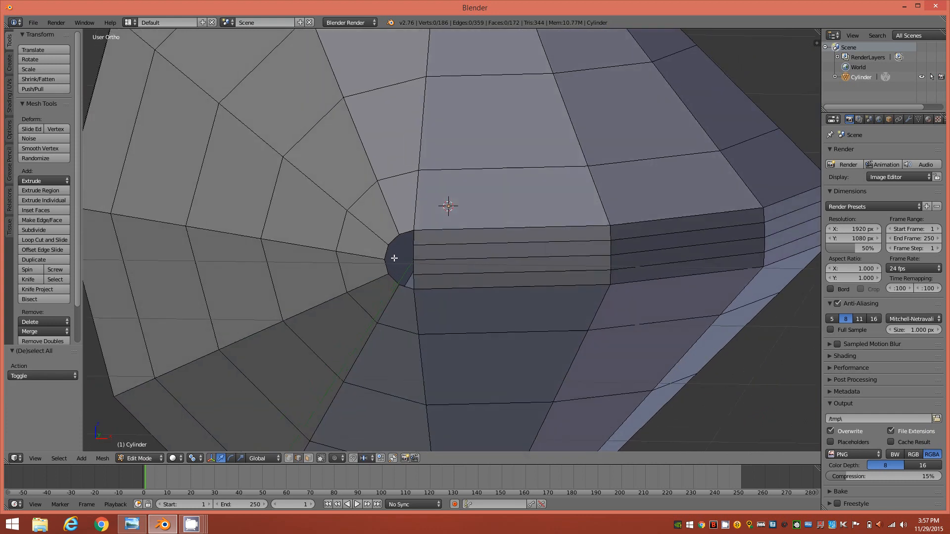
pyautogui.keyDown('alt'); pyautogui.rightClick(408, 231); pyautogui.keyUp('alt')
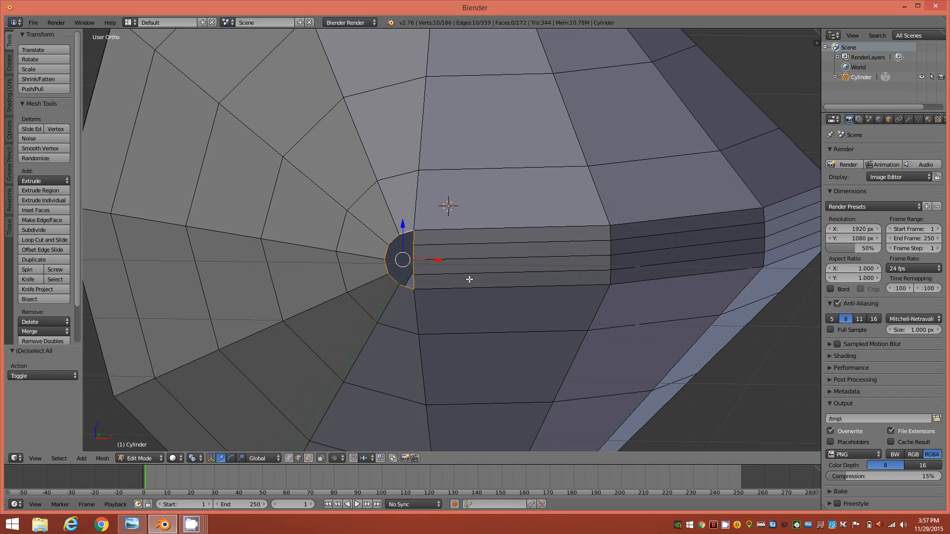
pyautogui.hotkey('ctrl', 'f')
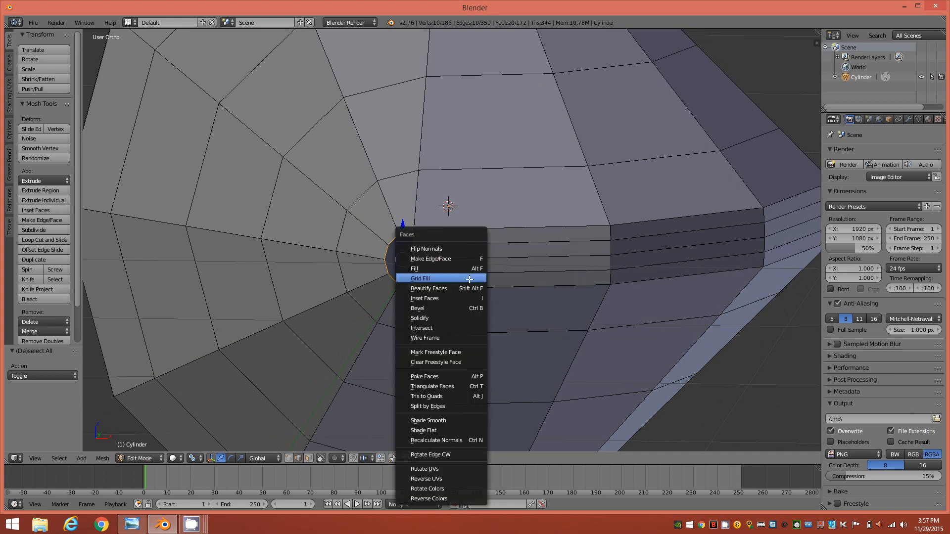
pyautogui.click(469, 280)
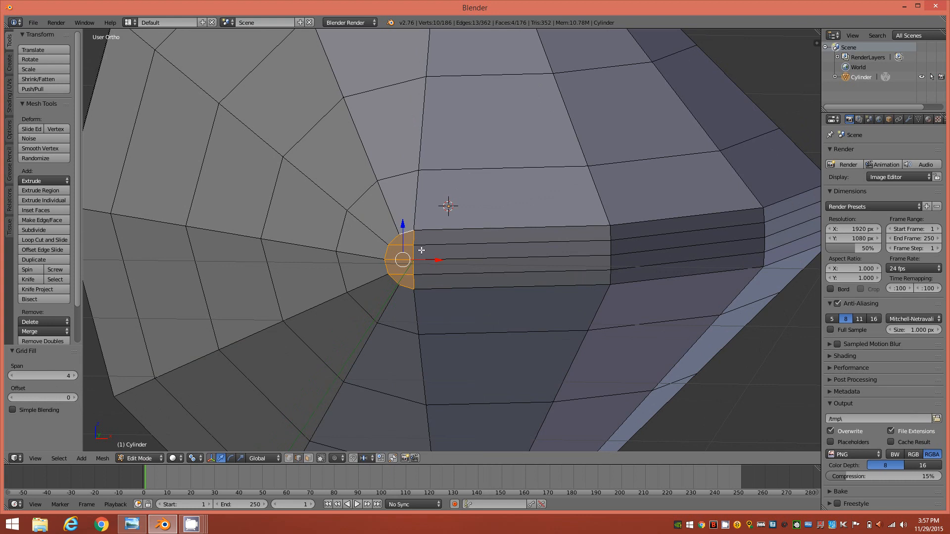
# Step: Deselect the filled faces, select the boundary loop of the third open rim end and grid-fill it
pyautogui.press('a')
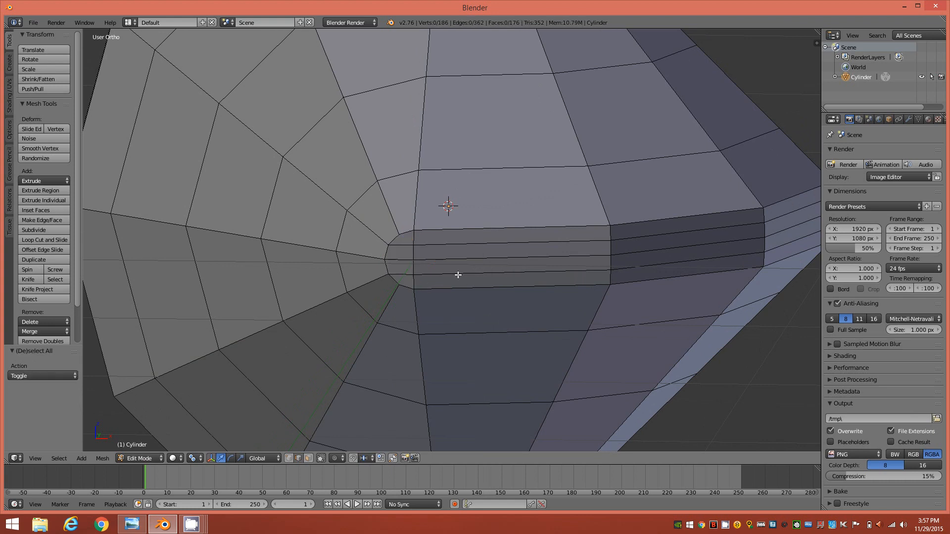
pyautogui.moveTo(765, 254); pyautogui.dragTo(540, 254, button='middle')
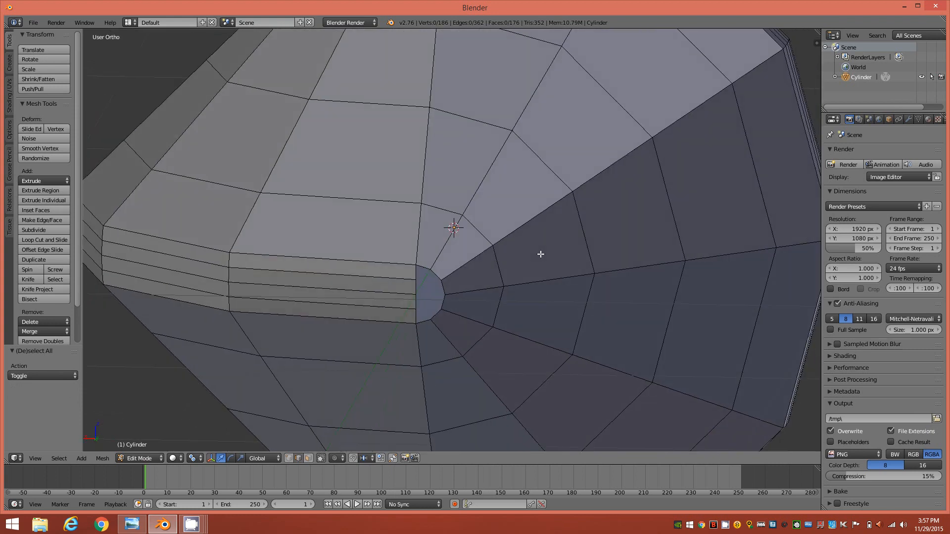
pyautogui.keyDown('alt'); pyautogui.rightClick(424, 268); pyautogui.keyUp('alt')
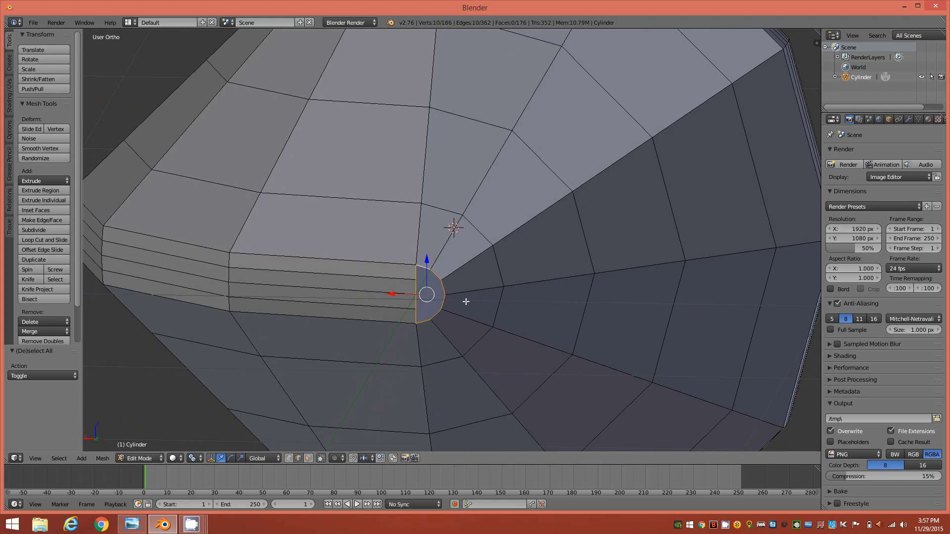
pyautogui.hotkey('ctrl', 'f')
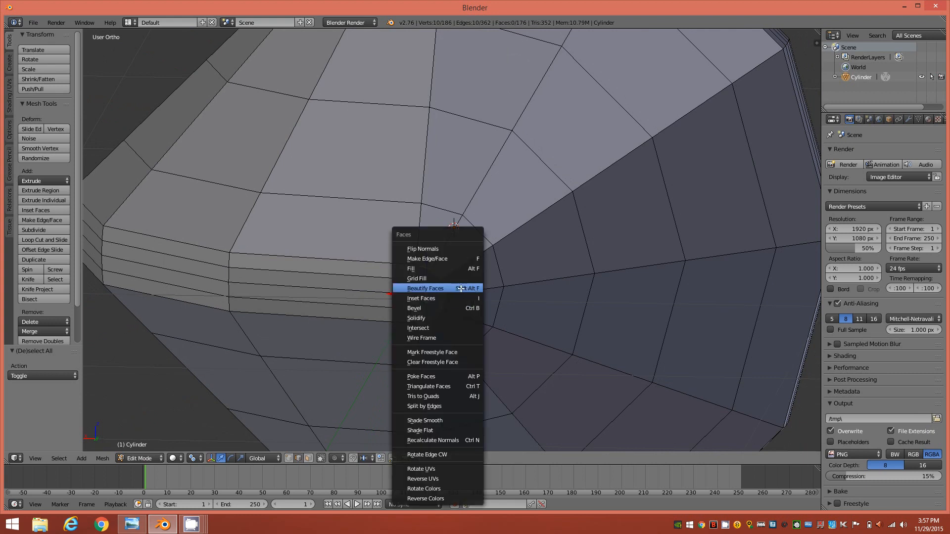
pyautogui.click(458, 283)
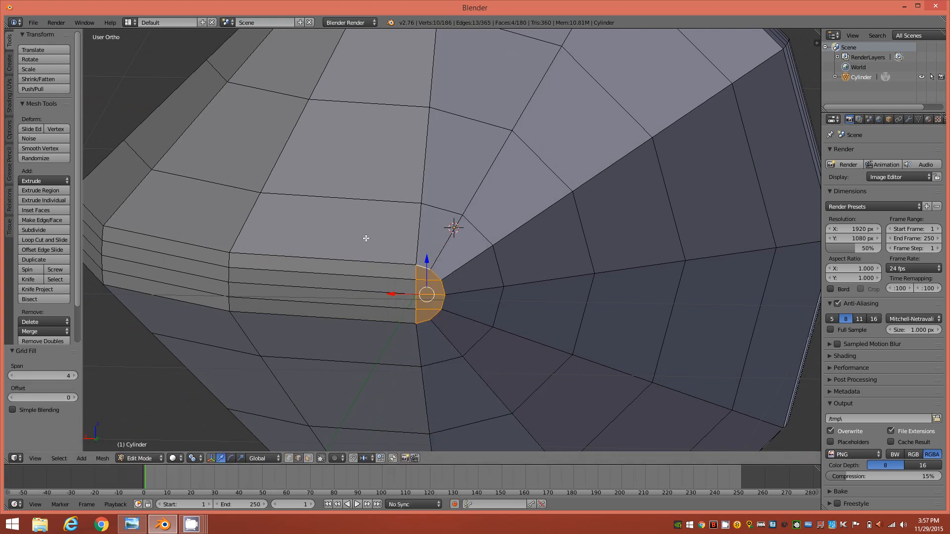
# Step: Clear the selection and grid-fill the fourth open rim end from its boundary edge loop
pyautogui.moveTo(463, 337); pyautogui.dragTo(467, 317, button='middle')
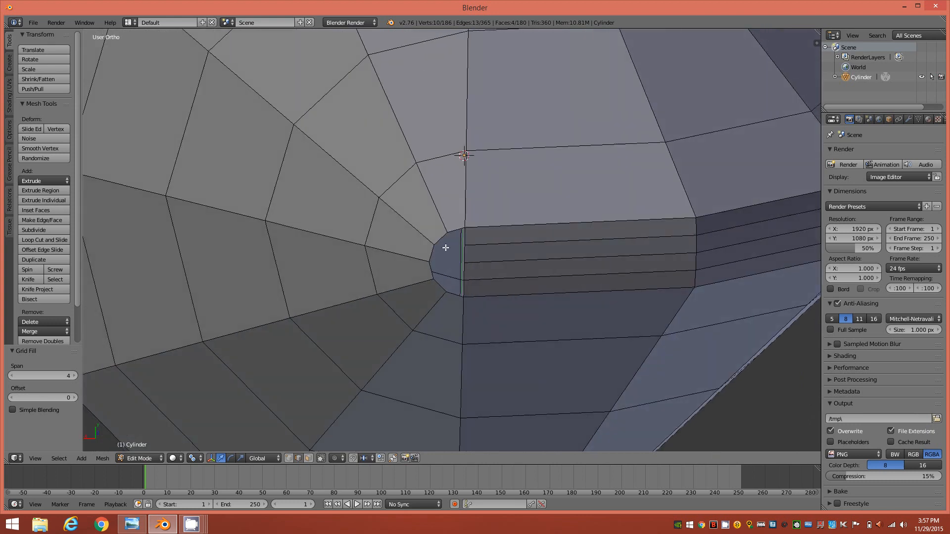
pyautogui.press('a')
pyautogui.keyDown('alt'); pyautogui.rightClick(454, 231); pyautogui.keyUp('alt')
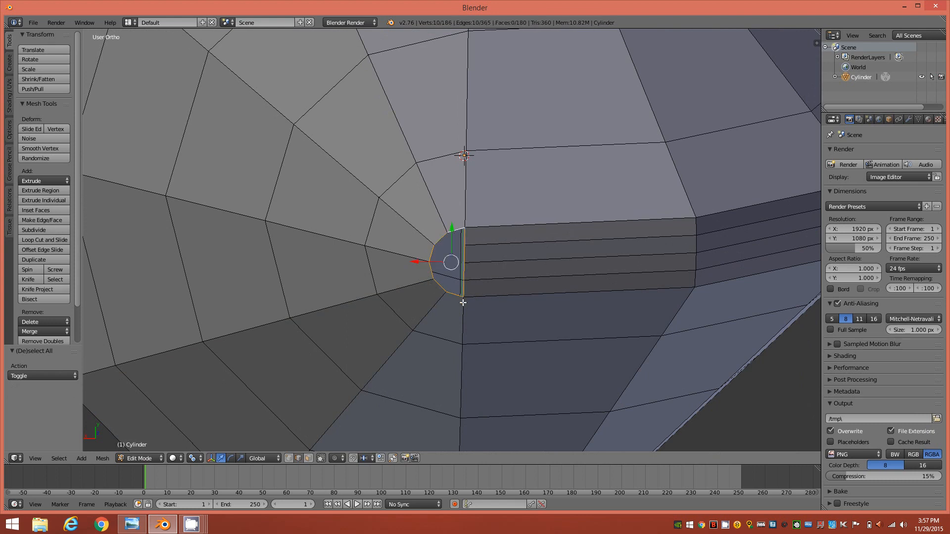
pyautogui.hotkey('ctrl', 'f')
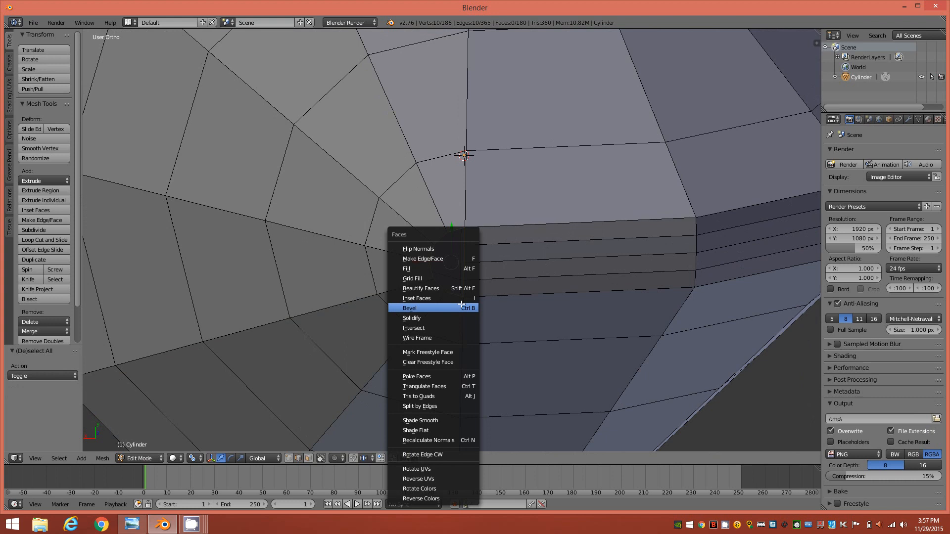
pyautogui.click(447, 279)
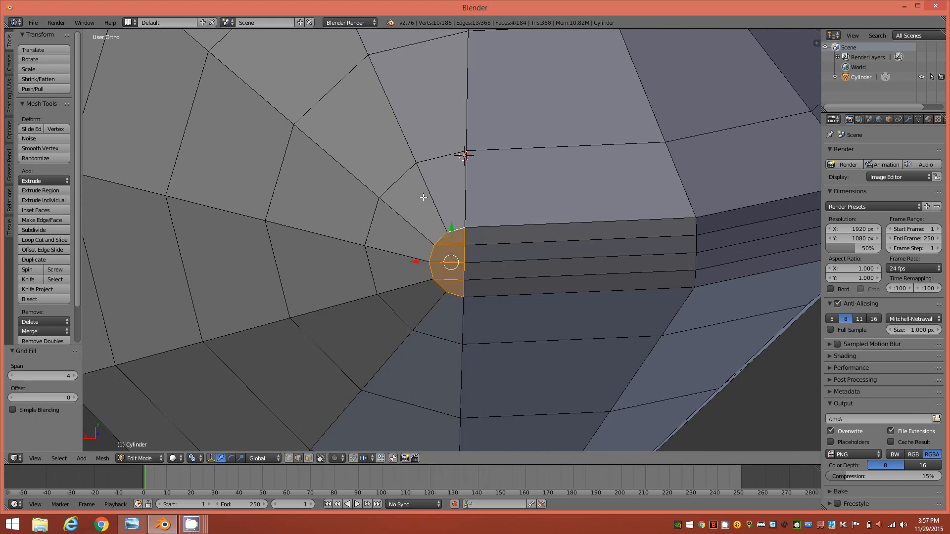
# Step: Deselect everything and, in face selection mode, select the three adjacent middle face loops running around the sphericon, excluding the bands beside the beveled rims
pyautogui.scroll(-8, 423, 197)
pyautogui.moveTo(460, 248); pyautogui.dragTo(487, 319, button='middle')
pyautogui.press('a')
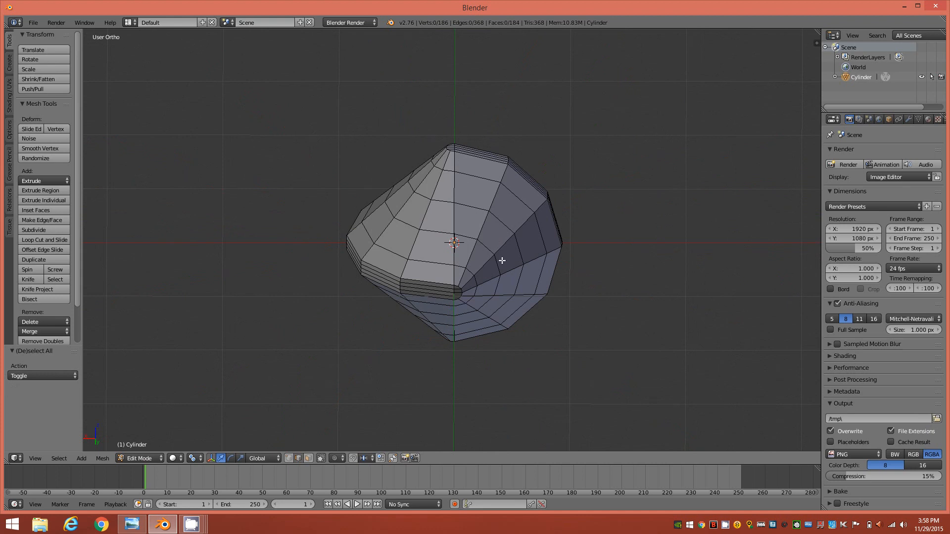
pyautogui.moveTo(496, 247); pyautogui.dragTo(539, 176, button='middle')
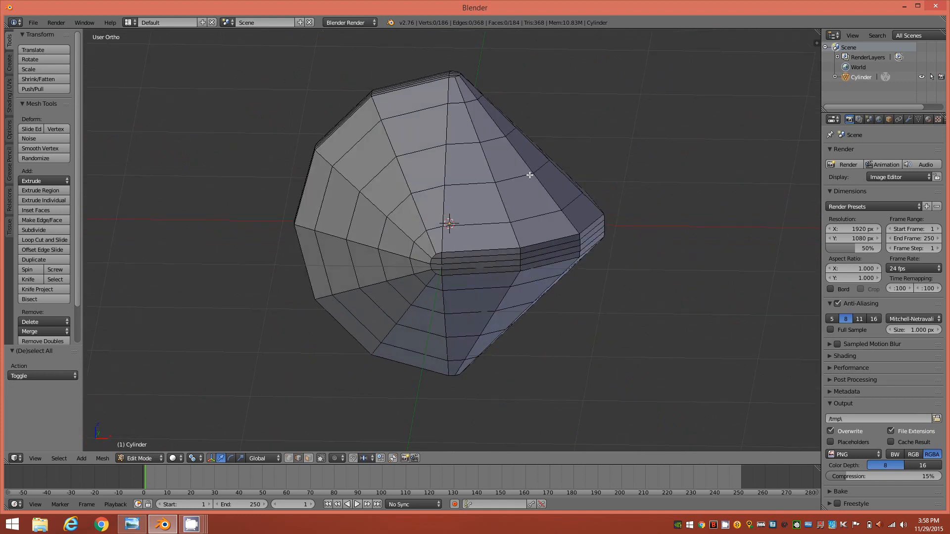
pyautogui.press('3')
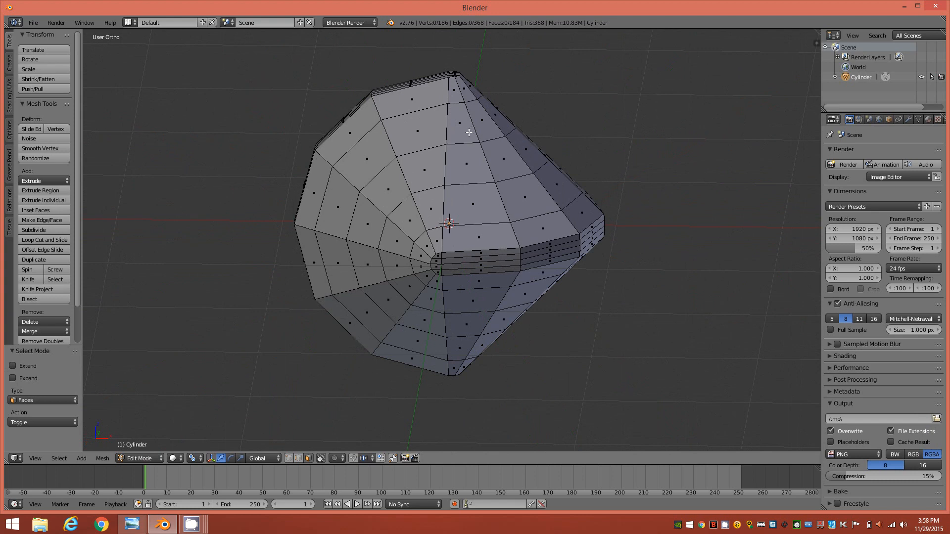
pyautogui.keyDown('alt'); pyautogui.rightClick(470, 129); pyautogui.keyUp('alt')
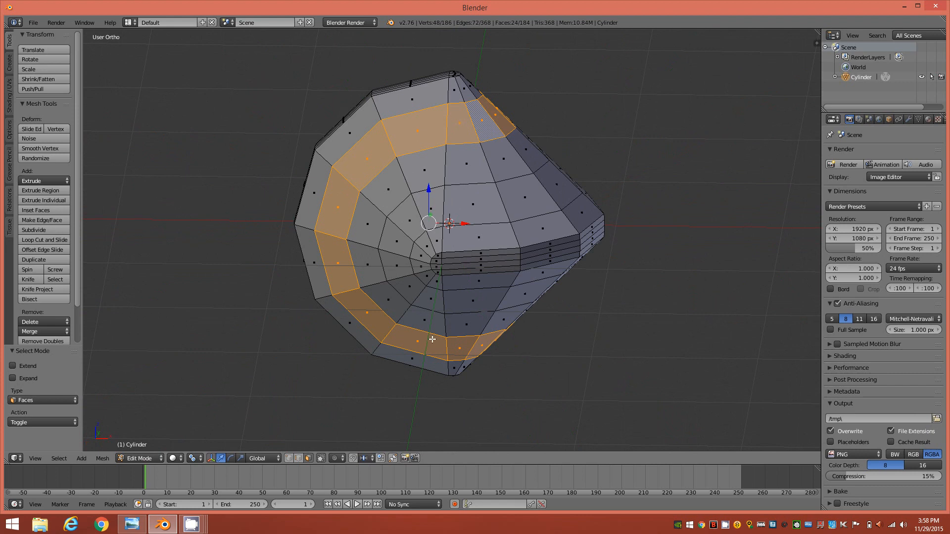
pyautogui.keyDown('alt'); pyautogui.keyDown('shift'); pyautogui.click(492, 165); pyautogui.keyUp('shift'); pyautogui.keyUp('alt')
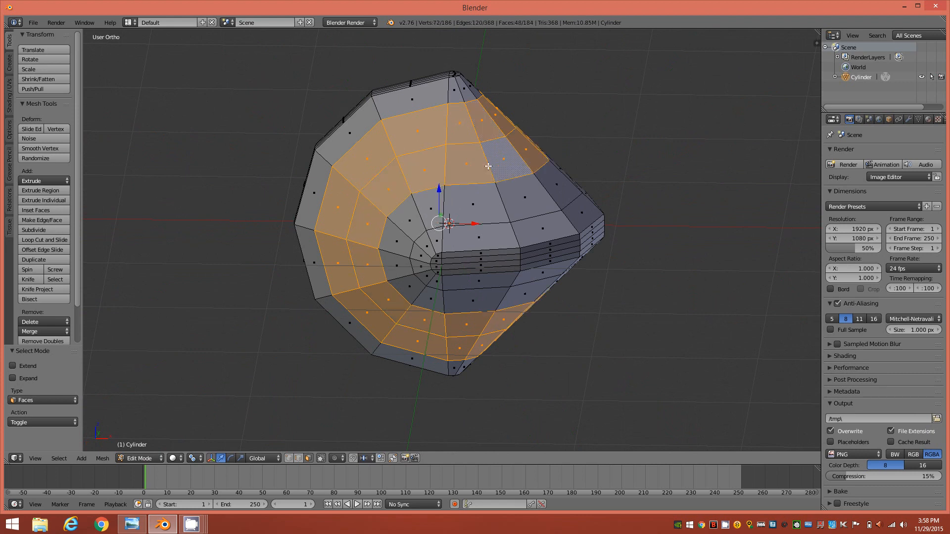
pyautogui.keyDown('alt'); pyautogui.keyDown('shift'); pyautogui.click(498, 202); pyautogui.keyUp('shift'); pyautogui.keyUp('alt')
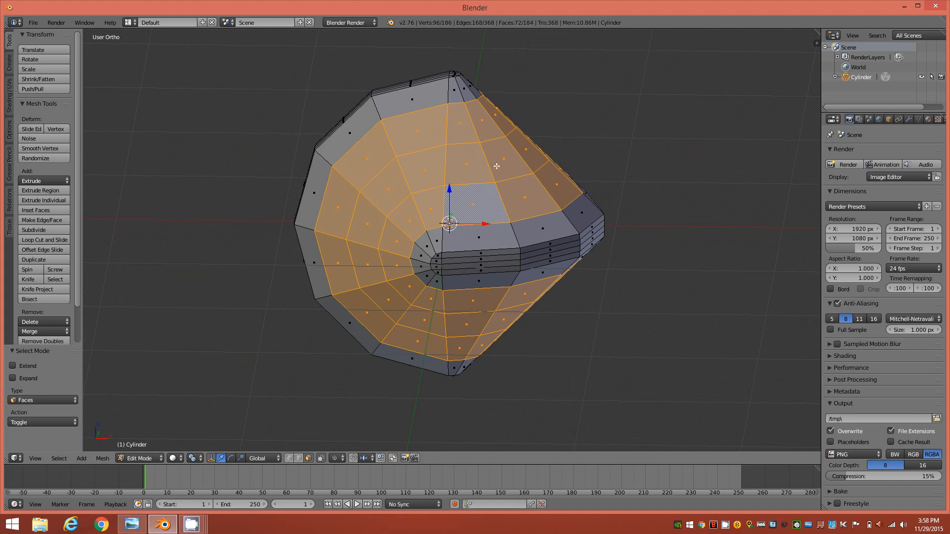
# Step: In vertex selection mode, create a new vertex group, assign the selected middle loops to it, and return to Object Mode
pyautogui.press('1')
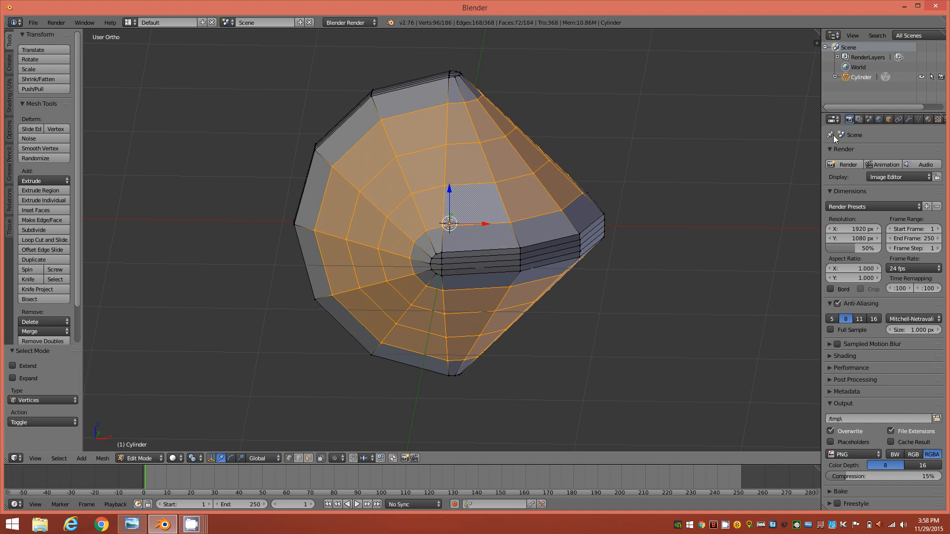
pyautogui.click(918, 120)
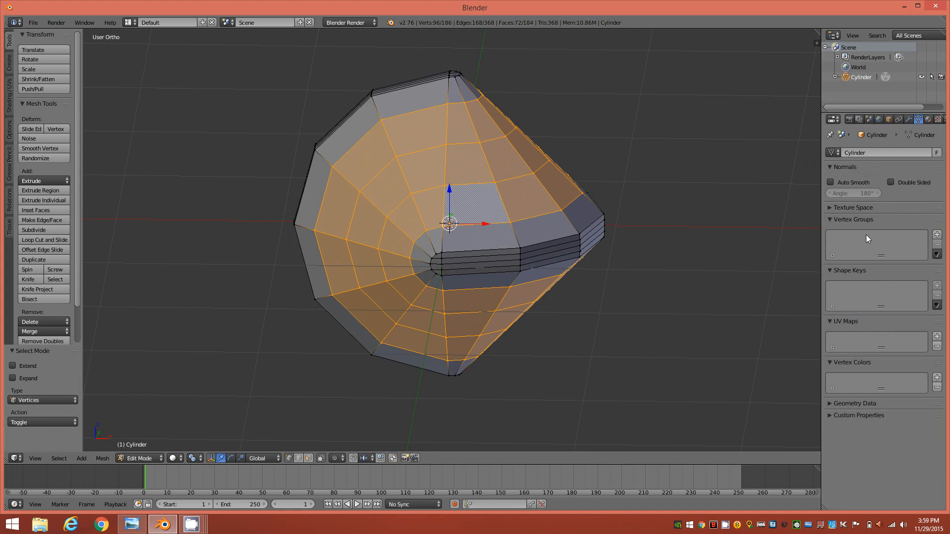
pyautogui.click(937, 234)
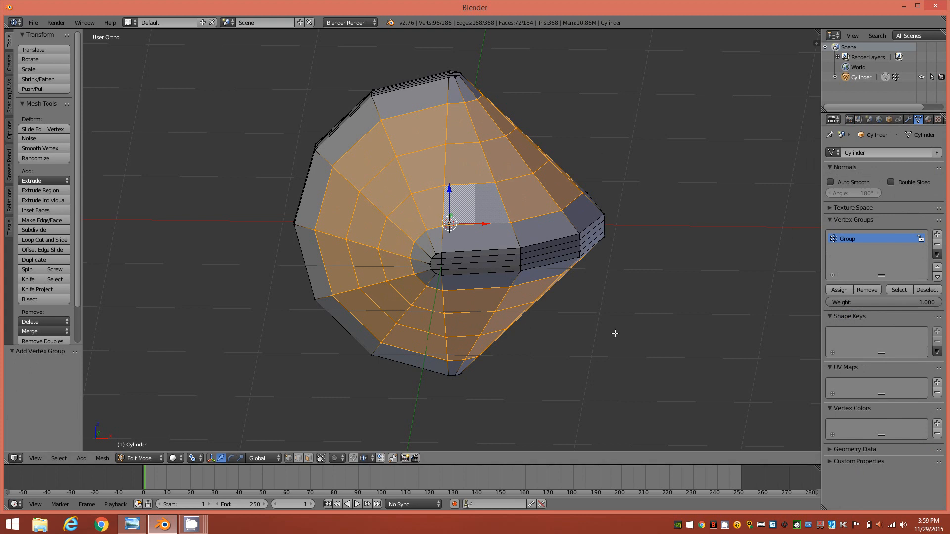
pyautogui.click(838, 290)
pyautogui.press('Tab')
pyautogui.click(382, 271)
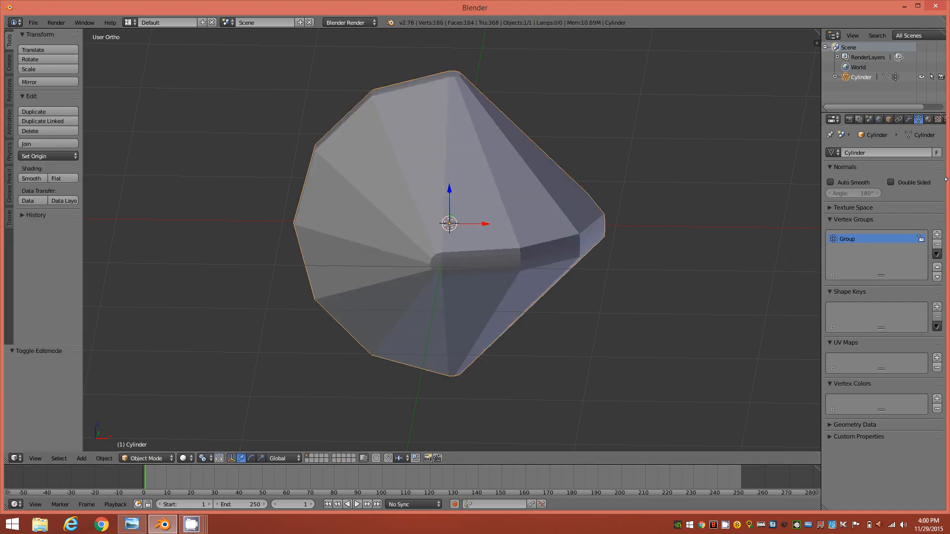
# Step: Add a Corrective Smooth modifier with Only Smooth enabled and limit it to the vertex group "Group"
pyautogui.click(908, 119)
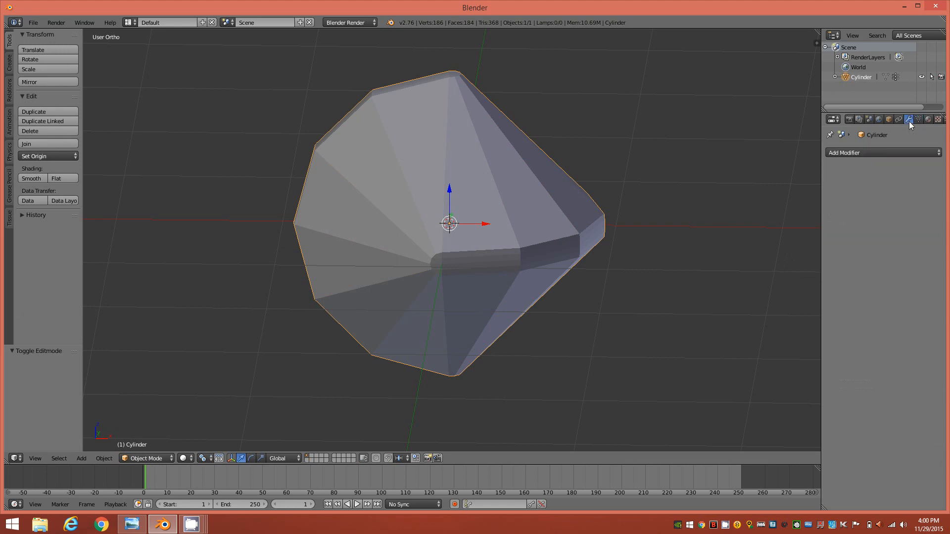
pyautogui.click(929, 156)
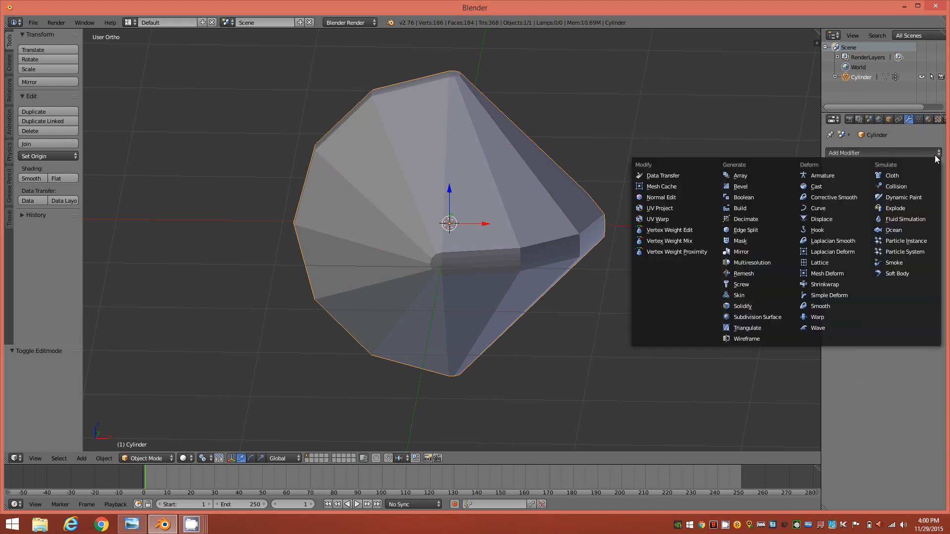
pyautogui.click(838, 197)
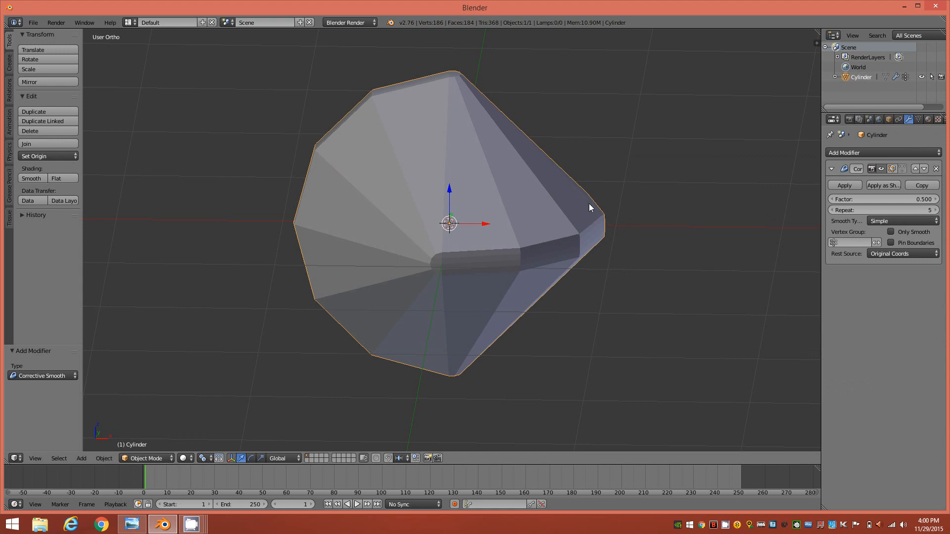
pyautogui.moveTo(615, 215); pyautogui.dragTo(589, 227, button='middle')
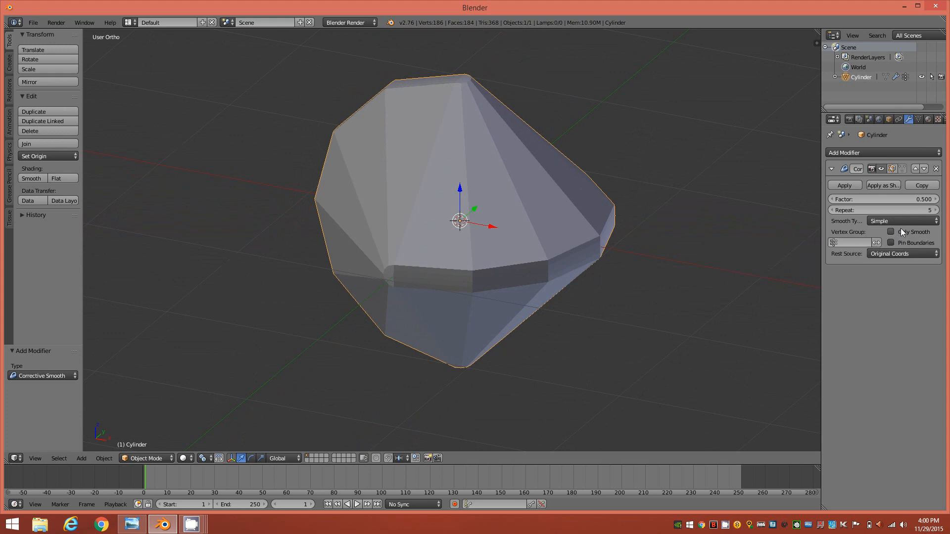
pyautogui.click(891, 231)
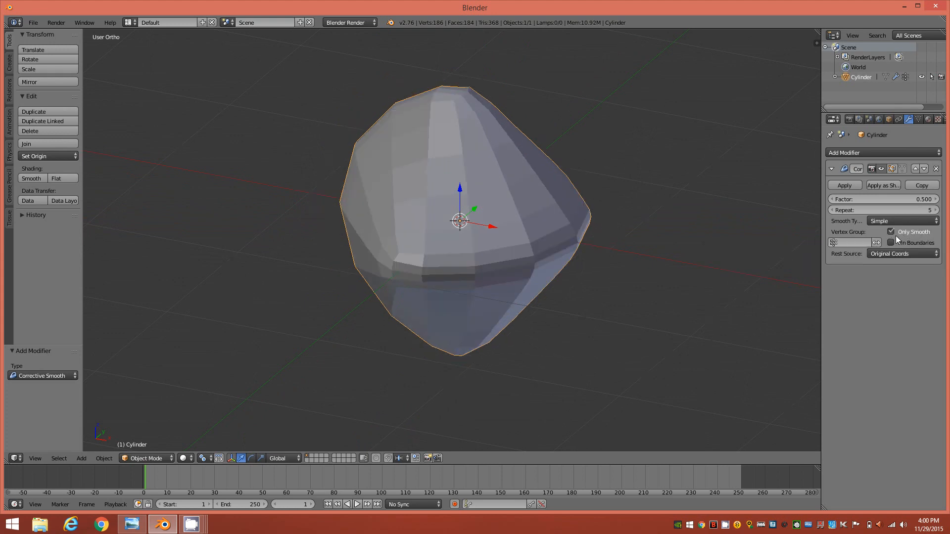
pyautogui.moveTo(484, 247); pyautogui.dragTo(539, 272, button='middle')
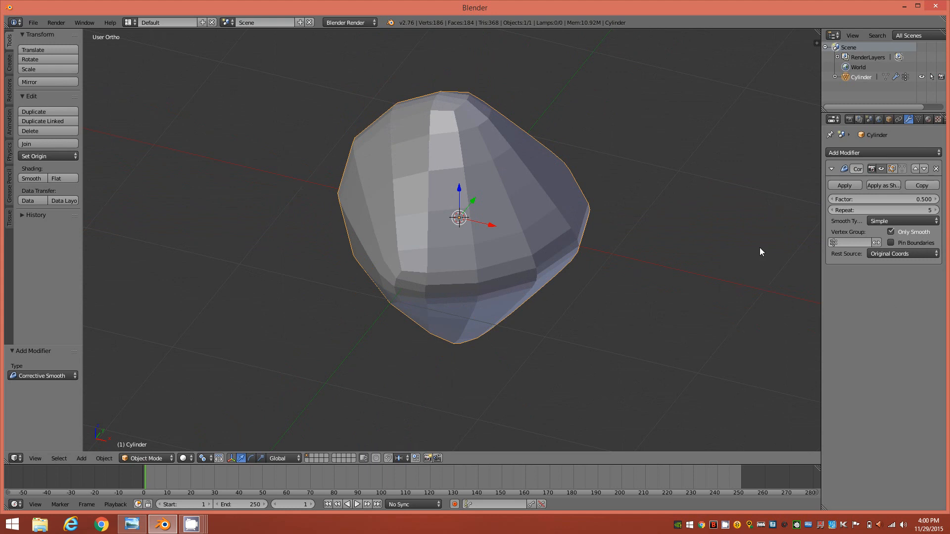
pyautogui.click(850, 244)
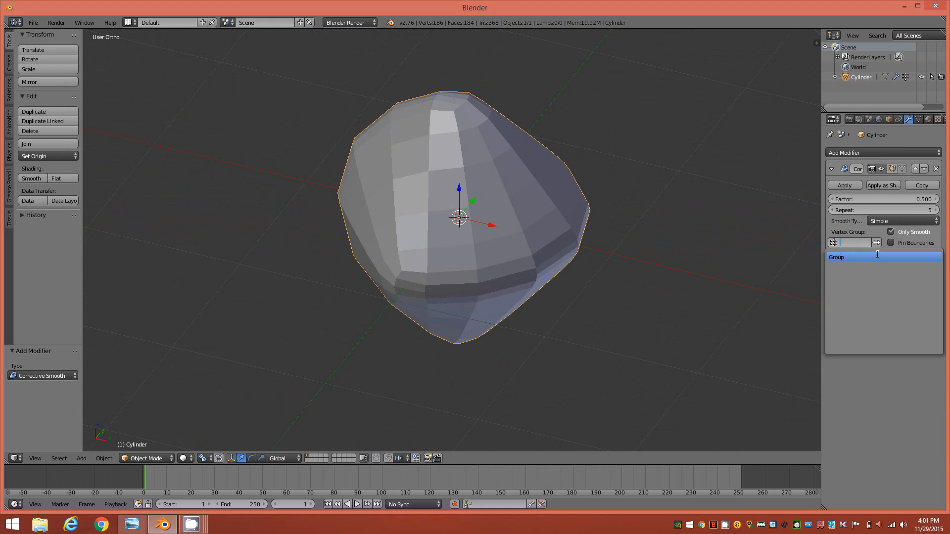
pyautogui.click(841, 257)
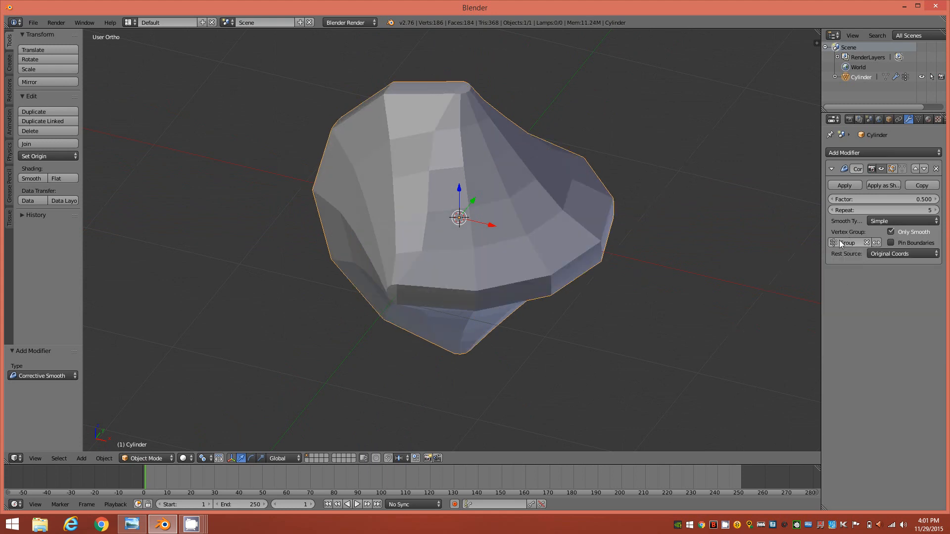
# Step: Raise the Corrective Smooth modifier's Repeat to 200, compare it with 0, restore 200 and apply the modifier
pyautogui.moveTo(582, 235); pyautogui.dragTo(569, 186, button='middle')
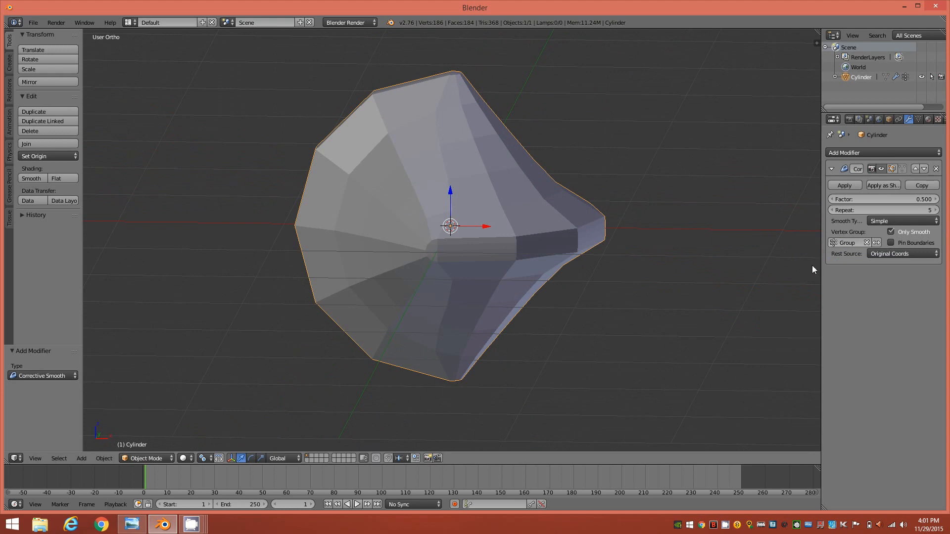
pyautogui.moveTo(633, 218); pyautogui.dragTo(594, 250, button='middle')
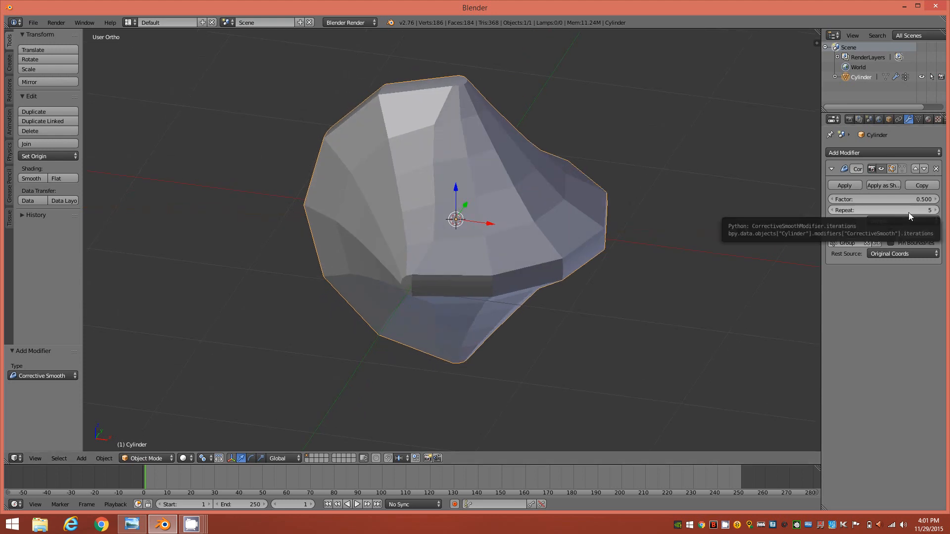
pyautogui.moveTo(932, 211); pyautogui.dragTo(949, 190)
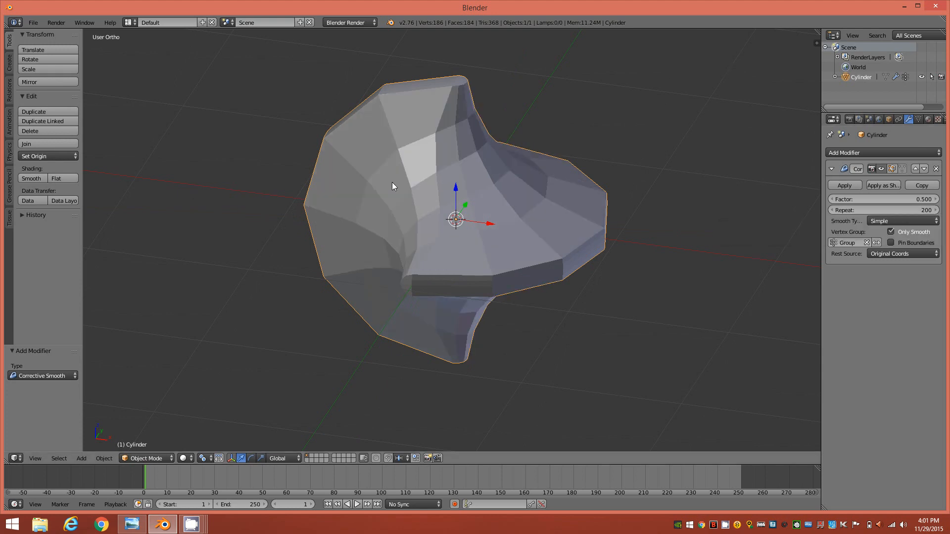
pyautogui.moveTo(495, 251); pyautogui.dragTo(544, 233, button='middle')
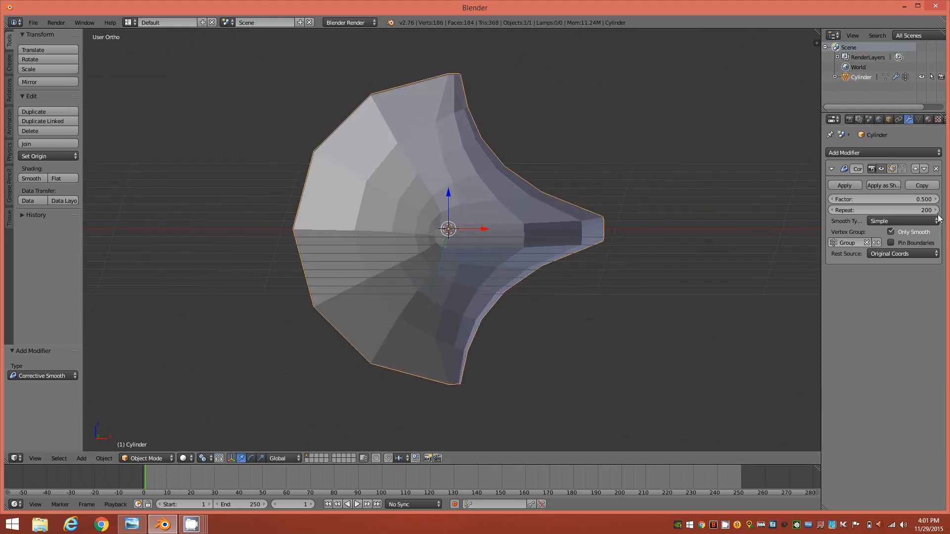
pyautogui.moveTo(891, 210); pyautogui.dragTo(565, 187)
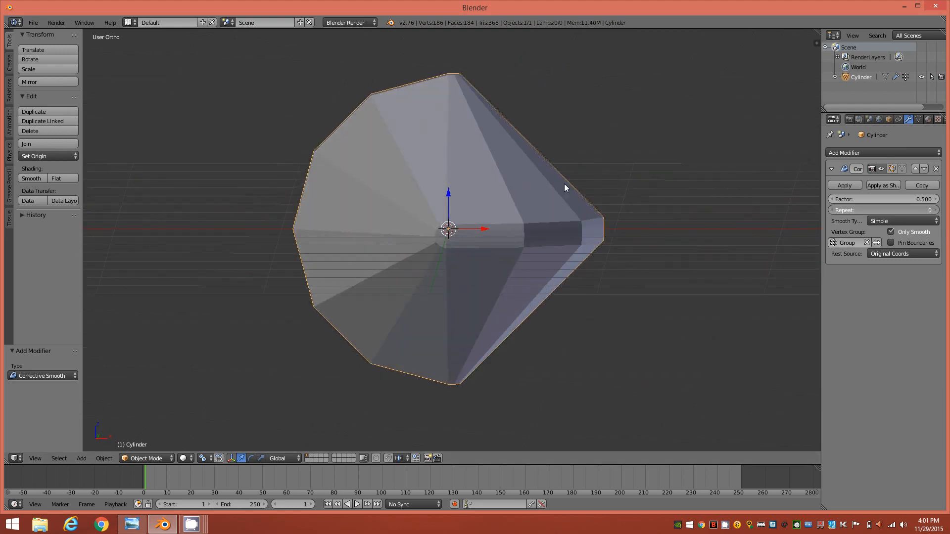
pyautogui.moveTo(273, 196); pyautogui.dragTo(812, 251)
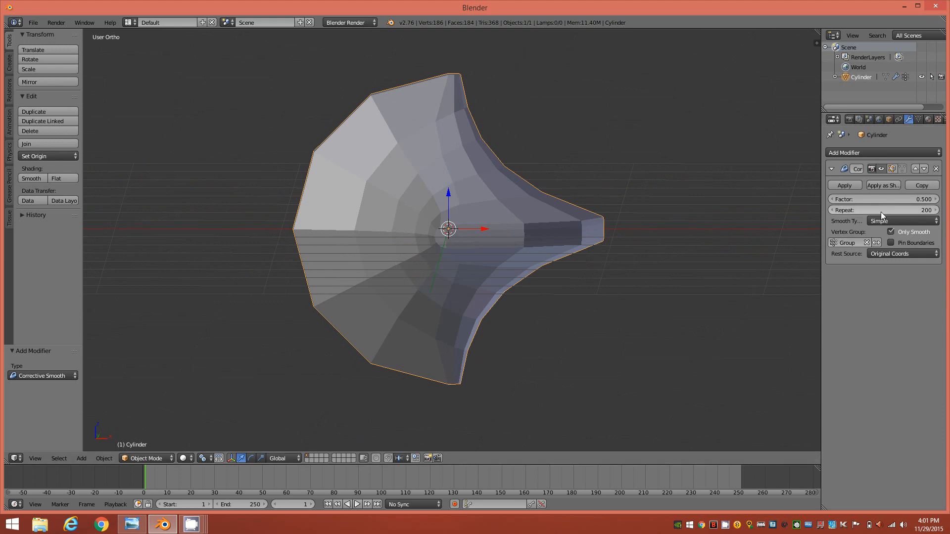
pyautogui.moveTo(545, 164); pyautogui.dragTo(530, 197, button='middle')
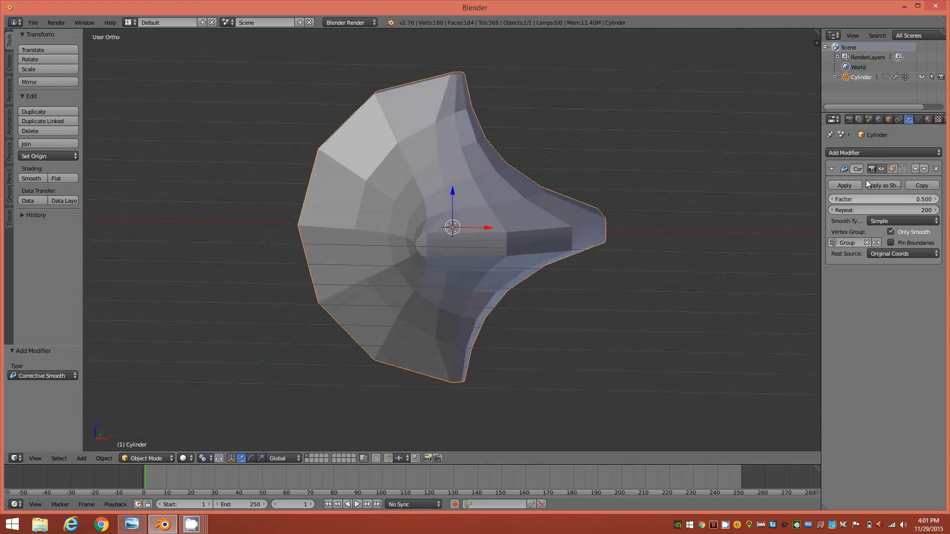
pyautogui.click(844, 185)
pyautogui.moveTo(547, 207); pyautogui.dragTo(504, 235, button='middle')
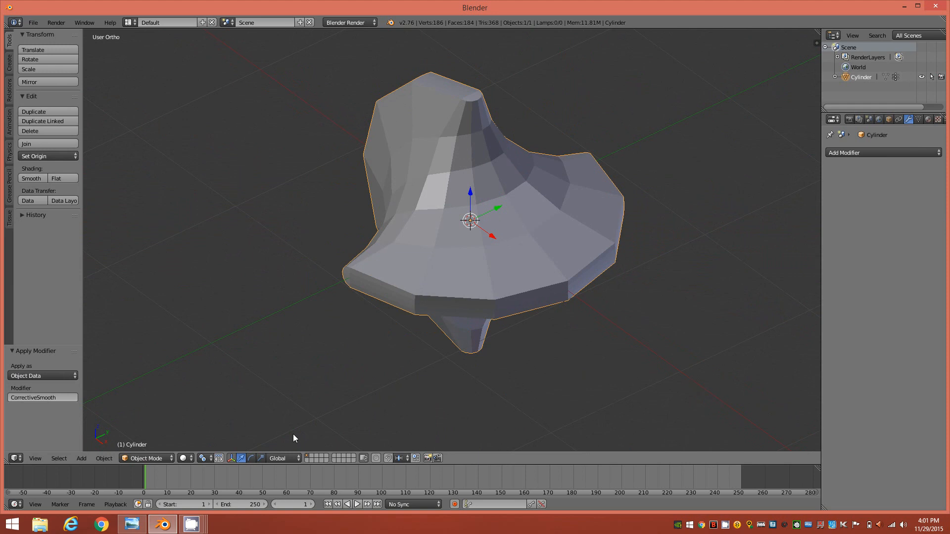
# Step: In Edit Mode, separate the selected middle faces into their own object and return to Object Mode
pyautogui.press('Tab')
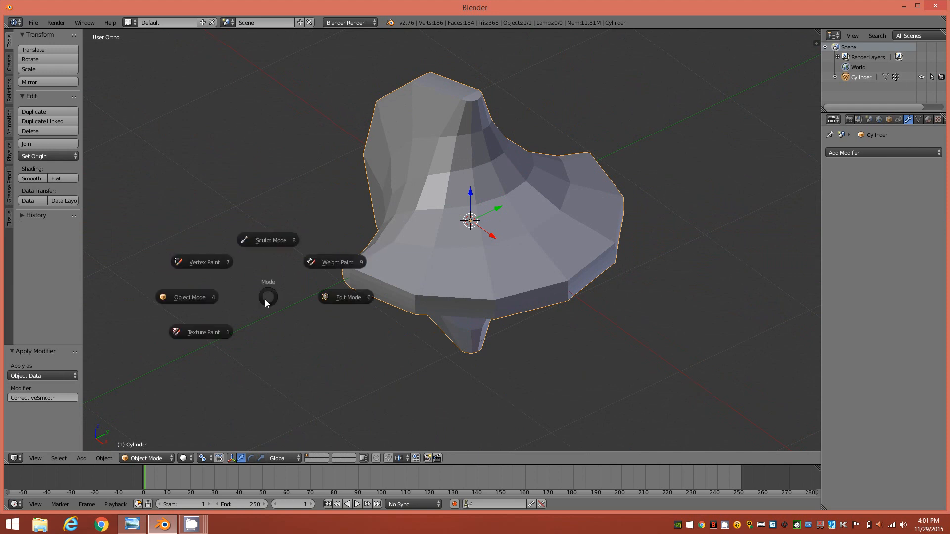
pyautogui.click(352, 297)
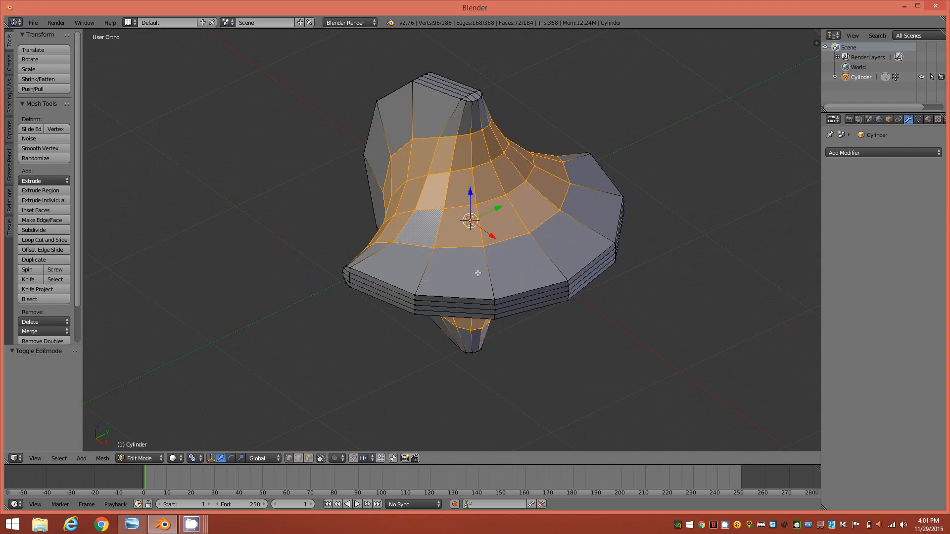
pyautogui.moveTo(564, 304); pyautogui.dragTo(466, 220, button='middle')
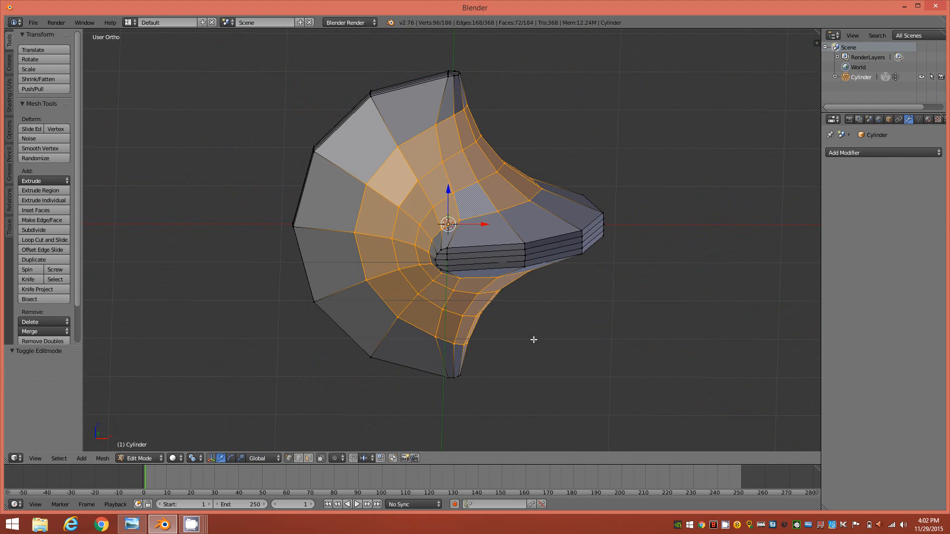
pyautogui.press('p')
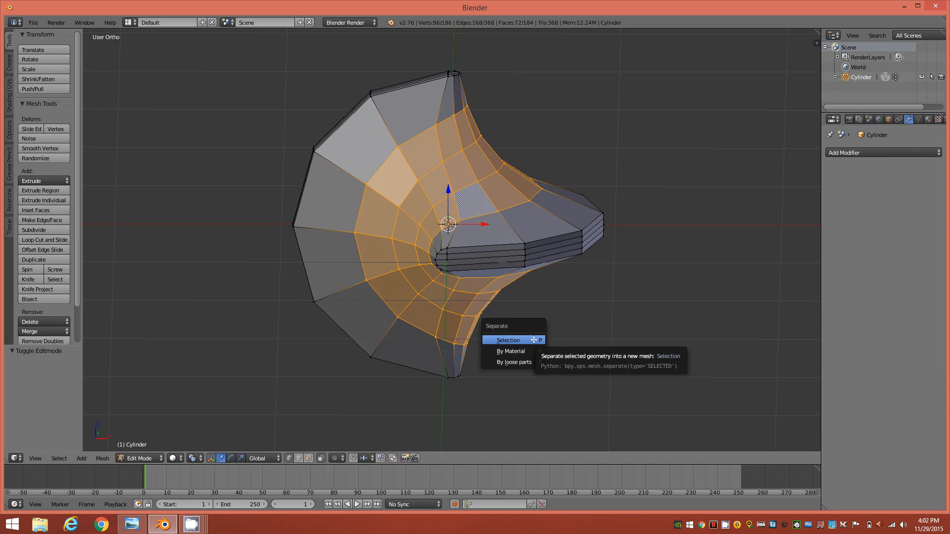
pyautogui.click(534, 340)
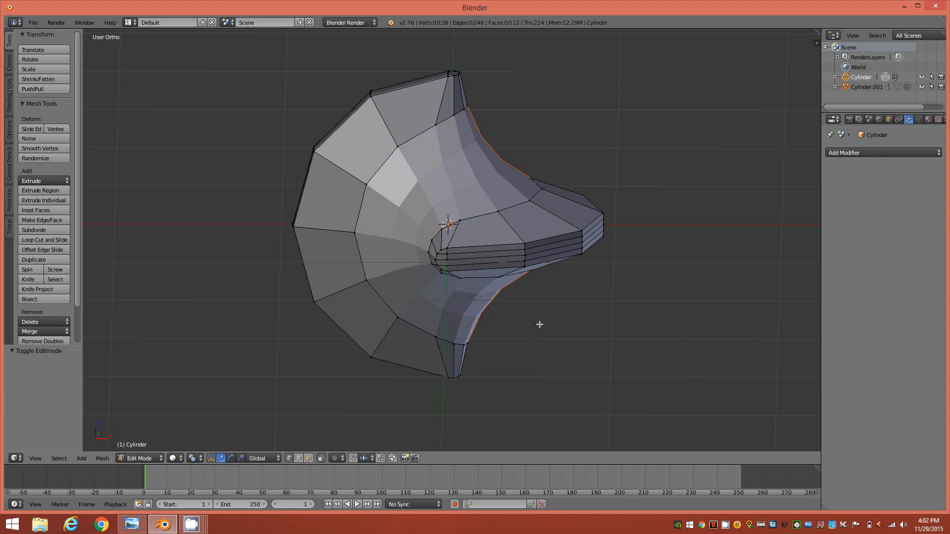
pyautogui.moveTo(510, 269); pyautogui.dragTo(471, 223, button='middle')
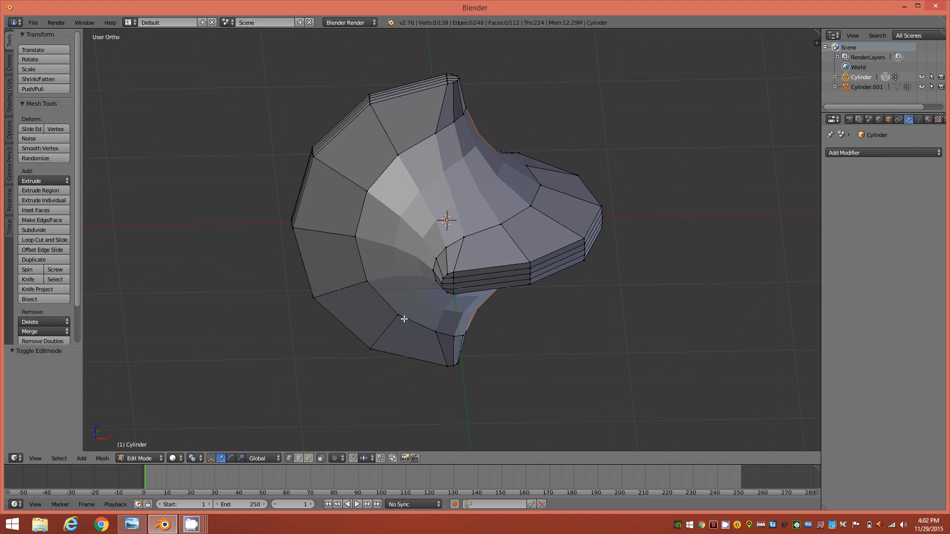
pyautogui.press('Tab')
pyautogui.click(388, 357)
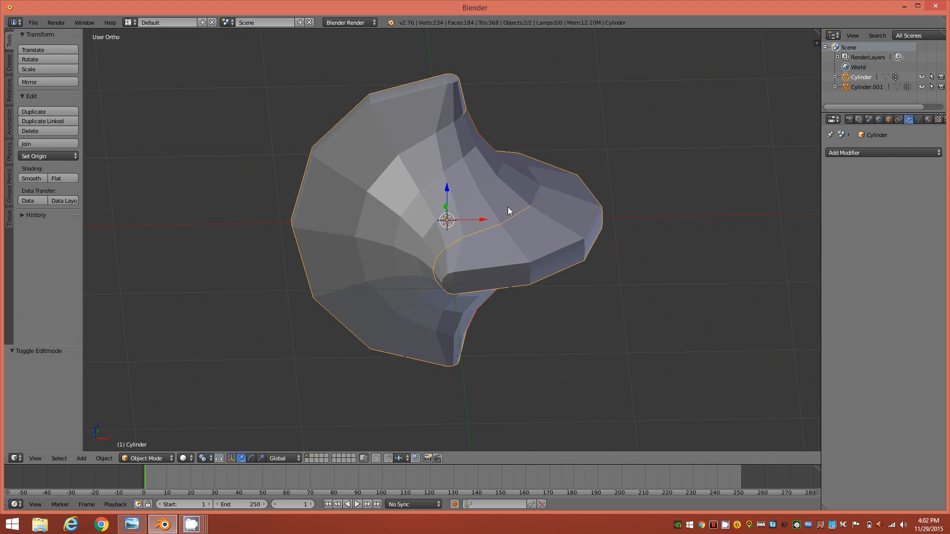
# Step: Hide the separated middle surface object and view the two remaining rim bands in perspective
pyautogui.rightClick(491, 186)
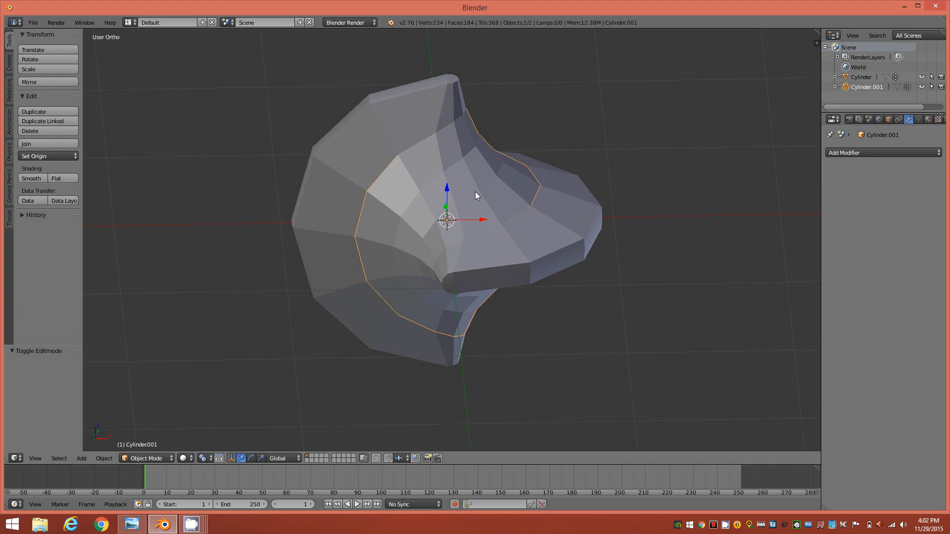
pyautogui.press('h')
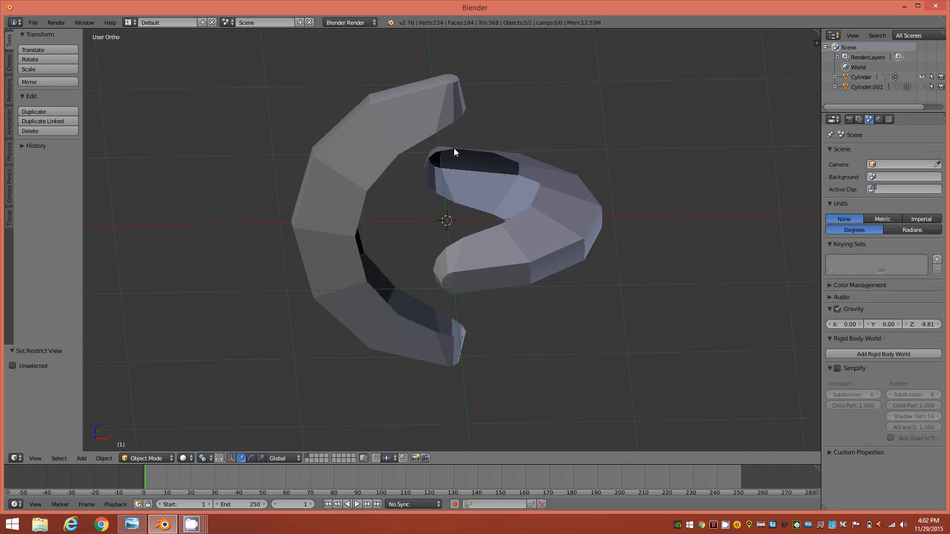
pyautogui.moveTo(468, 352); pyautogui.dragTo(463, 105, button='middle')
pyautogui.moveTo(514, 282); pyautogui.dragTo(422, 355, button='middle')
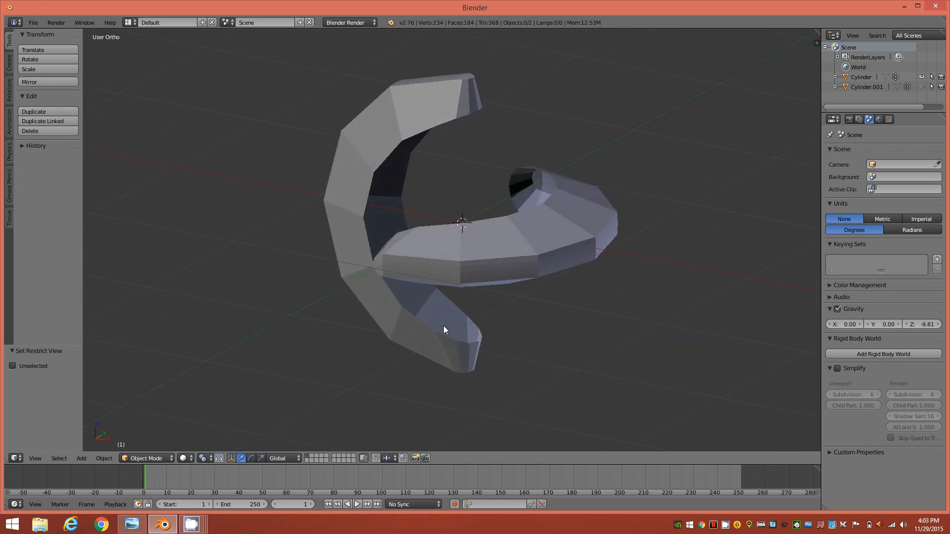
pyautogui.press('KP_5')
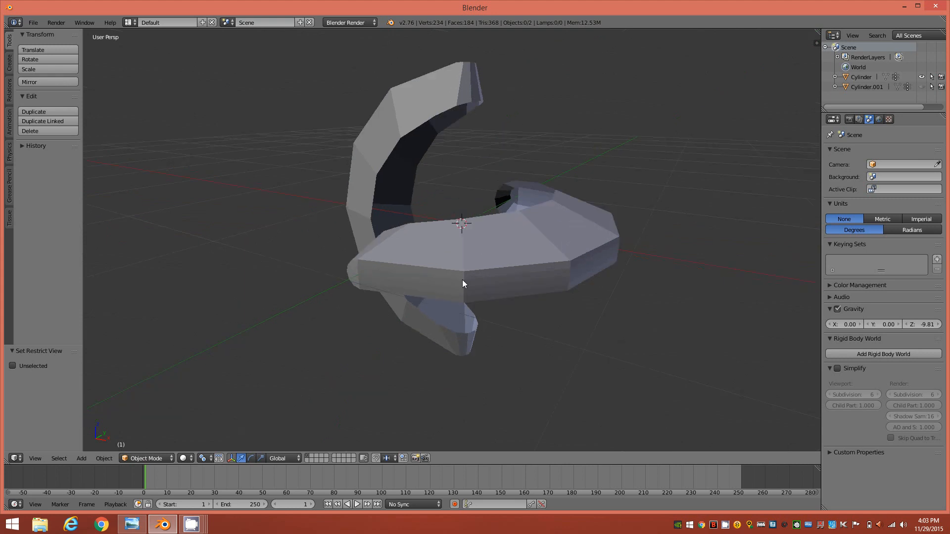
pyautogui.moveTo(486, 197); pyautogui.dragTo(463, 223, button='middle')
# Step: Select the visible rim bands object and enter Edit Mode on it
pyautogui.rightClick(435, 84)
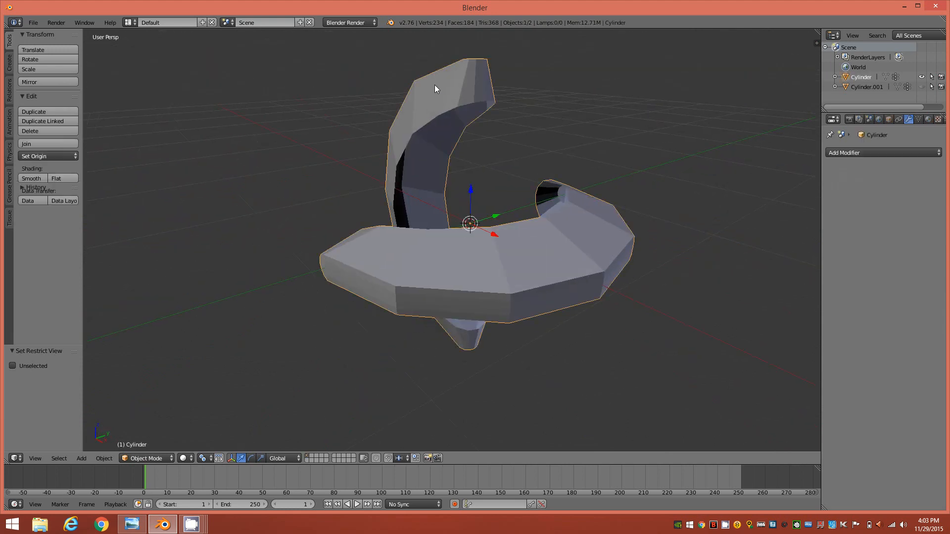
pyautogui.press('Tab')
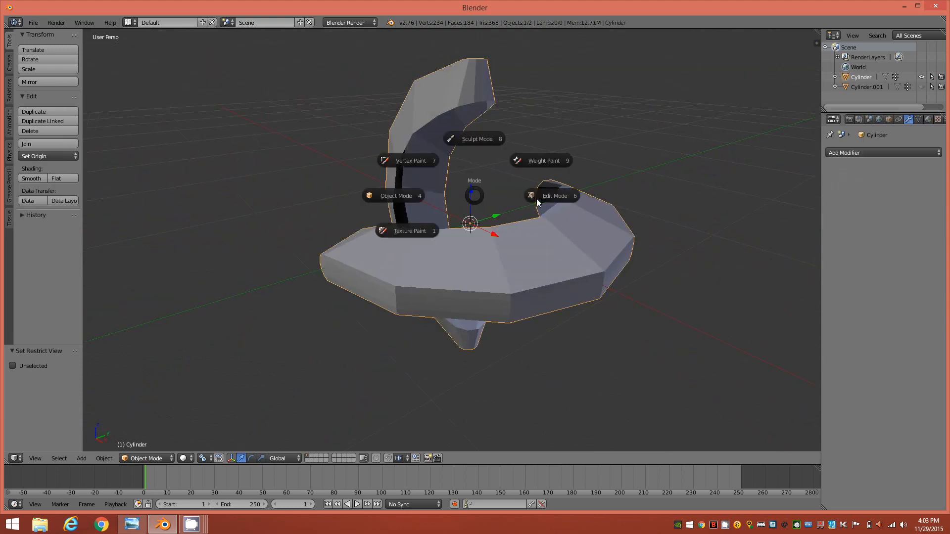
pyautogui.click(539, 204)
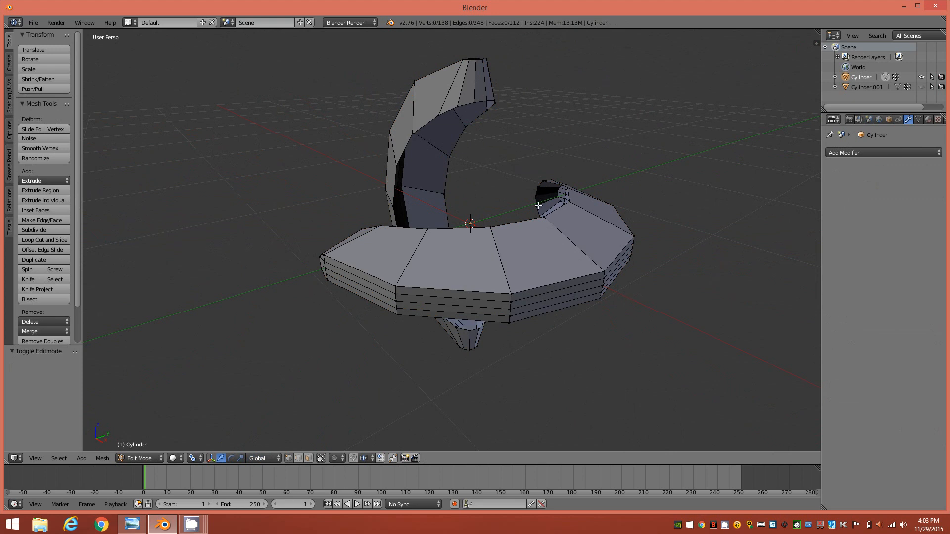
pyautogui.scroll(3, 546, 182)
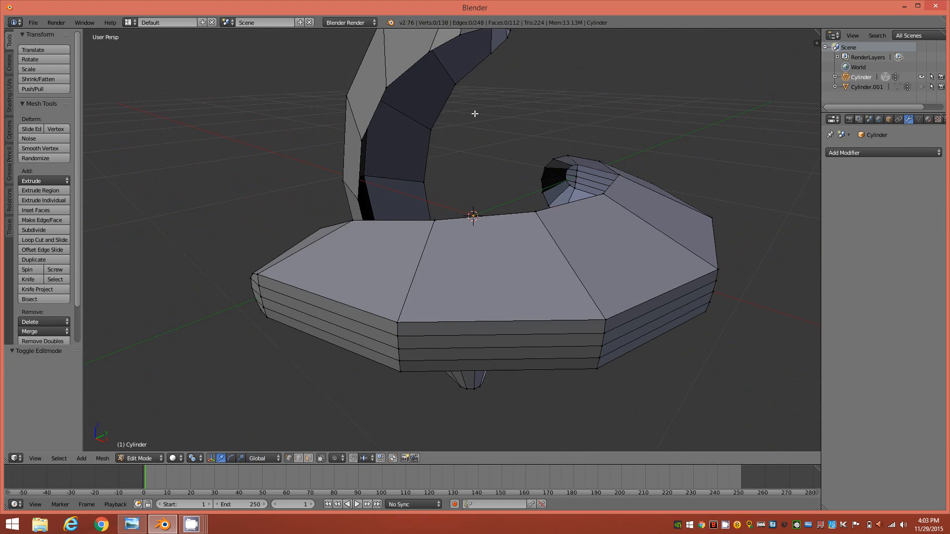
pyautogui.moveTo(472, 197); pyautogui.dragTo(441, 189, button='middle')
pyautogui.moveTo(486, 155)
pyautogui.mouseDown(button='middle')
pyautogui.moveTo(468, 220)
pyautogui.moveTo(479, 169)
pyautogui.moveTo(491, 171)
pyautogui.mouseUp(button='middle')
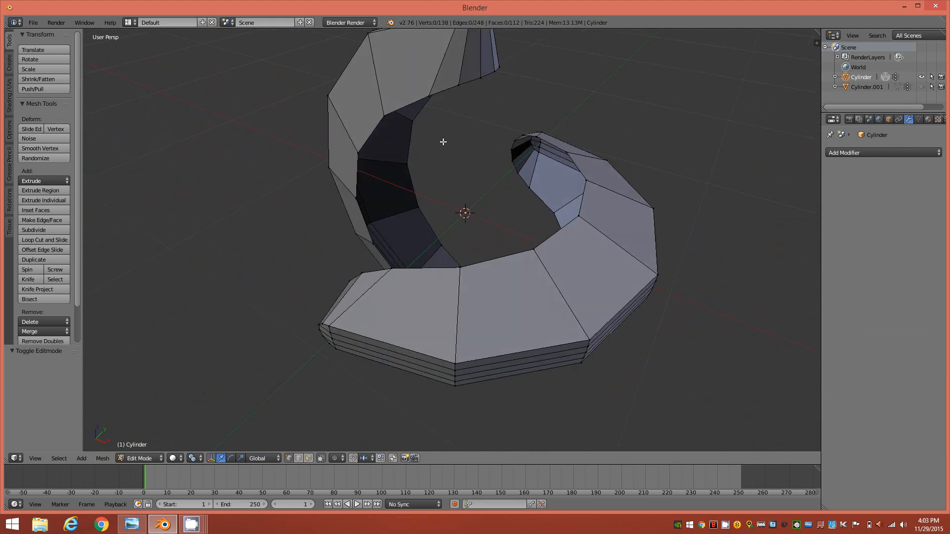
# Step: In edge select mode, select the open inner edge loops of both rim bands
pyautogui.press('2')
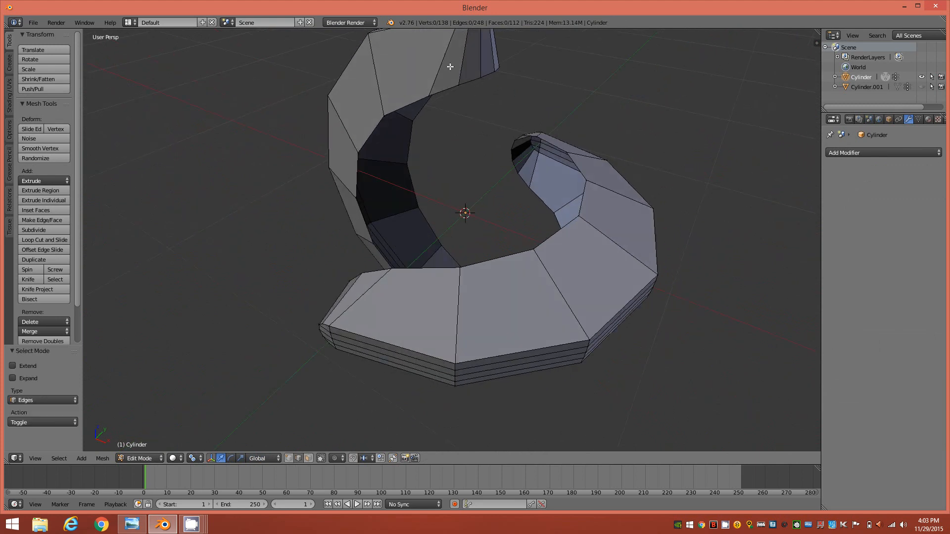
pyautogui.keyDown('alt'); pyautogui.rightClick(403, 105); pyautogui.keyUp('alt')
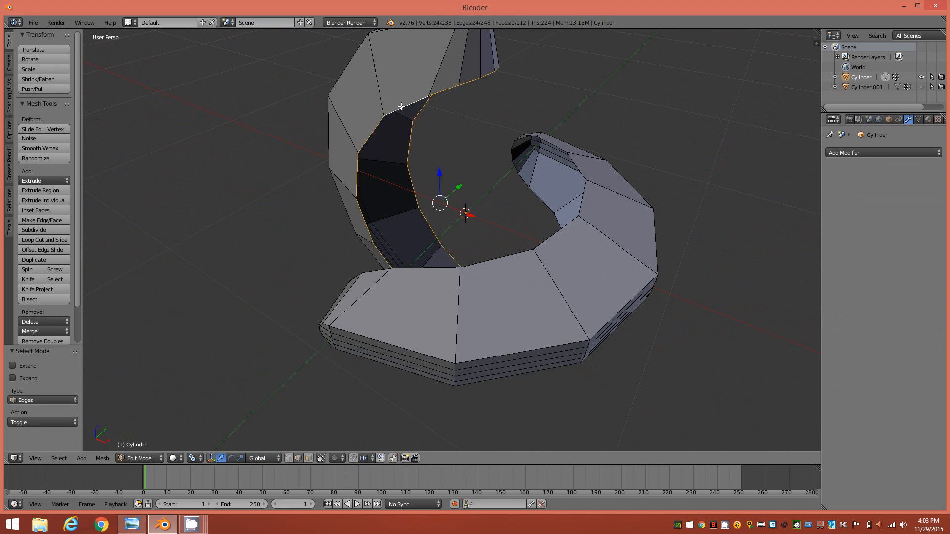
pyautogui.moveTo(453, 155); pyautogui.dragTo(499, 171, button='middle')
pyautogui.keyDown('alt'); pyautogui.keyDown('shift'); pyautogui.rightClick(539, 245); pyautogui.keyUp('shift'); pyautogui.keyUp('alt')
pyautogui.moveTo(449, 221)
pyautogui.mouseDown(button='middle')
pyautogui.moveTo(457, 180)
pyautogui.moveTo(499, 174)
pyautogui.moveTo(450, 214)
pyautogui.mouseUp(button='middle')
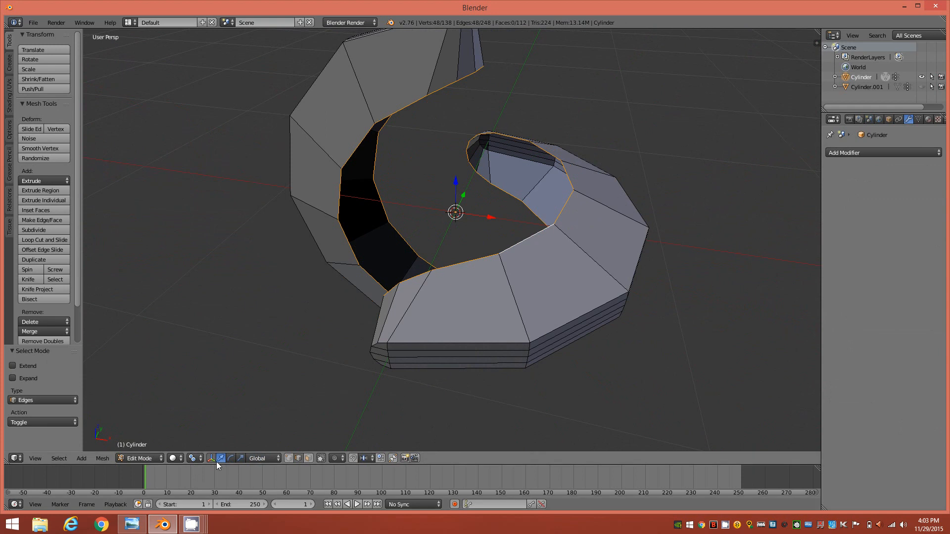
# Step: Set the pivot point to 3D Cursor and switch the transform manipulator to Scale
pyautogui.click(197, 459)
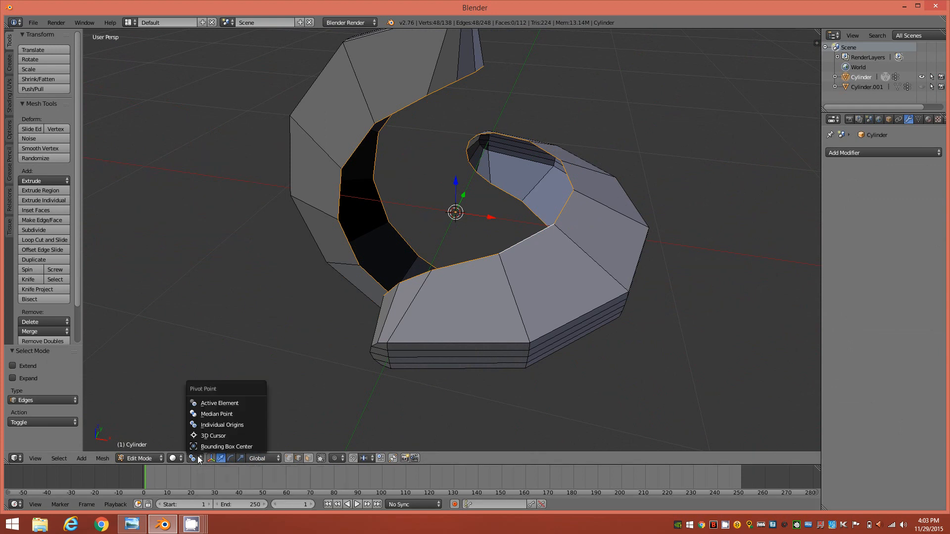
pyautogui.click(216, 438)
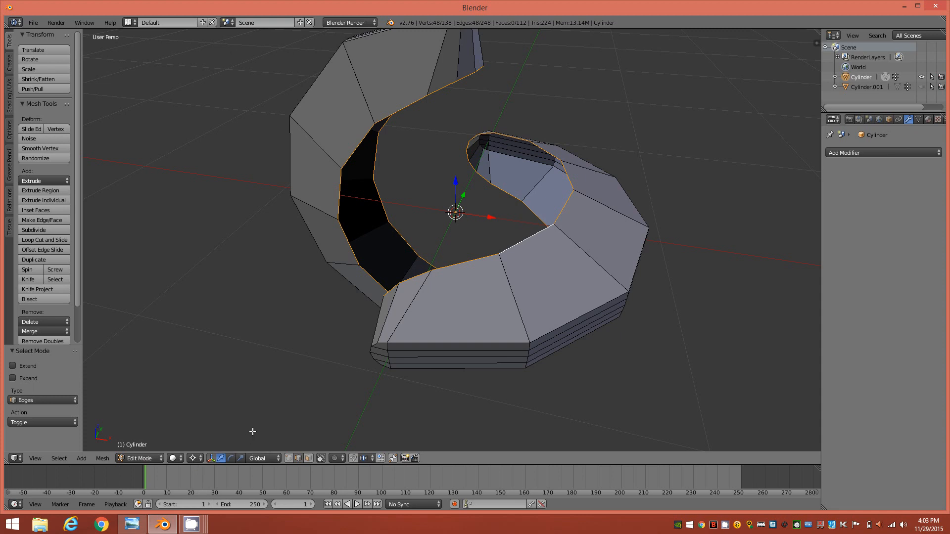
pyautogui.click(202, 459)
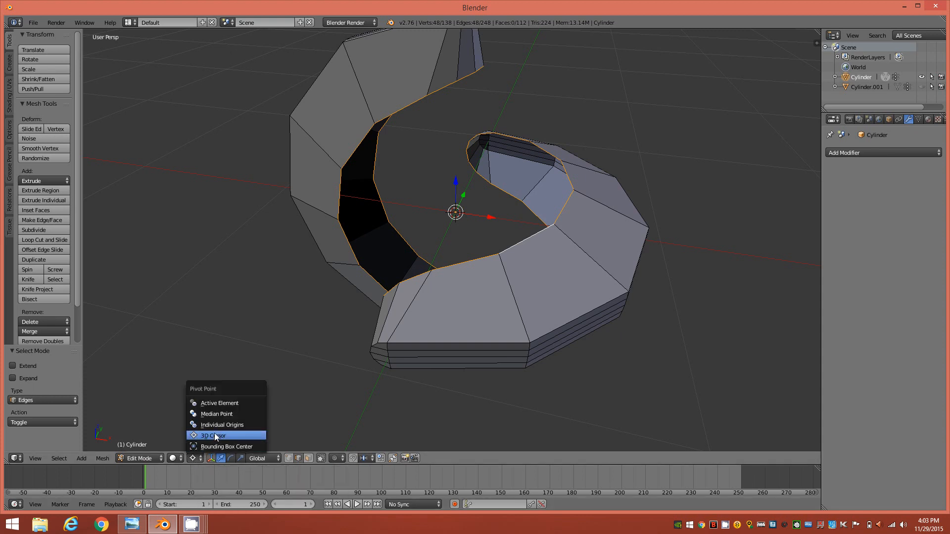
pyautogui.click(214, 437)
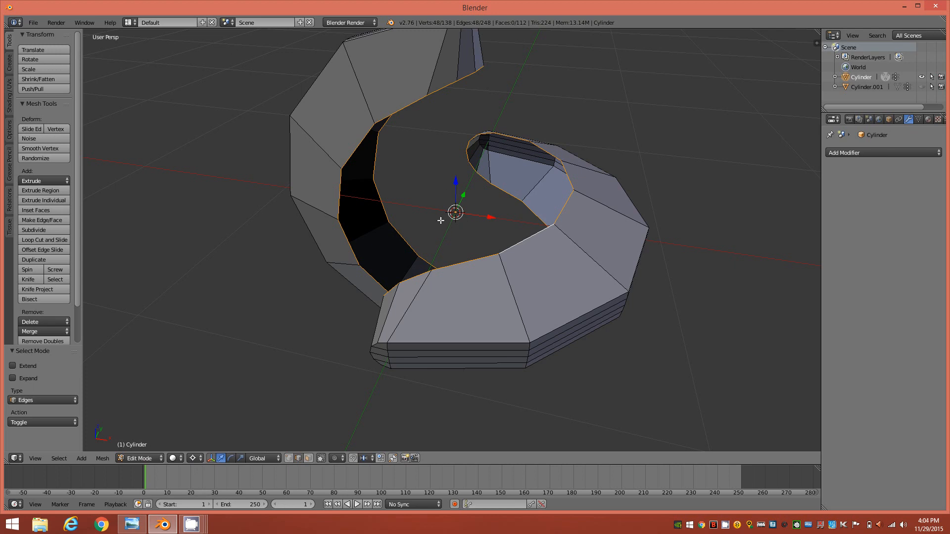
pyautogui.moveTo(466, 242); pyautogui.dragTo(489, 219, button='middle')
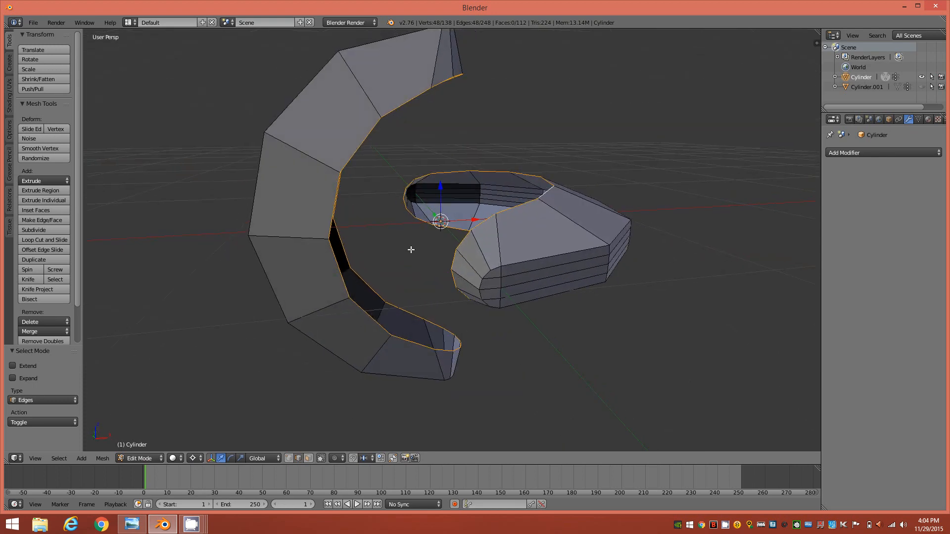
pyautogui.moveTo(447, 246)
pyautogui.mouseDown(button='middle')
pyautogui.moveTo(475, 244)
pyautogui.moveTo(430, 277)
pyautogui.moveTo(424, 299)
pyautogui.moveTo(440, 257)
pyautogui.mouseUp(button='middle')
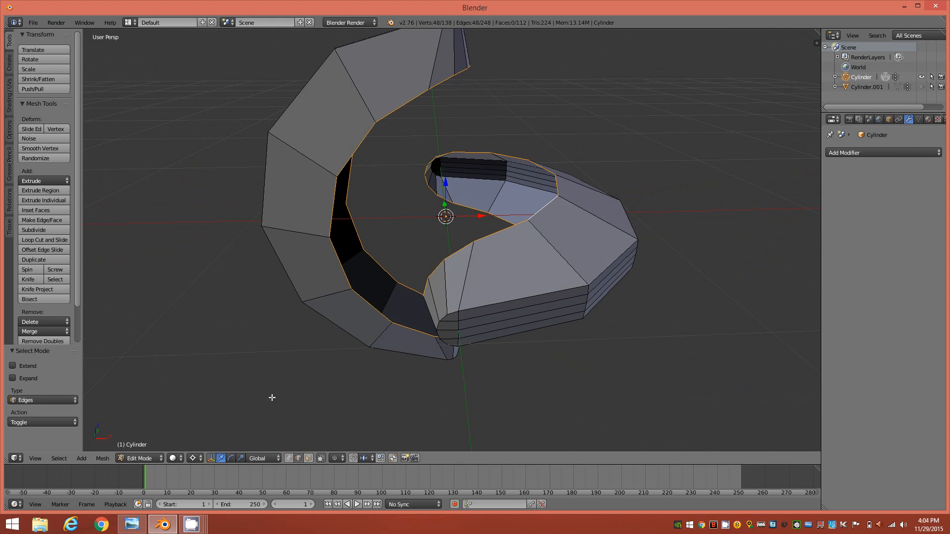
pyautogui.click(243, 458)
pyautogui.press('e')
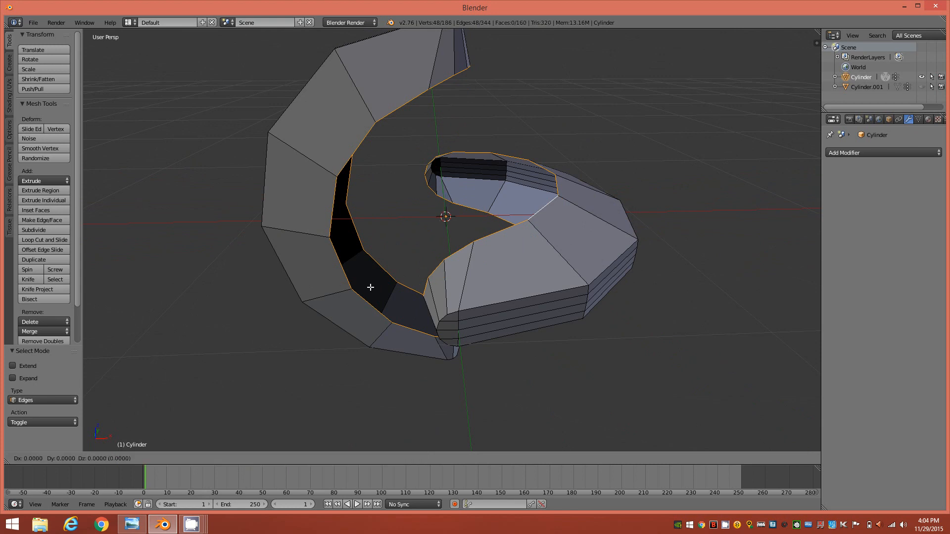
pyautogui.rightClick(370, 288)
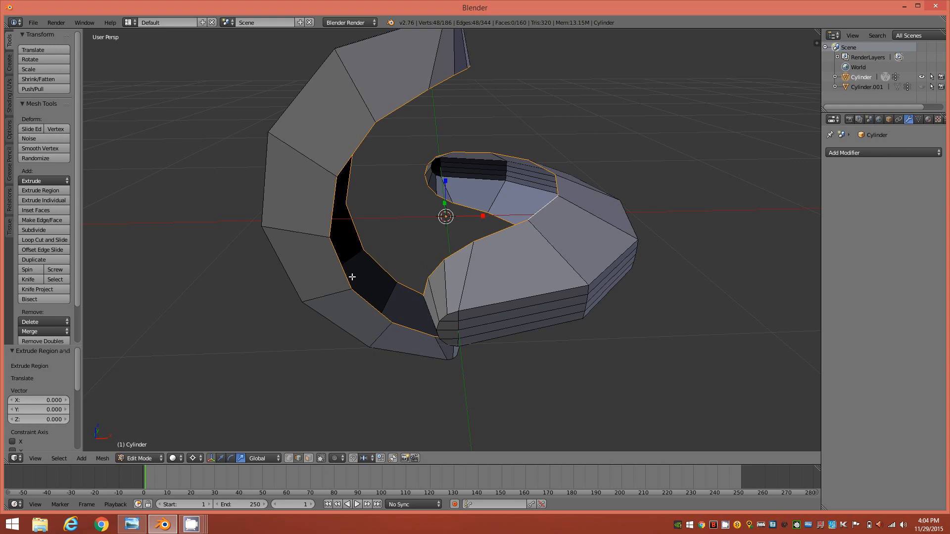
pyautogui.hotkey('ctrl', 'z')
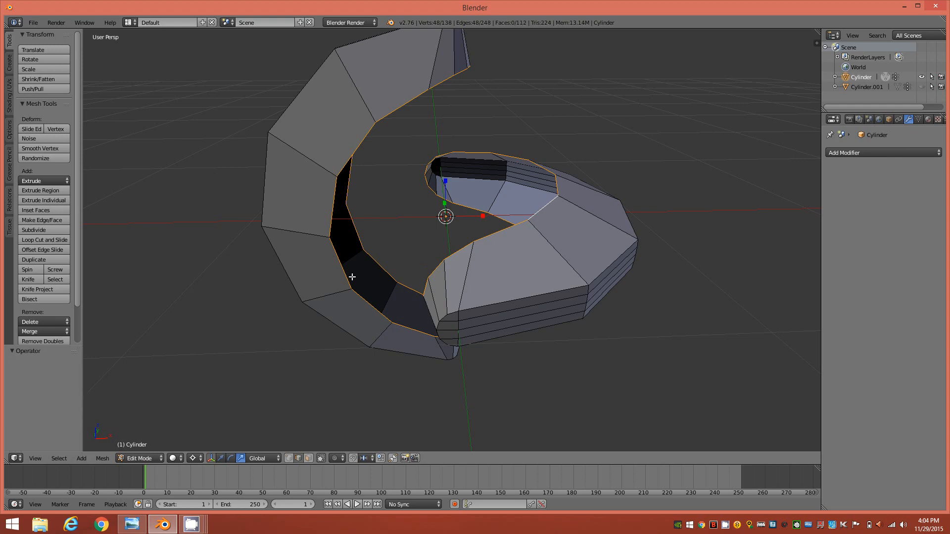
# Step: Extrude both selected edge loops in place and scale them toward the 3D cursor to 0.95
pyautogui.press('e')
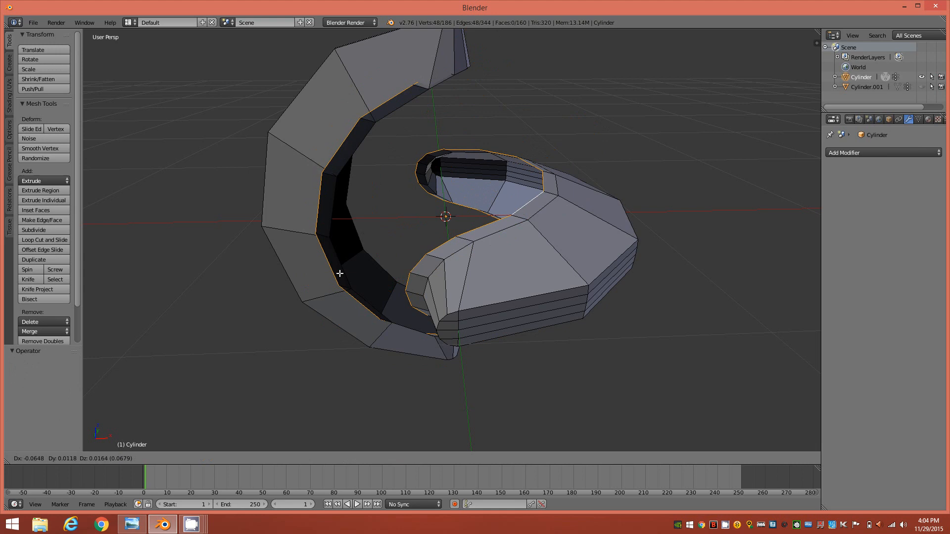
pyautogui.rightClick(340, 273)
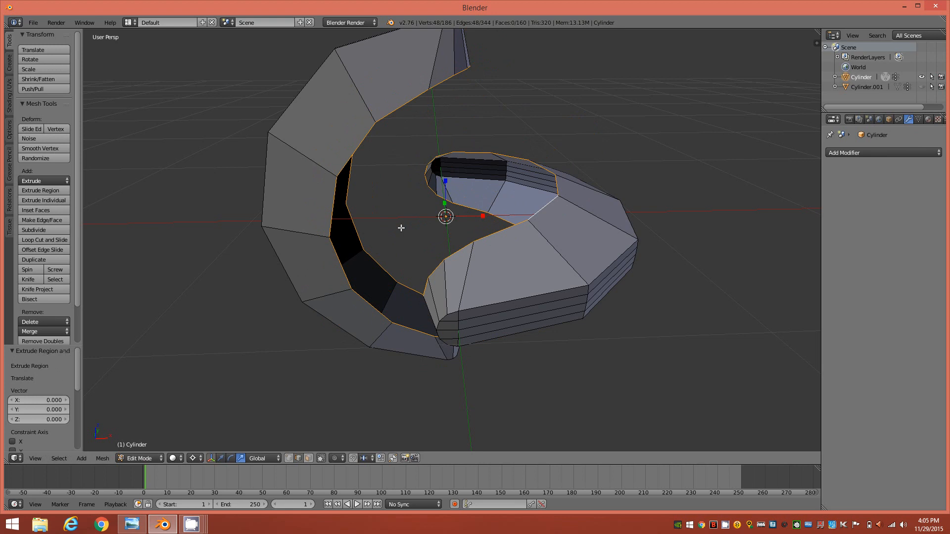
pyautogui.press('s')
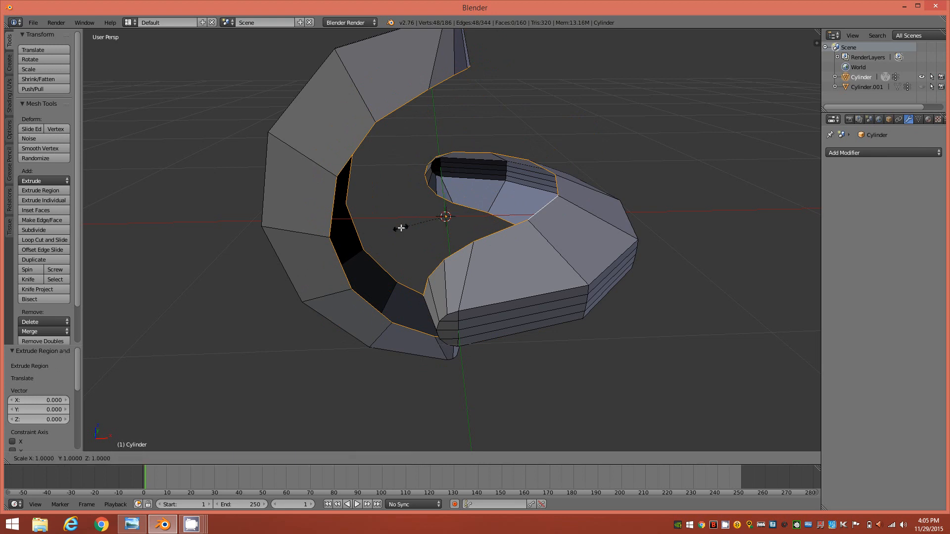
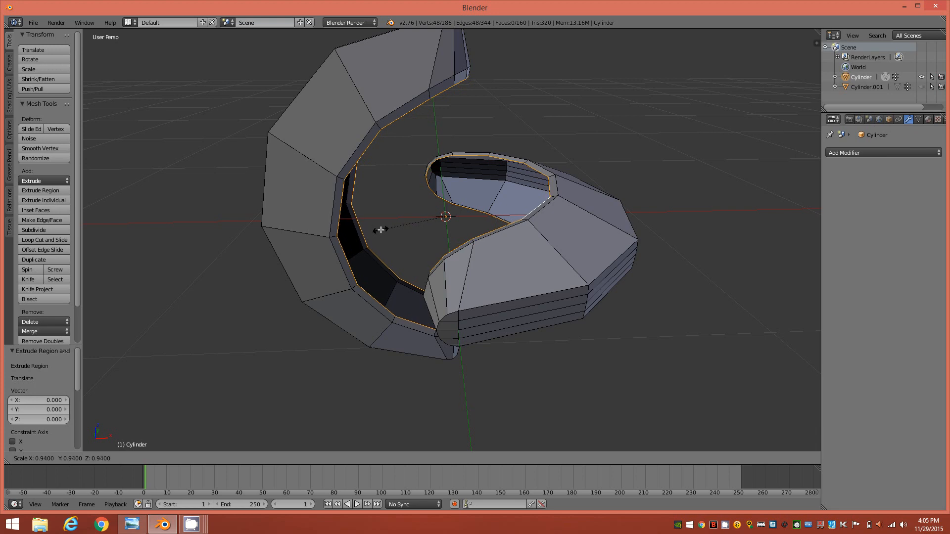
pyautogui.click(375, 230)
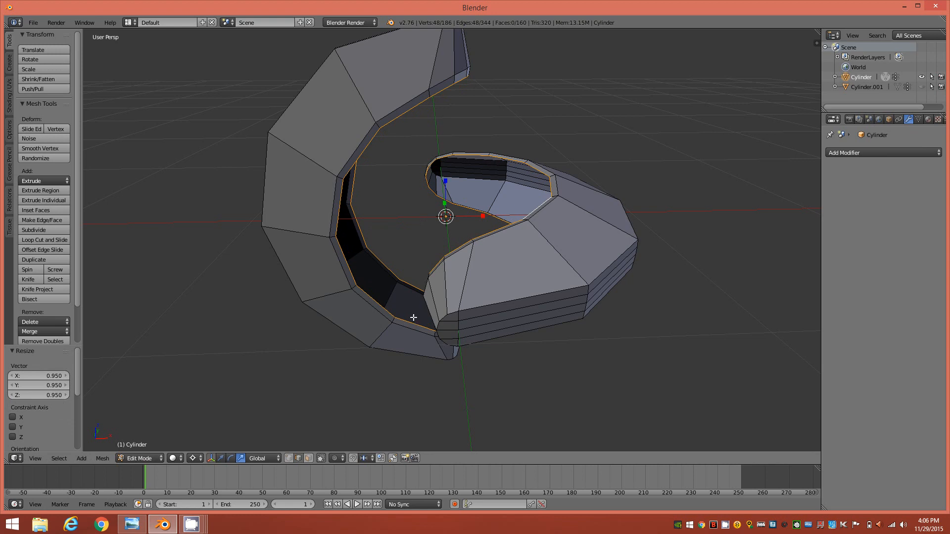
# Step: In face select mode, select all rim faces and apply Solidify with a thickness of 0.06
pyautogui.moveTo(567, 325); pyautogui.dragTo(430, 333, button='middle')
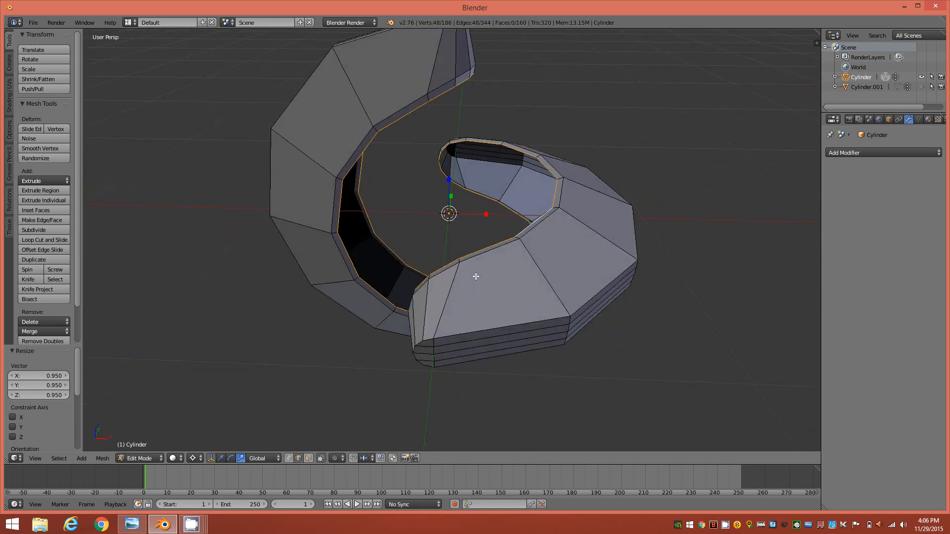
pyautogui.moveTo(407, 155)
pyautogui.mouseDown(button='middle')
pyautogui.moveTo(426, 127)
pyautogui.moveTo(496, 142)
pyautogui.moveTo(456, 176)
pyautogui.moveTo(333, 195)
pyautogui.moveTo(331, 175)
pyautogui.moveTo(410, 161)
pyautogui.mouseUp(button='middle')
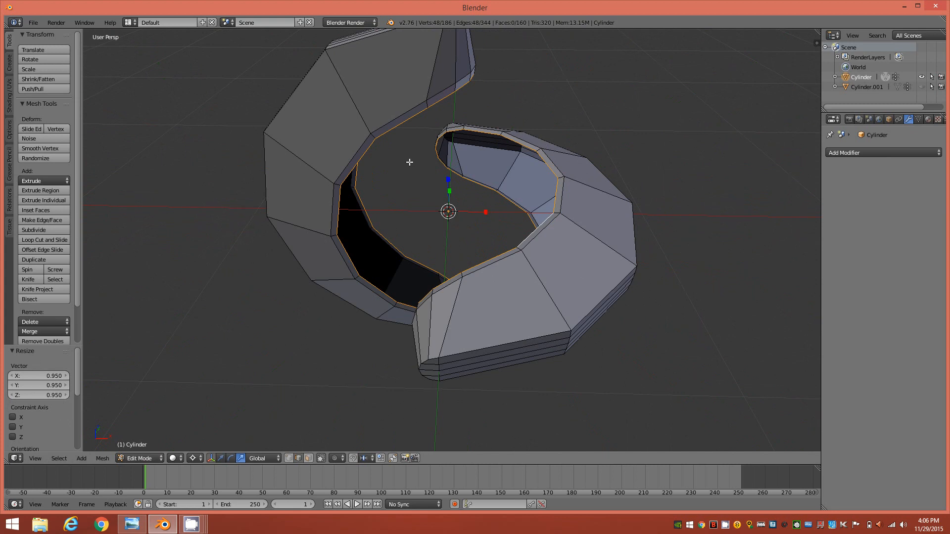
pyautogui.press('3')
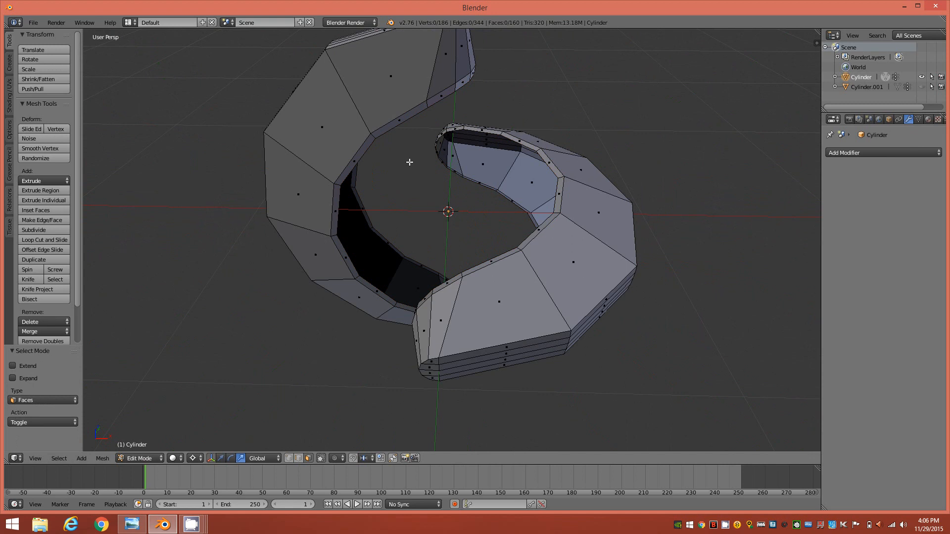
pyautogui.press('a')
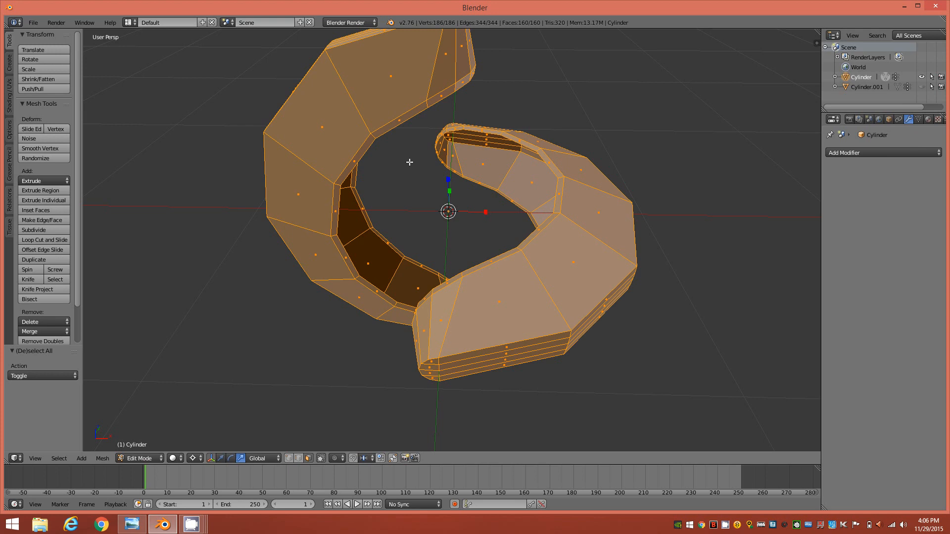
pyautogui.hotkey('ctrl', 'f')
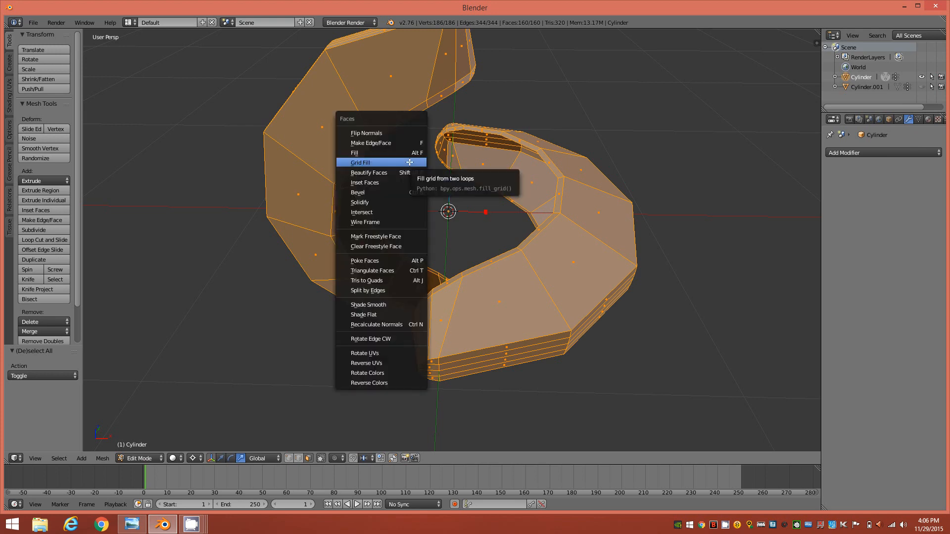
pyautogui.click(369, 203)
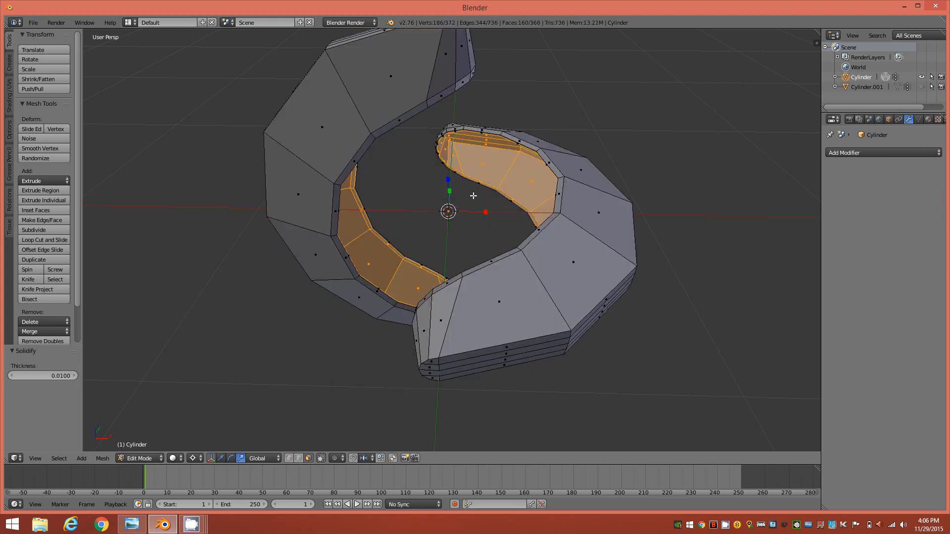
pyautogui.click(58, 378)
pyautogui.write('0')
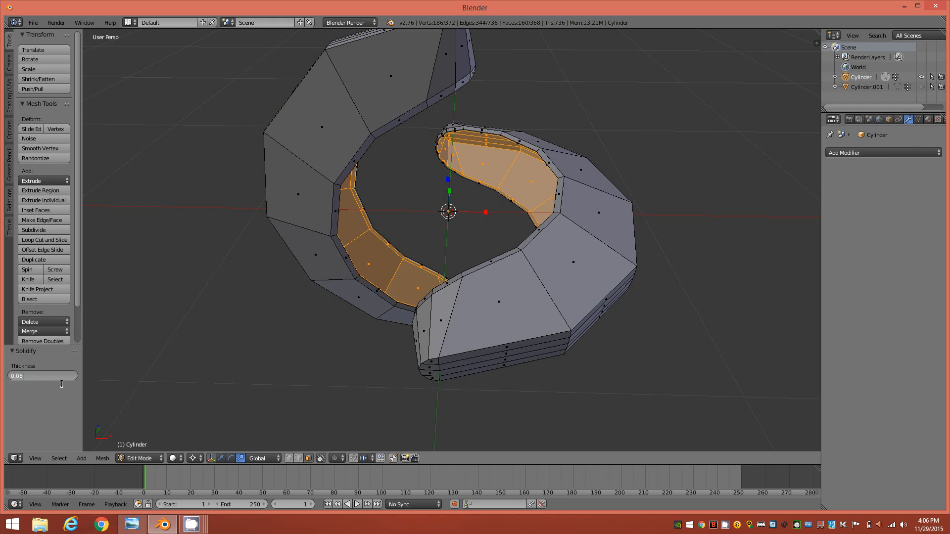
pyautogui.write('.06')
pyautogui.press('Return')
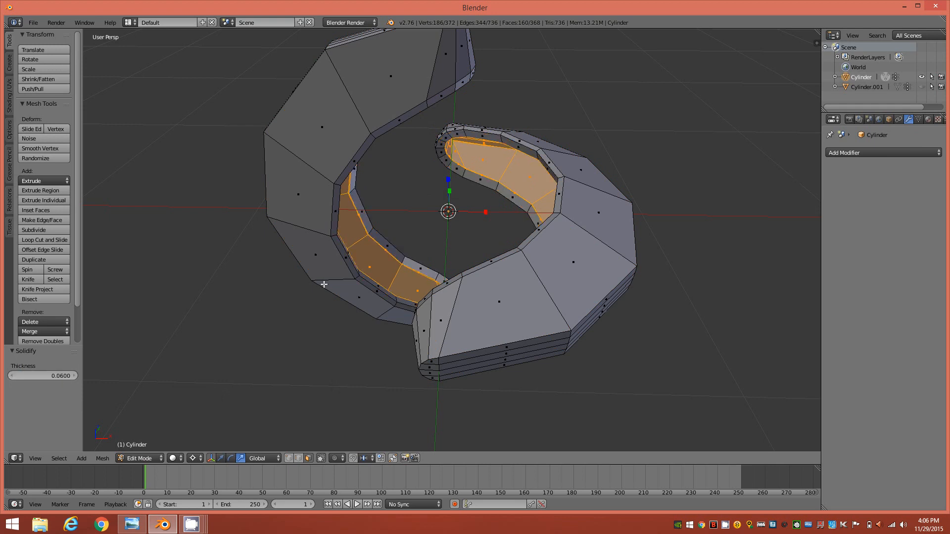
# Step: Delete the selected faces left inside the rim bands after solidifying and check the rims from several angles
pyautogui.moveTo(462, 231); pyautogui.dragTo(323, 244, button='middle')
pyautogui.scroll(4, 414, 174)
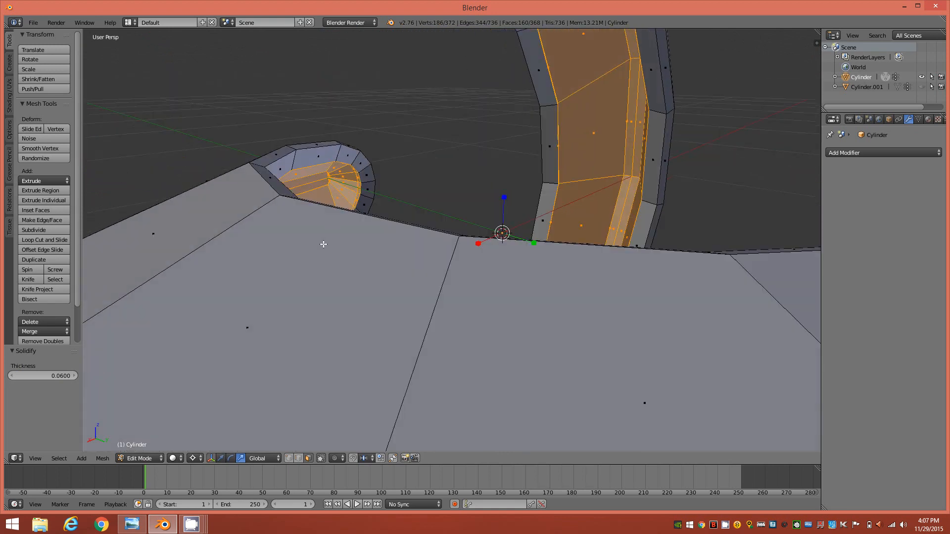
pyautogui.press('x')
pyautogui.click(353, 243)
pyautogui.moveTo(433, 178); pyautogui.dragTo(636, 117, button='middle')
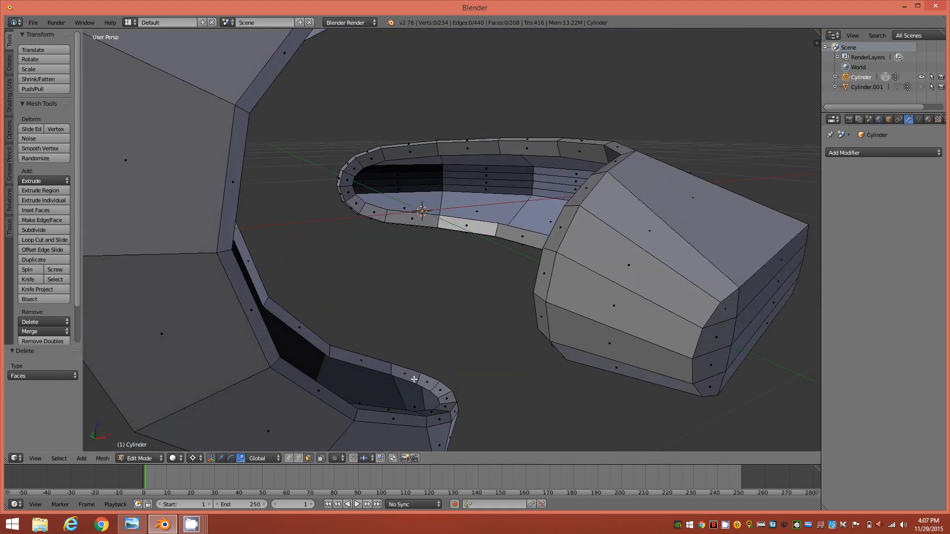
pyautogui.moveTo(416, 261); pyautogui.dragTo(377, 281, button='middle')
pyautogui.scroll(-3, 341, 253)
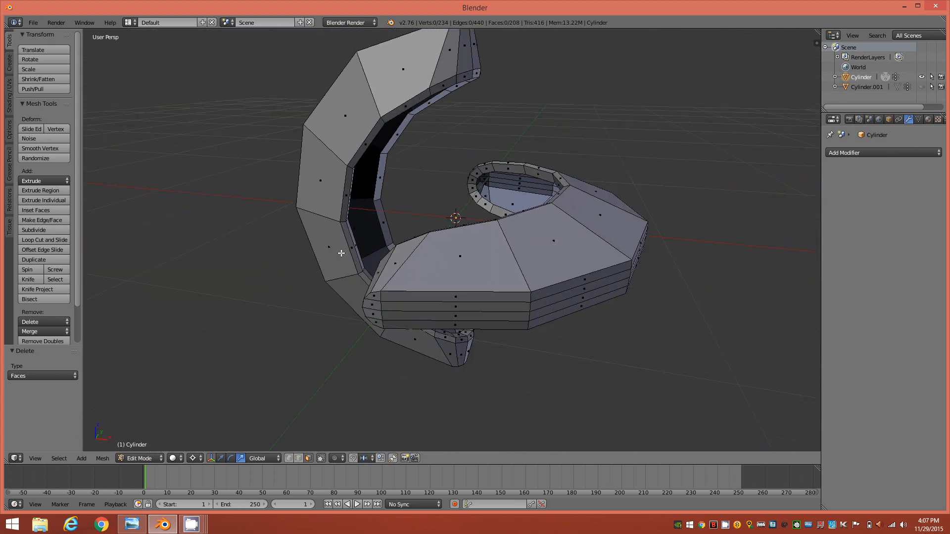
pyautogui.moveTo(435, 245)
pyautogui.mouseDown(button='middle')
pyautogui.moveTo(388, 253)
pyautogui.moveTo(359, 272)
pyautogui.moveTo(333, 263)
pyautogui.moveTo(346, 230)
pyautogui.moveTo(369, 220)
pyautogui.moveTo(329, 248)
pyautogui.moveTo(419, 239)
pyautogui.mouseUp(button='middle')
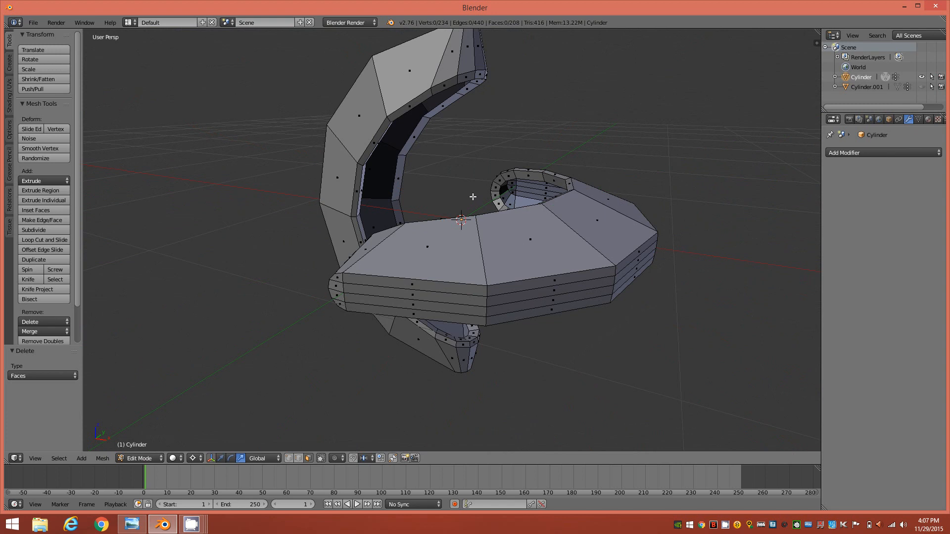
pyautogui.scroll(1, 367, 162)
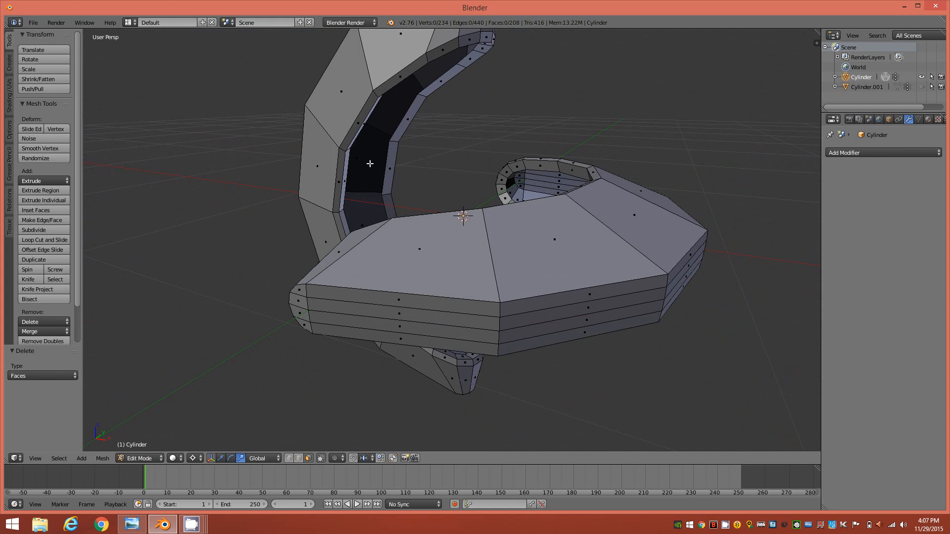
# Step: In edge select mode, select the inner edge loops of both rim openings
pyautogui.press('2')
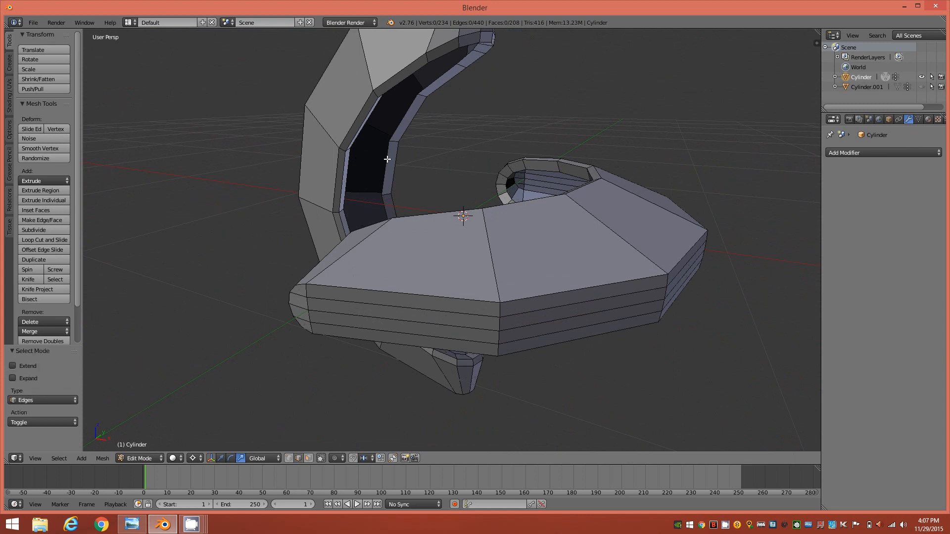
pyautogui.keyDown('alt'); pyautogui.rightClick(387, 159); pyautogui.keyUp('alt')
pyautogui.moveTo(491, 153); pyautogui.dragTo(529, 160, button='middle')
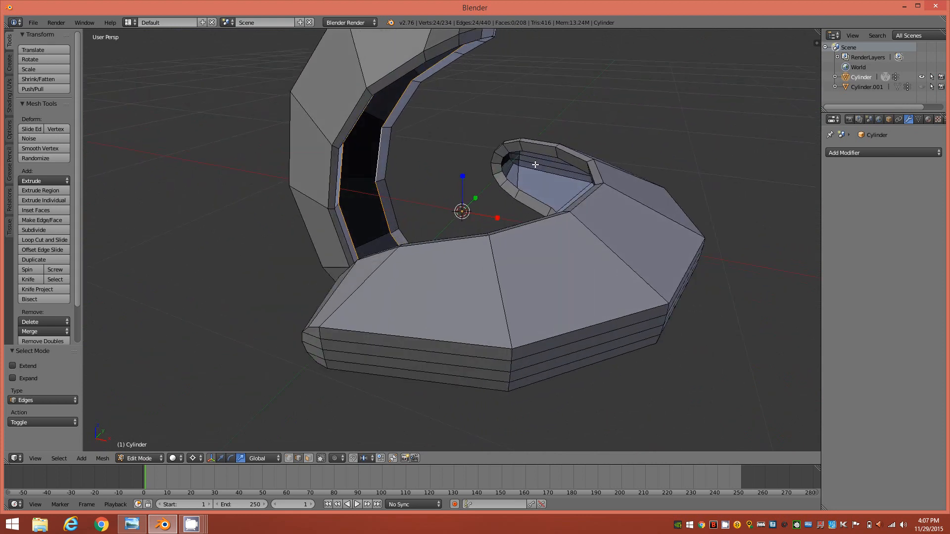
pyautogui.keyDown('alt'); pyautogui.keyDown('shift'); pyautogui.rightClick(544, 155); pyautogui.keyUp('shift'); pyautogui.keyUp('alt')
pyautogui.moveTo(408, 150); pyautogui.dragTo(457, 155, button='middle')
pyautogui.scroll(4, 457, 155)
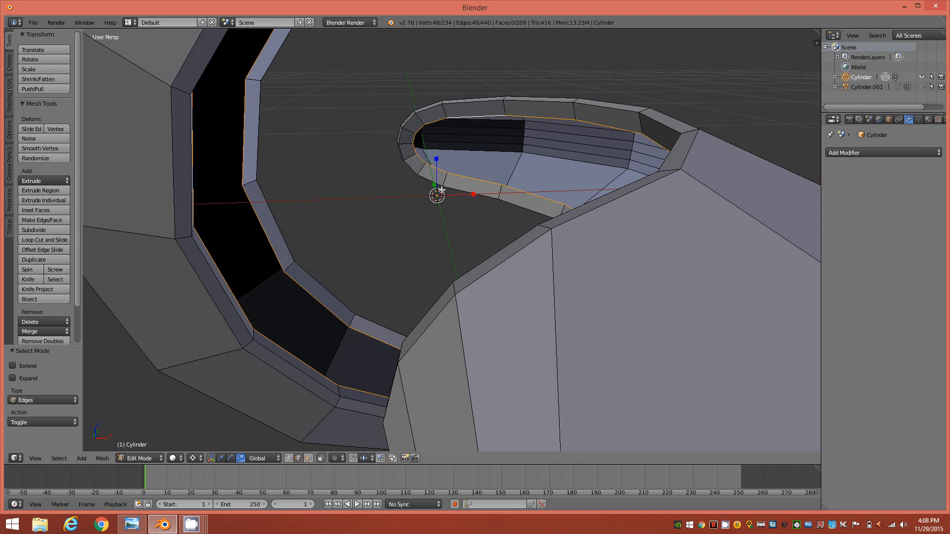
pyautogui.press('s')
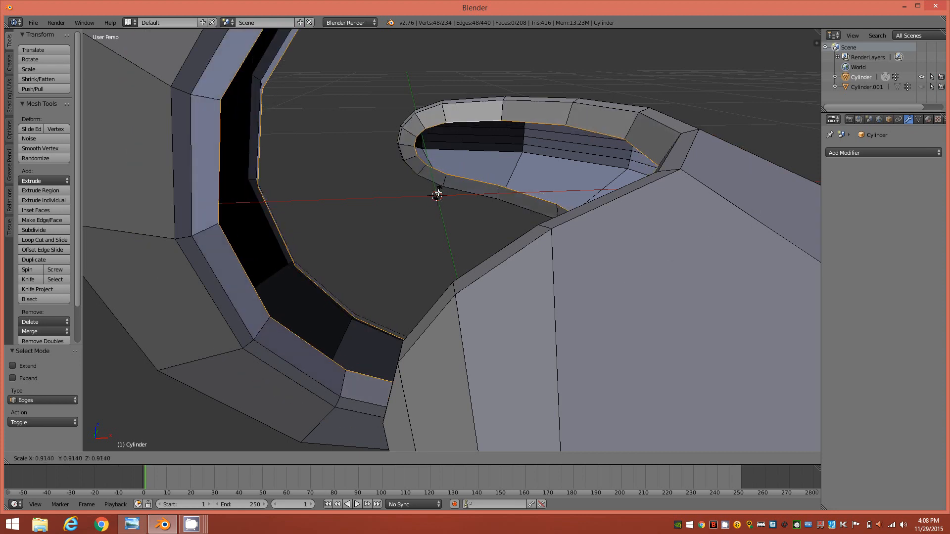
pyautogui.write('2.1')
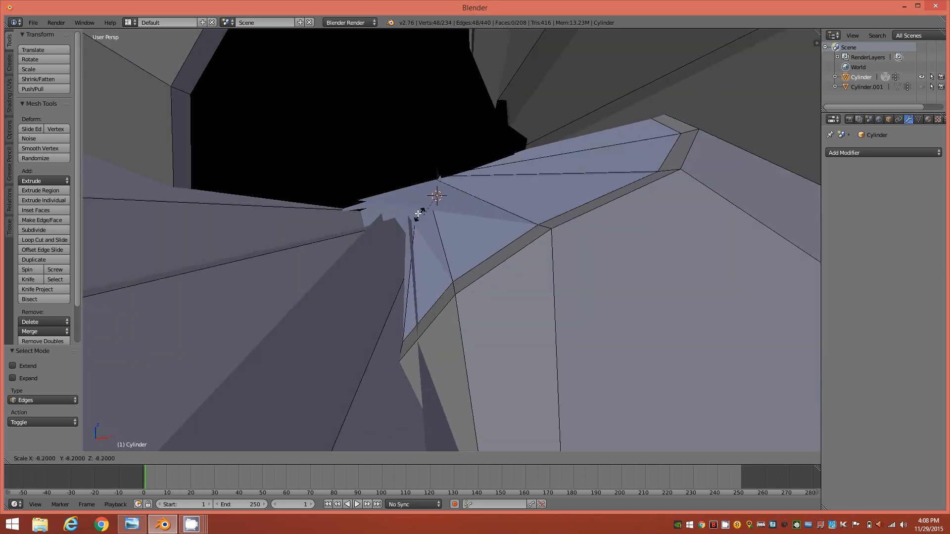
pyautogui.press('Escape')
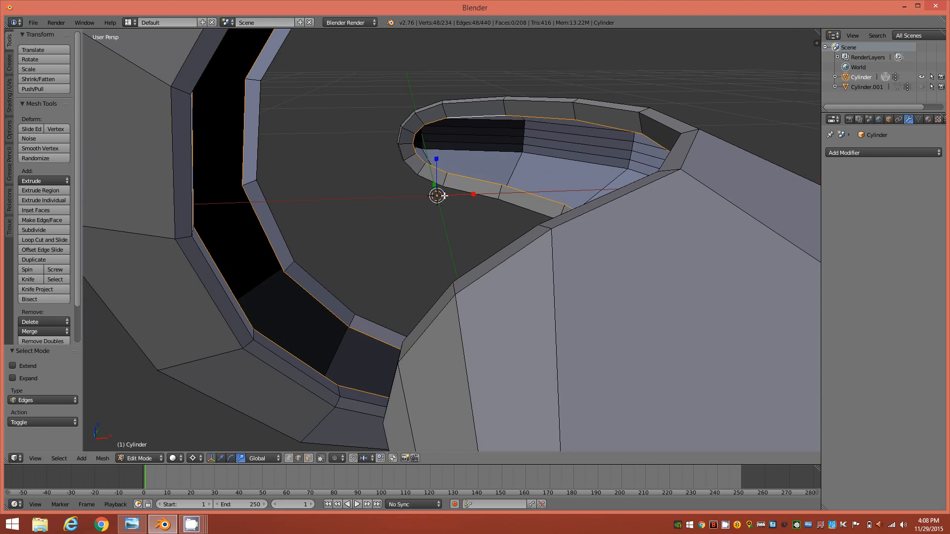
# Step: Scale both selected inner edge loops toward the 3D cursor to about 0.92 and check the lips from several angles
pyautogui.press('s')
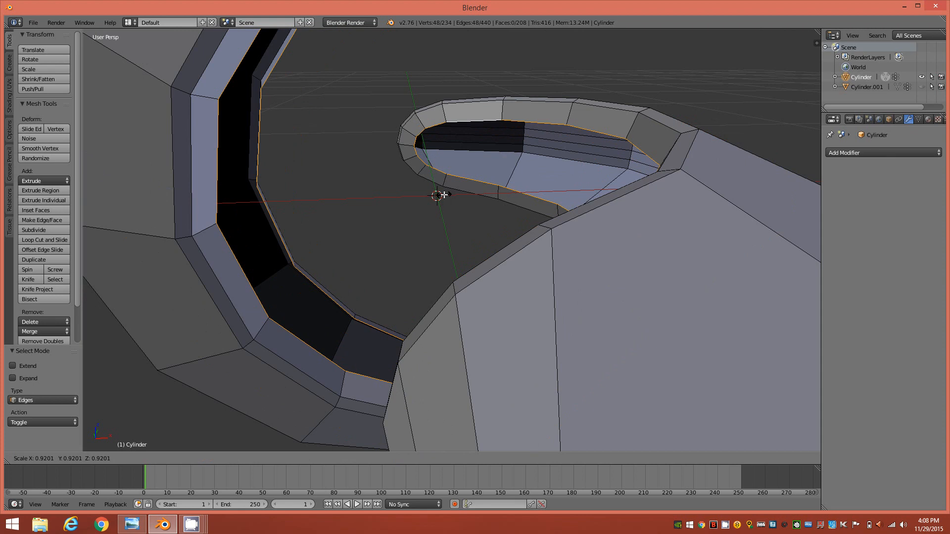
pyautogui.click(444, 195)
pyautogui.moveTo(488, 197); pyautogui.dragTo(455, 214, button='middle')
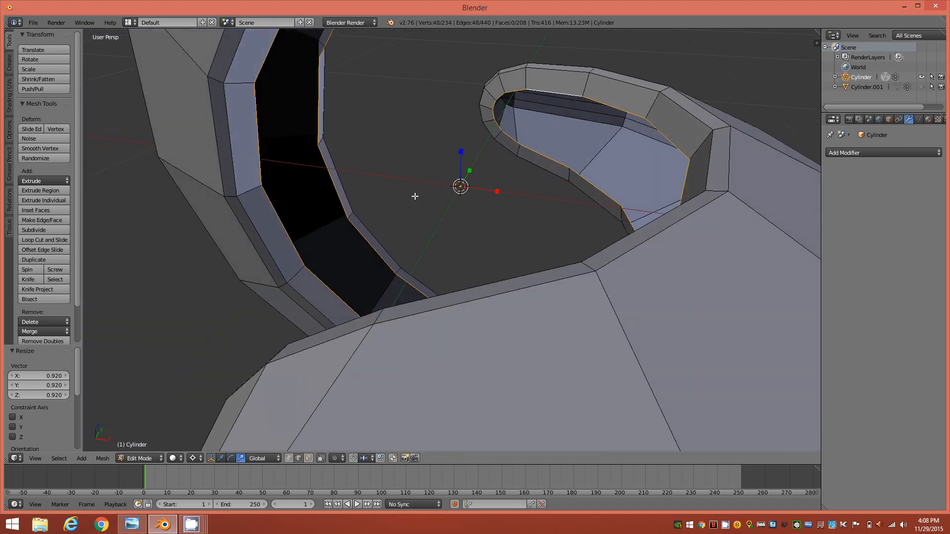
pyautogui.scroll(-3, 412, 192)
pyautogui.moveTo(392, 168); pyautogui.dragTo(421, 146, button='middle')
pyautogui.scroll(2, 346, 167)
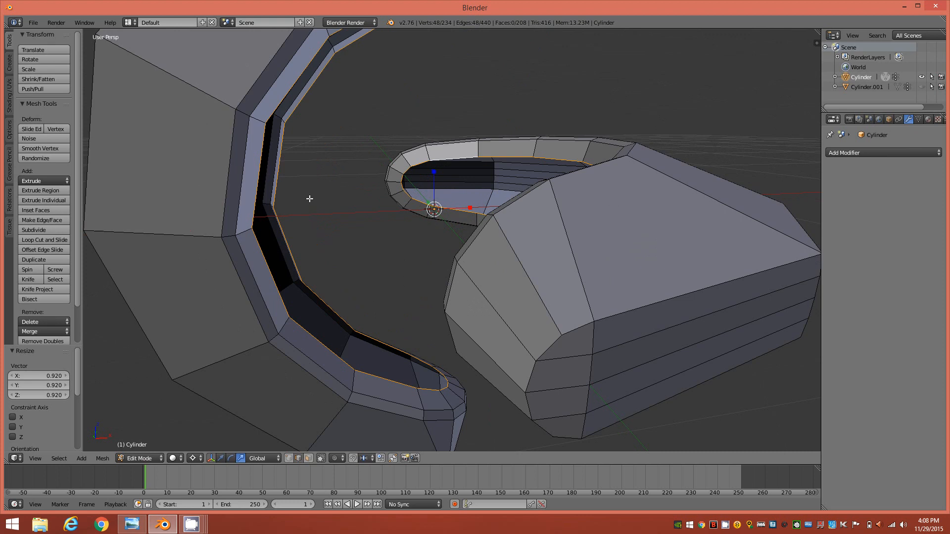
pyautogui.moveTo(310, 199); pyautogui.dragTo(318, 201, button='middle')
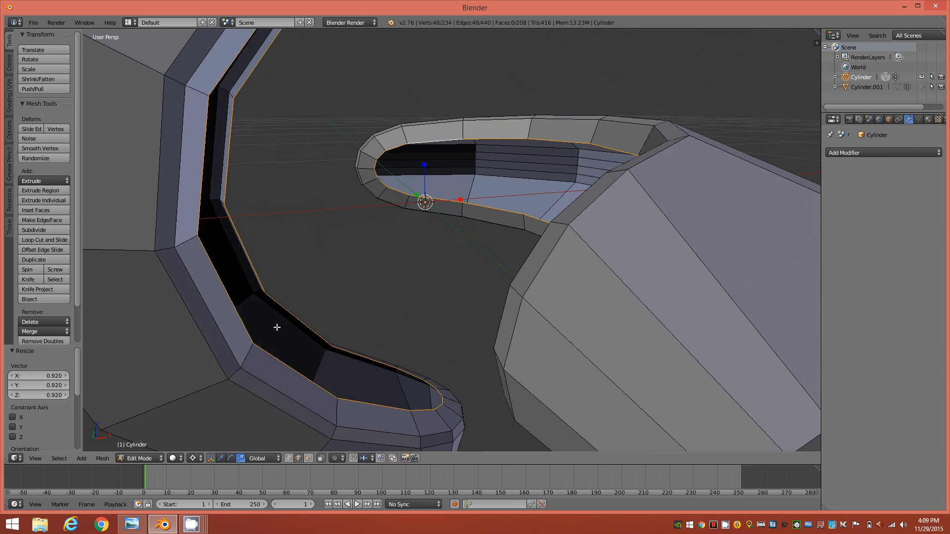
pyautogui.moveTo(344, 263); pyautogui.dragTo(379, 249, button='middle')
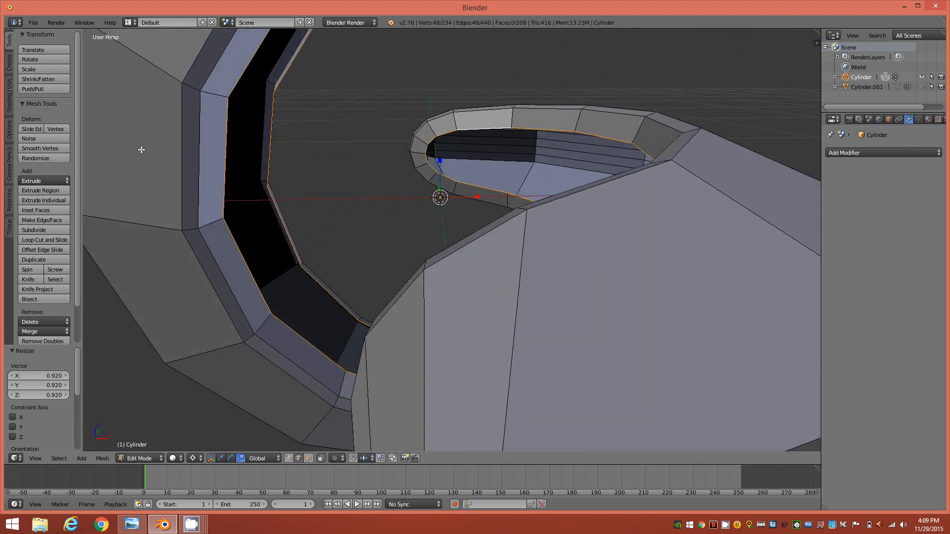
# Step: Push/Pull the two selected inner edge loops by about -0.038 and check the lip width around both openings
pyautogui.click(44, 87)
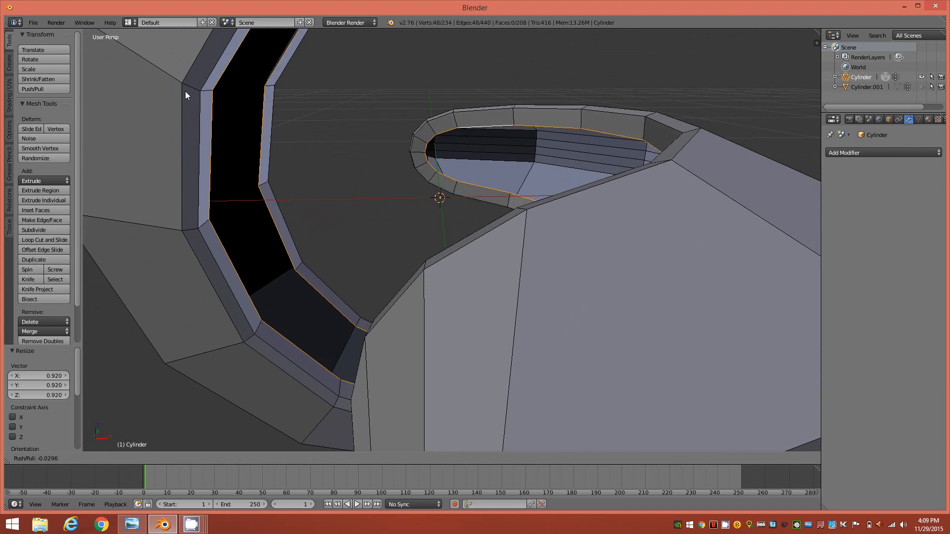
pyautogui.click(185, 93)
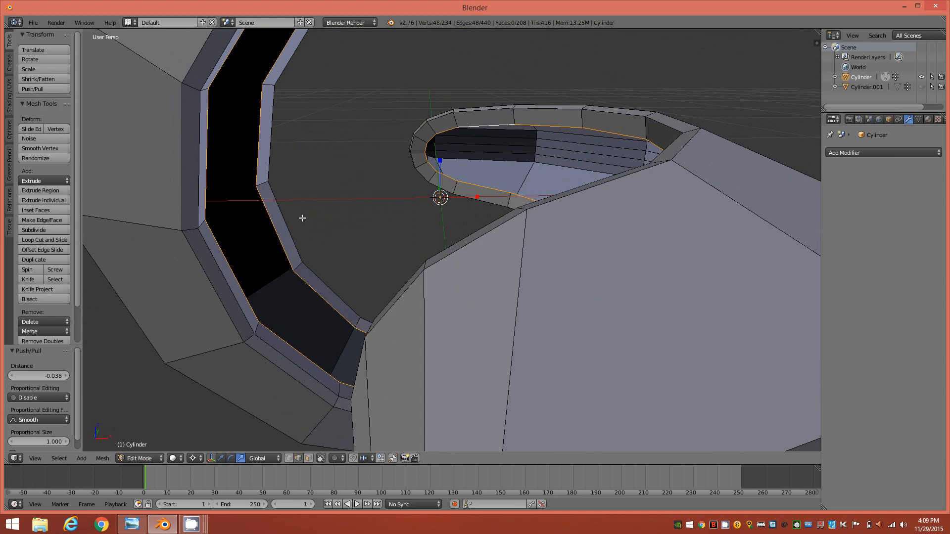
pyautogui.moveTo(326, 215)
pyautogui.mouseDown(button='middle')
pyautogui.moveTo(394, 213)
pyautogui.moveTo(339, 213)
pyautogui.mouseUp(button='middle')
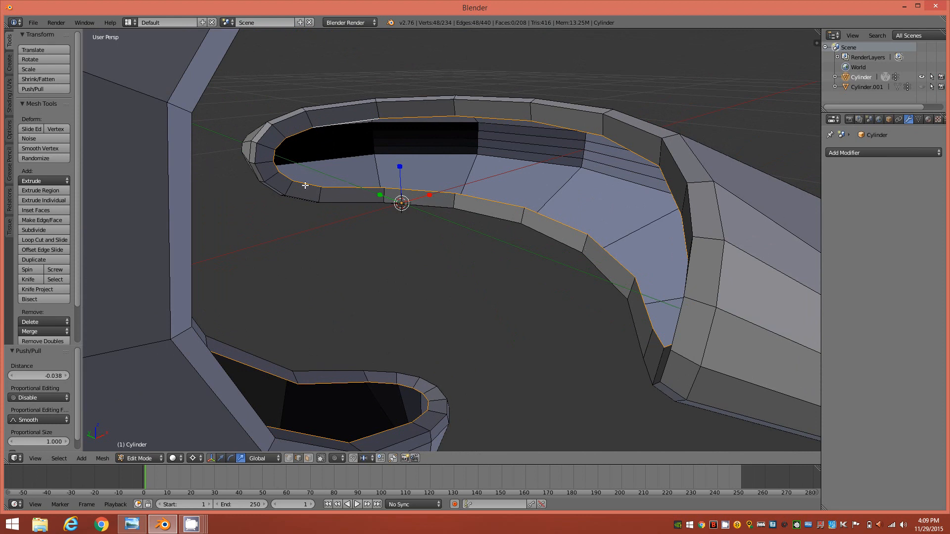
pyautogui.moveTo(278, 173); pyautogui.dragTo(269, 130, button='middle')
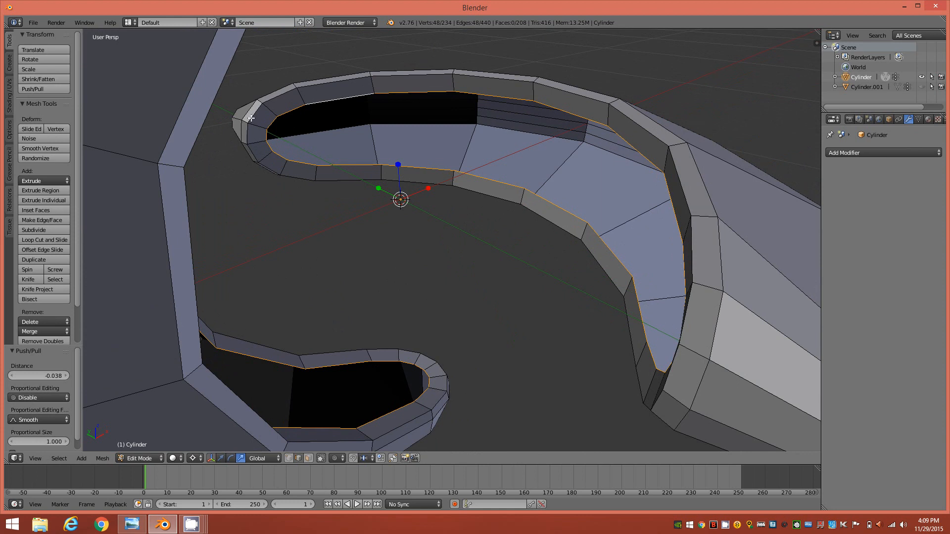
pyautogui.moveTo(250, 131); pyautogui.dragTo(282, 144, button='middle')
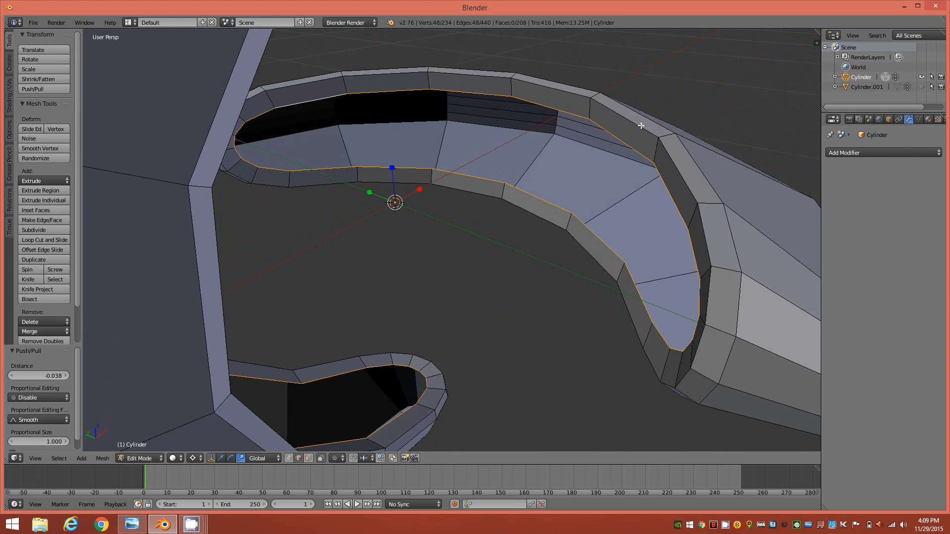
# Step: In face select mode, pick individual faces along the inner lip and examine both rims from several angles
pyautogui.hotkey('ctrl', 'Tab')
pyautogui.press('3')
pyautogui.rightClick(573, 110)
pyautogui.rightClick(605, 128)
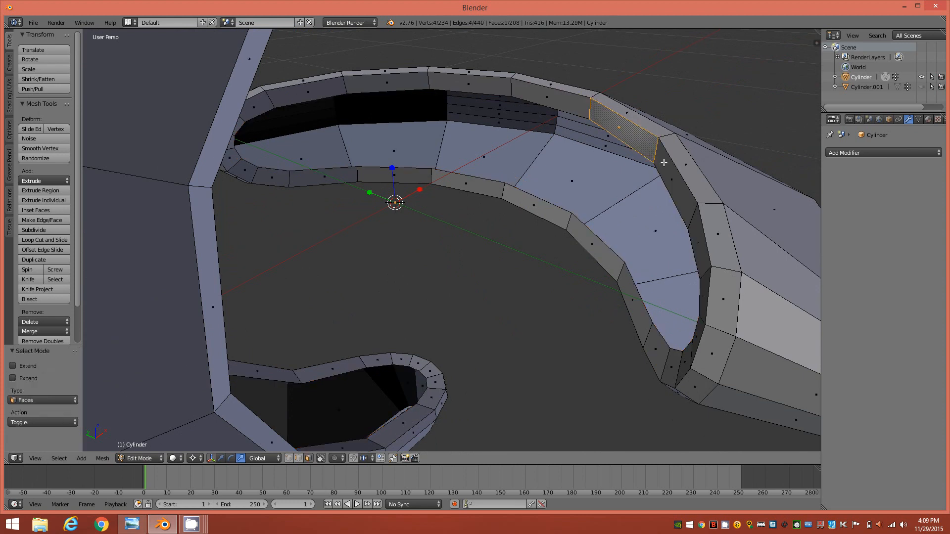
pyautogui.rightClick(669, 173)
pyautogui.moveTo(587, 172); pyautogui.dragTo(474, 144, button='middle')
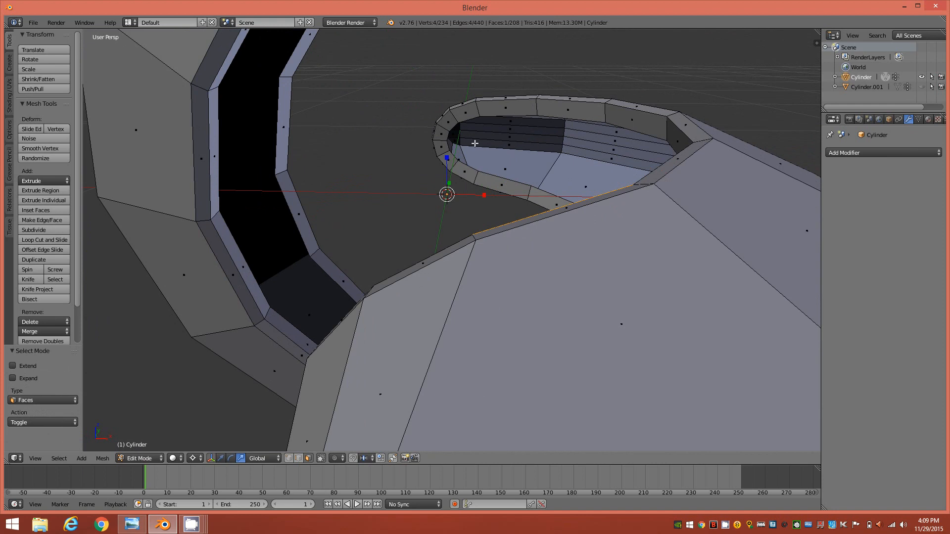
pyautogui.moveTo(383, 155); pyautogui.dragTo(347, 173, button='middle')
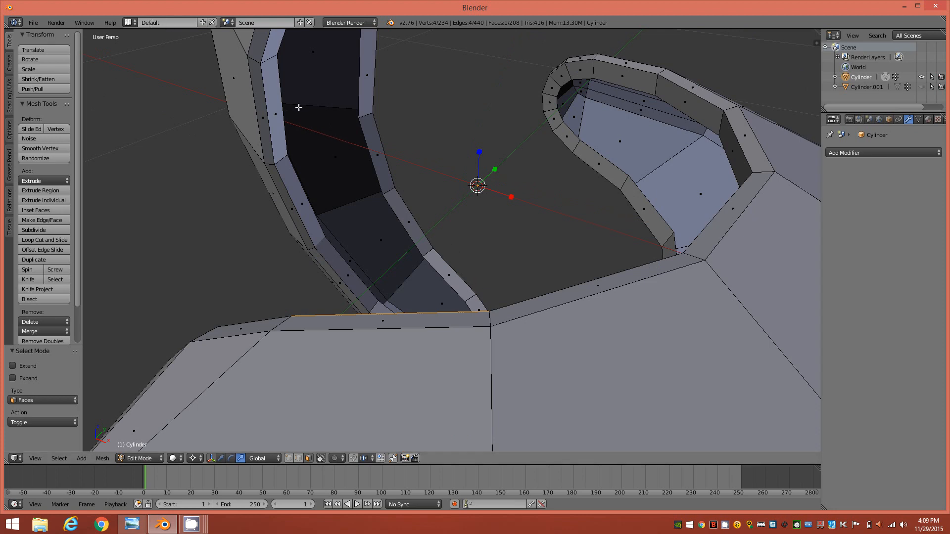
pyautogui.scroll(-3, 343, 131)
pyautogui.moveTo(424, 119); pyautogui.dragTo(446, 77, button='middle')
pyautogui.moveTo(473, 361); pyautogui.dragTo(446, 286, button='middle')
# Step: Back in edge select mode, clear the selection and select only the inner edge loop of the upright rim
pyautogui.press('2')
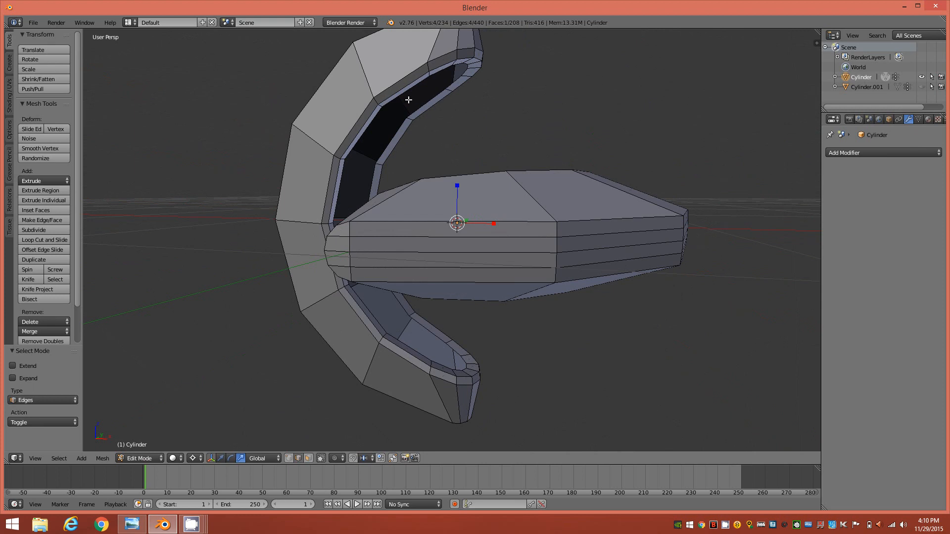
pyautogui.keyDown('alt'); pyautogui.keyDown('shift'); pyautogui.rightClick(415, 118); pyautogui.keyUp('shift'); pyautogui.keyUp('alt')
pyautogui.moveTo(487, 115); pyautogui.dragTo(531, 169, button='middle')
pyautogui.press('a')
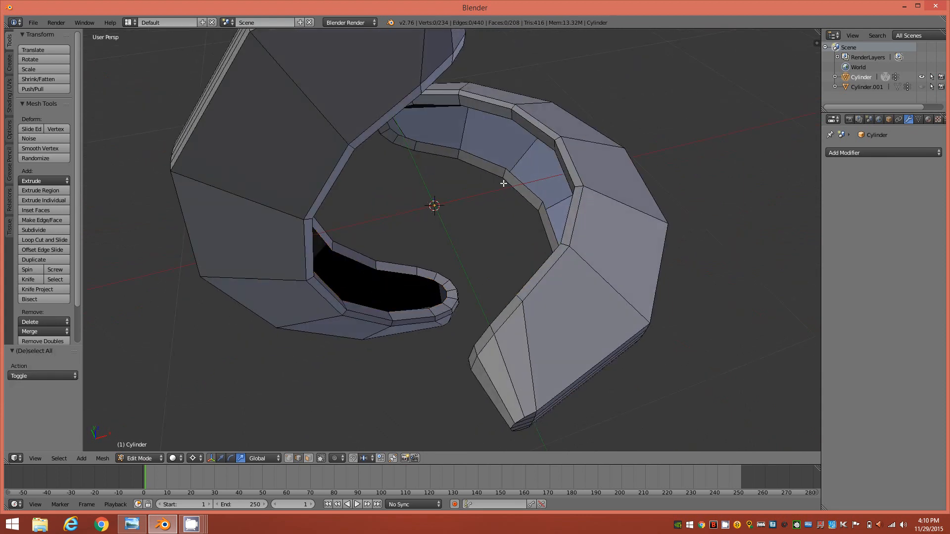
pyautogui.keyDown('alt'); pyautogui.rightClick(363, 262); pyautogui.keyUp('alt')
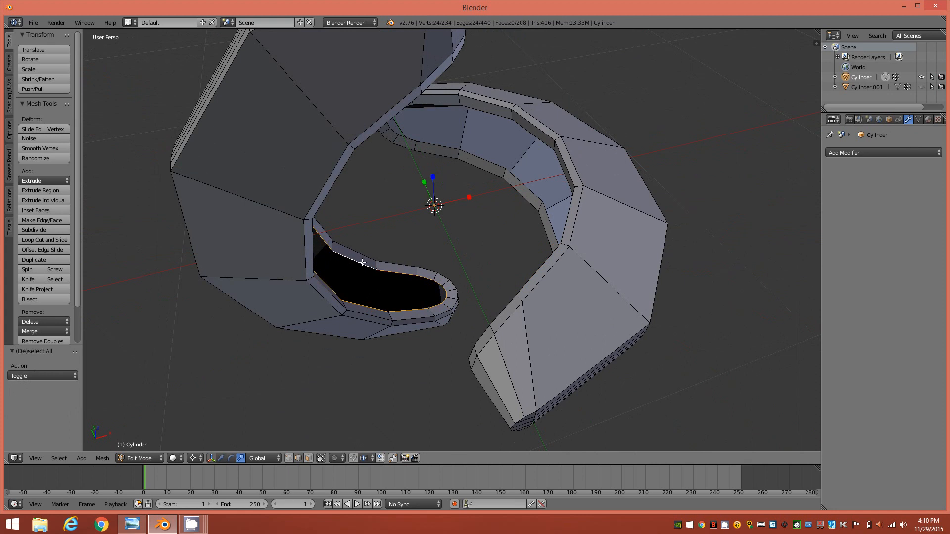
pyautogui.moveTo(363, 262); pyautogui.dragTo(429, 211, button='middle')
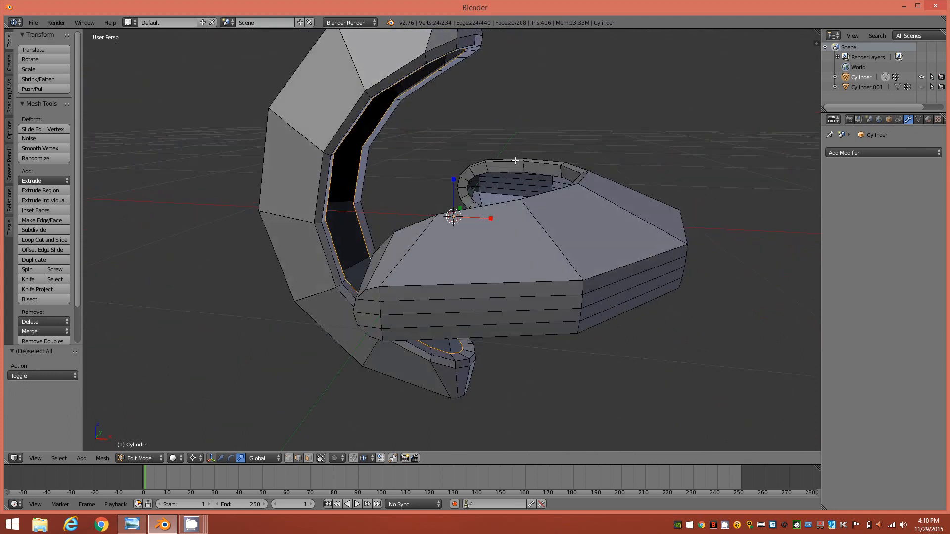
pyautogui.moveTo(389, 176); pyautogui.dragTo(448, 112, button='middle')
pyautogui.moveTo(405, 173)
pyautogui.mouseDown(button='middle')
pyautogui.moveTo(356, 162)
pyautogui.moveTo(417, 163)
pyautogui.moveTo(400, 164)
pyautogui.mouseUp(button='middle')
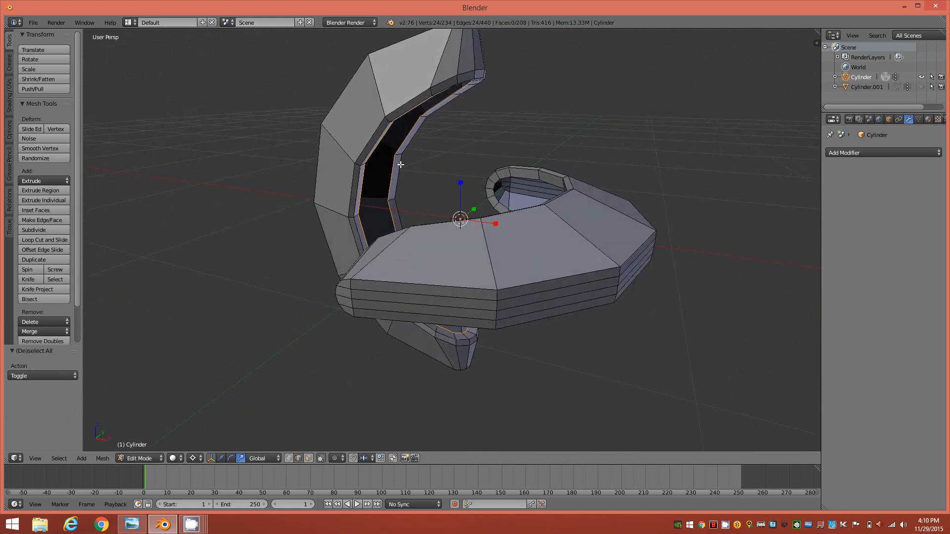
pyautogui.scroll(4, 400, 164)
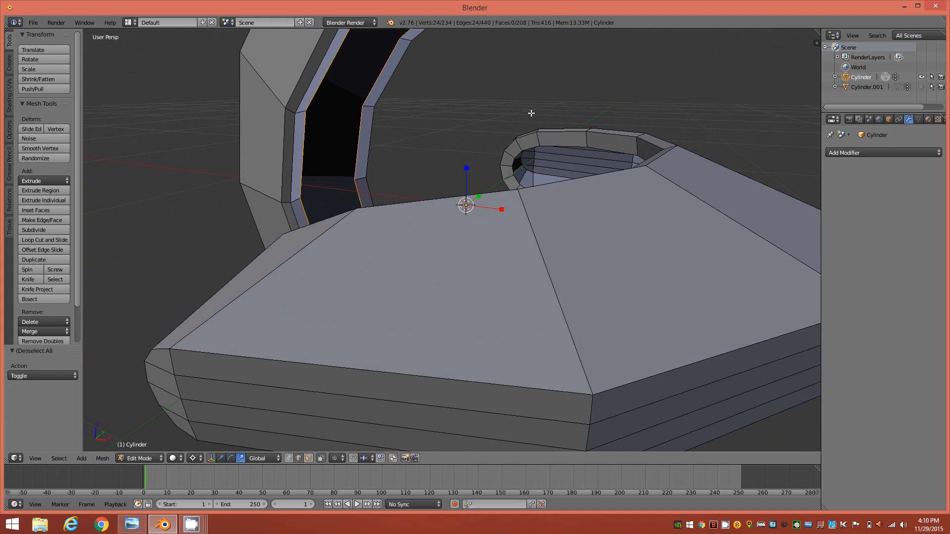
# Step: Close the upright rim's opening with Grid Fill, using a span of 2 and an offset of 11
pyautogui.hotkey('ctrl', 'f')
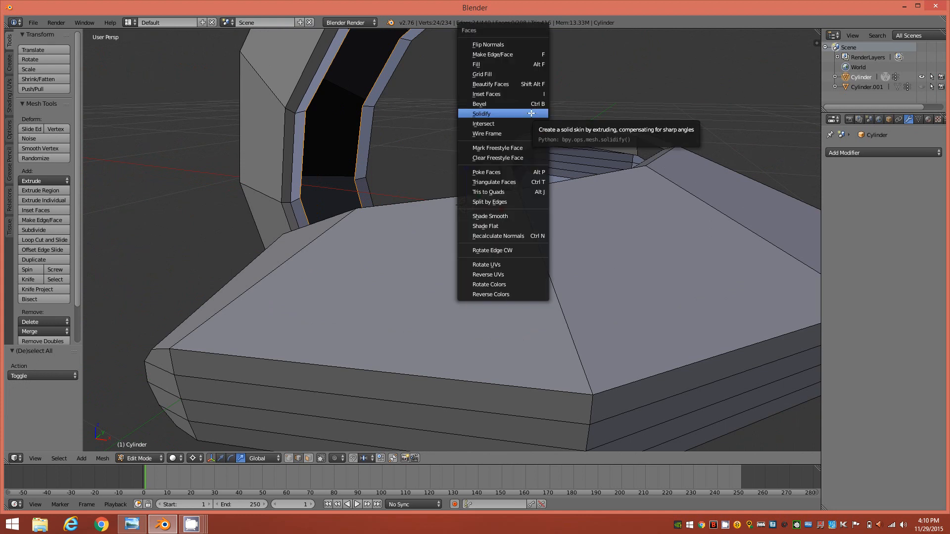
pyautogui.click(524, 76)
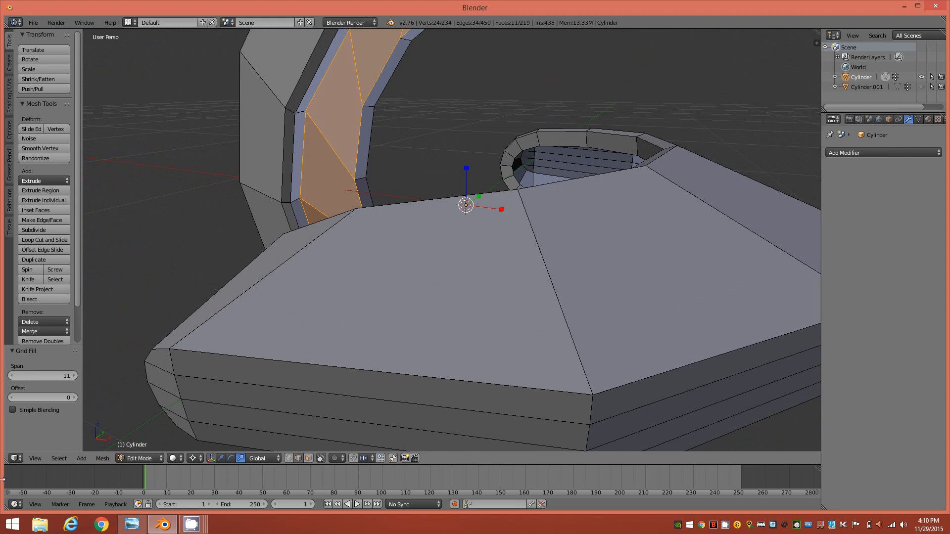
pyautogui.click(61, 378)
pyautogui.write('2')
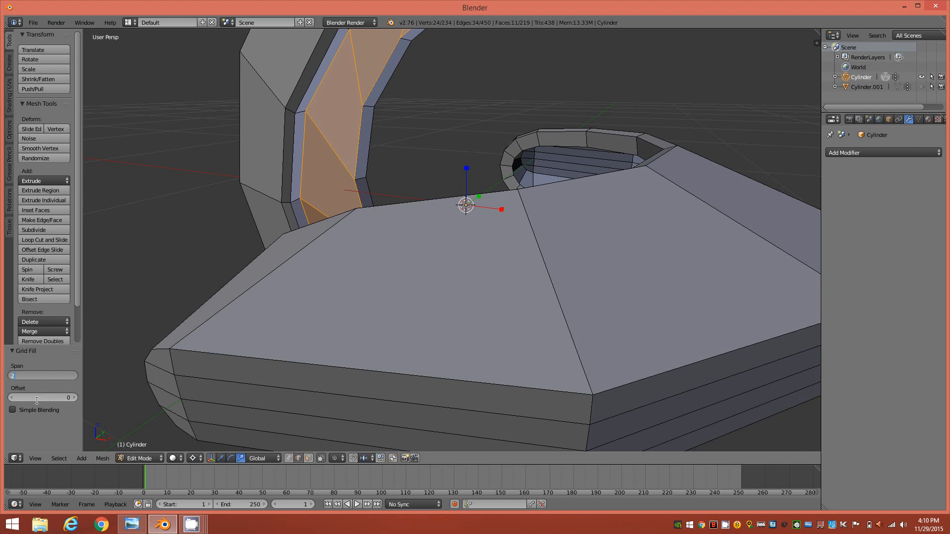
pyautogui.press('Return')
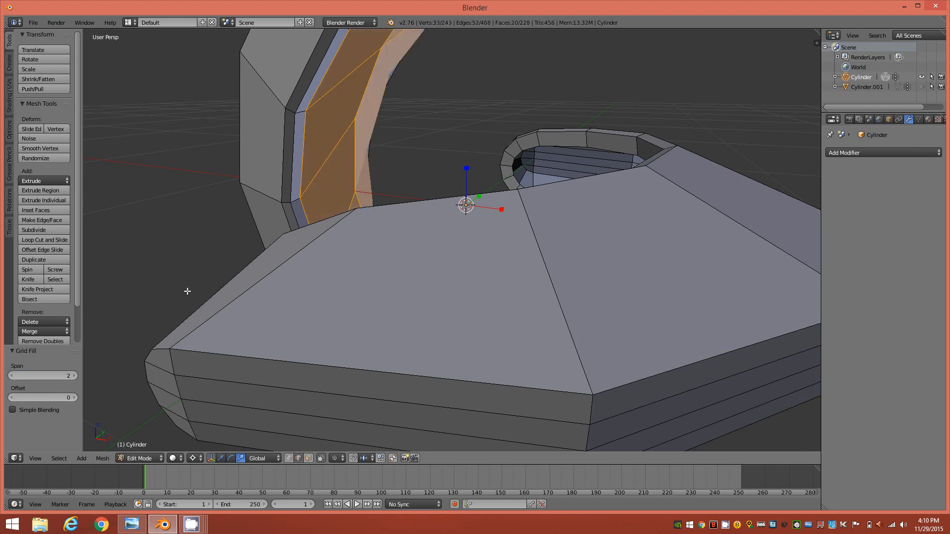
pyautogui.moveTo(74, 398); pyautogui.dragTo(88, 402)
pyautogui.moveTo(377, 150); pyautogui.dragTo(435, 116, button='middle')
pyautogui.moveTo(333, 162); pyautogui.dragTo(415, 98, button='middle')
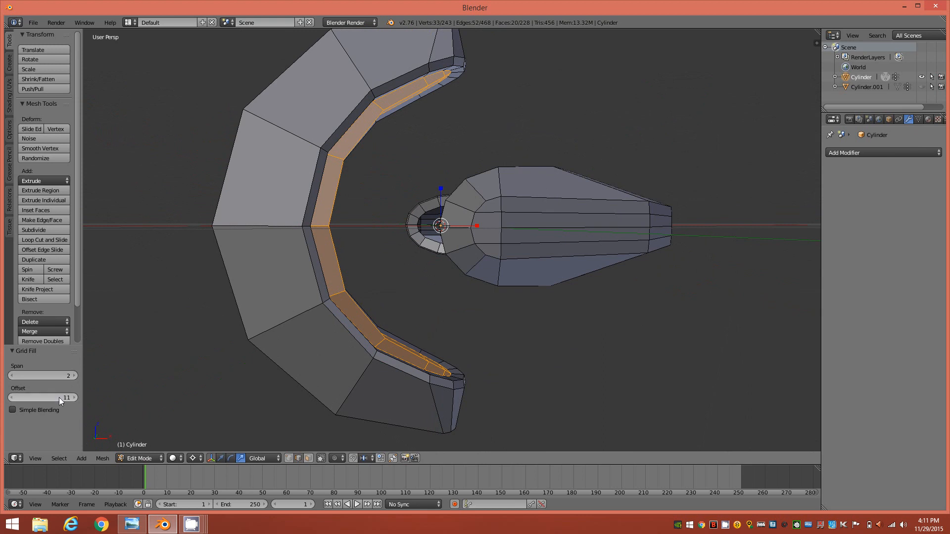
pyautogui.moveTo(308, 341)
pyautogui.mouseDown(button='middle')
pyautogui.moveTo(253, 340)
pyautogui.moveTo(220, 371)
pyautogui.moveTo(206, 365)
pyautogui.moveTo(205, 388)
pyautogui.moveTo(231, 388)
pyautogui.moveTo(258, 407)
pyautogui.moveTo(288, 343)
pyautogui.moveTo(329, 342)
pyautogui.moveTo(236, 348)
pyautogui.moveTo(319, 347)
pyautogui.mouseUp(button='middle')
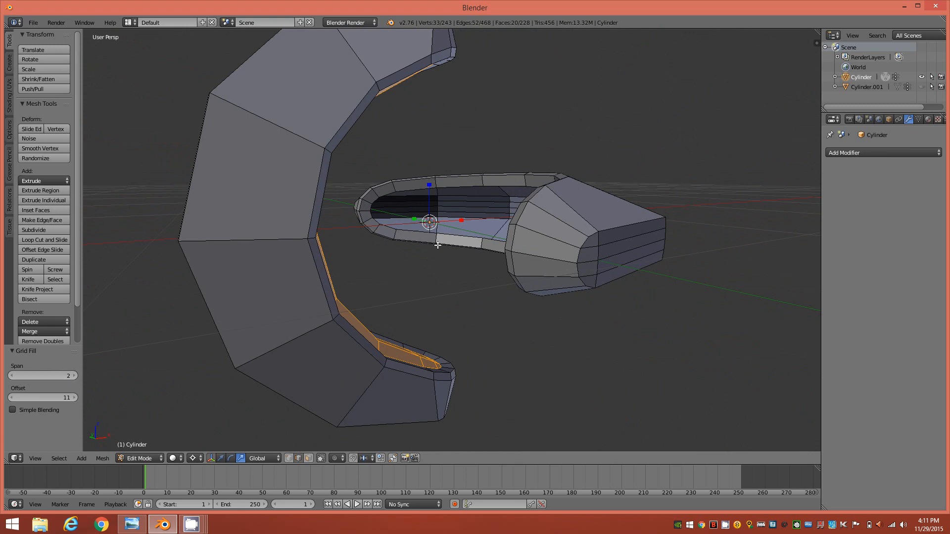
# Step: Select only the inner edge loop of the flat-lying rim and close its opening with Grid Fill
pyautogui.press('a')
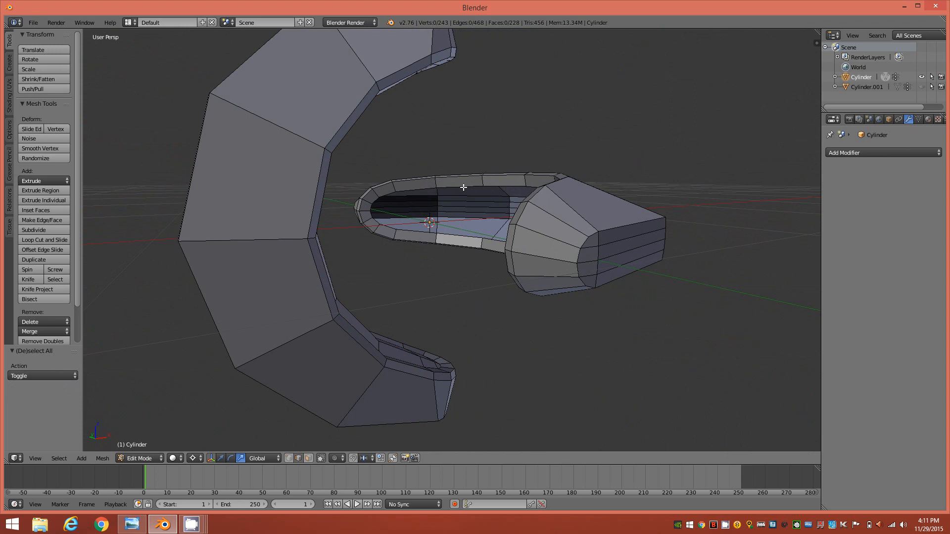
pyautogui.keyDown('alt'); pyautogui.rightClick(463, 188); pyautogui.keyUp('alt')
pyautogui.moveTo(453, 233); pyautogui.dragTo(447, 260, button='middle')
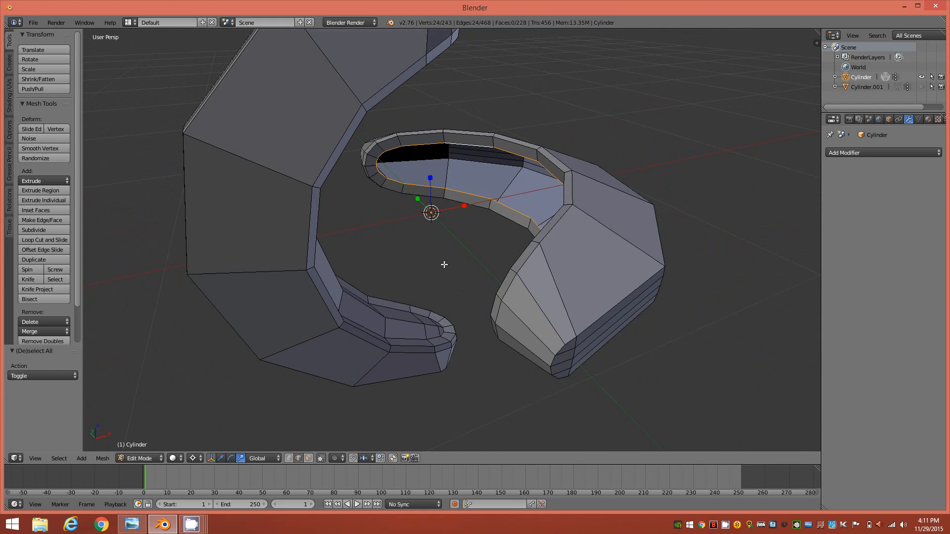
pyautogui.hotkey('ctrl', 'f')
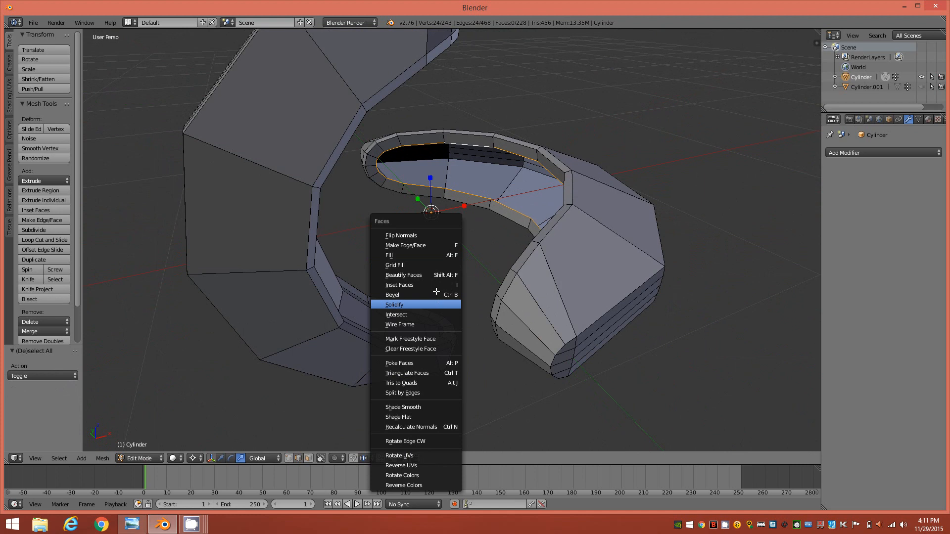
pyautogui.click(433, 265)
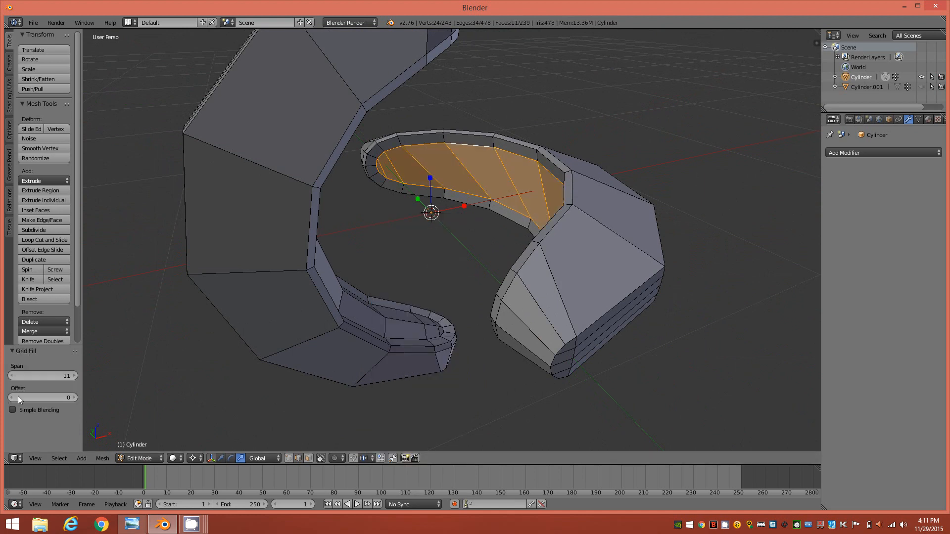
# Step: Set the Grid Fill span to 2 and offset to 11 for the flat-lying rim, and clear the selection
pyautogui.click(20, 376)
pyautogui.write('2')
pyautogui.press('Return')
pyautogui.click(71, 397)
pyautogui.write('11')
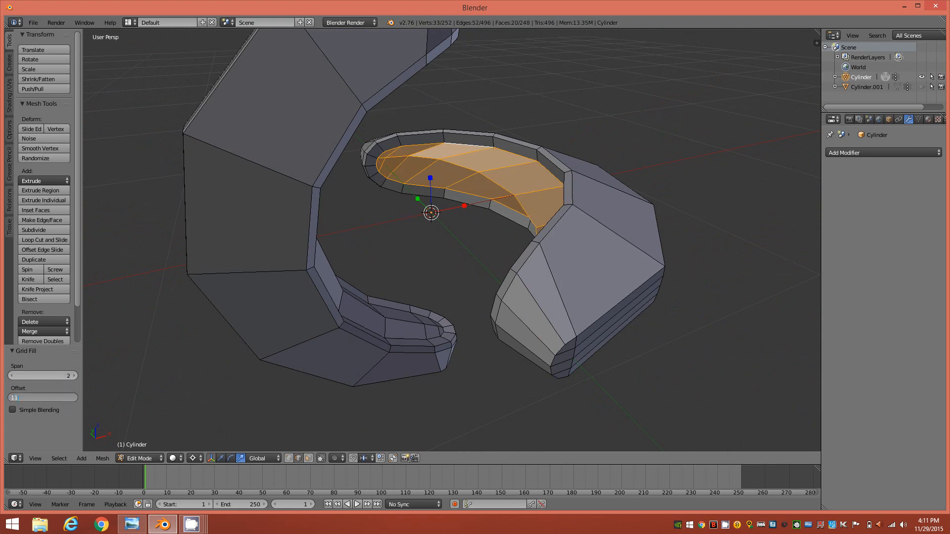
pyautogui.press('Return')
pyautogui.moveTo(581, 224)
pyautogui.mouseDown(button='middle')
pyautogui.moveTo(646, 246)
pyautogui.moveTo(668, 233)
pyautogui.moveTo(557, 220)
pyautogui.moveTo(585, 200)
pyautogui.moveTo(587, 218)
pyautogui.moveTo(573, 234)
pyautogui.mouseUp(button='middle')
pyautogui.press('a')
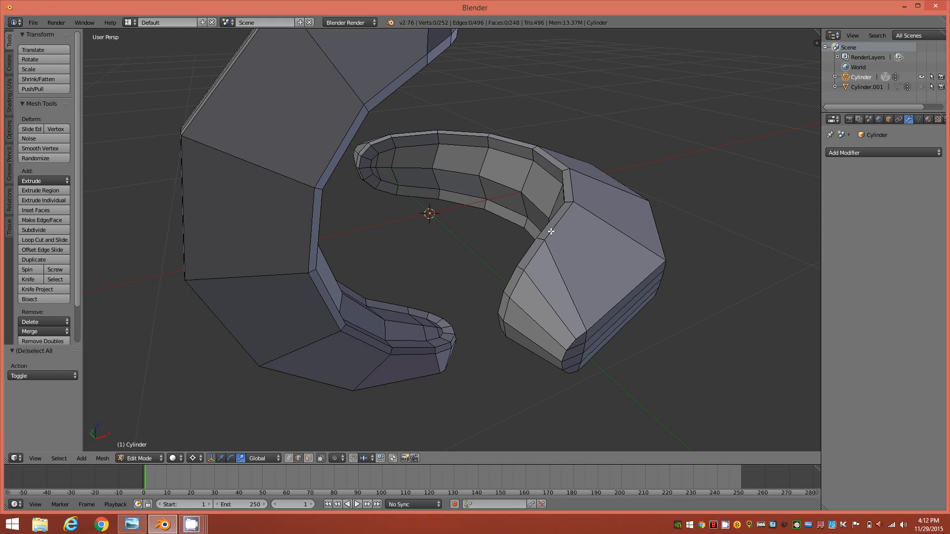
# Step: In face select mode, select the narrow face loops of the inner lips around both rim openings
pyautogui.moveTo(365, 174)
pyautogui.mouseDown(button='middle')
pyautogui.moveTo(332, 166)
pyautogui.moveTo(378, 158)
pyautogui.moveTo(365, 178)
pyautogui.mouseUp(button='middle')
pyautogui.press('3')
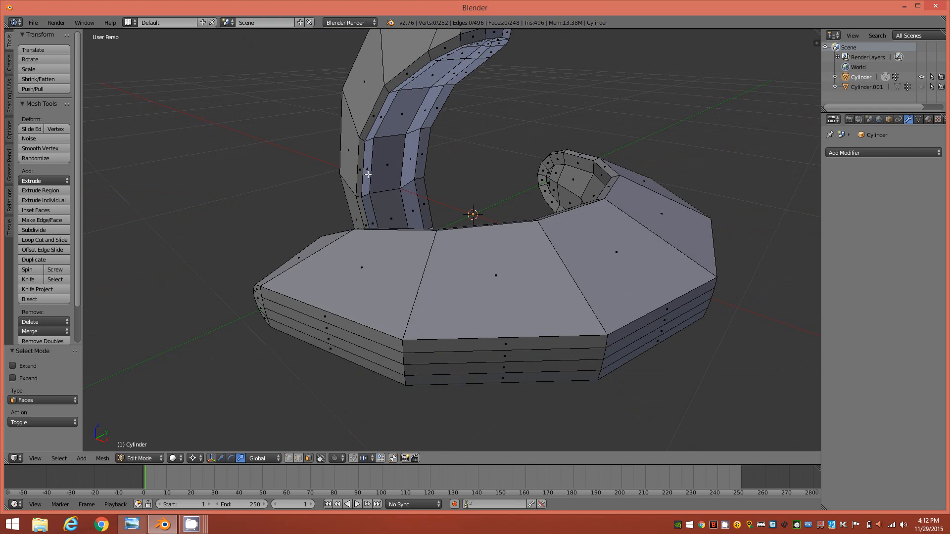
pyautogui.keyDown('alt'); pyautogui.rightClick(370, 140); pyautogui.keyUp('alt')
pyautogui.moveTo(455, 101); pyautogui.dragTo(555, 95, button='middle')
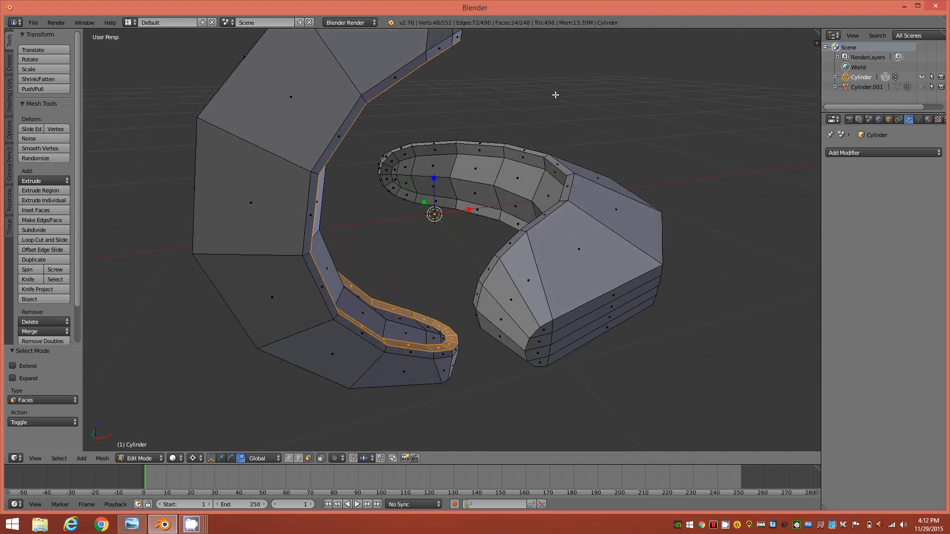
pyautogui.keyDown('alt'); pyautogui.keyDown('shift'); pyautogui.rightClick(504, 153); pyautogui.keyUp('shift'); pyautogui.keyUp('alt')
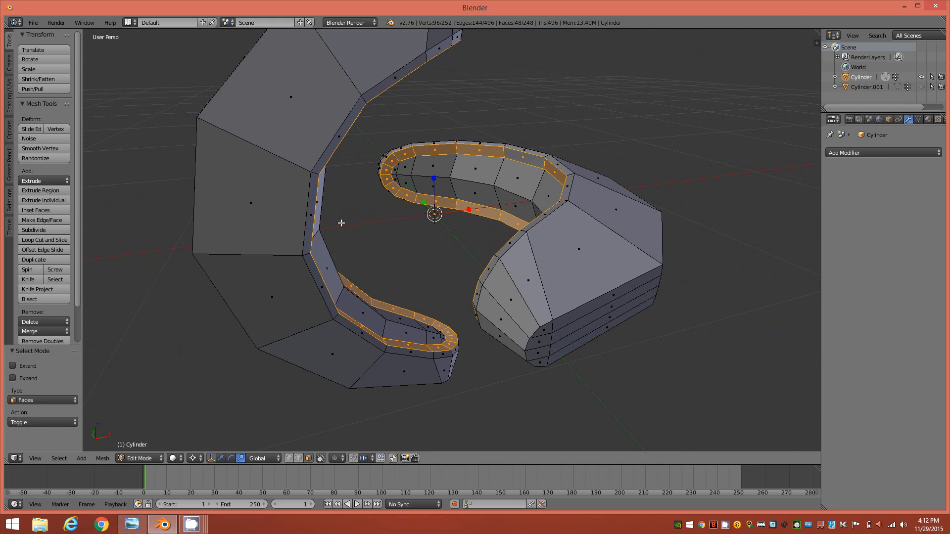
# Step: Extrude the selected lip face loops of both rims in place, cancelling the trial movement along the global X axis
pyautogui.press('e')
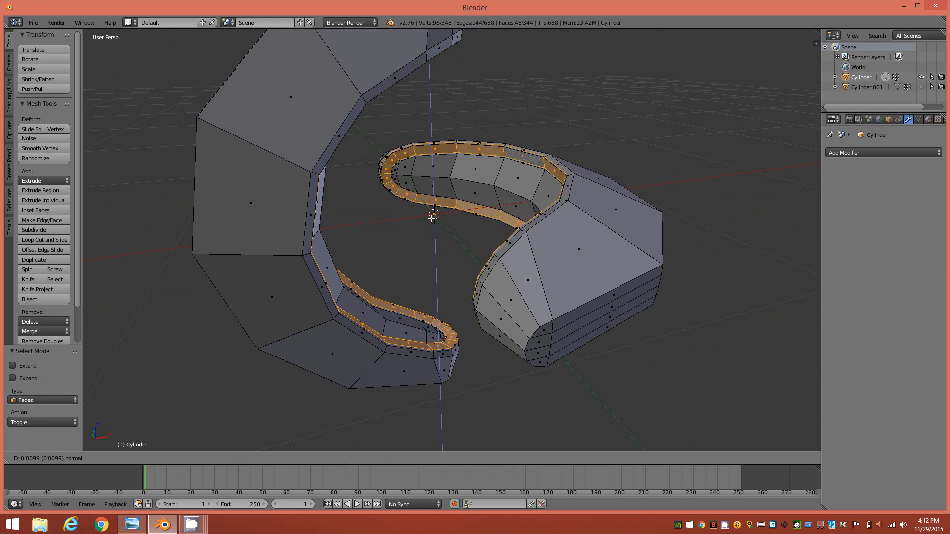
pyautogui.press('x')
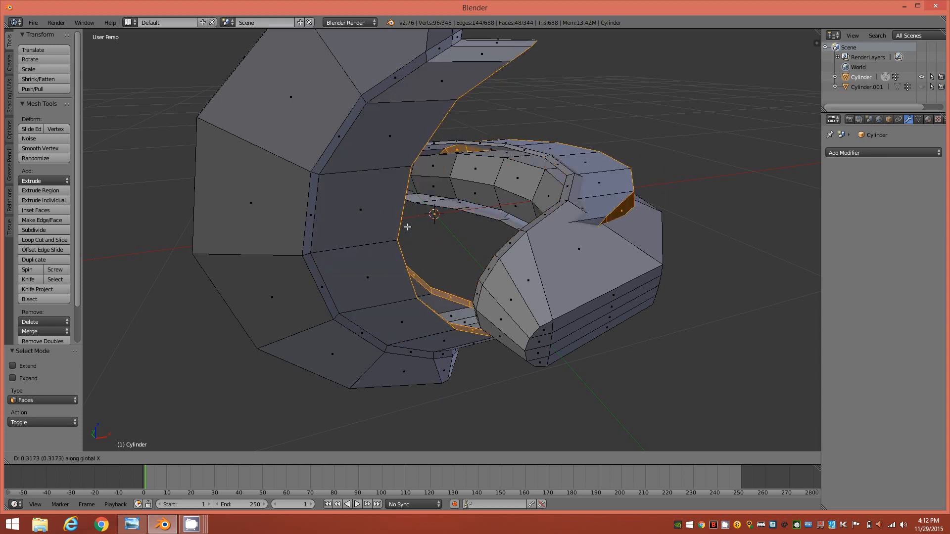
pyautogui.rightClick(367, 245)
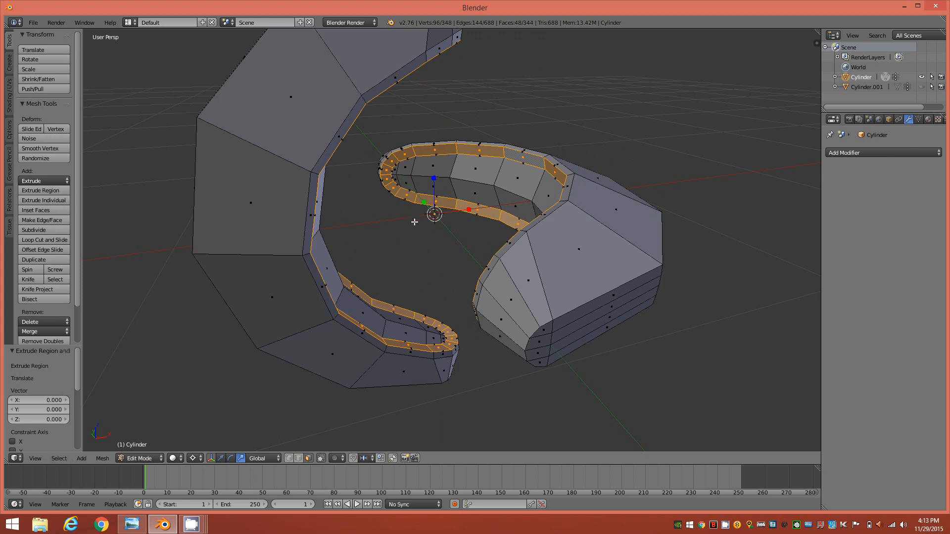
pyautogui.moveTo(442, 252); pyautogui.dragTo(420, 267, button='middle')
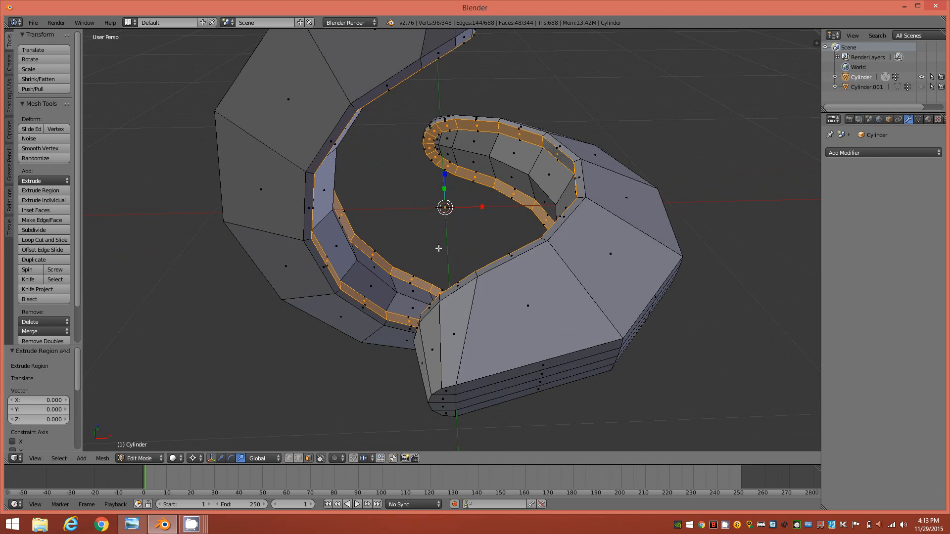
pyautogui.moveTo(448, 239); pyautogui.dragTo(461, 221, button='middle')
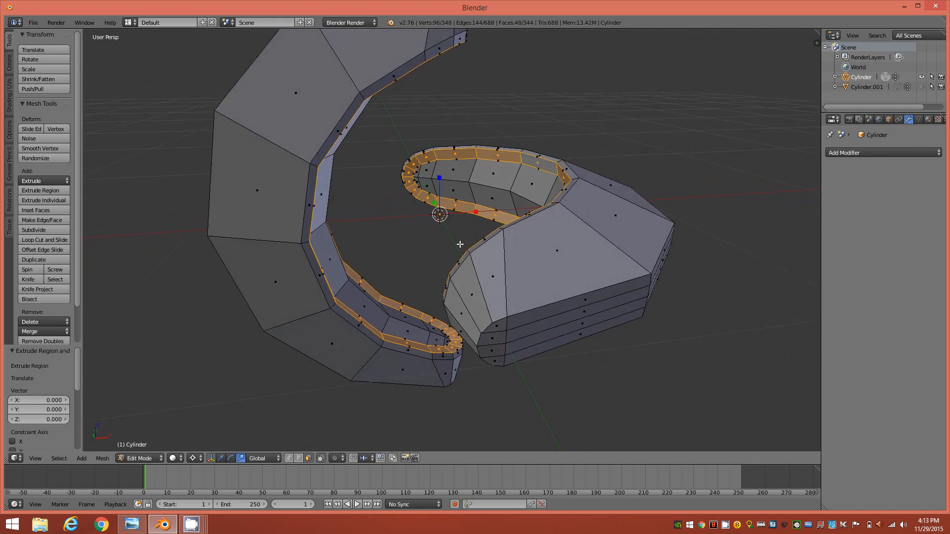
# Step: Scale the extruded inner rim faces of the outer shell to 0.96 on all axes and clear the selection
pyautogui.press('s')
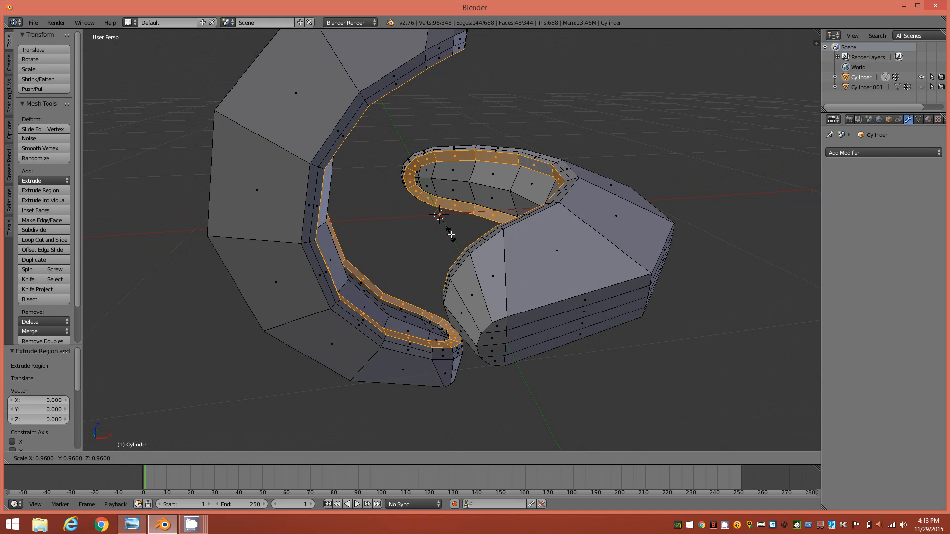
pyautogui.click(451, 235)
pyautogui.moveTo(460, 274)
pyautogui.mouseDown(button='middle')
pyautogui.moveTo(466, 256)
pyautogui.moveTo(459, 260)
pyautogui.mouseUp(button='middle')
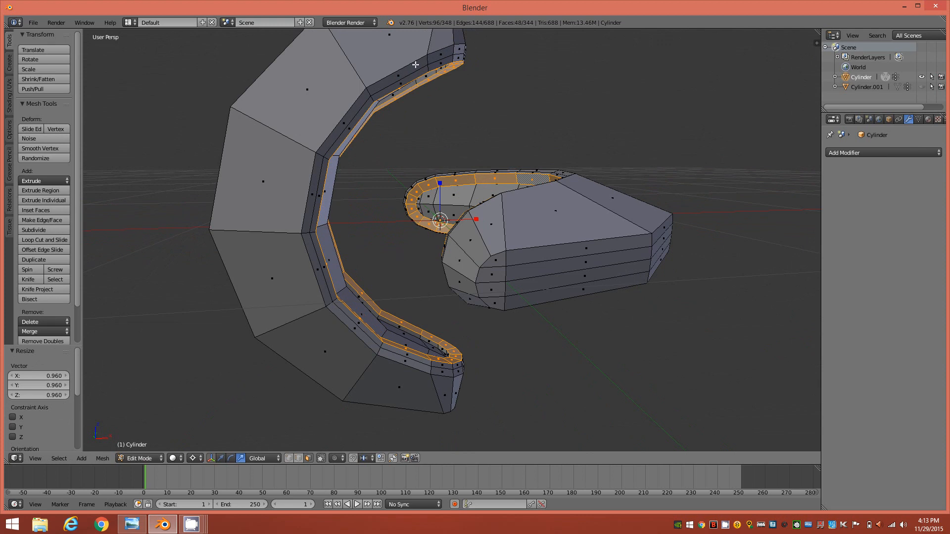
pyautogui.moveTo(415, 67); pyautogui.dragTo(535, 200, button='middle')
pyautogui.scroll(3, 455, 196)
pyautogui.moveTo(474, 217)
pyautogui.mouseDown(button='middle')
pyautogui.moveTo(500, 193)
pyautogui.moveTo(485, 215)
pyautogui.moveTo(465, 203)
pyautogui.mouseUp(button='middle')
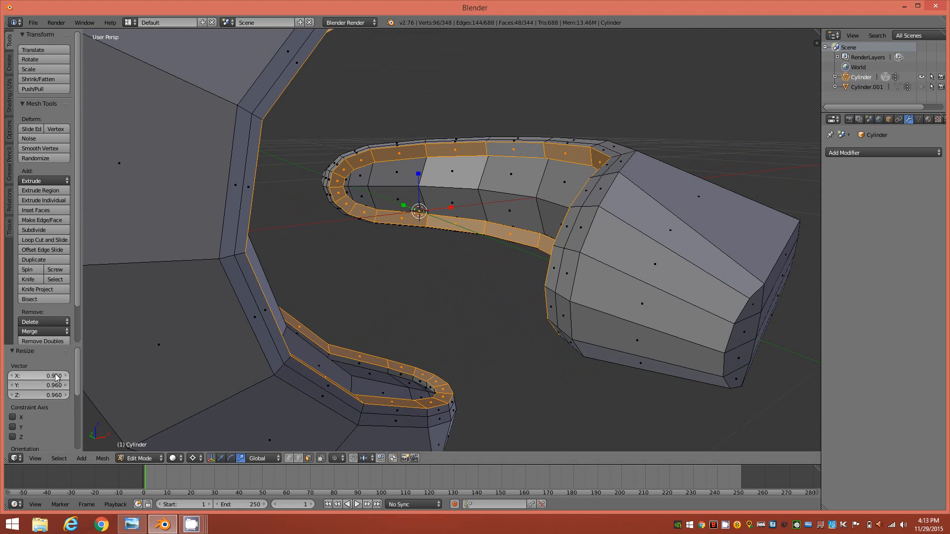
pyautogui.moveTo(543, 210); pyautogui.dragTo(490, 245, button='middle')
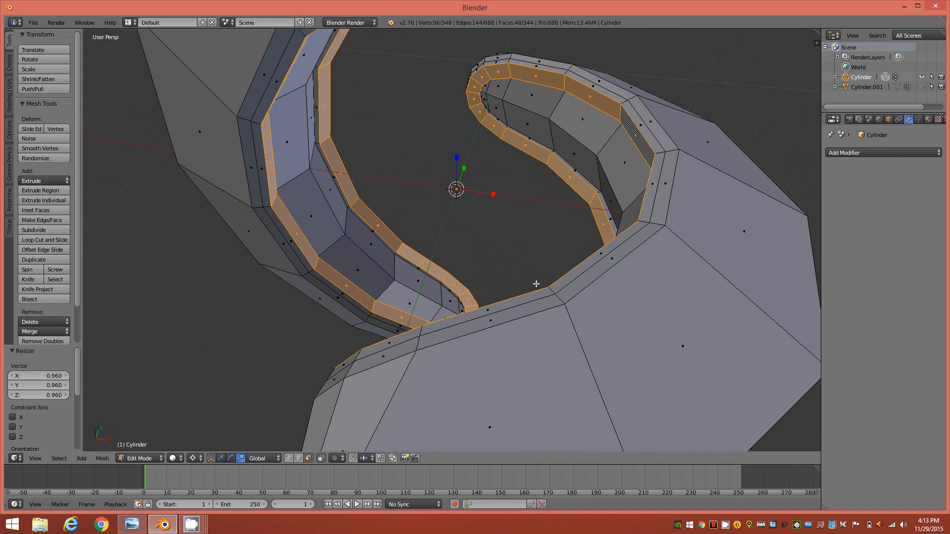
pyautogui.press('a')
pyautogui.moveTo(440, 217); pyautogui.dragTo(488, 233, button='middle')
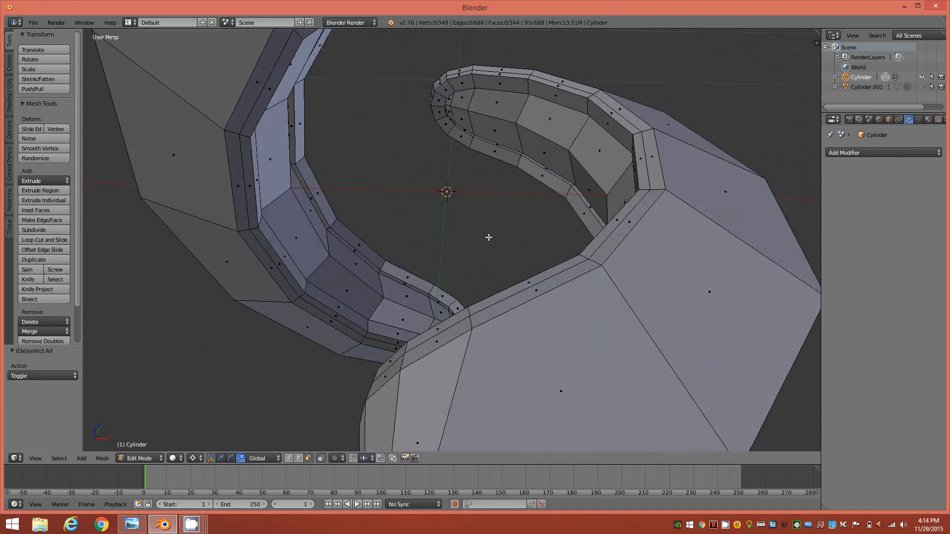
# Step: Leave Edit Mode for Object Mode and unhide the central connecting piece
pyautogui.press('Tab')
pyautogui.click(499, 251)
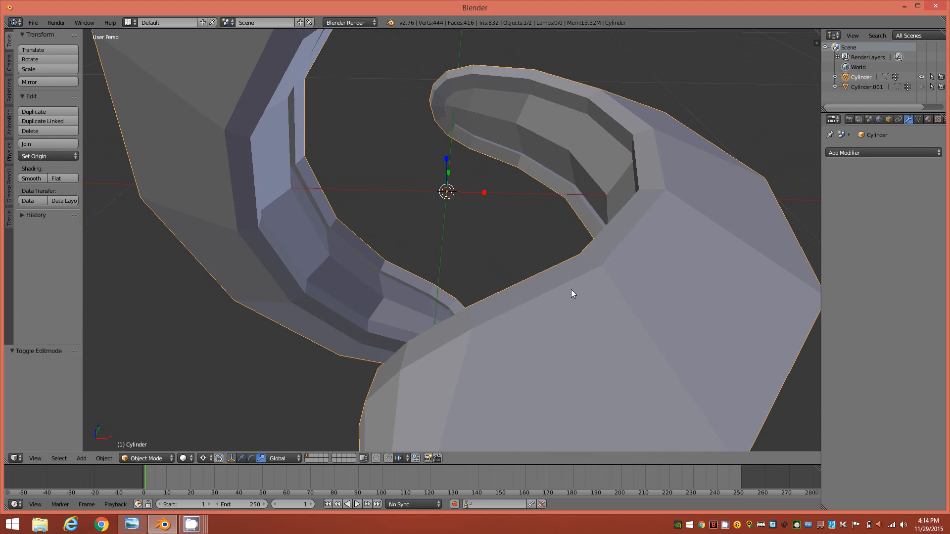
pyautogui.hotkey('alt', 'h')
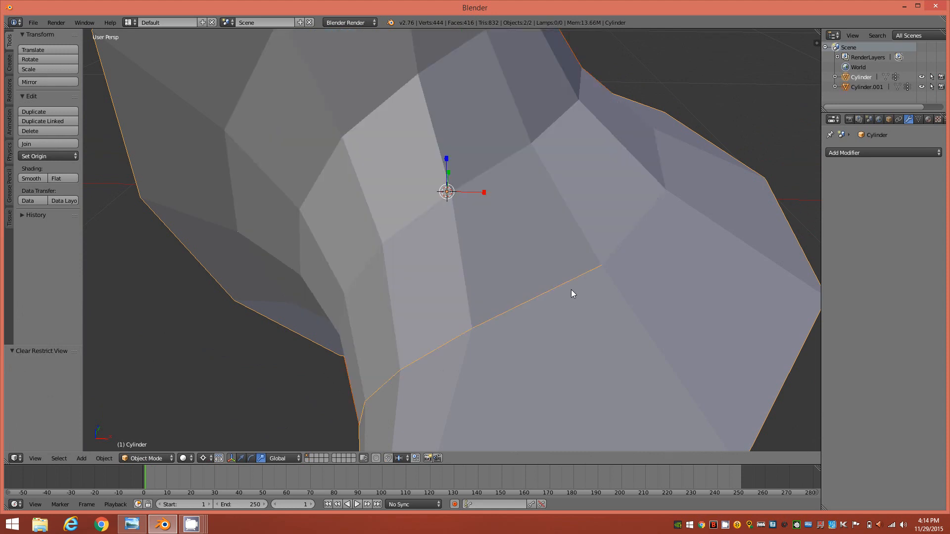
pyautogui.moveTo(563, 221); pyautogui.dragTo(575, 204, button='middle')
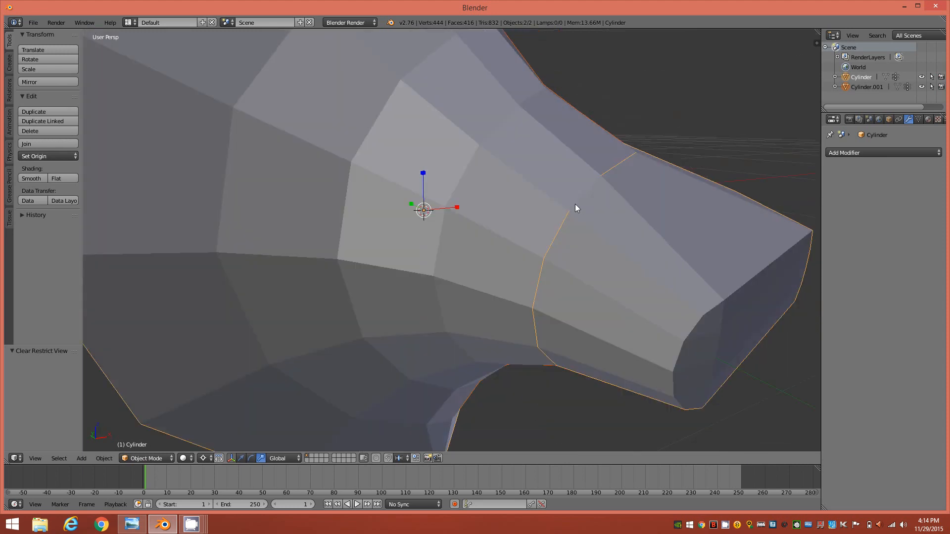
pyautogui.scroll(-2, 524, 222)
pyautogui.moveTo(482, 238); pyautogui.dragTo(465, 257, button='middle')
# Step: Select the central piece Cylinder.001 and scale its whole mesh to 0.8 in Edit Mode
pyautogui.rightClick(518, 234)
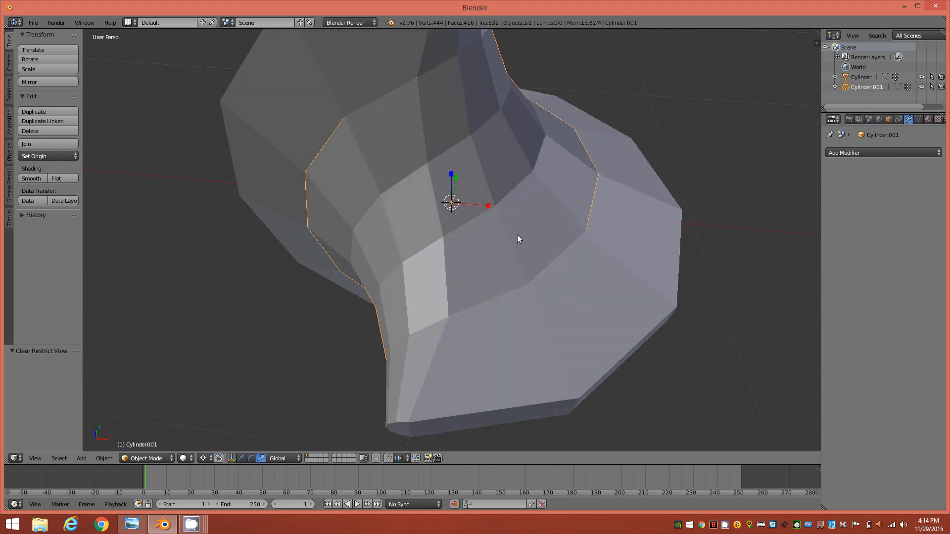
pyautogui.press('Tab')
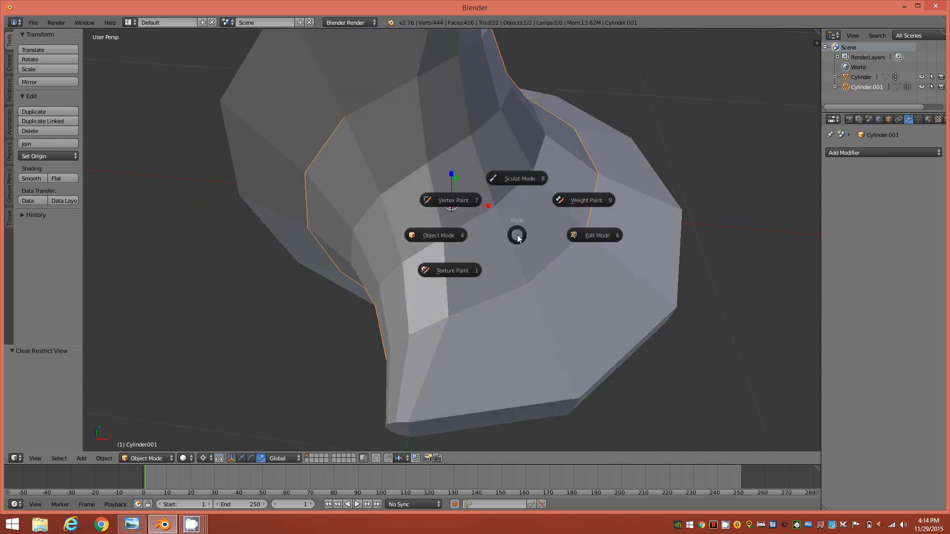
pyautogui.click(582, 238)
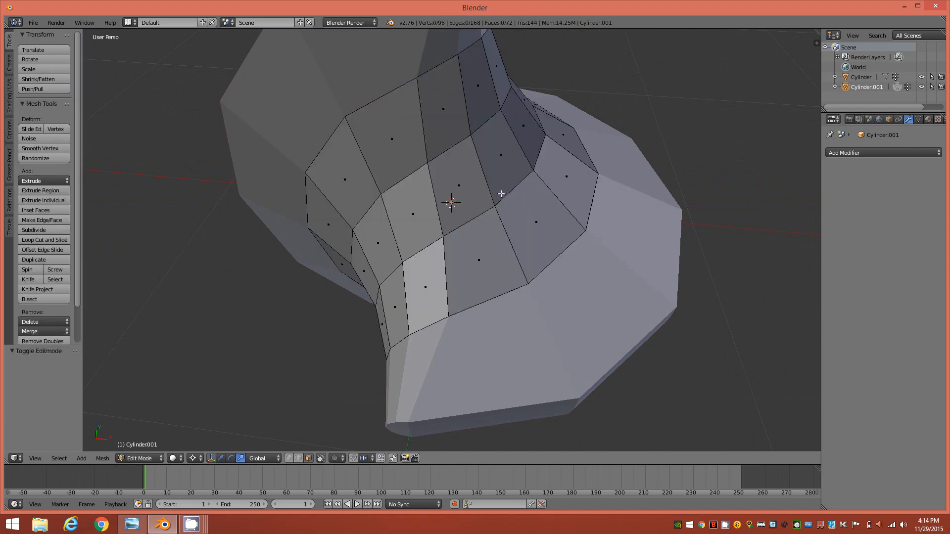
pyautogui.press('a')
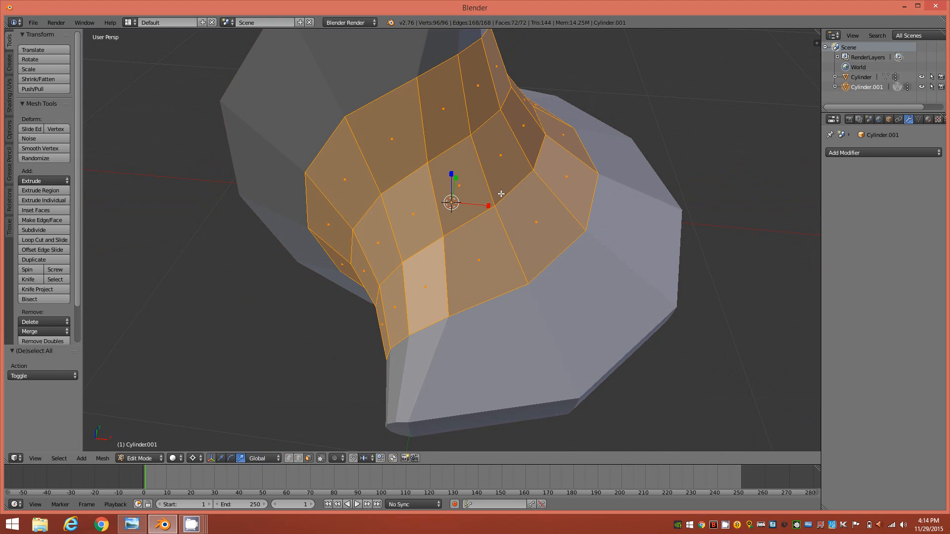
pyautogui.press('s')
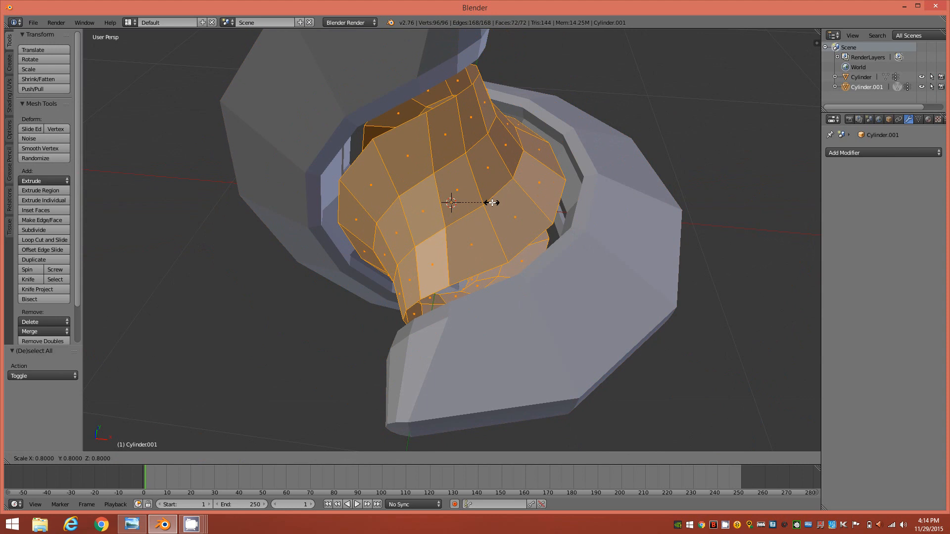
pyautogui.click(493, 203)
pyautogui.moveTo(543, 230); pyautogui.dragTo(619, 237, button='middle')
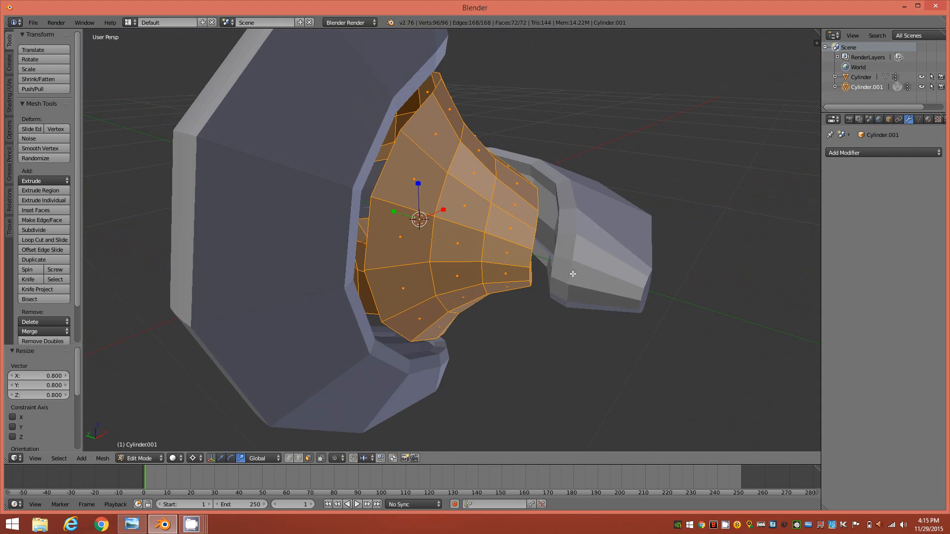
# Step: Switch the central piece's mesh to edge selection and clear the selection
pyautogui.press('2')
pyautogui.press('a')
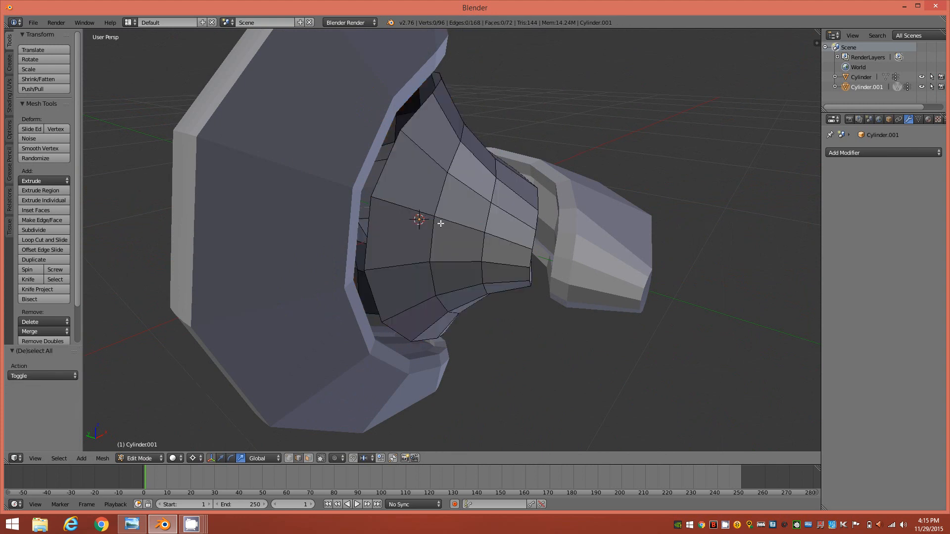
pyautogui.moveTo(536, 218); pyautogui.dragTo(467, 183, button='middle')
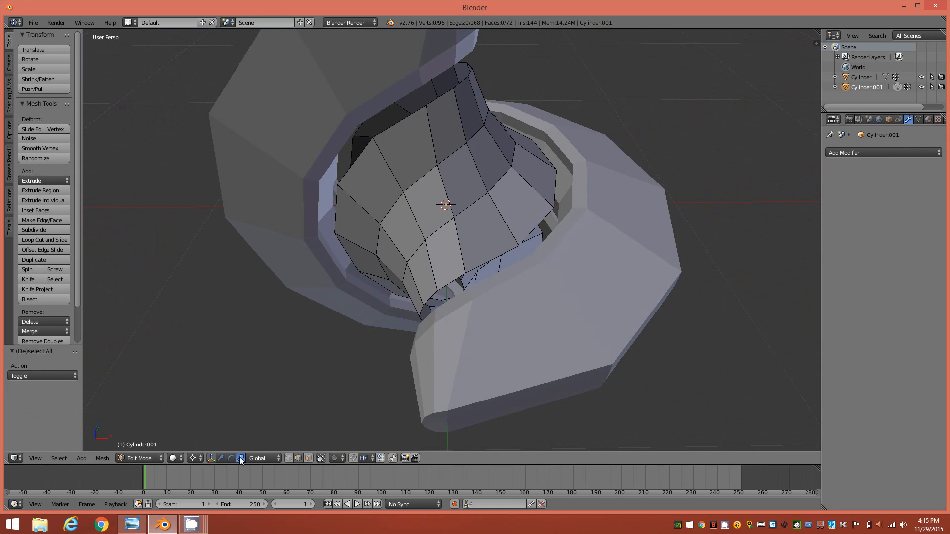
# Step: Compare the central piece with the perforated web in the sphericon.png reference in Windows Photo Viewer, returning to Blender
pyautogui.click(133, 525)
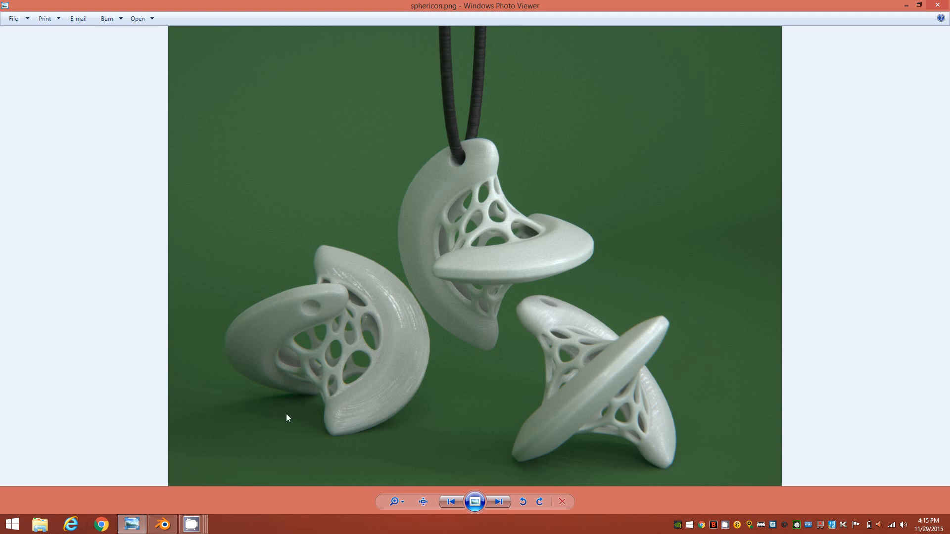
pyautogui.click(163, 524)
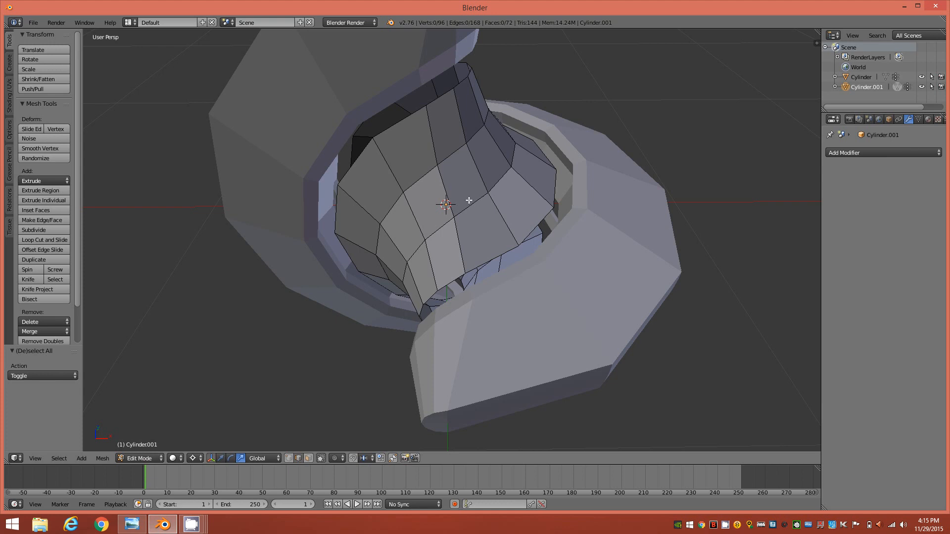
pyautogui.moveTo(561, 210); pyautogui.dragTo(587, 163, button='middle')
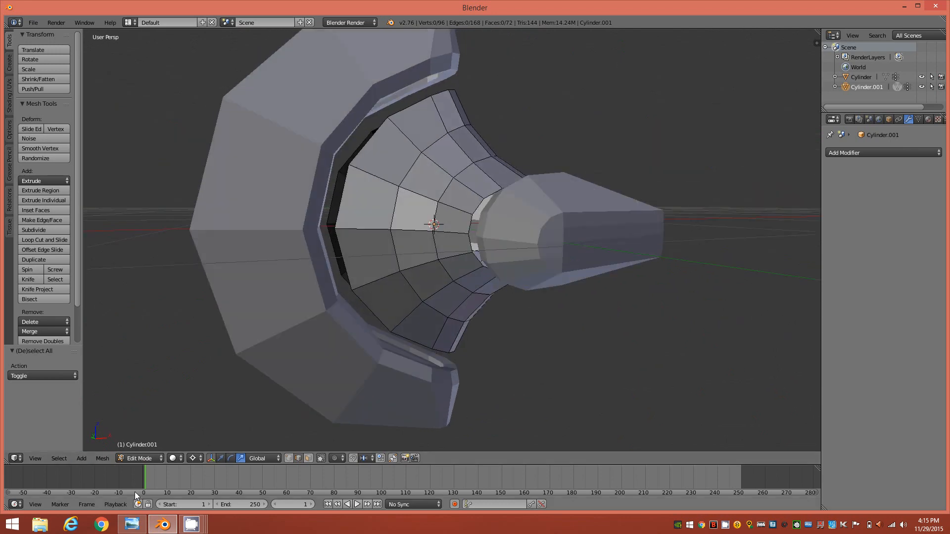
pyautogui.click(132, 525)
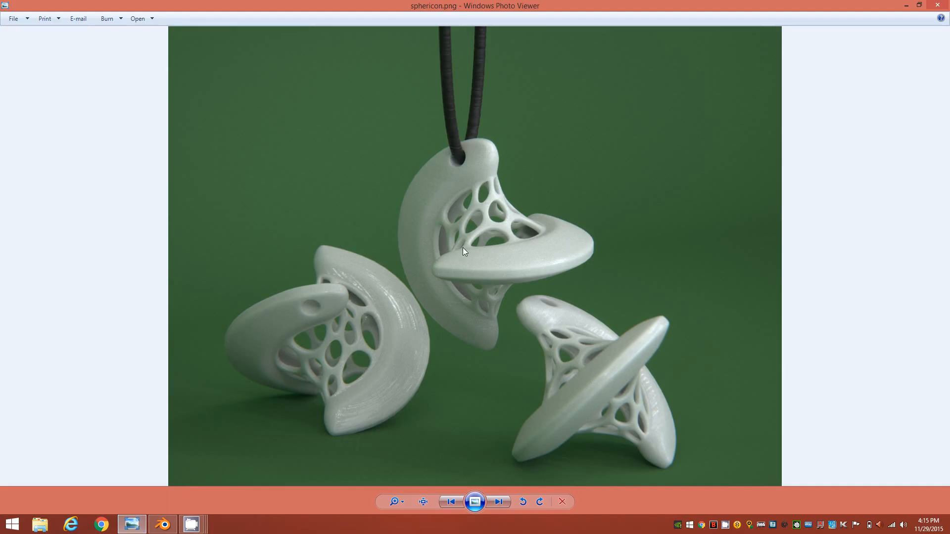
pyautogui.click(163, 525)
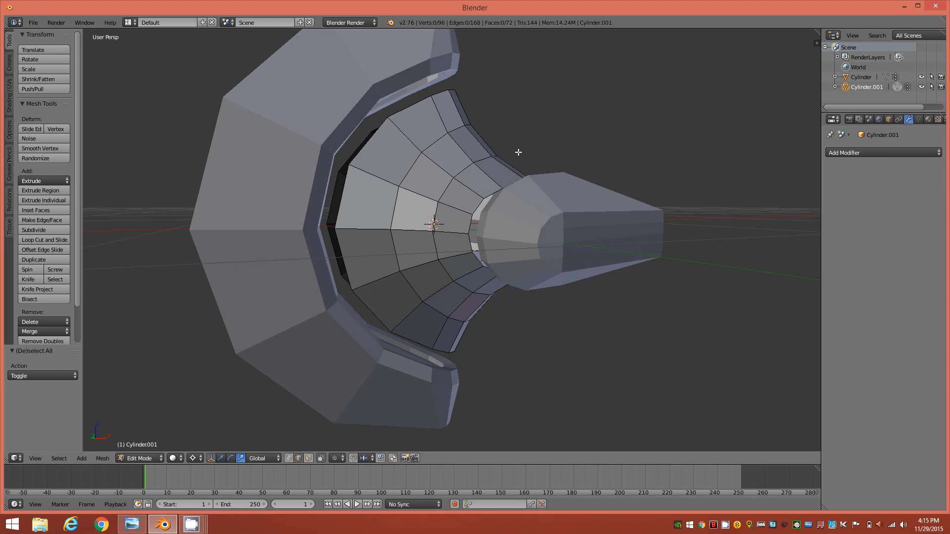
# Step: Select the ring of crosswise edges in the middle band of the central piece
pyautogui.moveTo(469, 134); pyautogui.dragTo(340, 172, button='middle')
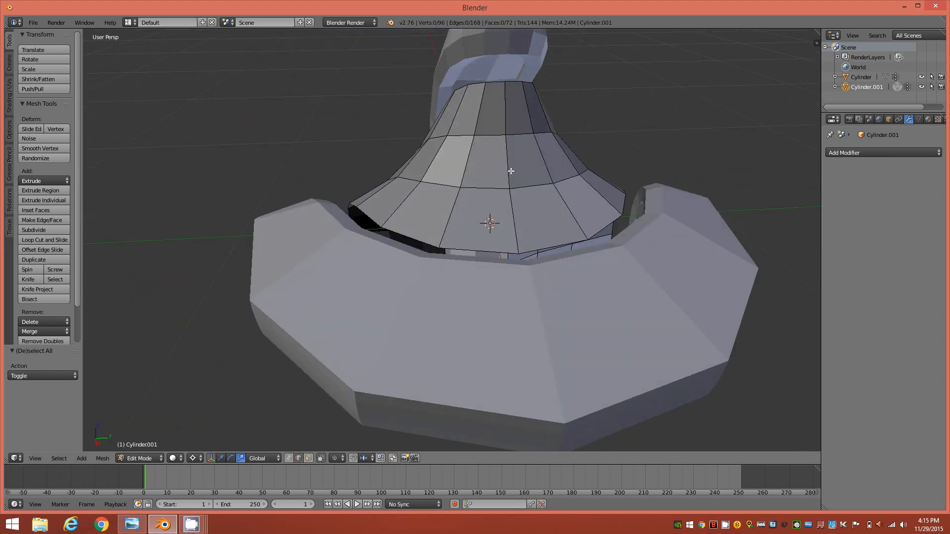
pyautogui.moveTo(502, 168); pyautogui.dragTo(521, 176, button='middle')
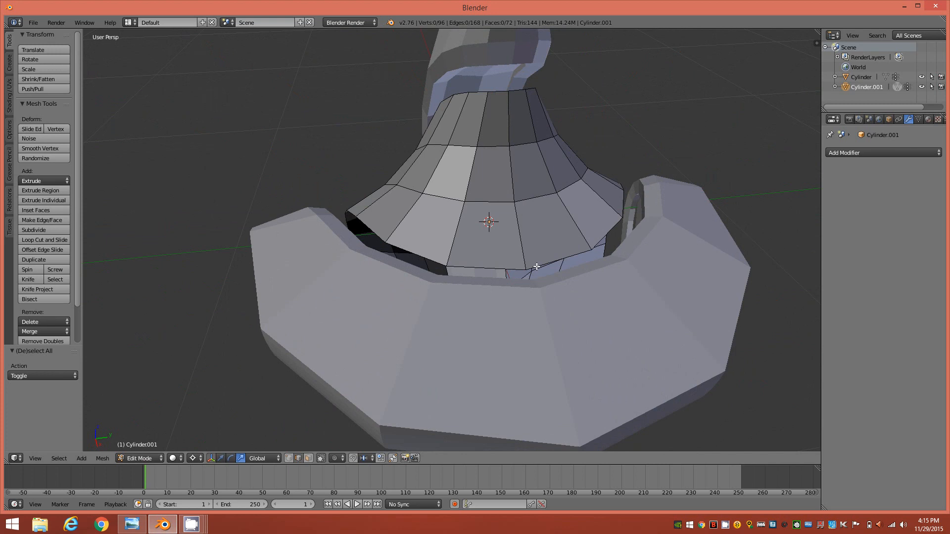
pyautogui.keyDown('ctrl'); pyautogui.keyDown('alt'); pyautogui.rightClick(511, 174); pyautogui.keyUp('alt'); pyautogui.keyUp('ctrl')
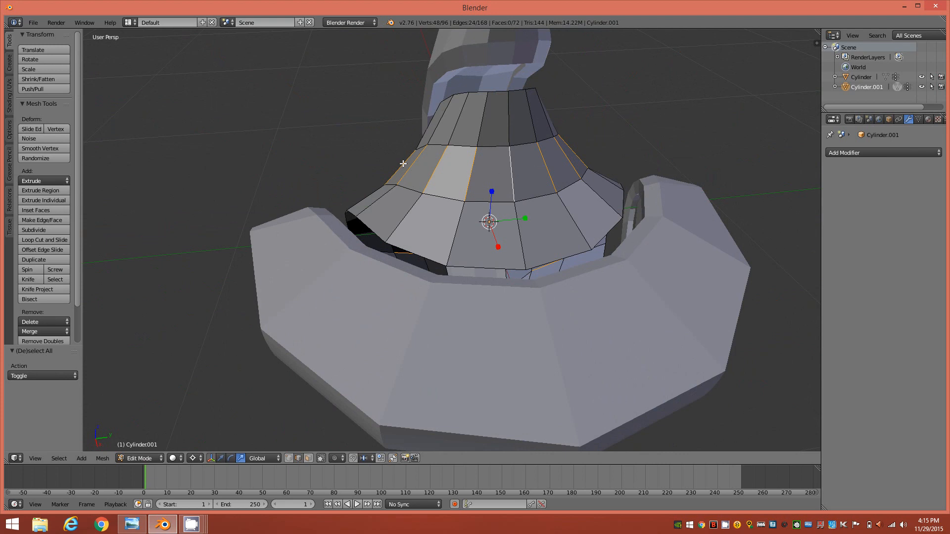
pyautogui.moveTo(467, 184)
pyautogui.mouseDown(button='middle')
pyautogui.moveTo(547, 184)
pyautogui.moveTo(610, 155)
pyautogui.moveTo(596, 142)
pyautogui.moveTo(486, 206)
pyautogui.moveTo(458, 194)
pyautogui.moveTo(466, 197)
pyautogui.mouseUp(button='middle')
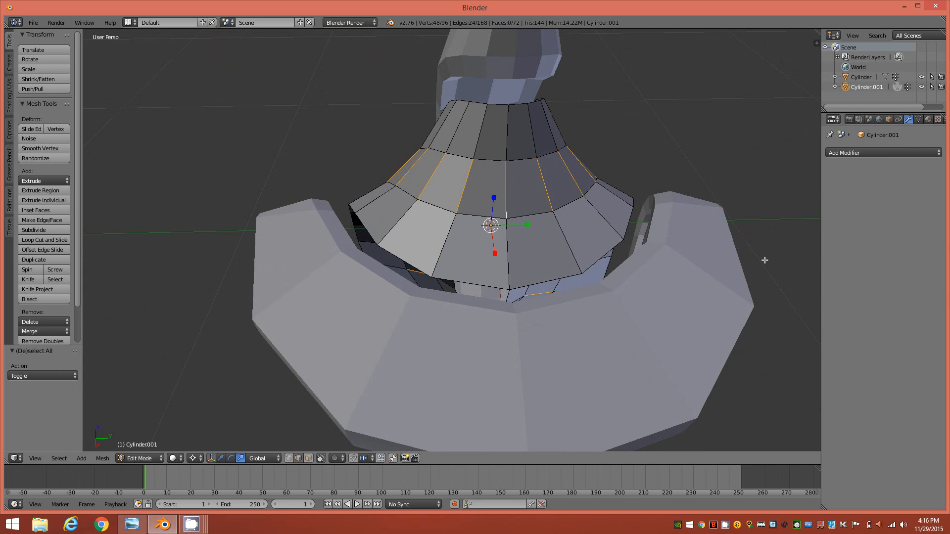
# Step: Apply Checker Deselect to the selected edge ring, keeping every second edge of the middle band
pyautogui.press('KP_3')
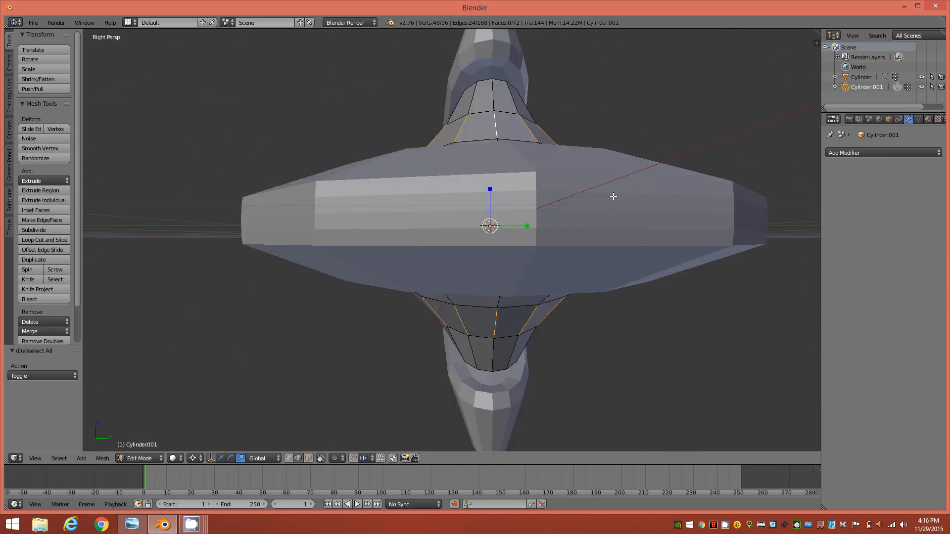
pyautogui.keyDown('shift'); pyautogui.moveTo(602, 202); pyautogui.dragTo(554, 219, button='middle'); pyautogui.keyUp('shift')
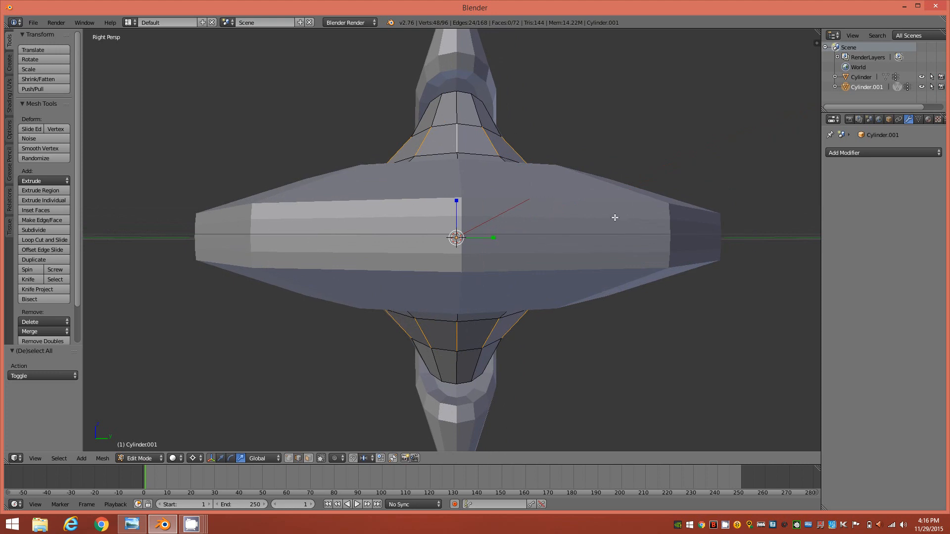
pyautogui.press('KP_1')
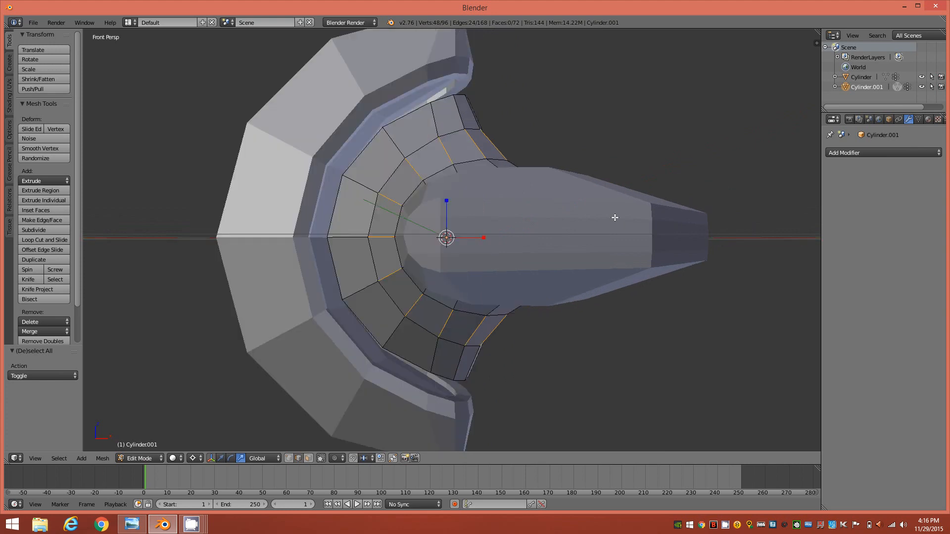
pyautogui.press('KP_3')
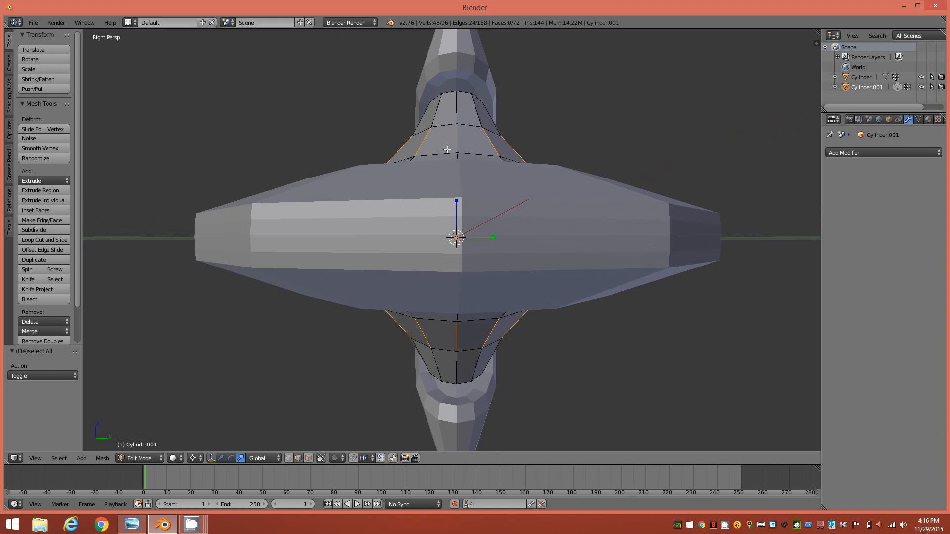
pyautogui.moveTo(478, 123); pyautogui.dragTo(417, 160, button='middle')
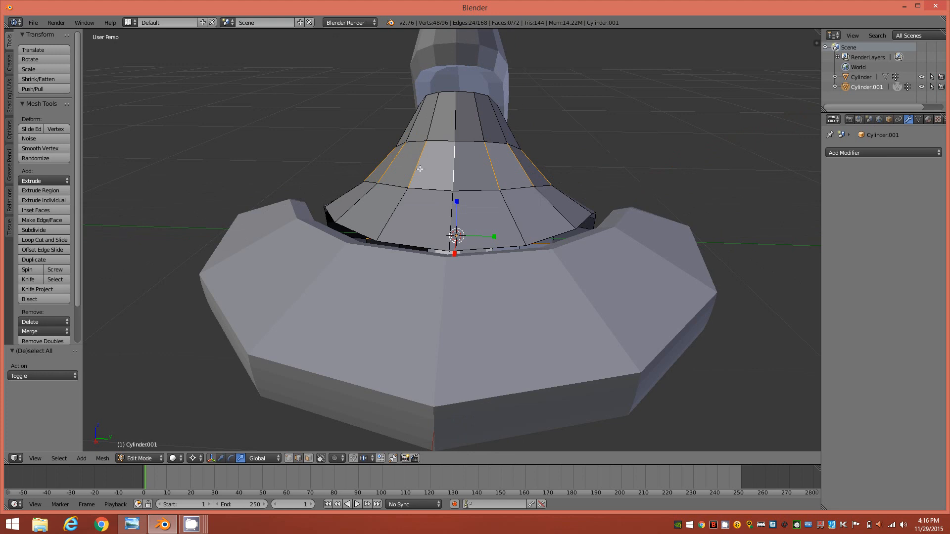
pyautogui.moveTo(491, 161); pyautogui.dragTo(495, 160, button='middle')
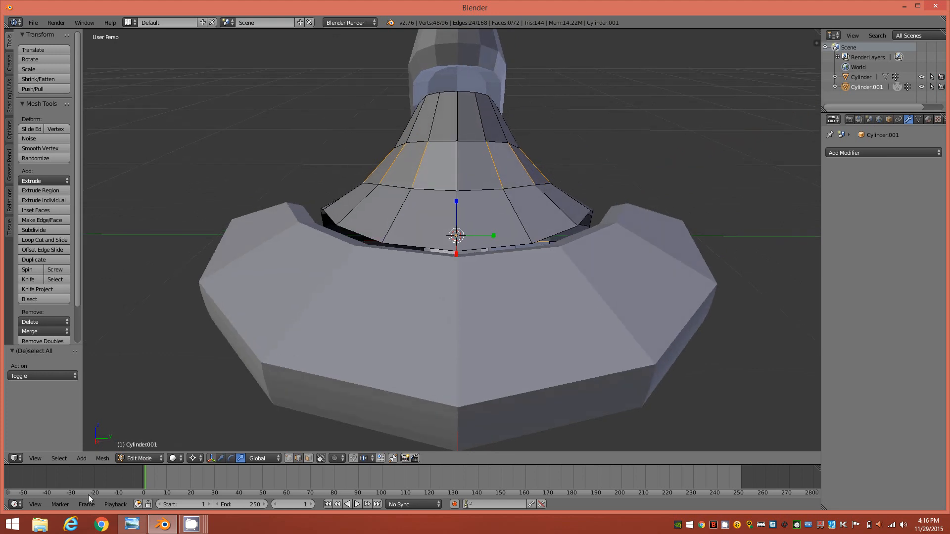
pyautogui.click(59, 458)
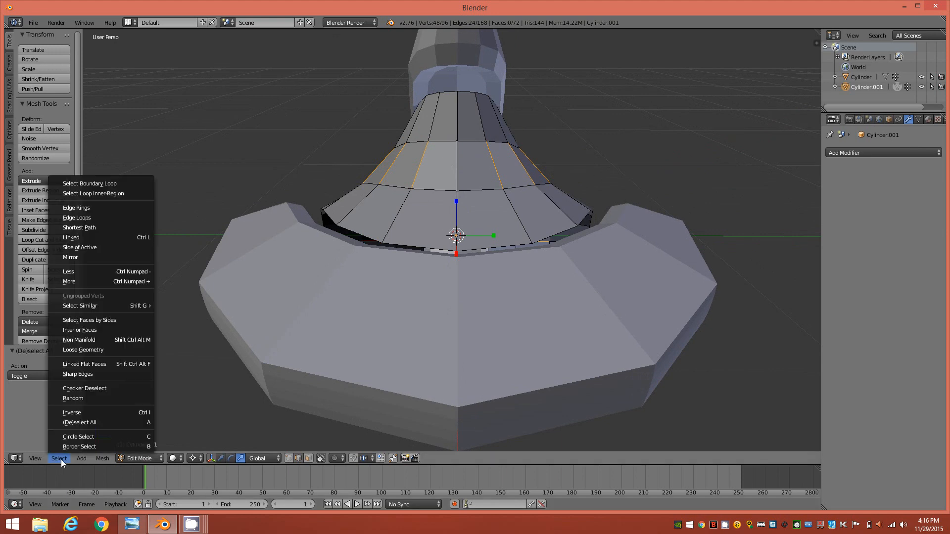
pyautogui.click(103, 388)
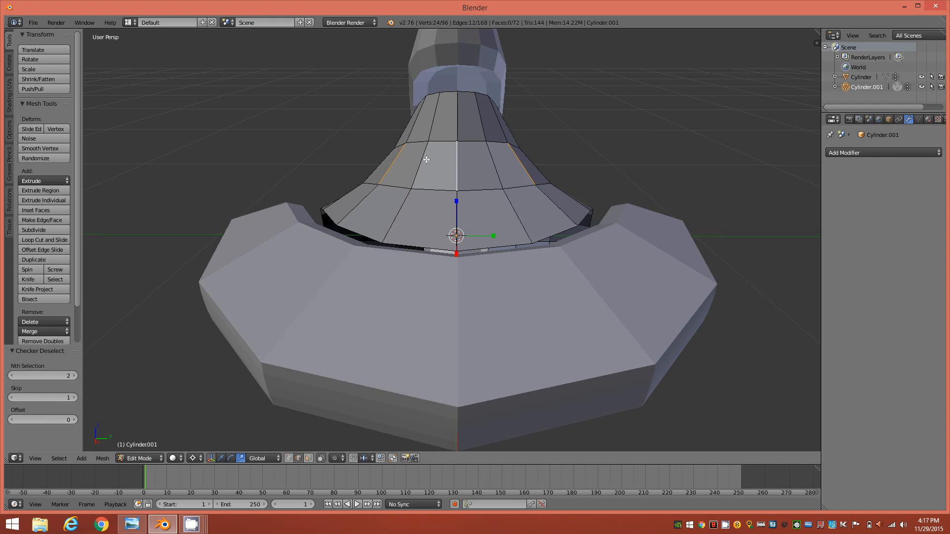
pyautogui.moveTo(452, 196); pyautogui.dragTo(494, 178, button='middle')
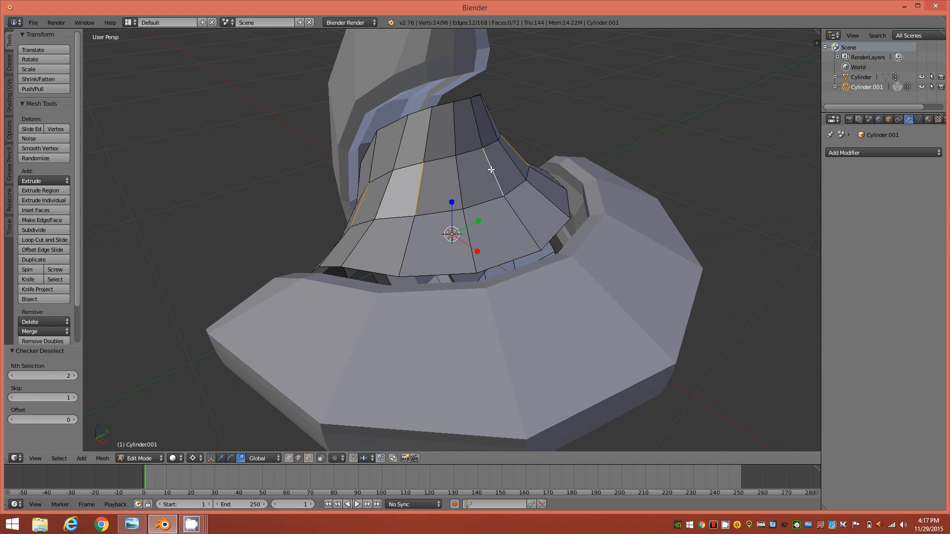
pyautogui.moveTo(505, 184); pyautogui.dragTo(476, 175, button='middle')
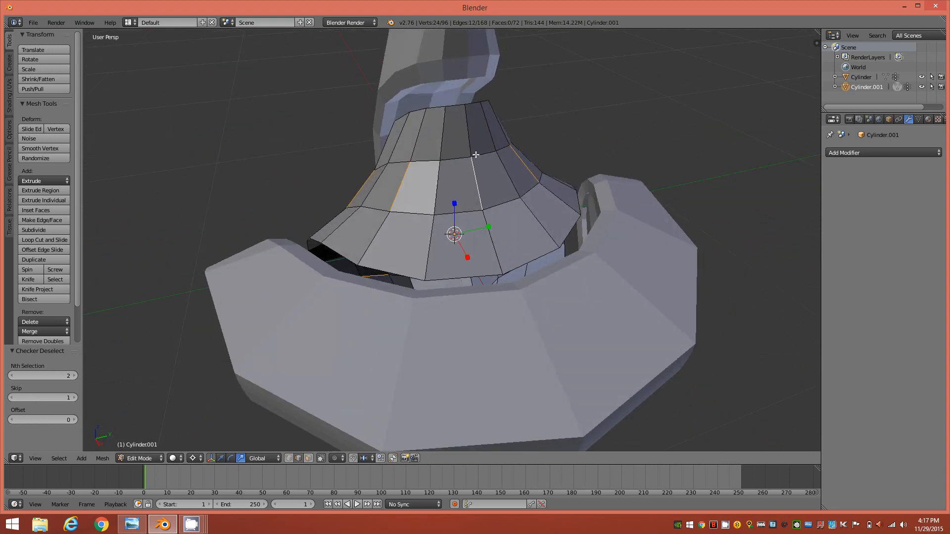
# Step: Try to dissolve the alternate crosswise edges selected in the middle band of the central piece
pyautogui.moveTo(498, 190); pyautogui.dragTo(208, 317, button='middle')
pyautogui.moveTo(518, 234); pyautogui.dragTo(493, 255, button='middle')
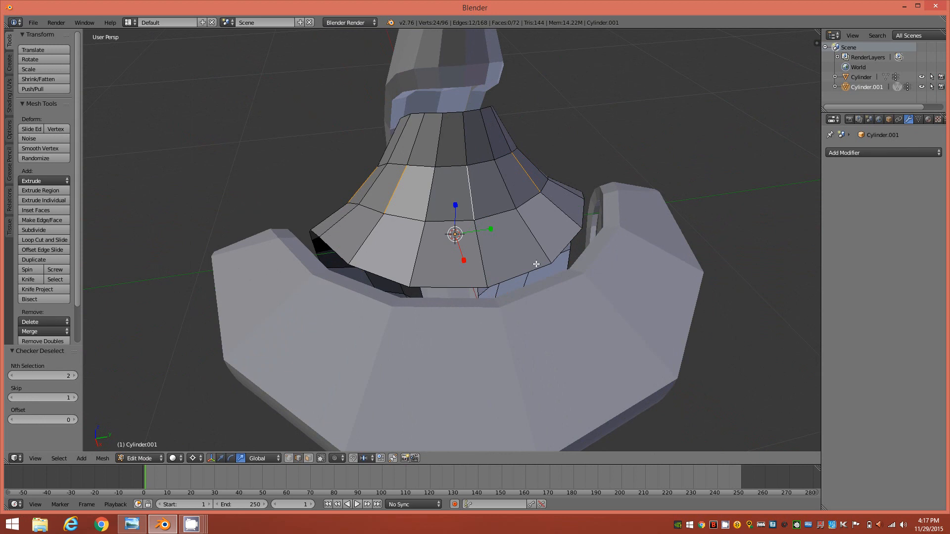
pyautogui.press('x')
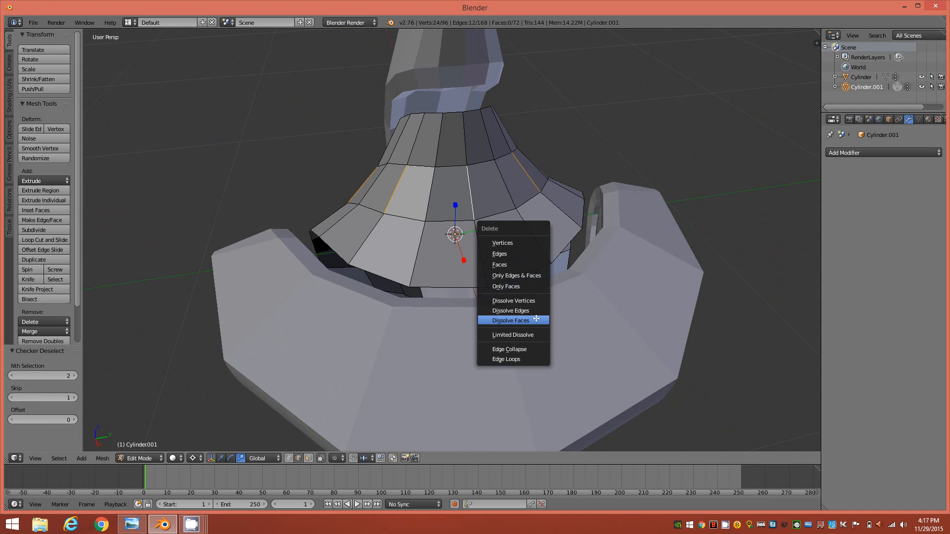
pyautogui.click(532, 311)
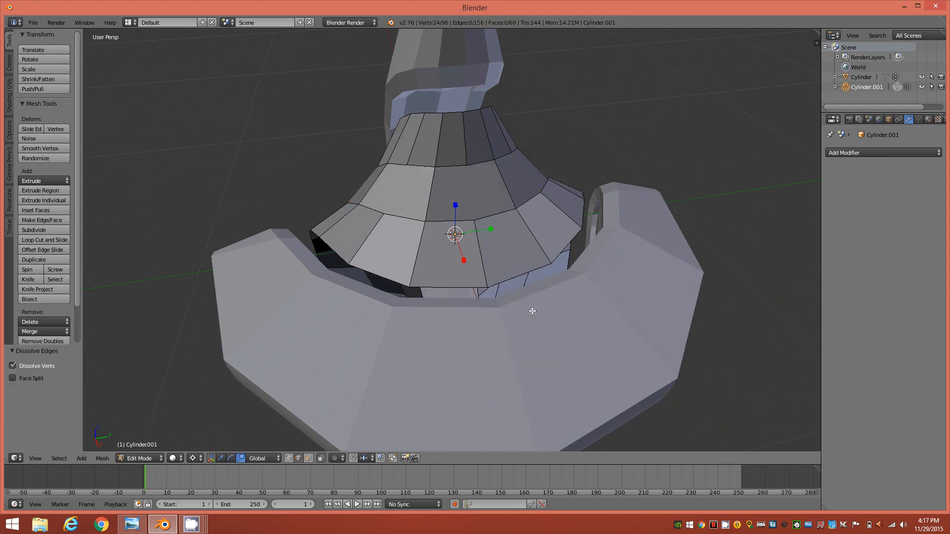
pyautogui.hotkey('ctrl', 'z')
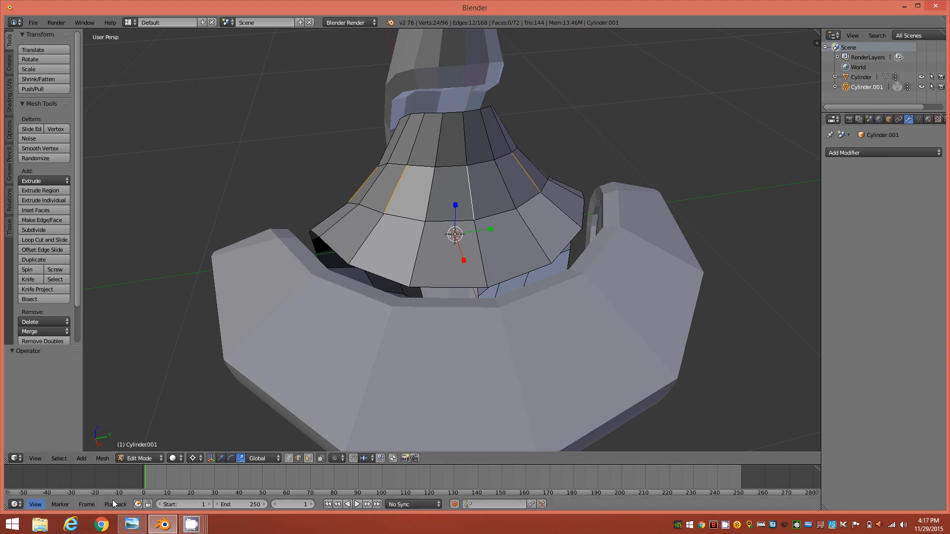
# Step: Scale the selected alternate middle-band edges by 1.5, using Individual Origins as pivot point and Normal as transform orientation
pyautogui.click(201, 459)
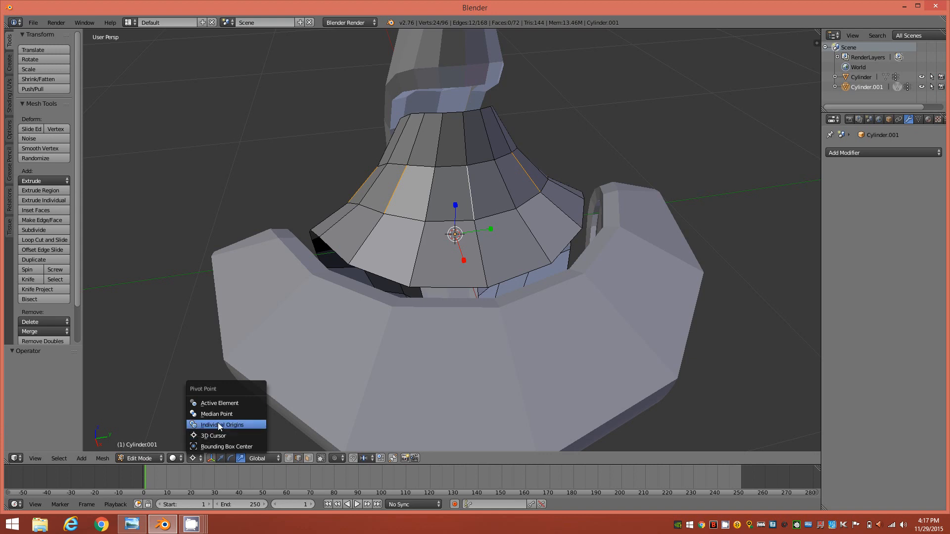
pyautogui.click(218, 425)
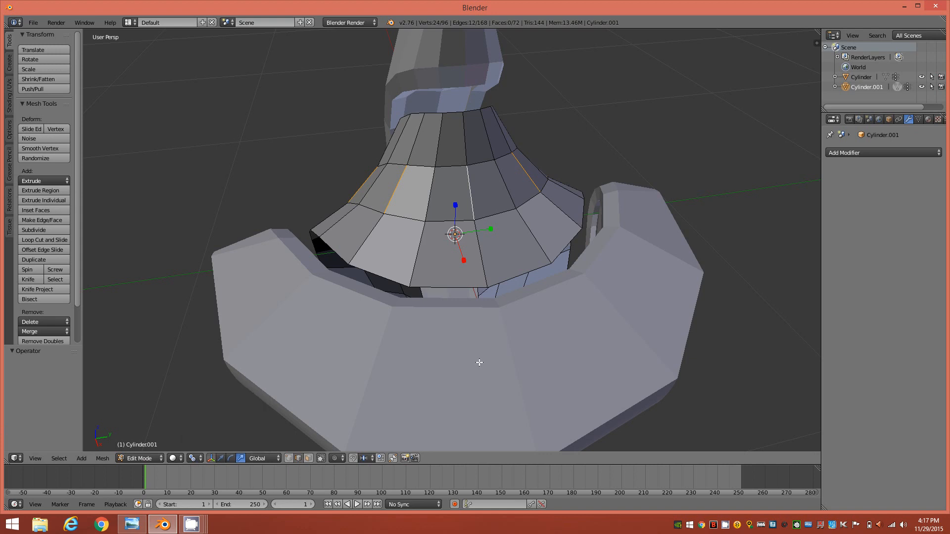
pyautogui.click(268, 458)
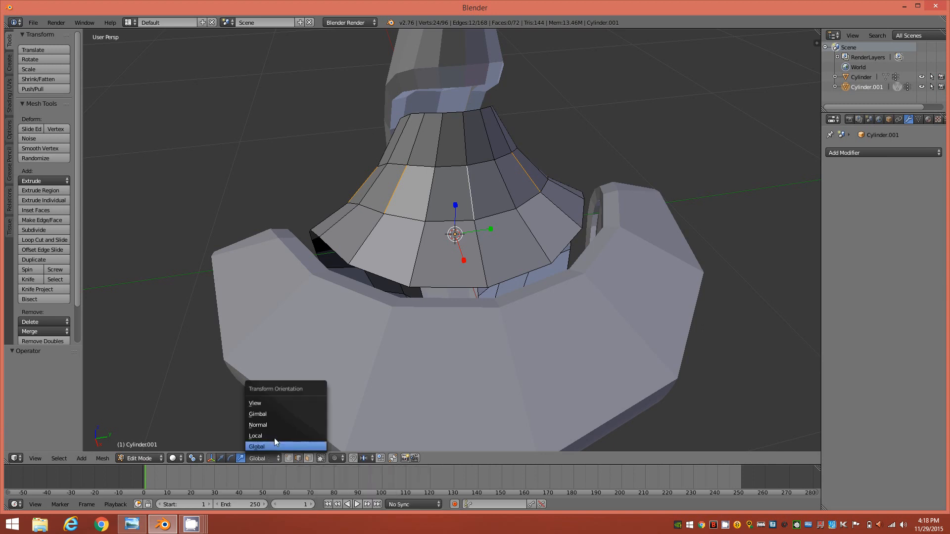
pyautogui.click(278, 422)
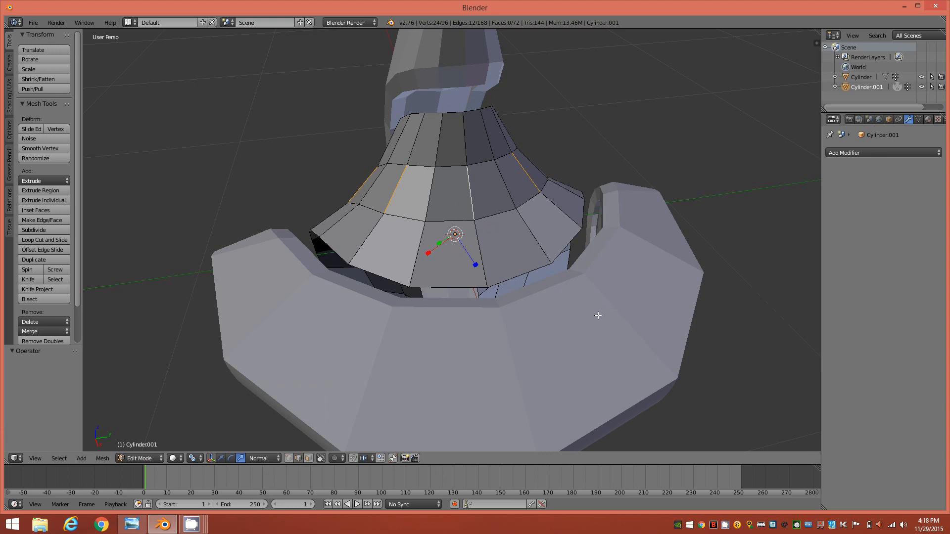
pyautogui.press('s')
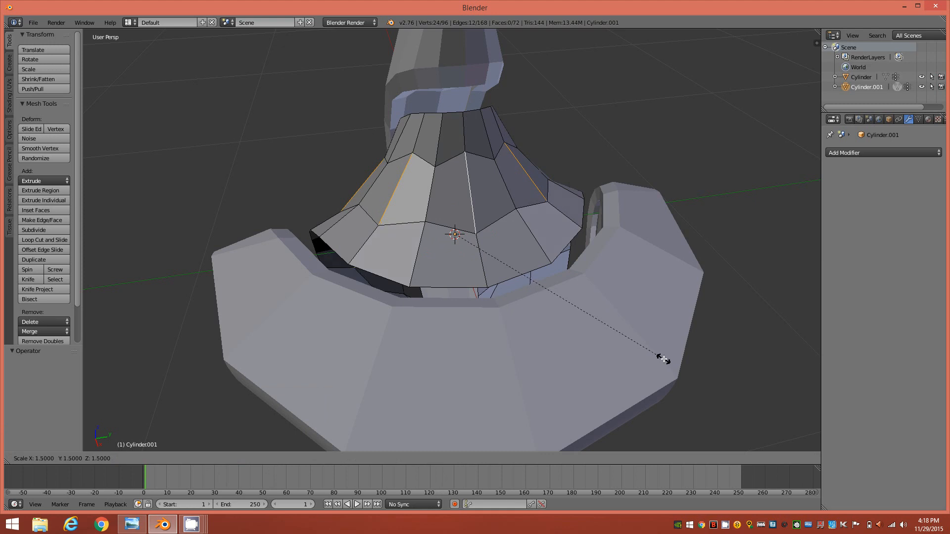
pyautogui.click(662, 359)
pyautogui.moveTo(510, 315); pyautogui.dragTo(514, 197, button='middle')
pyautogui.moveTo(611, 219); pyautogui.dragTo(505, 261, button='middle')
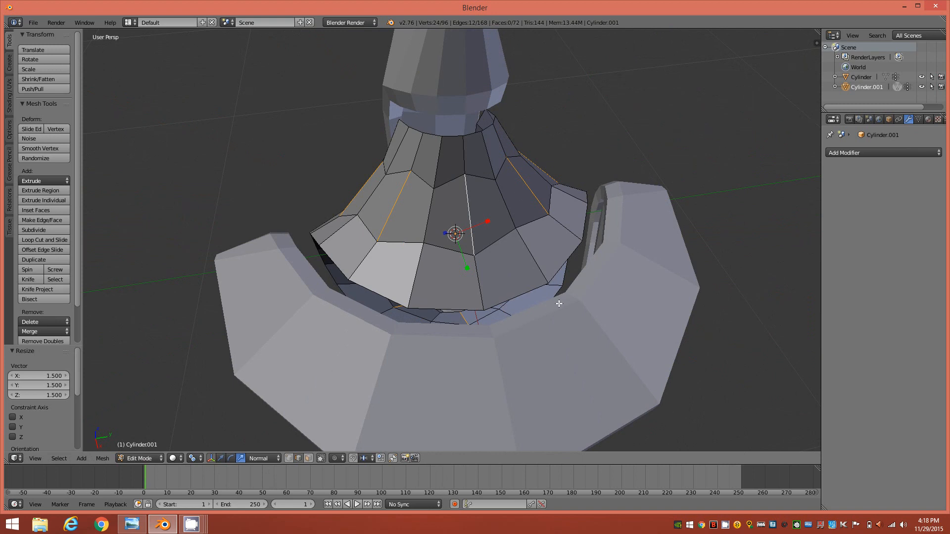
# Step: Dissolve the scaled middle-band edges with Dissolve Verts turned off
pyautogui.press('x')
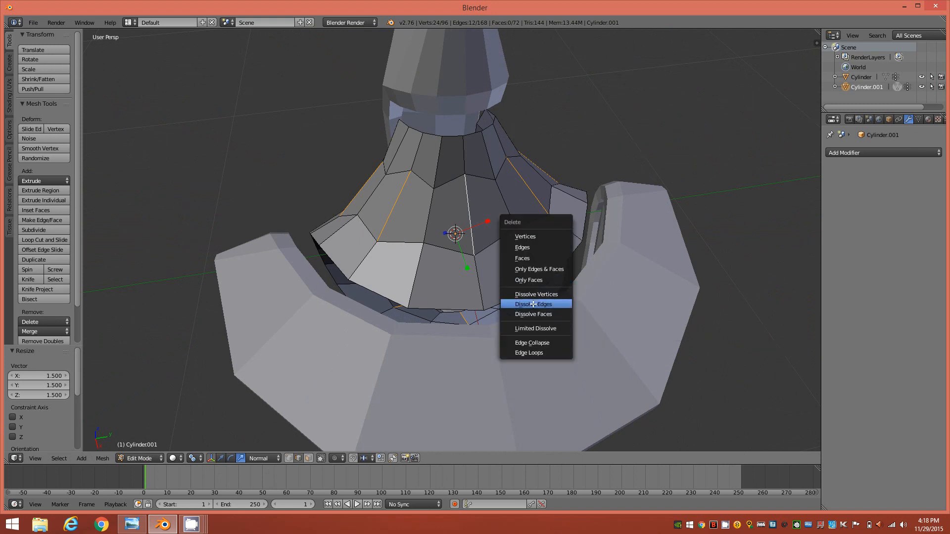
pyautogui.click(533, 305)
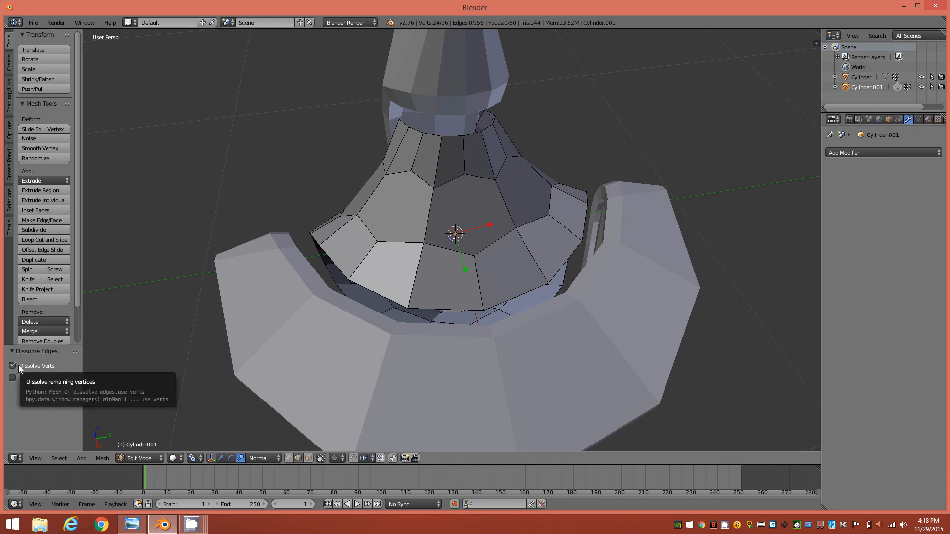
pyautogui.click(20, 367)
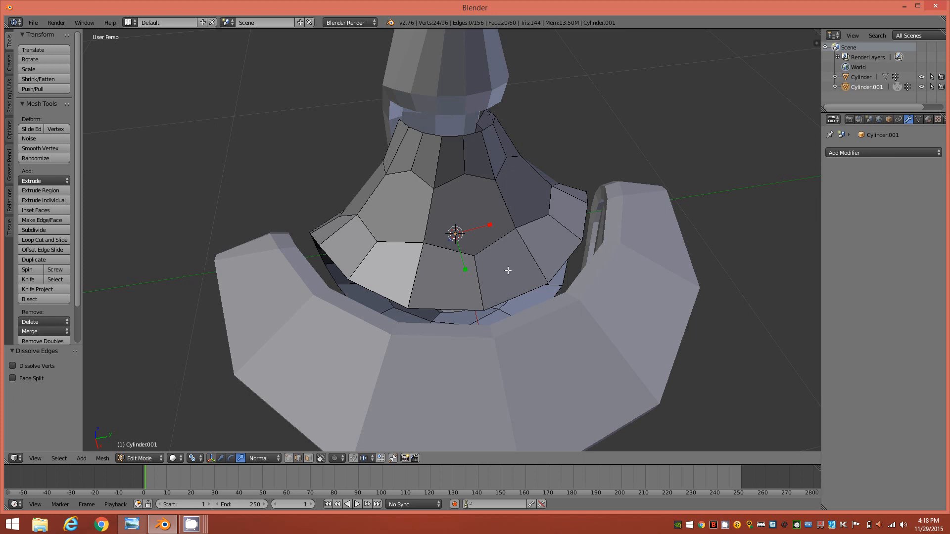
# Step: Select the ring of crosswise edges in the wide outer band below the middle band
pyautogui.moveTo(508, 271); pyautogui.dragTo(521, 239, button='middle')
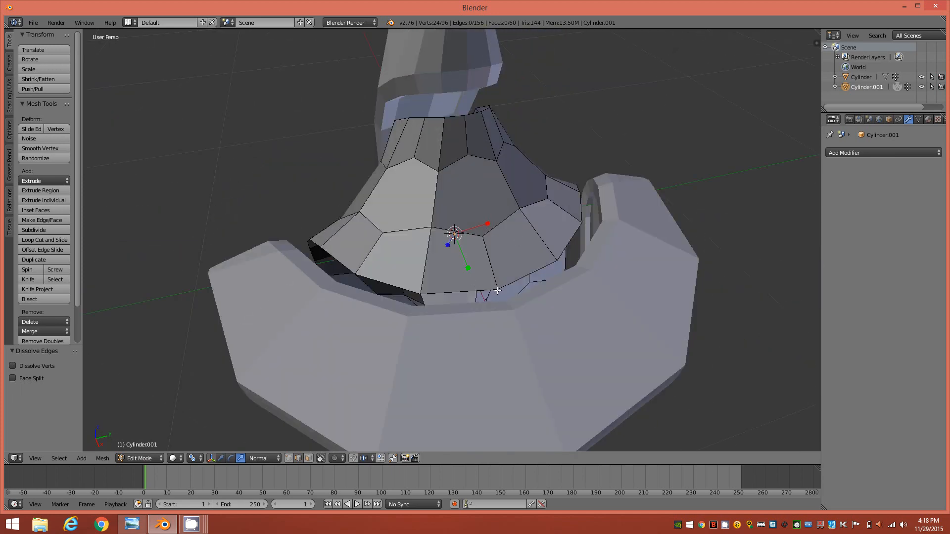
pyautogui.moveTo(519, 229); pyautogui.dragTo(479, 243, button='middle')
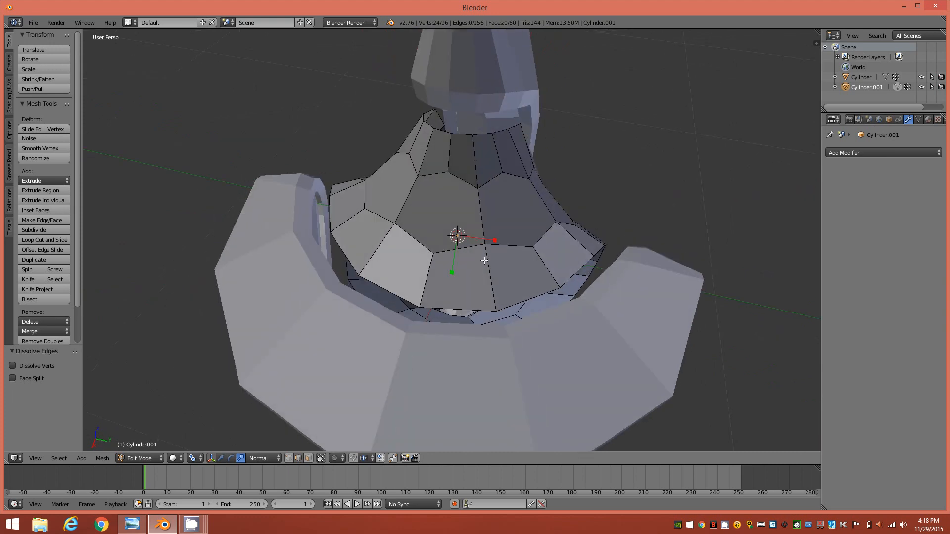
pyautogui.moveTo(434, 287); pyautogui.dragTo(494, 269, button='middle')
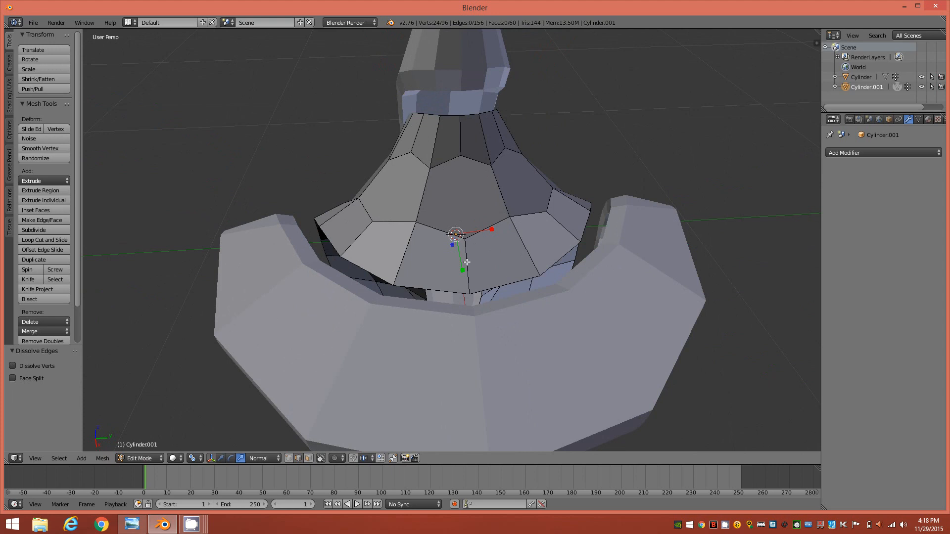
pyautogui.keyDown('ctrl'); pyautogui.keyDown('alt'); pyautogui.rightClick(466, 263); pyautogui.keyUp('alt'); pyautogui.keyUp('ctrl')
pyautogui.moveTo(505, 232); pyautogui.dragTo(546, 238, button='middle')
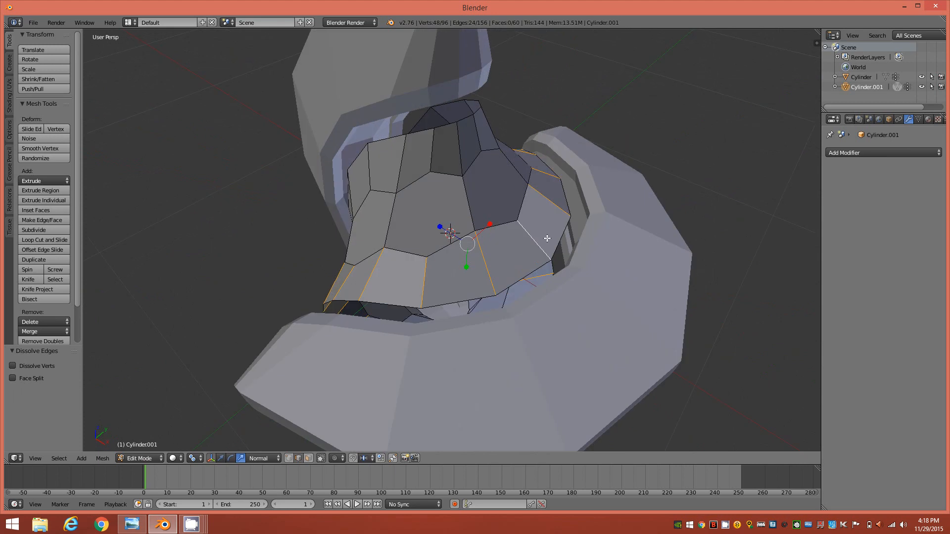
# Step: Dissolve every second edge of the selected outer-band ring, using Checker Deselect with an offset of 1 to pick them
pyautogui.click(59, 459)
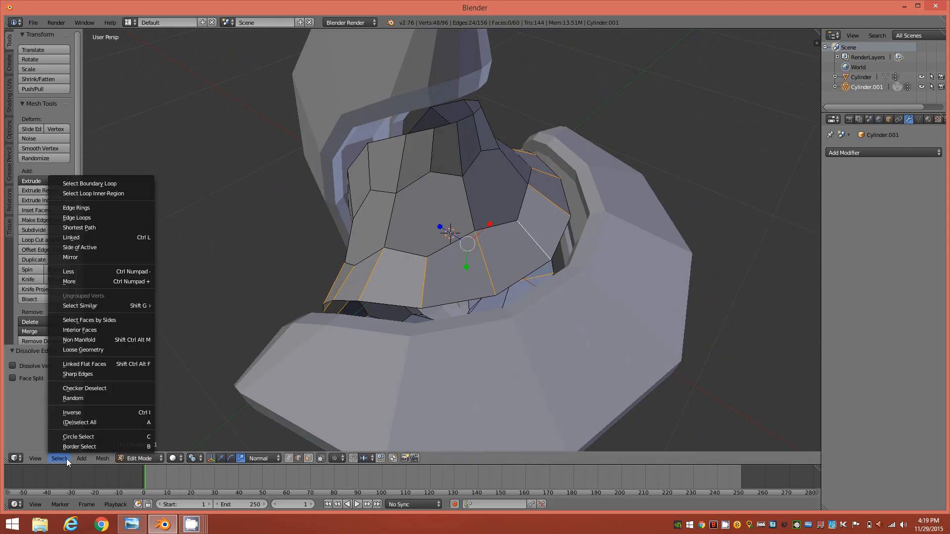
pyautogui.click(94, 385)
pyautogui.moveTo(515, 230); pyautogui.dragTo(465, 251, button='middle')
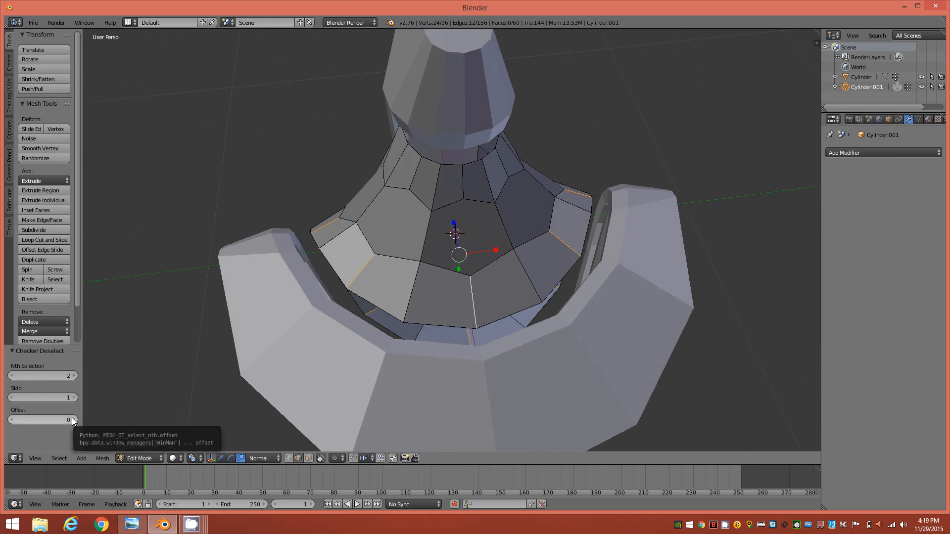
pyautogui.click(72, 420)
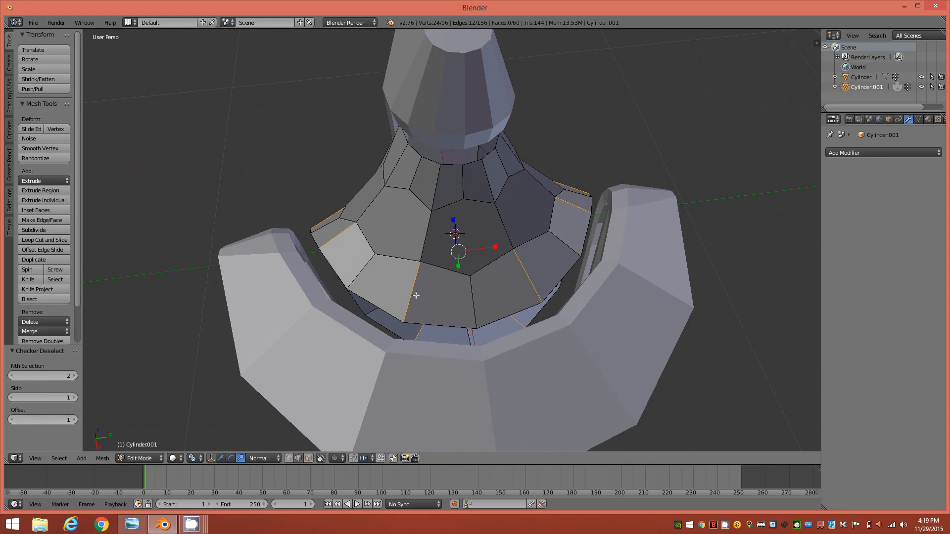
pyautogui.moveTo(540, 255)
pyautogui.mouseDown(button='middle')
pyautogui.moveTo(557, 246)
pyautogui.moveTo(514, 242)
pyautogui.moveTo(563, 241)
pyautogui.moveTo(547, 244)
pyautogui.mouseUp(button='middle')
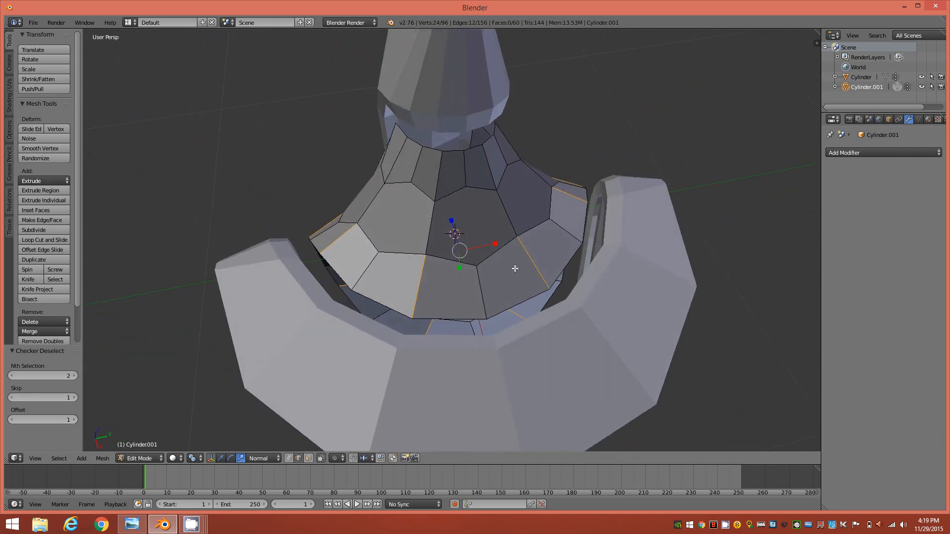
pyautogui.press('x')
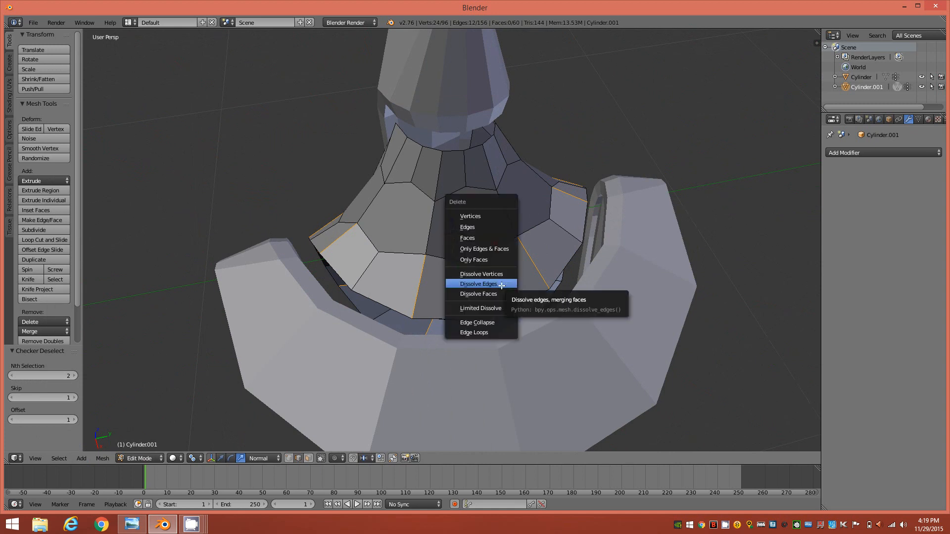
pyautogui.click(501, 285)
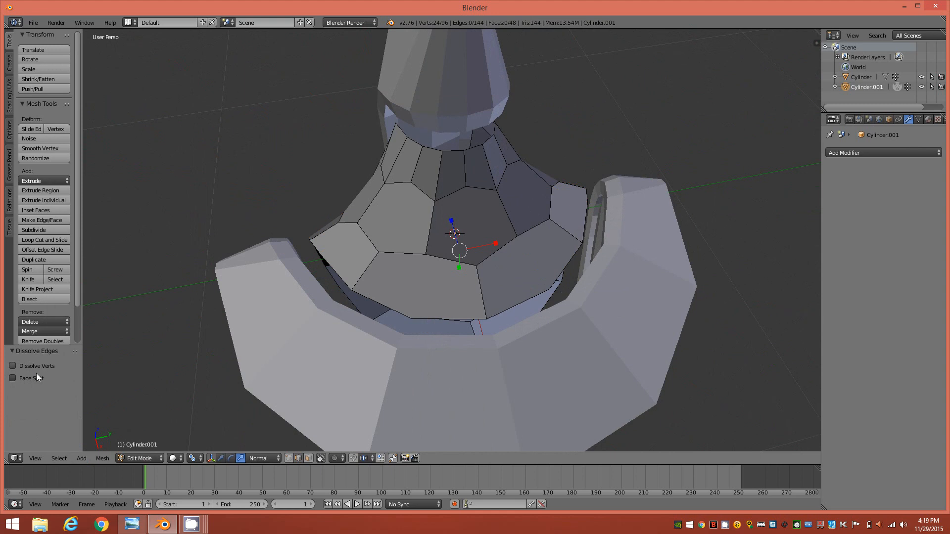
# Step: Select the ring of crosswise edges in the narrow band above the middle band of the central piece
pyautogui.moveTo(420, 282); pyautogui.dragTo(445, 213, button='middle')
pyautogui.rightClick(459, 148)
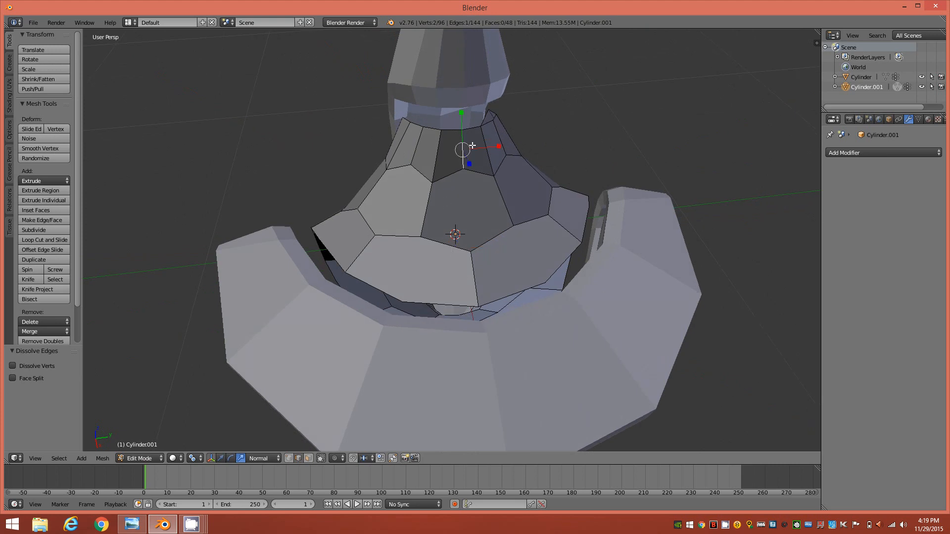
pyautogui.keyDown('ctrl'); pyautogui.keyDown('alt'); pyautogui.rightClick(435, 165); pyautogui.keyUp('alt'); pyautogui.keyUp('ctrl')
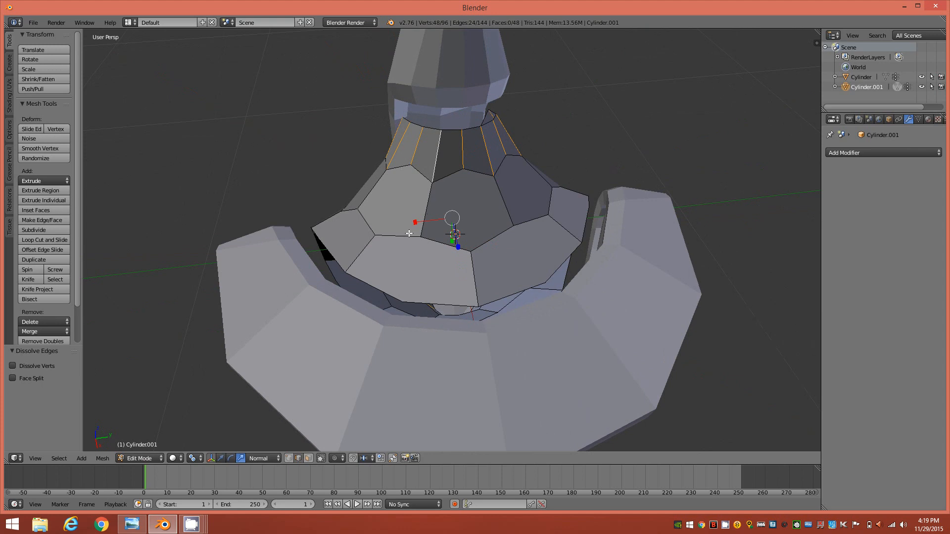
# Step: Dissolve every second edge of the selected narrow-band ring, using Checker Deselect with an offset of 0
pyautogui.click(71, 457)
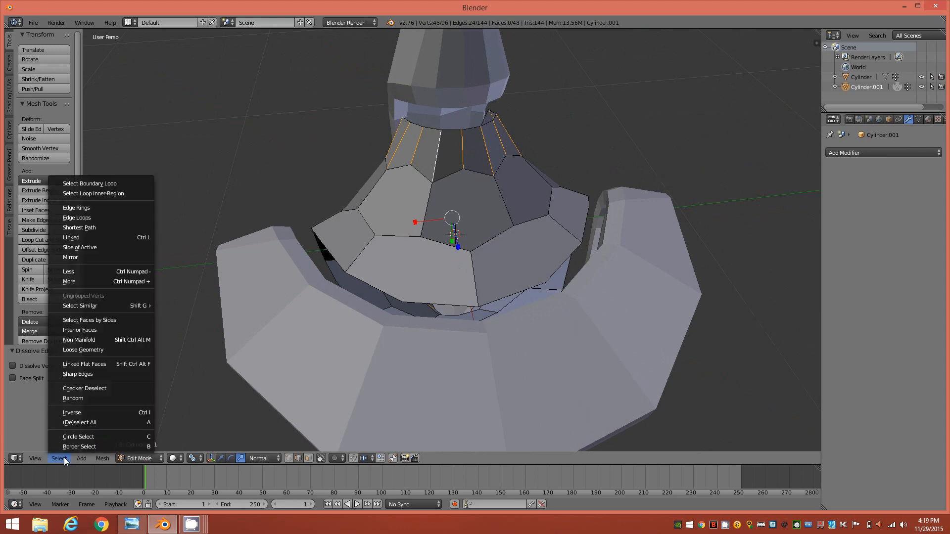
pyautogui.click(89, 388)
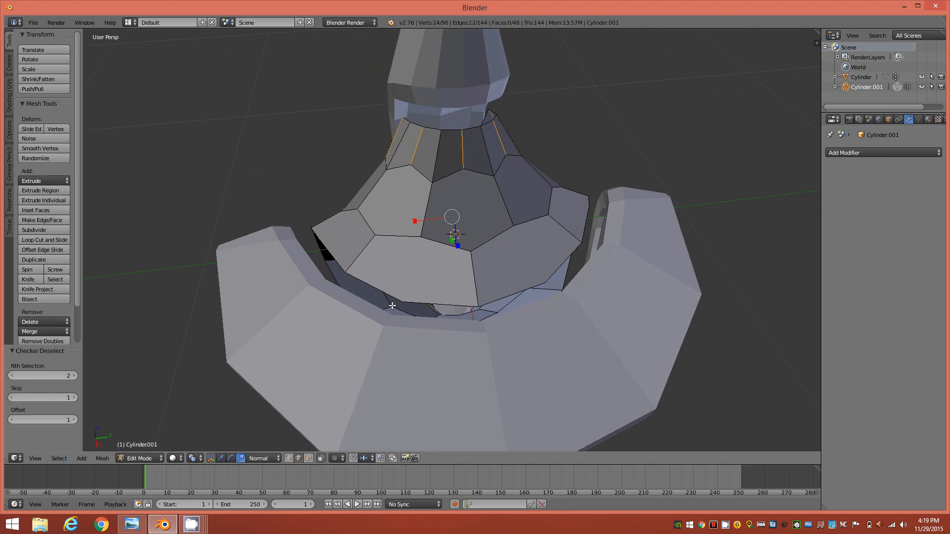
pyautogui.click(12, 419)
pyautogui.press('x')
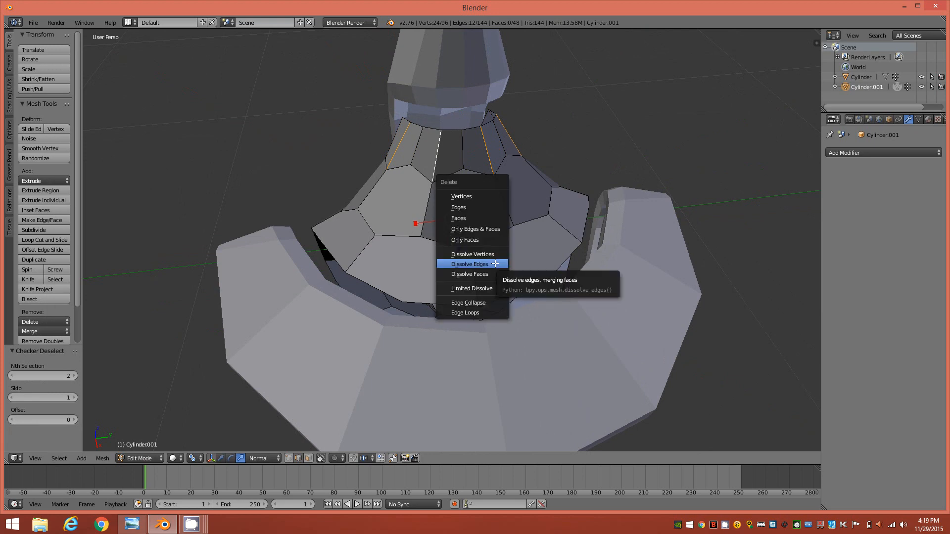
pyautogui.click(494, 264)
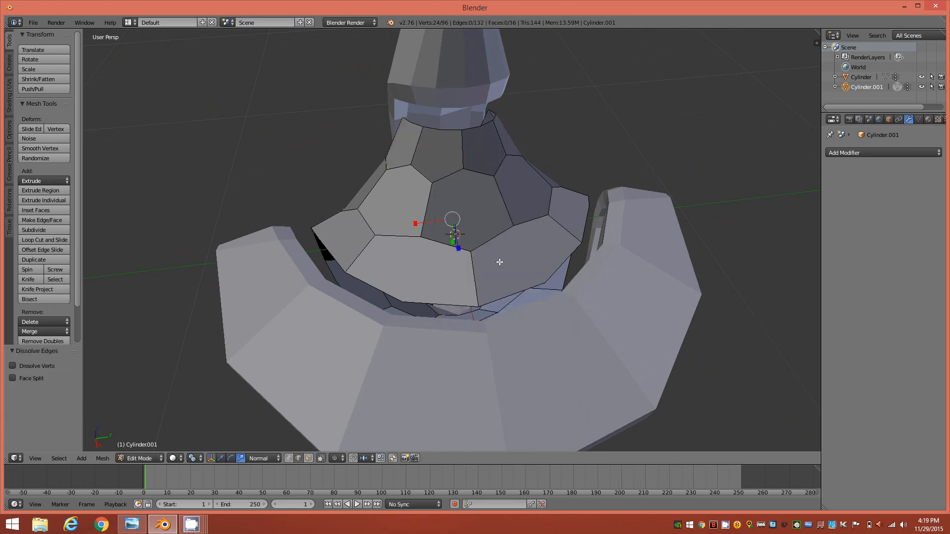
# Step: Examine the face pattern around the central piece from several sides, picking out edges along its open rim
pyautogui.press('a')
pyautogui.moveTo(494, 240); pyautogui.dragTo(678, 186, button='middle')
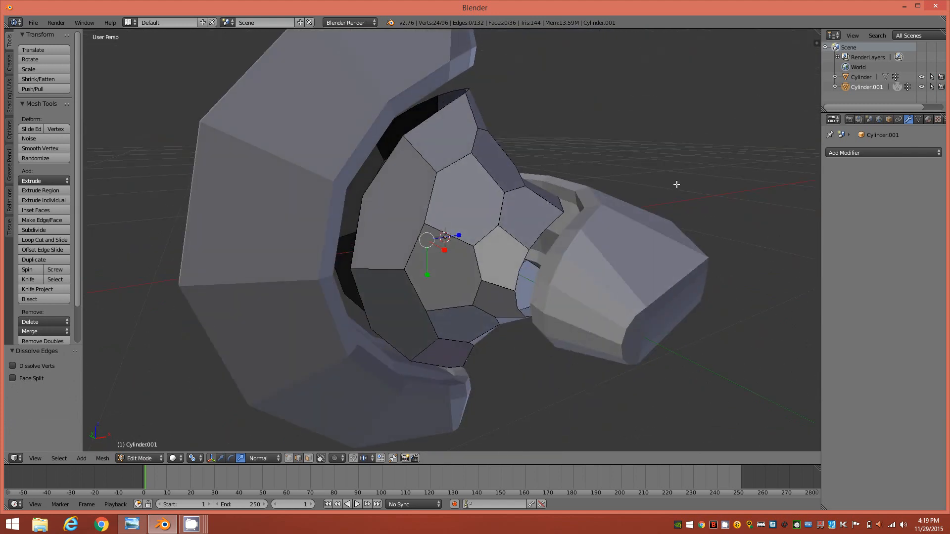
pyautogui.moveTo(515, 260); pyautogui.dragTo(523, 230, button='middle')
pyautogui.moveTo(525, 227); pyautogui.dragTo(464, 271, button='middle')
pyautogui.moveTo(459, 198); pyautogui.dragTo(567, 211, button='middle')
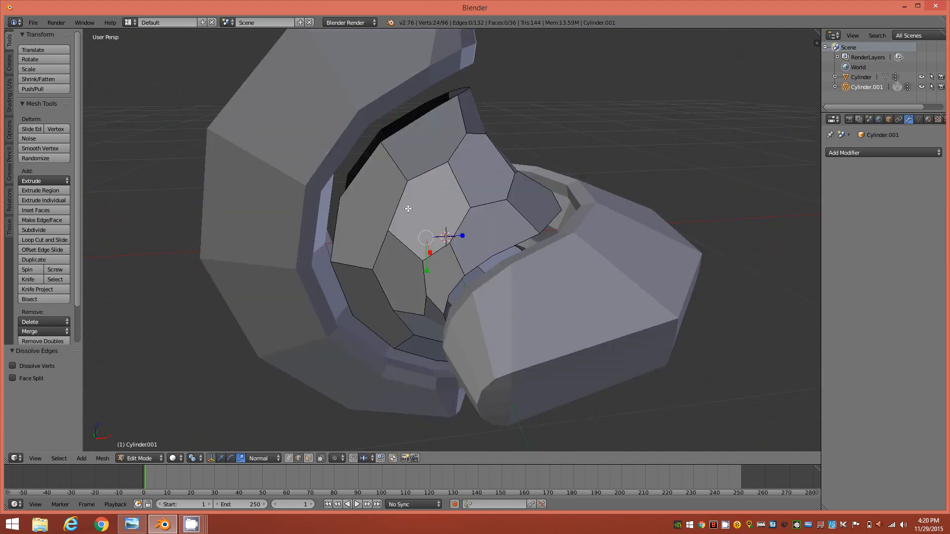
pyautogui.moveTo(507, 202); pyautogui.dragTo(471, 218, button='middle')
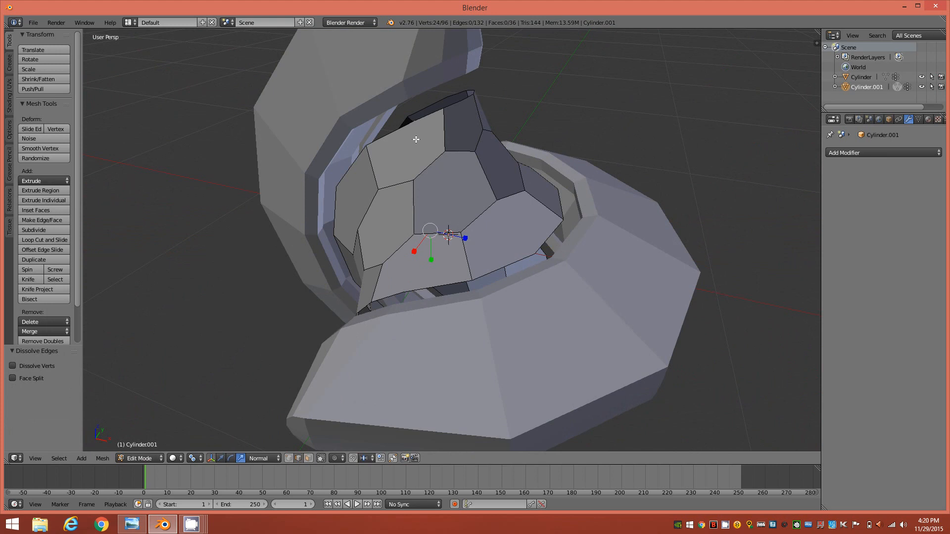
pyautogui.keyDown('shift'); pyautogui.rightClick(411, 124); pyautogui.keyUp('shift')
pyautogui.keyDown('shift'); pyautogui.rightClick(455, 102); pyautogui.keyUp('shift')
pyautogui.rightClick(355, 162)
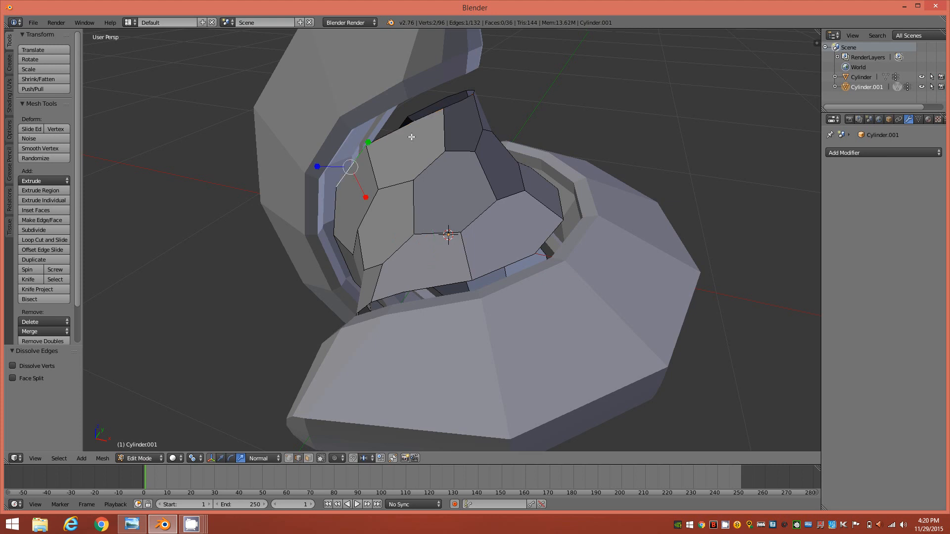
pyautogui.keyDown('shift'); pyautogui.rightClick(424, 116); pyautogui.keyUp('shift')
# Step: Clear the edge selection and switch the central piece's mesh to face selection
pyautogui.press('a')
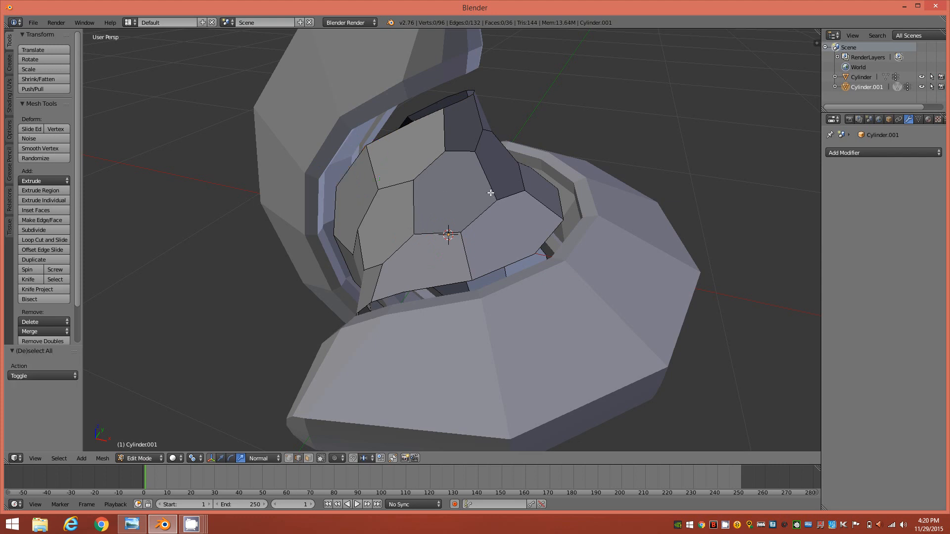
pyautogui.press('3')
pyautogui.moveTo(462, 184); pyautogui.dragTo(503, 179, button='middle')
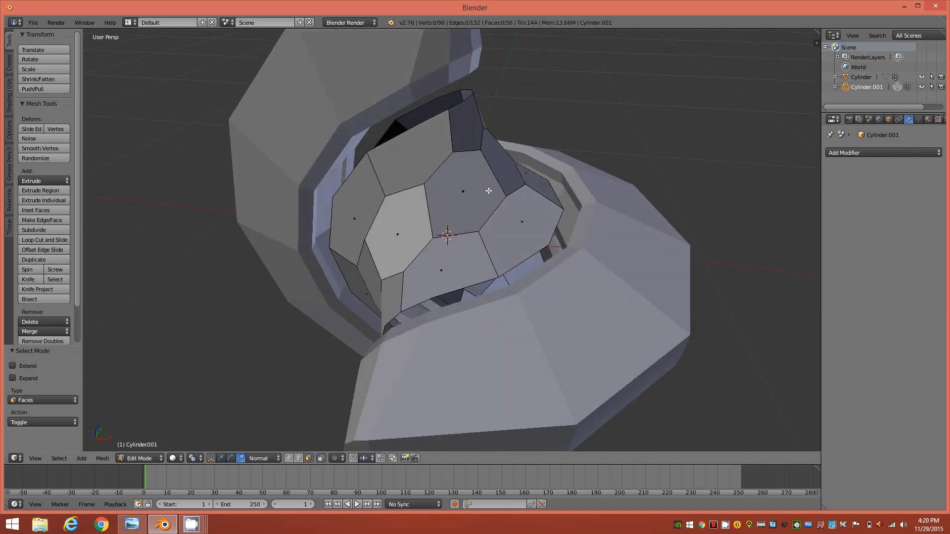
# Step: Select all faces of the central piece and inset each face individually
pyautogui.press('a')
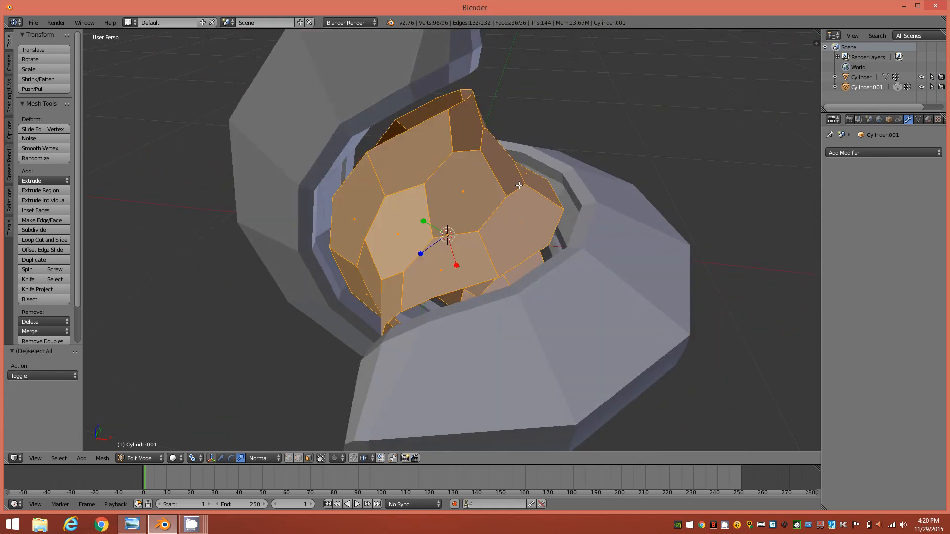
pyautogui.press('i')
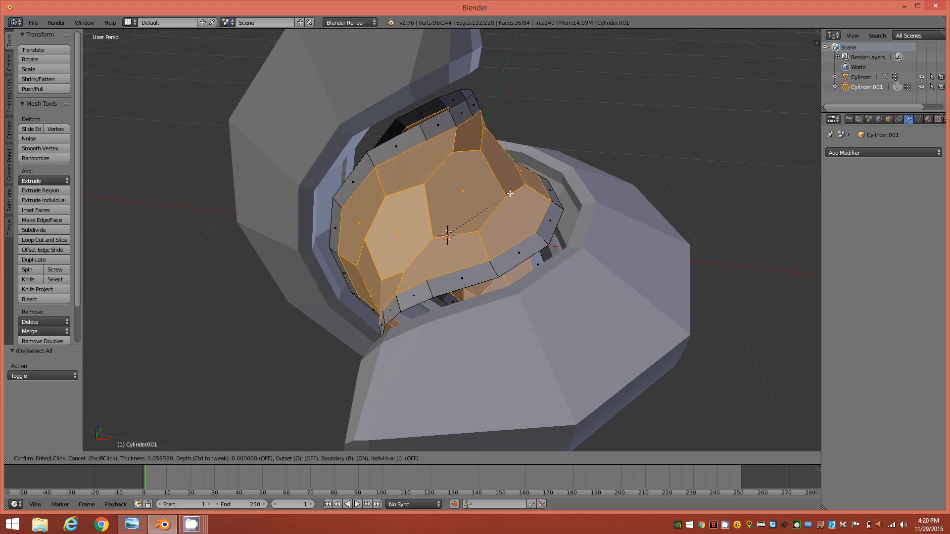
pyautogui.click(510, 192)
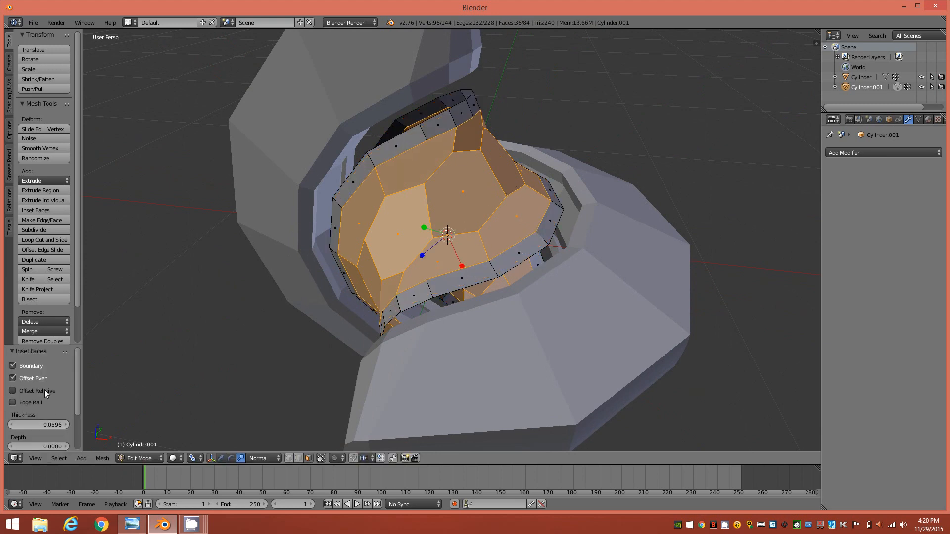
pyautogui.moveTo(78, 371)
pyautogui.mouseDown()
pyautogui.moveTo(76, 401)
pyautogui.moveTo(76, 370)
pyautogui.mouseUp()
pyautogui.moveTo(79, 377); pyautogui.dragTo(78, 409)
pyautogui.click(26, 433)
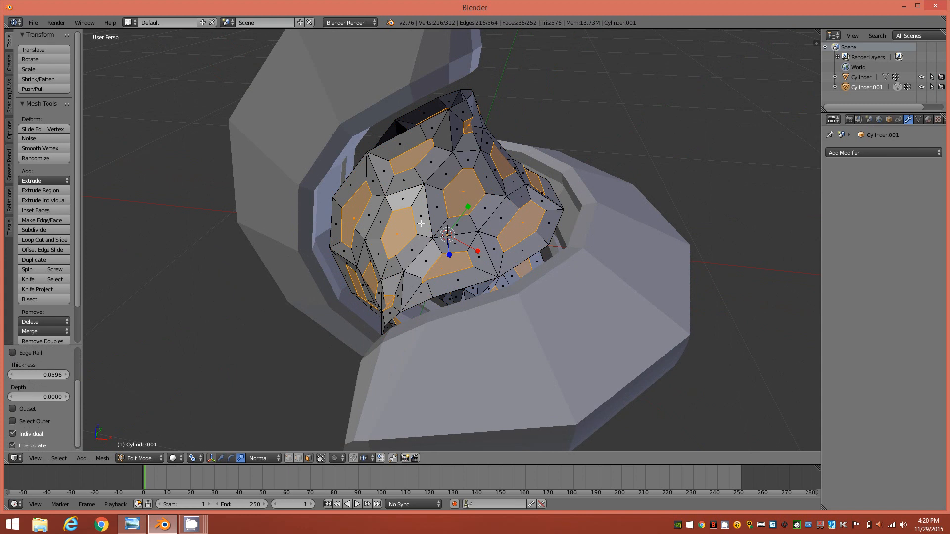
# Step: Try inset thicknesses of 0.01, 0.08 and 0.05 on the central piece's individually inset faces
pyautogui.moveTo(80, 393); pyautogui.dragTo(85, 351)
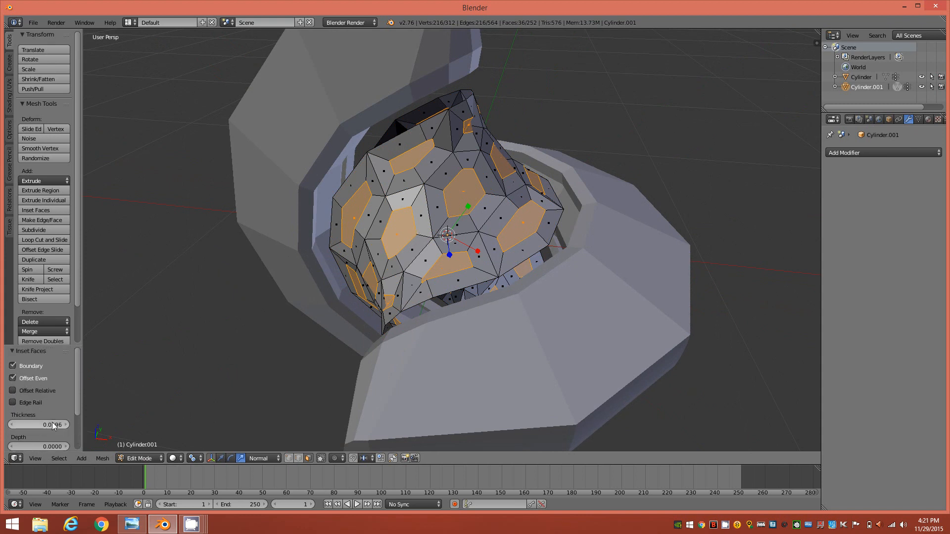
pyautogui.moveTo(41, 426); pyautogui.dragTo(945, 430)
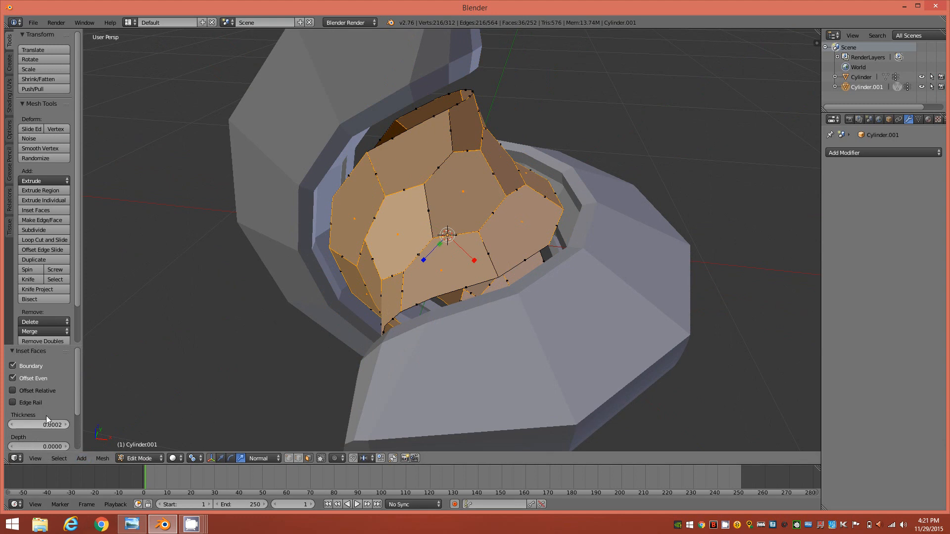
pyautogui.click(43, 424)
pyautogui.write('0.01')
pyautogui.press('Return')
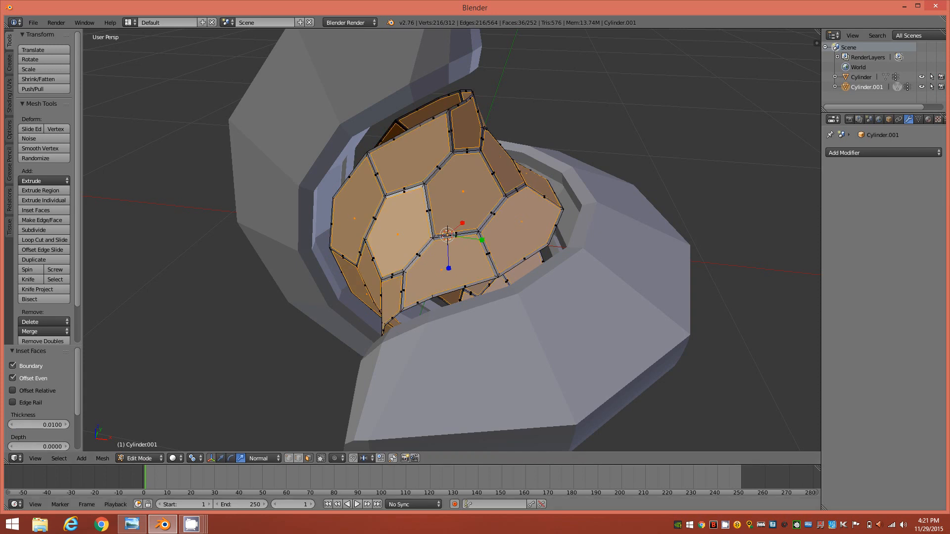
pyautogui.click(55, 426)
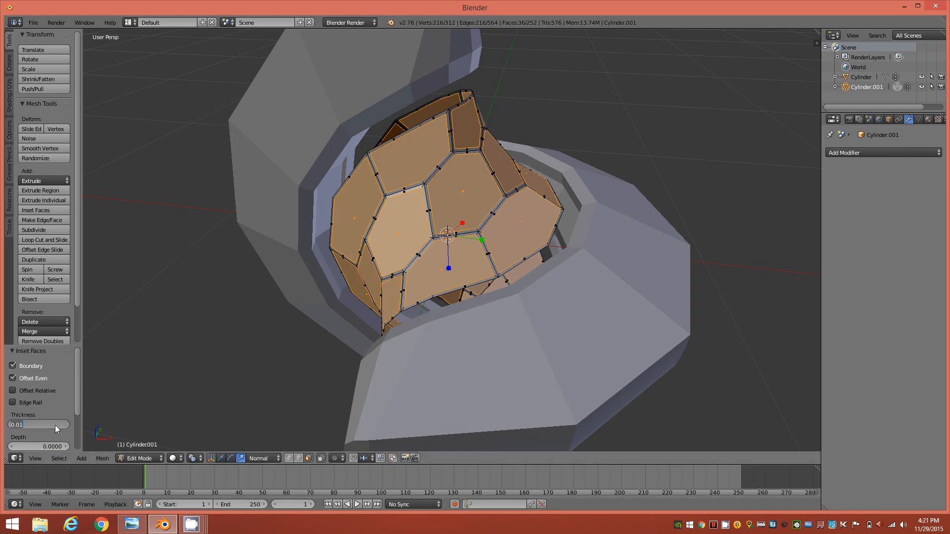
pyautogui.write('0.08')
pyautogui.press('Return')
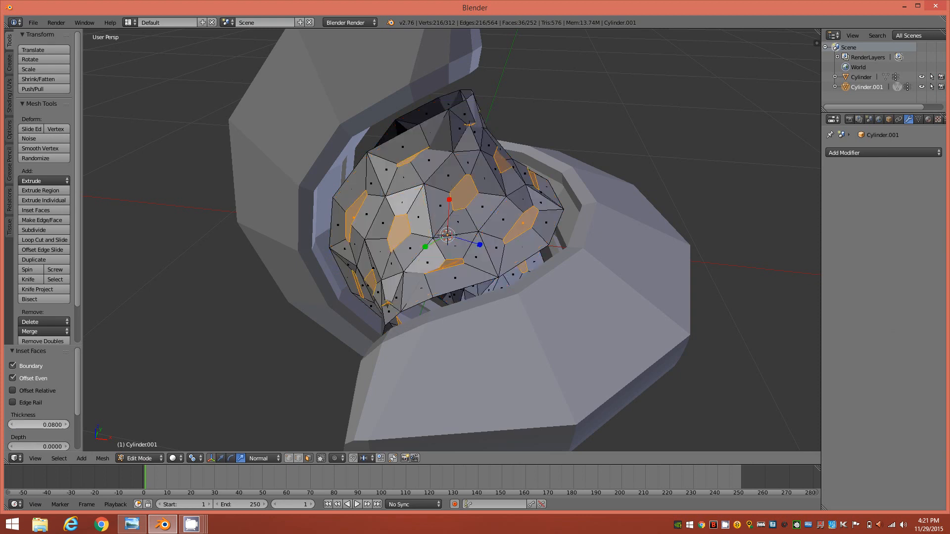
pyautogui.click(54, 424)
pyautogui.write('0.05')
pyautogui.press('Return')
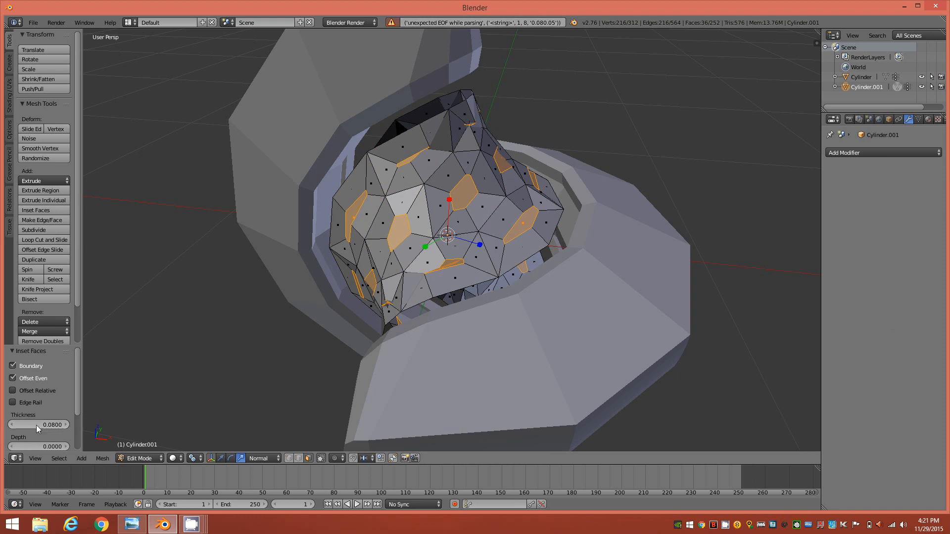
pyautogui.click(53, 425)
pyautogui.write('0.05')
pyautogui.press('Return')
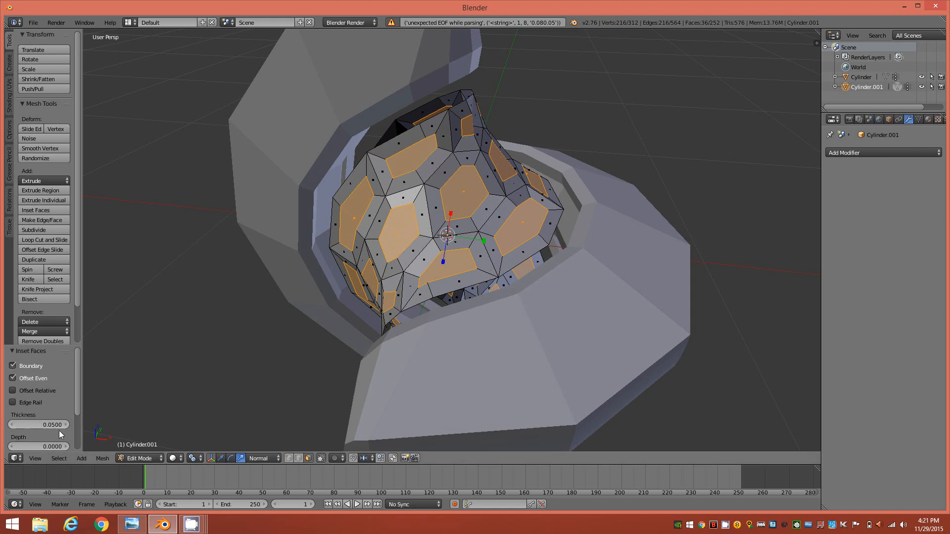
# Step: Set the thickness of the individual face inset to 0.03
pyautogui.click(12, 426)
pyautogui.click(12, 426)
pyautogui.click(12, 426)
pyautogui.click(12, 426)
pyautogui.click(11, 426)
pyautogui.click(12, 427)
pyautogui.click(12, 427)
pyautogui.click(12, 427)
pyautogui.click(12, 426)
pyautogui.click(12, 427)
pyautogui.click(12, 427)
pyautogui.click(12, 427)
pyautogui.click(55, 425)
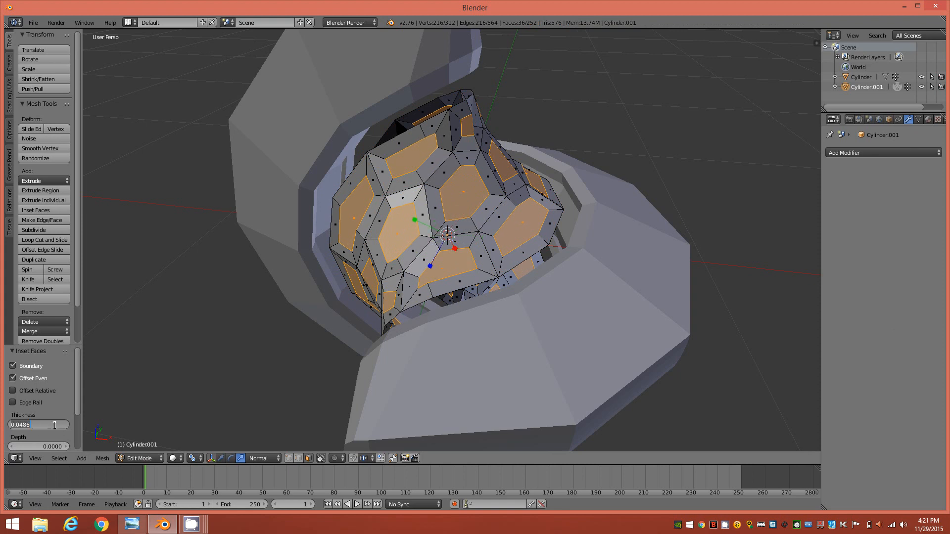
pyautogui.write('0.0')
pyautogui.press('Return')
# Step: Delete the selected inset faces so that only the web of struts around them is kept
pyautogui.moveTo(460, 291); pyautogui.dragTo(517, 242, button='middle')
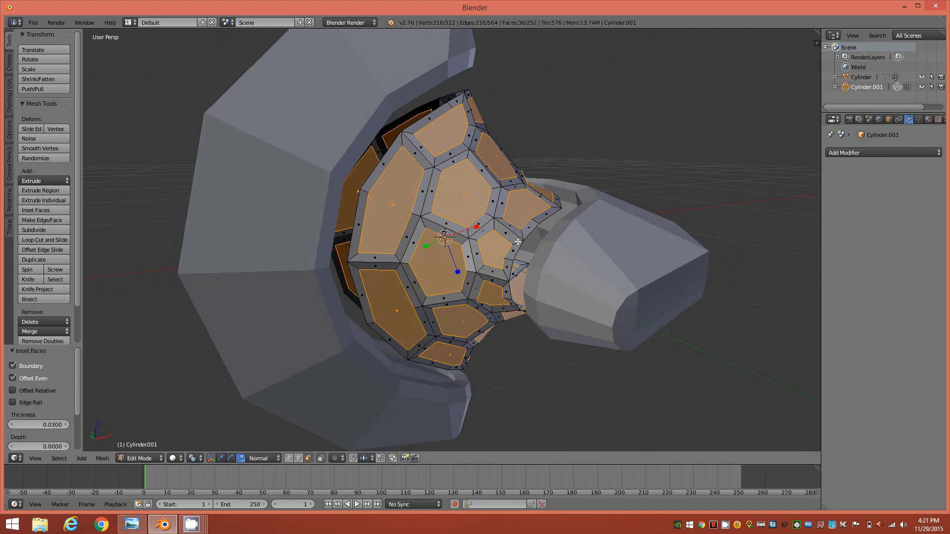
pyautogui.press('x')
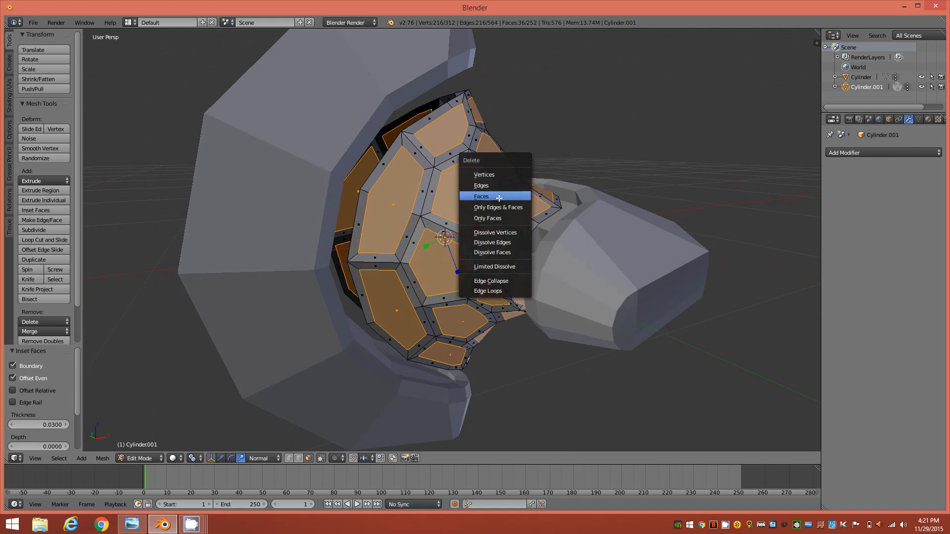
pyautogui.click(498, 197)
# Step: Switch to edge selection and select both outer open rim loops of the perforated web
pyautogui.moveTo(498, 198); pyautogui.dragTo(525, 245, button='middle')
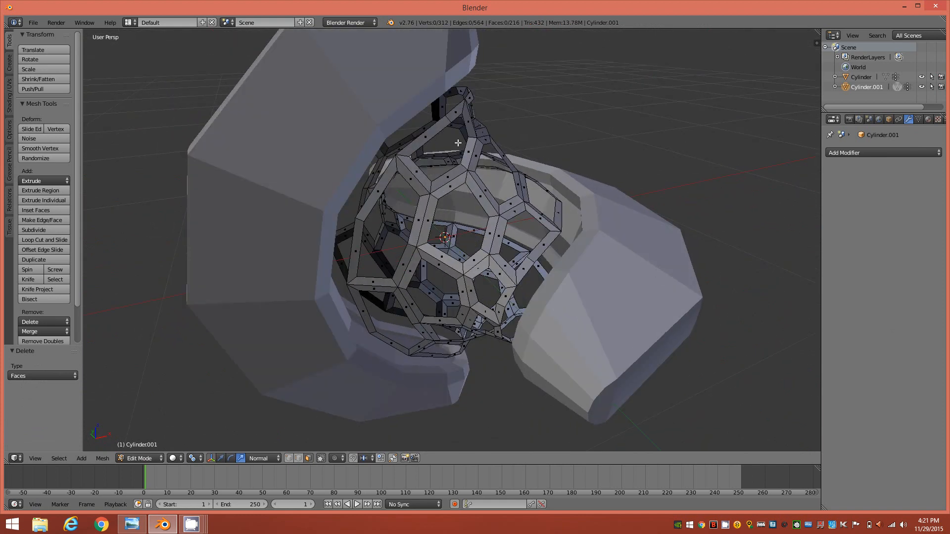
pyautogui.press('2')
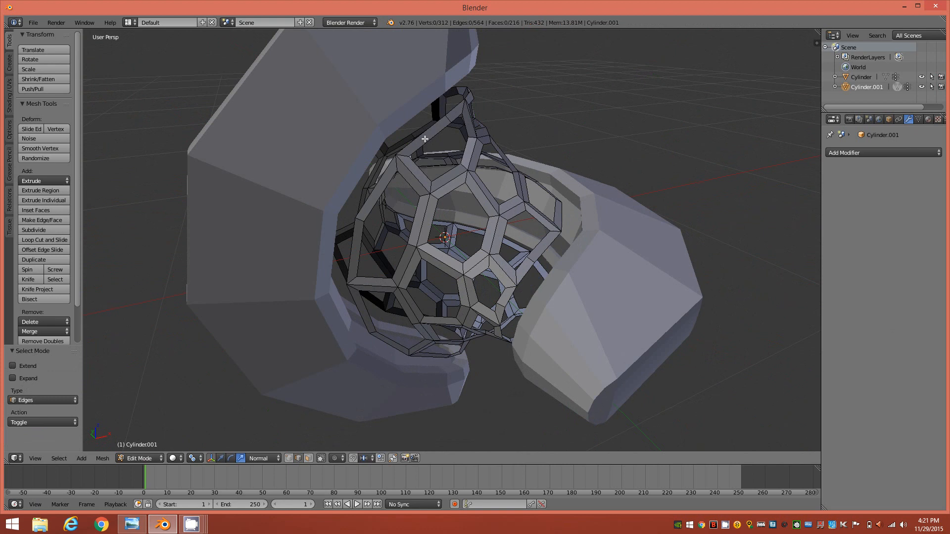
pyautogui.rightClick(423, 130)
pyautogui.keyDown('alt'); pyautogui.rightClick(384, 176); pyautogui.keyUp('alt')
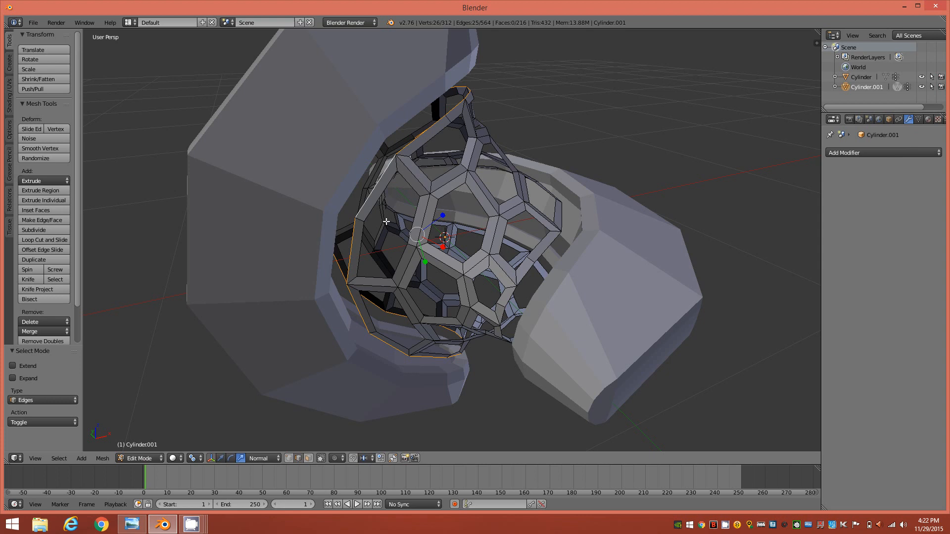
pyautogui.moveTo(516, 237); pyautogui.dragTo(500, 300, button='middle')
pyautogui.keyDown('alt'); pyautogui.keyDown('shift'); pyautogui.rightClick(488, 290); pyautogui.keyUp('shift'); pyautogui.keyUp('alt')
pyautogui.moveTo(441, 229); pyautogui.dragTo(513, 205, button='middle')
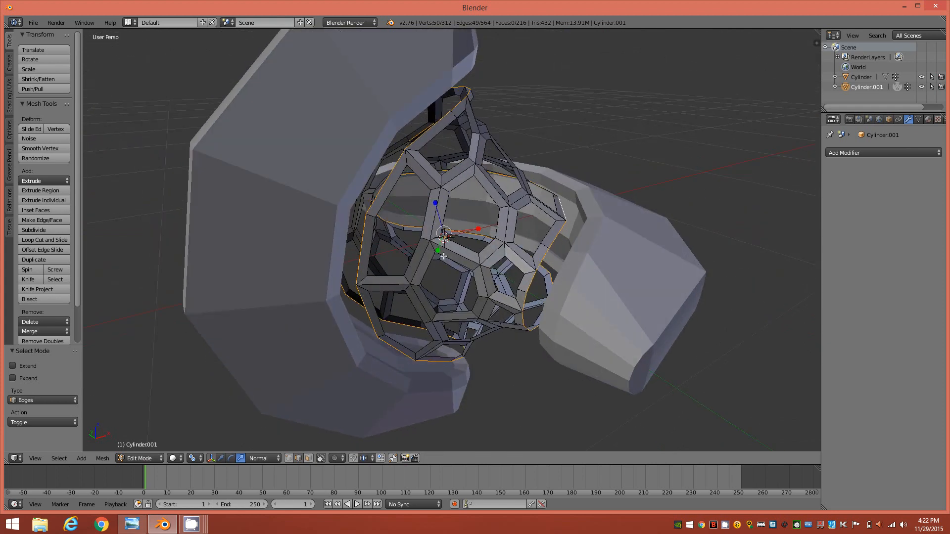
pyautogui.moveTo(467, 273)
pyautogui.mouseDown(button='middle')
pyautogui.moveTo(476, 268)
pyautogui.moveTo(460, 269)
pyautogui.mouseUp(button='middle')
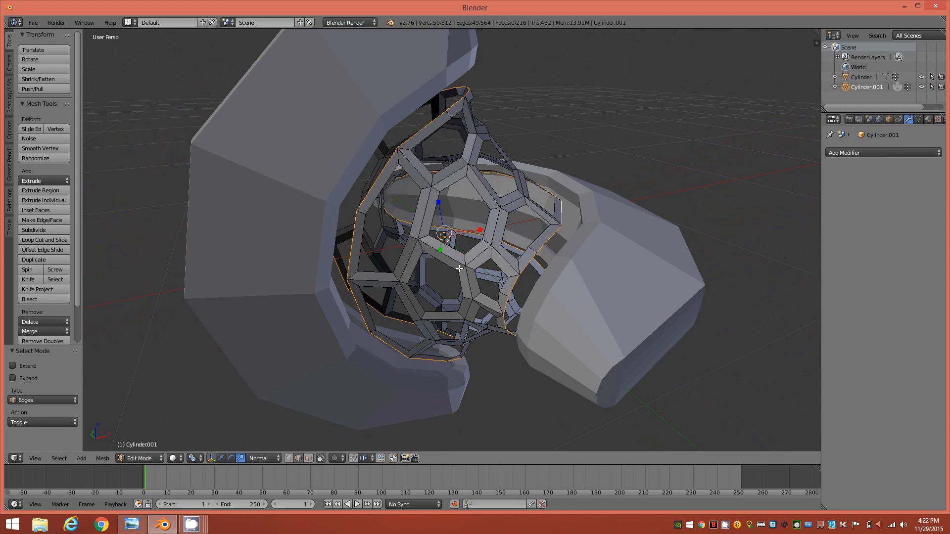
# Step: Extrude both rim loops in place and scale the new edges outward by a factor of 1.1
pyautogui.press('e')
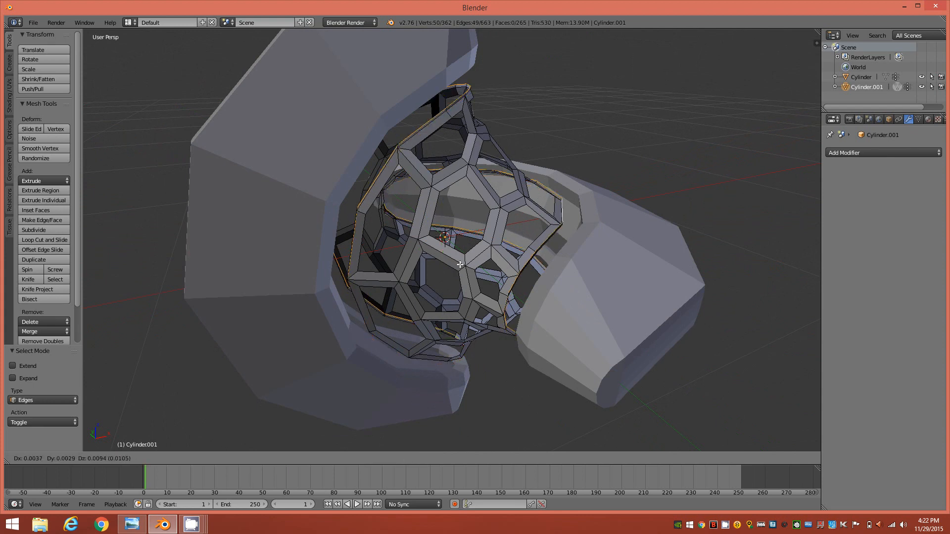
pyautogui.rightClick(460, 265)
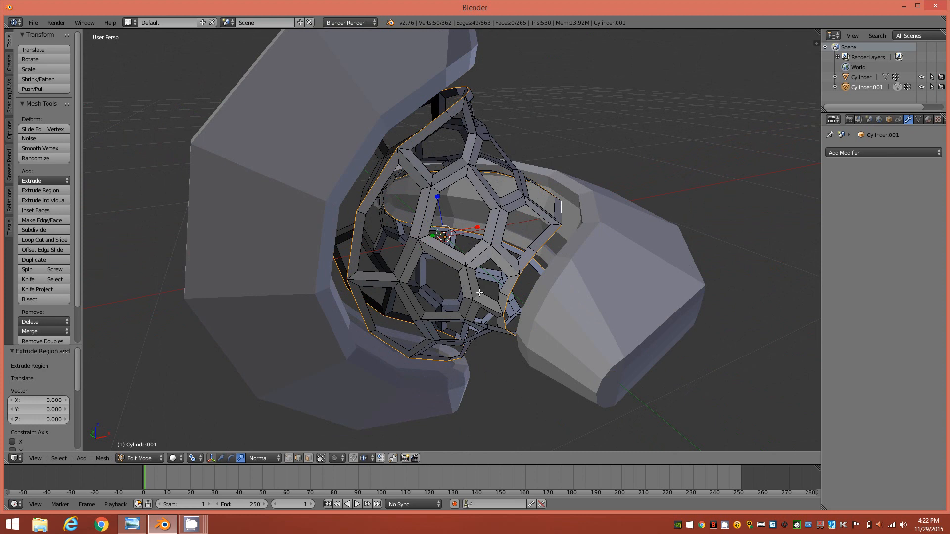
pyautogui.press('s')
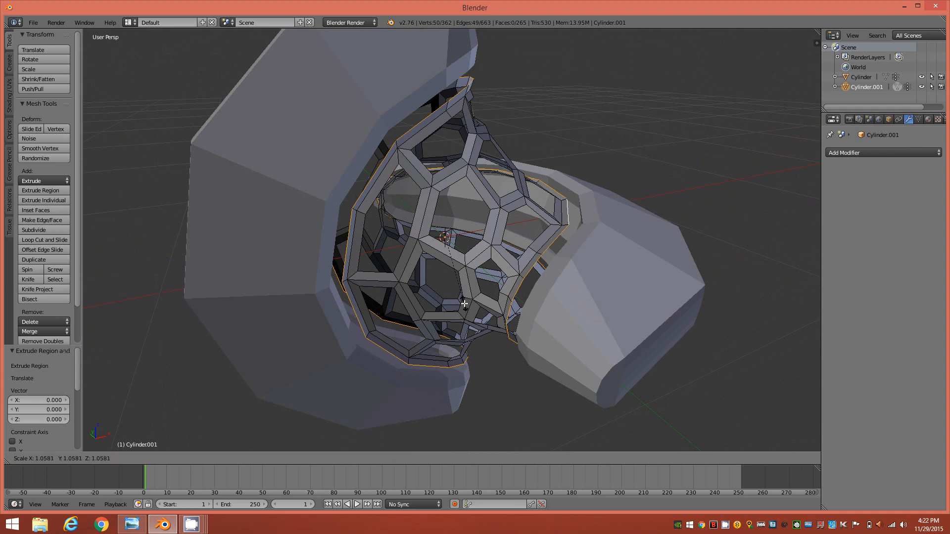
pyautogui.press('ctrl')
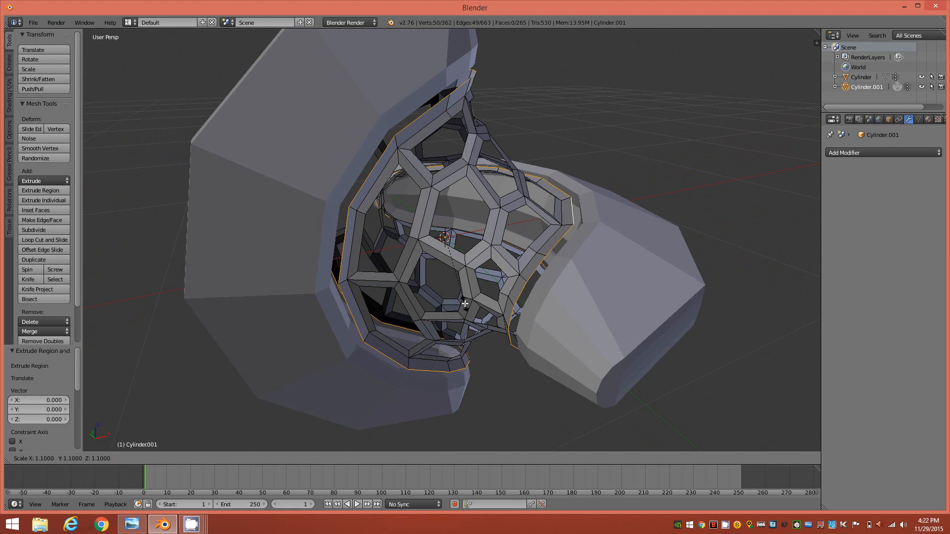
pyautogui.click(465, 303)
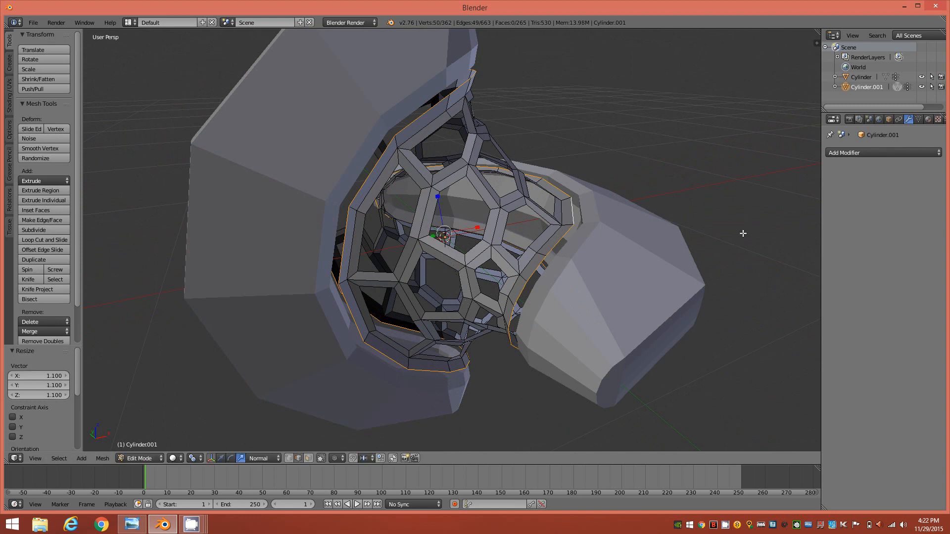
# Step: Replace the selection with one hole's edge loop and extend it to similar edges by Amount of Faces Around an Edge
pyautogui.moveTo(593, 253)
pyautogui.mouseDown(button='middle')
pyautogui.moveTo(624, 235)
pyautogui.moveTo(594, 243)
pyautogui.moveTo(615, 244)
pyautogui.moveTo(617, 213)
pyautogui.moveTo(613, 233)
pyautogui.moveTo(596, 246)
pyautogui.mouseUp(button='middle')
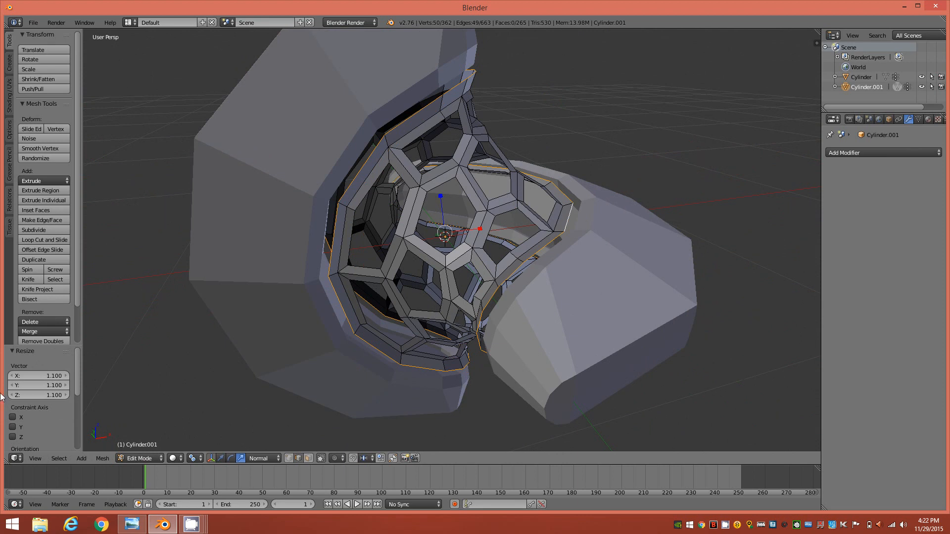
pyautogui.moveTo(558, 225); pyautogui.dragTo(492, 264, button='middle')
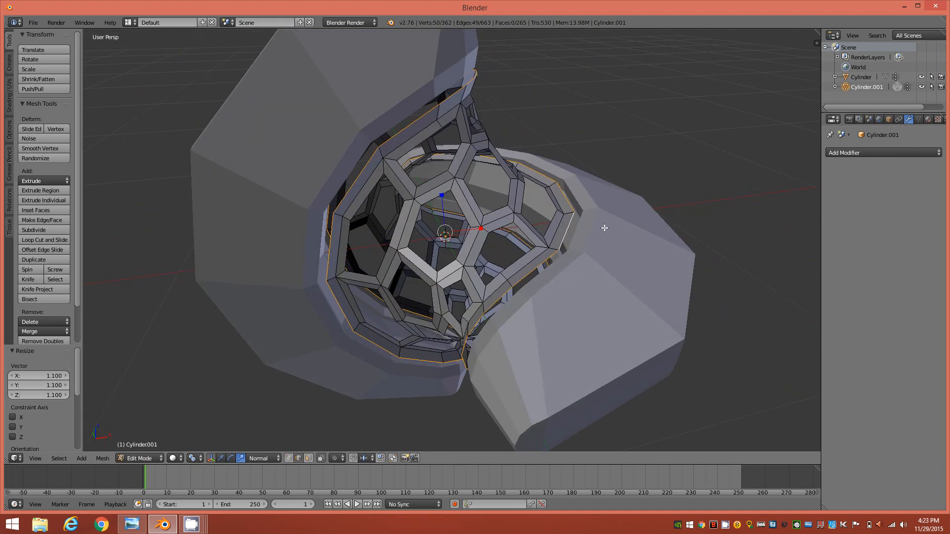
pyautogui.moveTo(604, 229); pyautogui.dragTo(618, 227, button='middle')
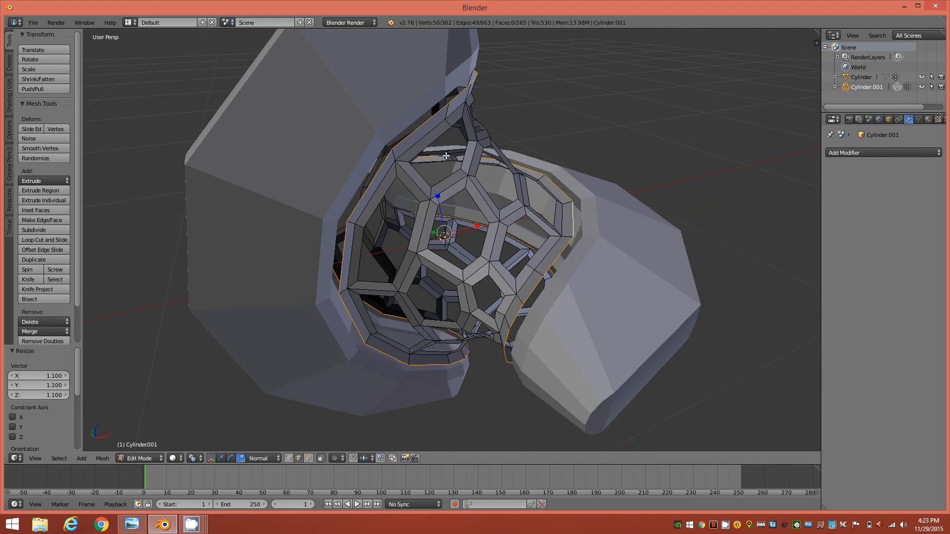
pyautogui.press('a')
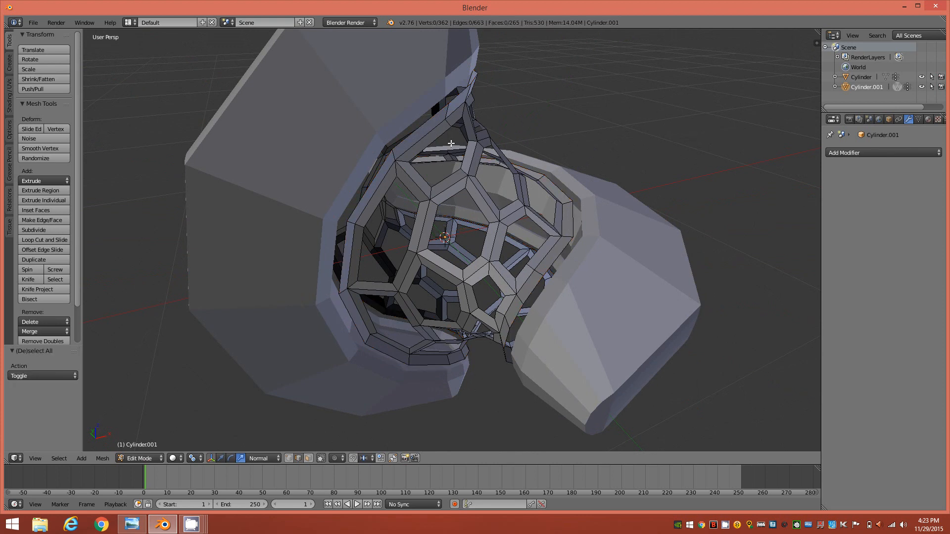
pyautogui.rightClick(439, 134)
pyautogui.hotkey('shift', 'g')
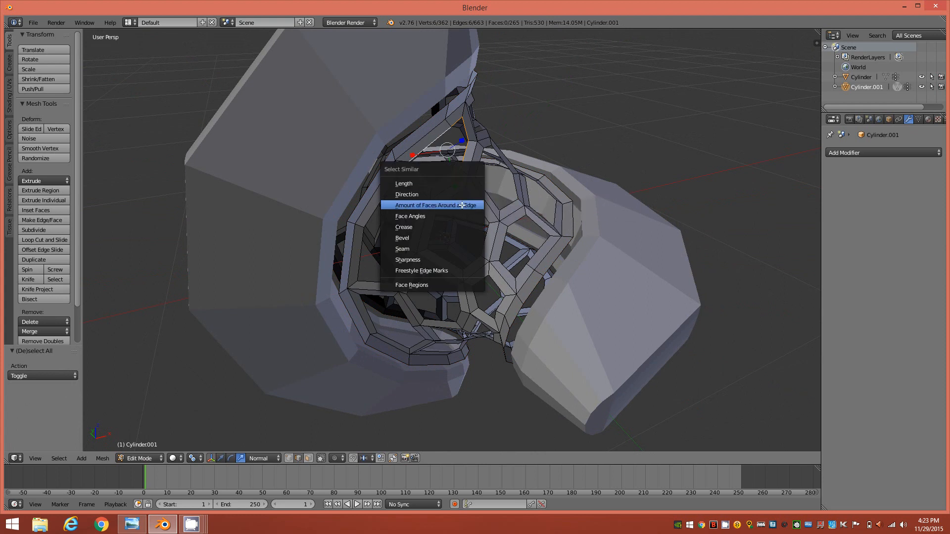
pyautogui.click(462, 205)
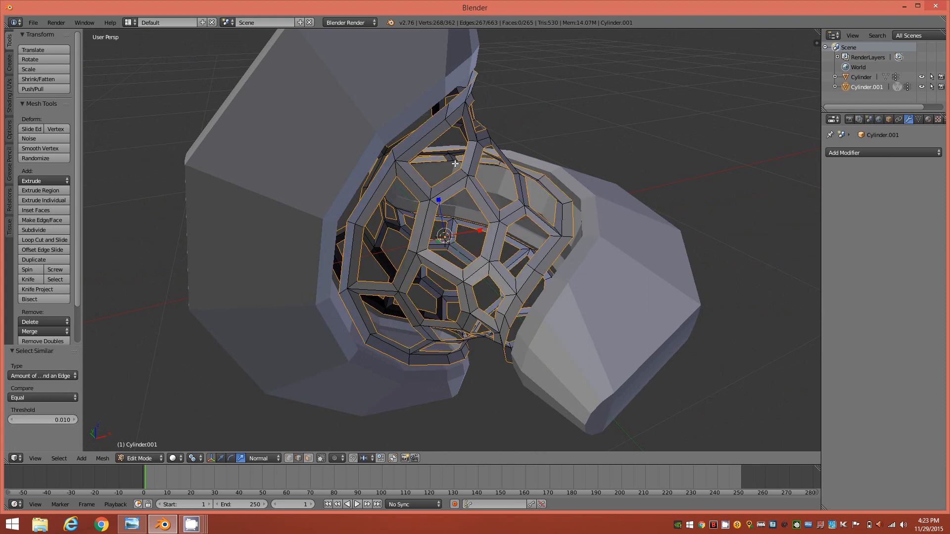
# Step: Remove both outer rim loops from the selection, keeping only the edges around the web's holes selected
pyautogui.moveTo(454, 163); pyautogui.dragTo(444, 184, button='middle')
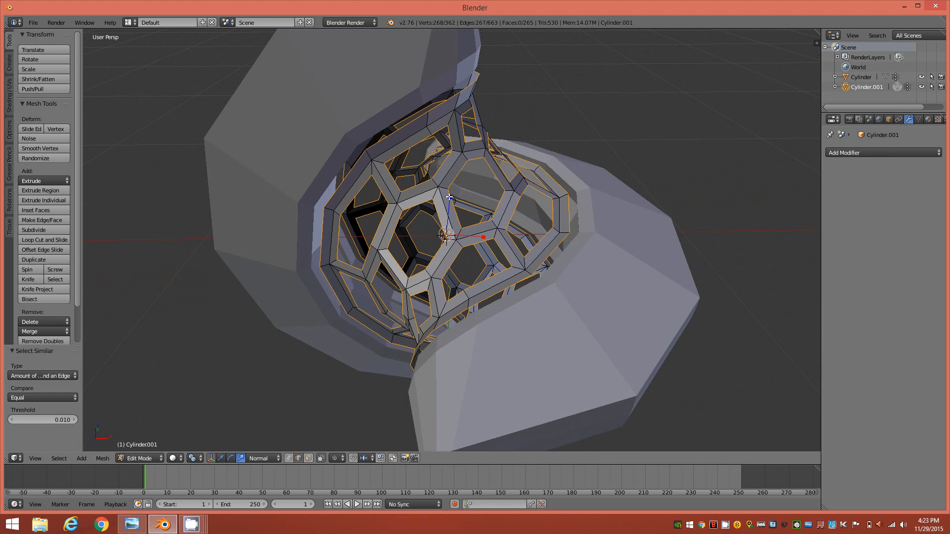
pyautogui.keyDown('alt'); pyautogui.keyDown('shift'); pyautogui.rightClick(422, 158); pyautogui.keyUp('shift'); pyautogui.keyUp('alt')
pyautogui.keyDown('alt'); pyautogui.keyDown('shift'); pyautogui.rightClick(552, 255); pyautogui.keyUp('shift'); pyautogui.keyUp('alt')
pyautogui.moveTo(515, 263); pyautogui.dragTo(465, 158, button='middle')
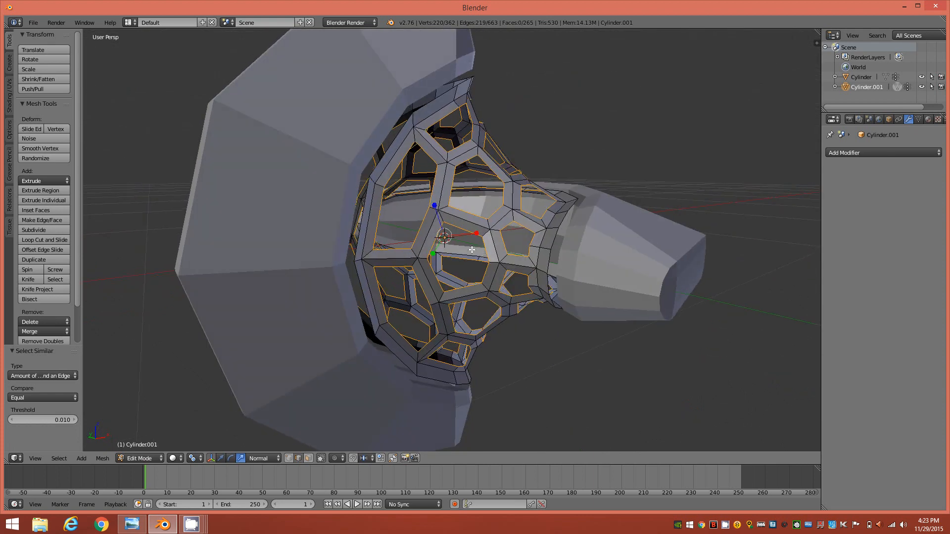
# Step: Apply an edge crease with a factor of 0.8 to the selected edges around the web's holes
pyautogui.moveTo(513, 247); pyautogui.dragTo(483, 260, button='middle')
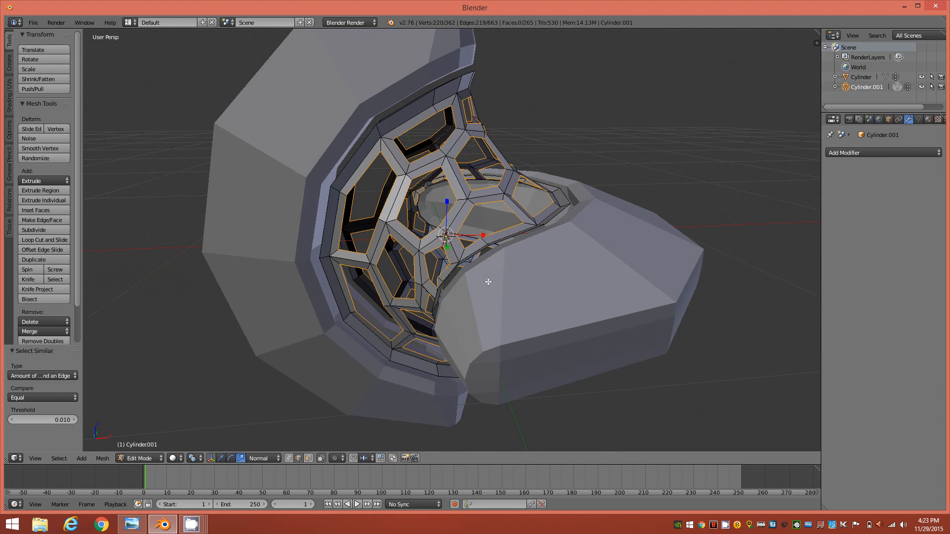
pyautogui.hotkey('ctrl', 'e')
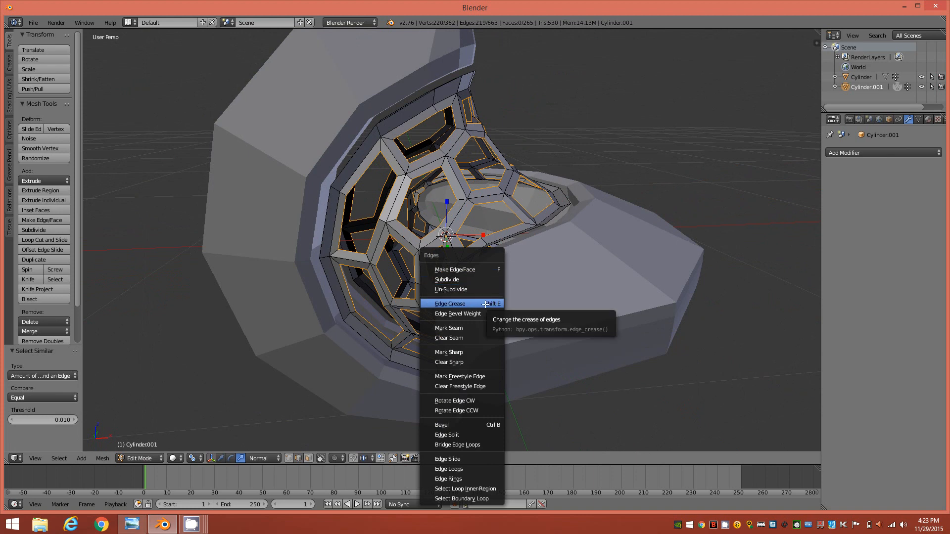
pyautogui.click(485, 304)
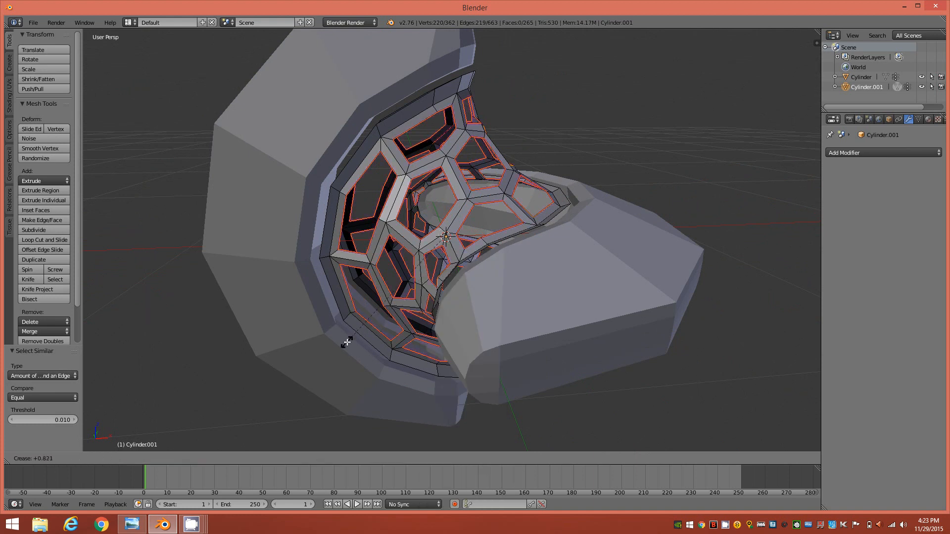
pyautogui.click(378, 317)
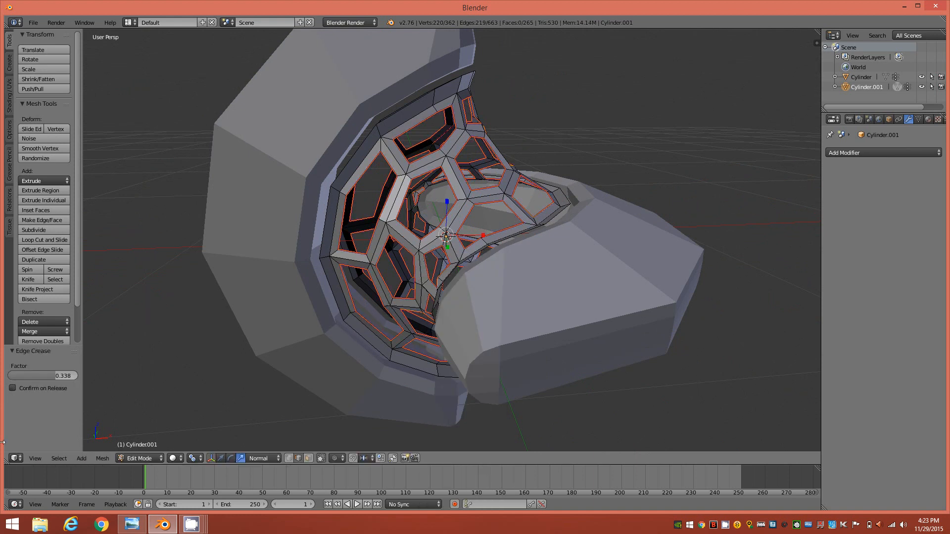
pyautogui.moveTo(52, 375); pyautogui.dragTo(62, 376)
pyautogui.click(72, 376)
pyautogui.press('Return')
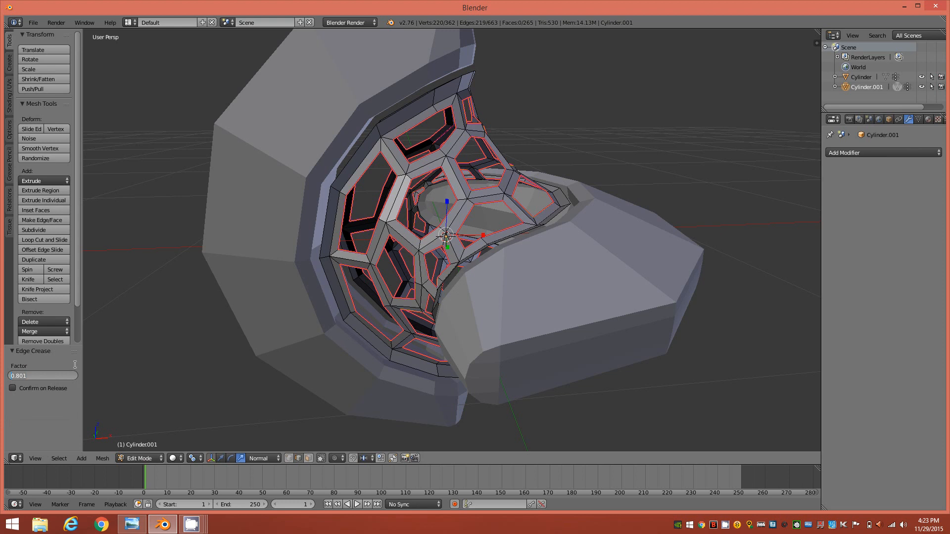
pyautogui.write('0.8')
pyautogui.press('Return')
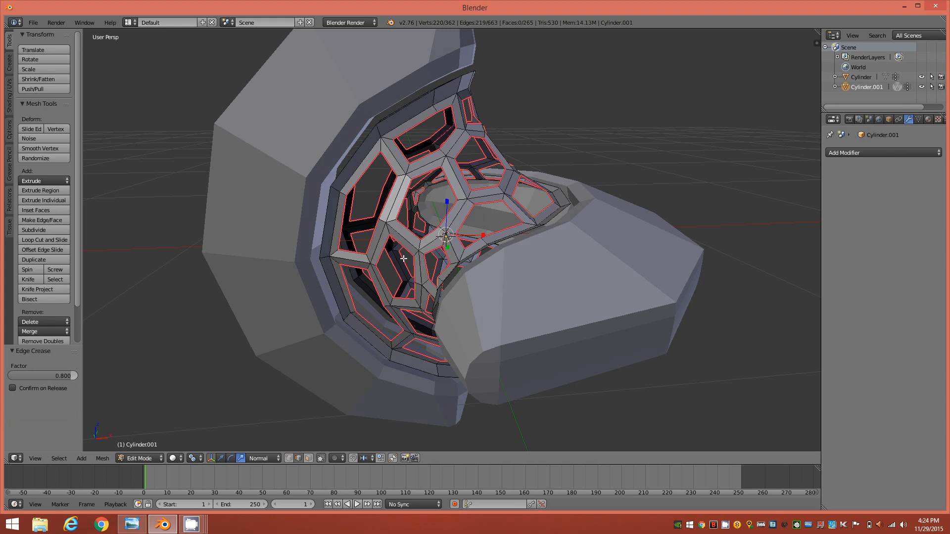
# Step: Select the whole web mesh, solidify it with a thickness of 0.06, and clear the selection
pyautogui.moveTo(349, 257); pyautogui.dragTo(373, 269, button='middle')
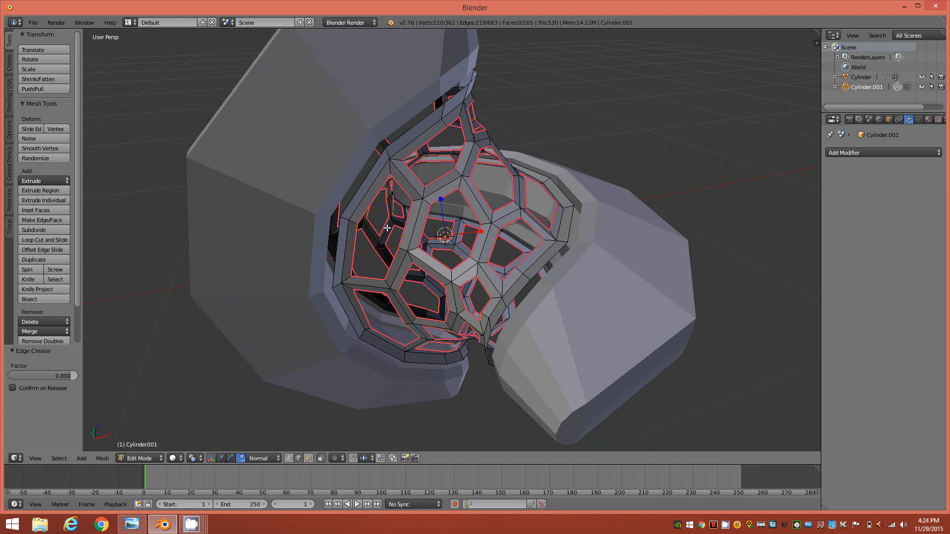
pyautogui.press('a')
pyautogui.press('a')
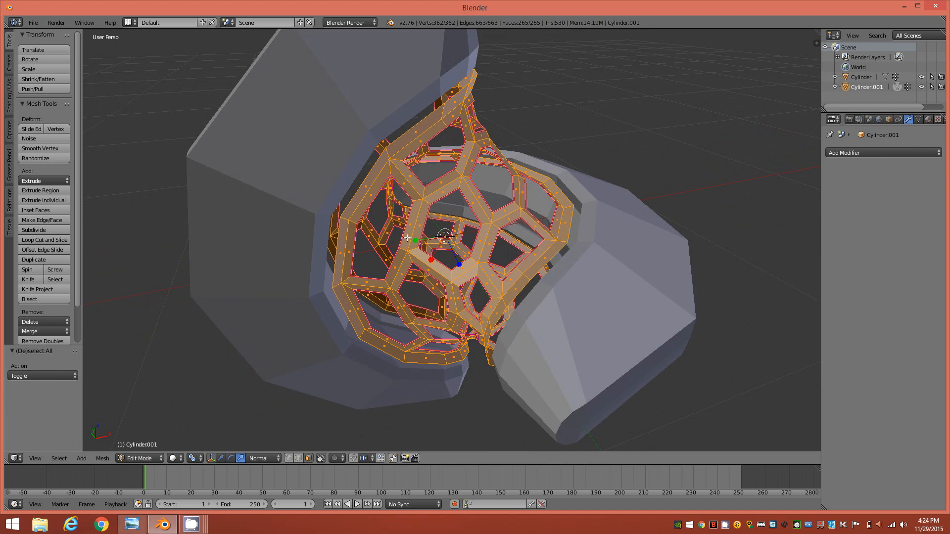
pyautogui.hotkey('ctrl', 'f')
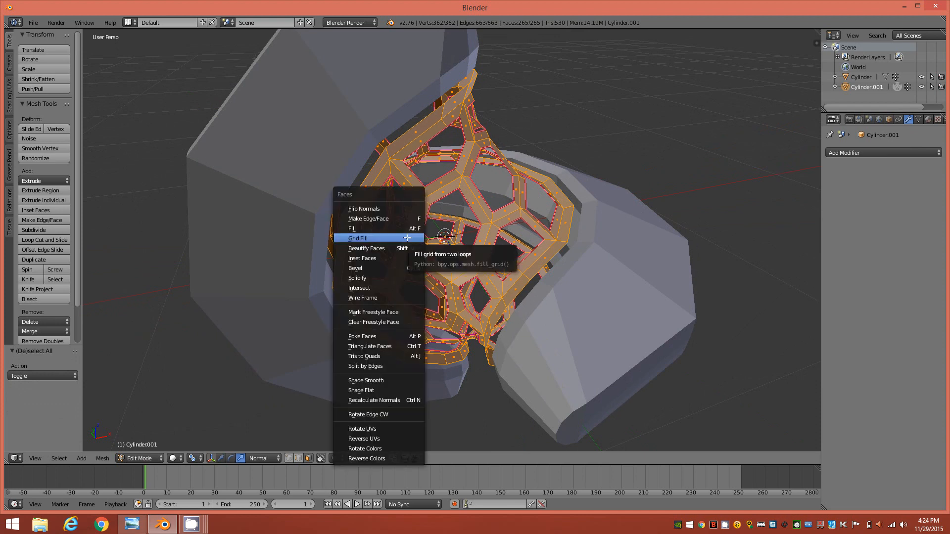
pyautogui.click(370, 280)
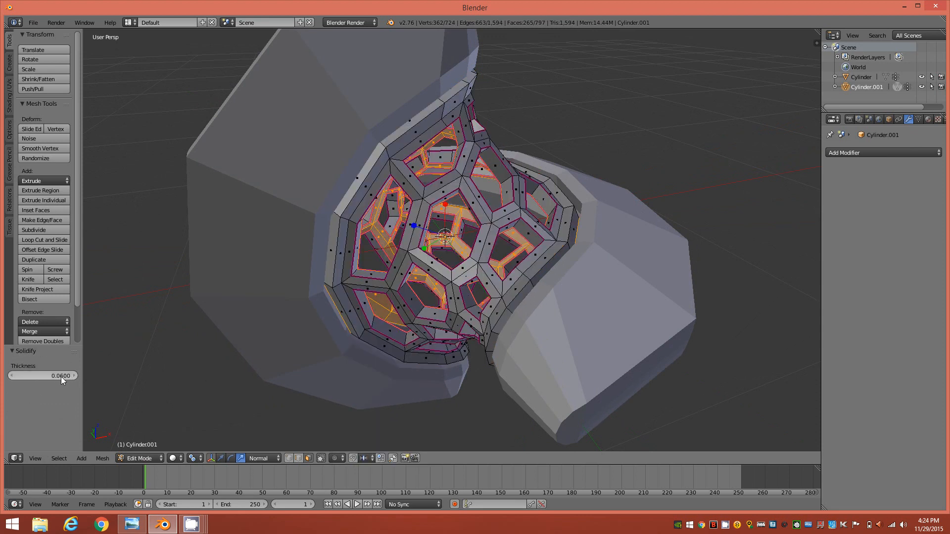
pyautogui.moveTo(277, 295)
pyautogui.mouseDown(button='middle')
pyautogui.moveTo(206, 297)
pyautogui.moveTo(213, 277)
pyautogui.moveTo(281, 282)
pyautogui.moveTo(246, 290)
pyautogui.moveTo(261, 291)
pyautogui.mouseUp(button='middle')
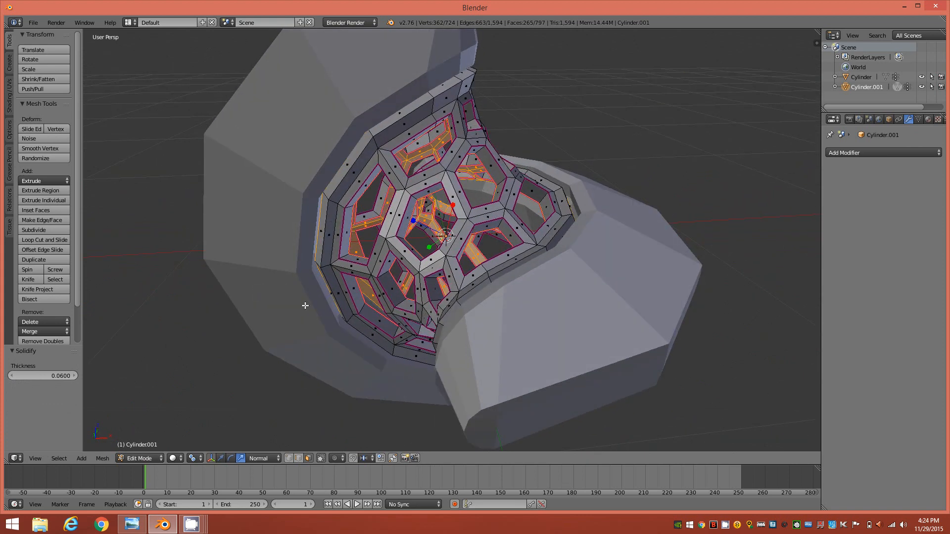
pyautogui.moveTo(345, 267); pyautogui.dragTo(371, 269, button='middle')
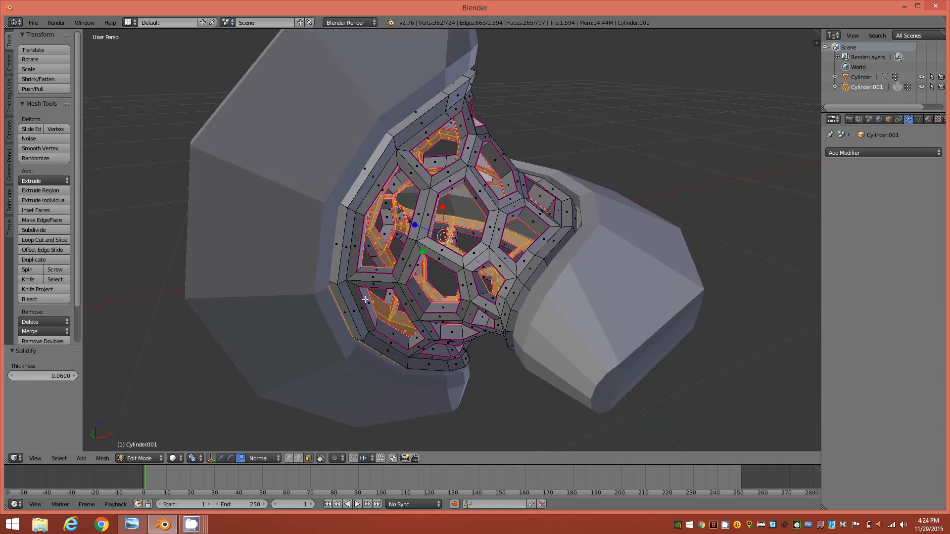
pyautogui.press('a')
pyautogui.moveTo(376, 297); pyautogui.dragTo(435, 270, button='middle')
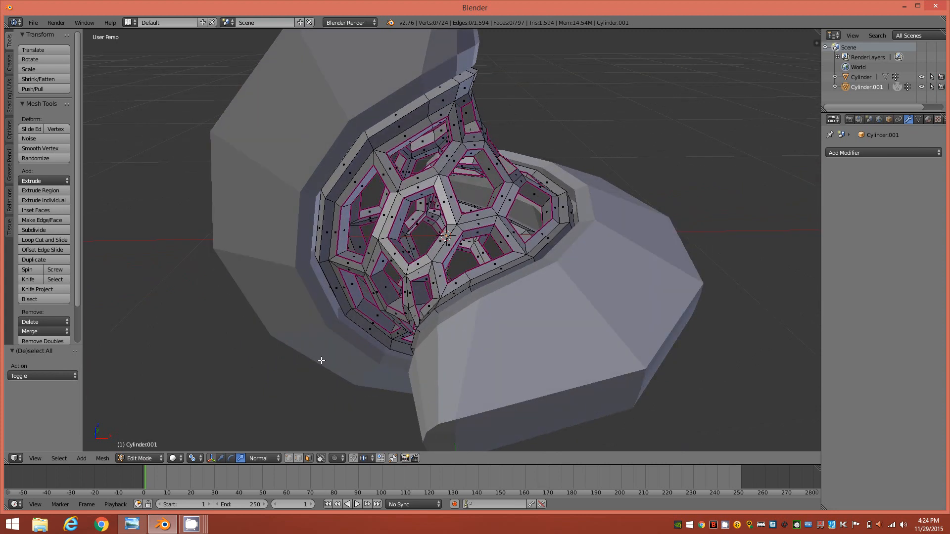
# Step: Return to Object Mode, join the perforated web with the outer shell, and enter Edit Mode on the combined mesh
pyautogui.press('Tab')
pyautogui.click(319, 275)
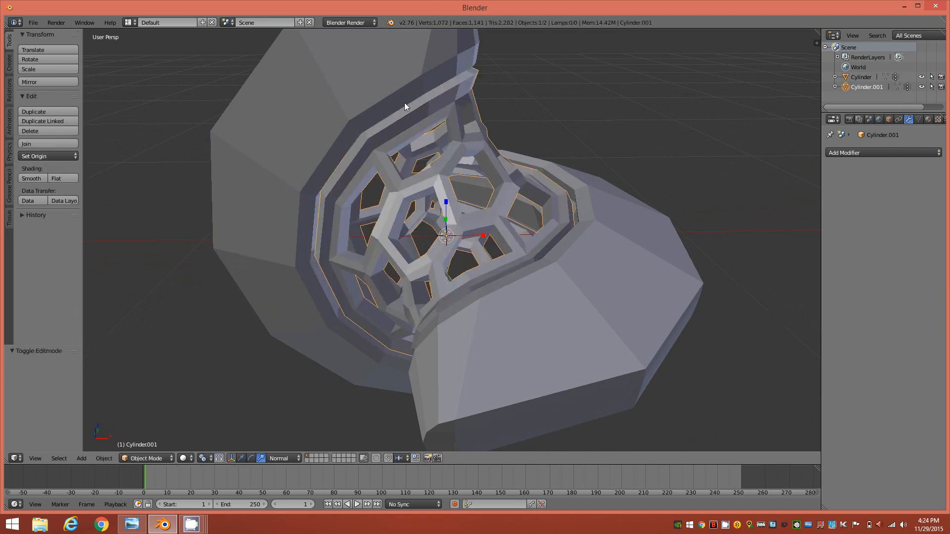
pyautogui.keyDown('shift'); pyautogui.rightClick(385, 131); pyautogui.keyUp('shift')
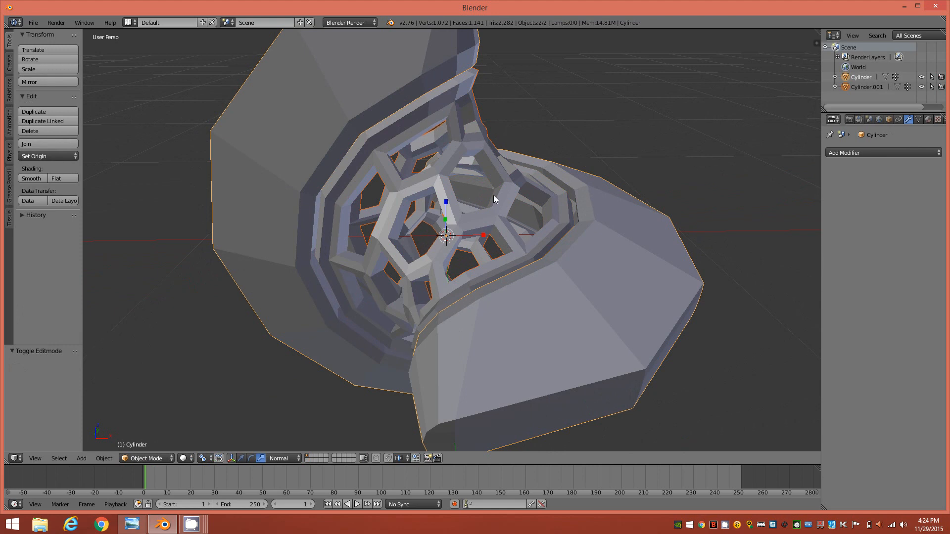
pyautogui.moveTo(493, 155); pyautogui.dragTo(526, 144, button='middle')
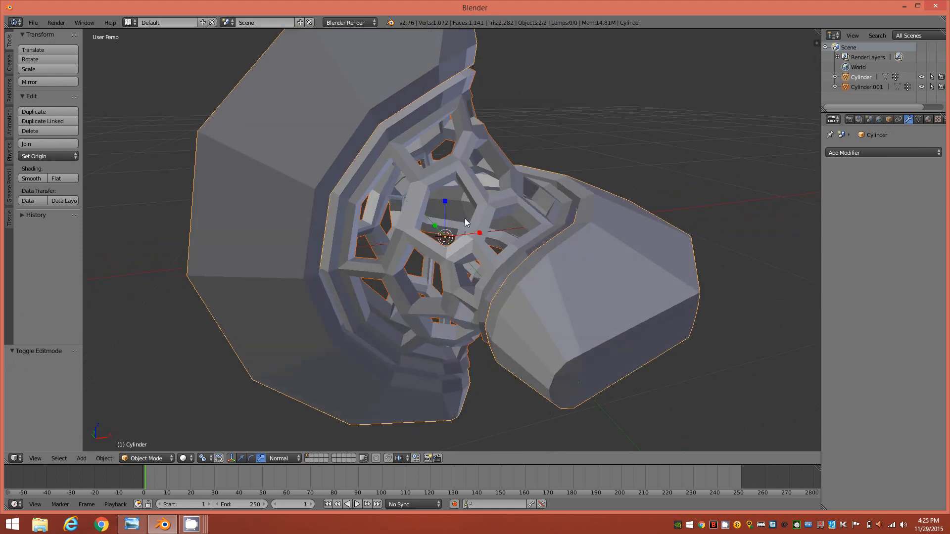
pyautogui.hotkey('ctrl', 'j')
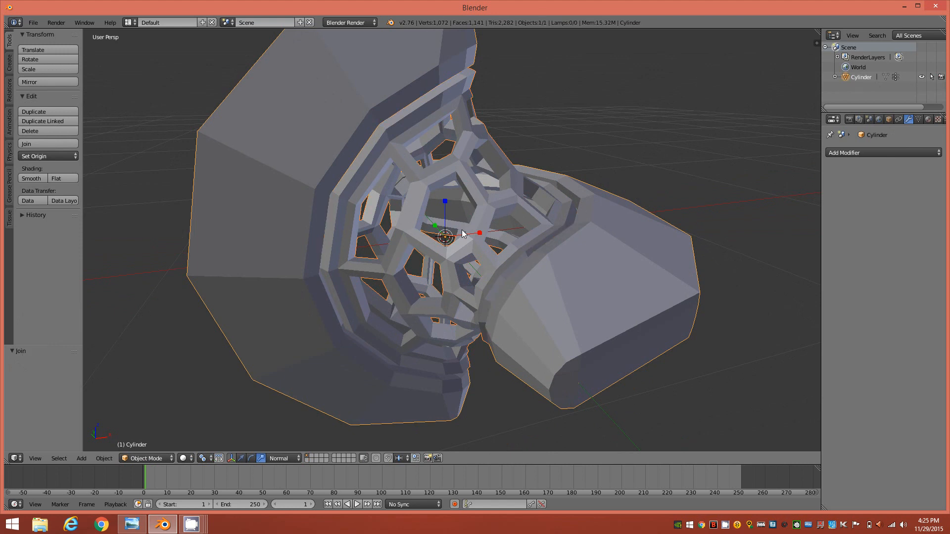
pyautogui.moveTo(493, 240); pyautogui.dragTo(397, 103, button='middle')
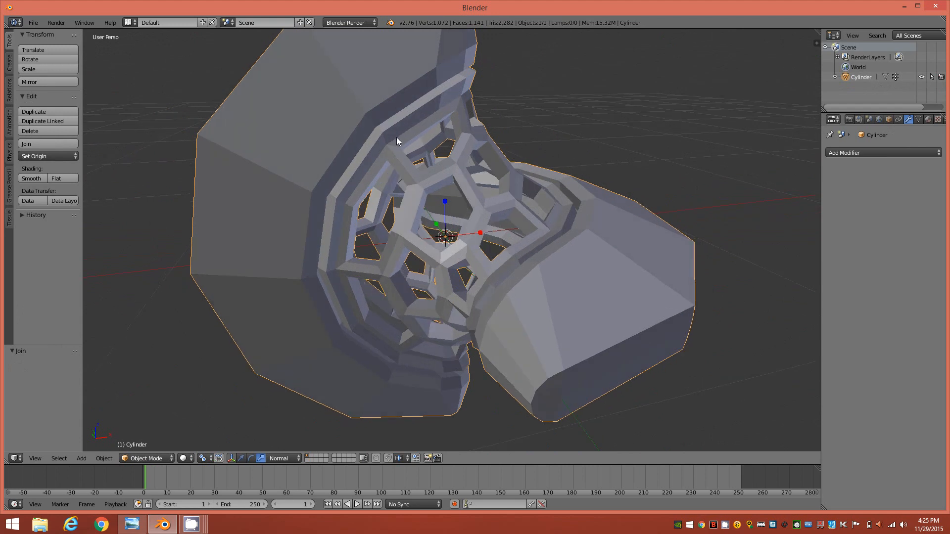
pyautogui.moveTo(396, 138); pyautogui.dragTo(476, 215, button='middle')
pyautogui.press('Tab')
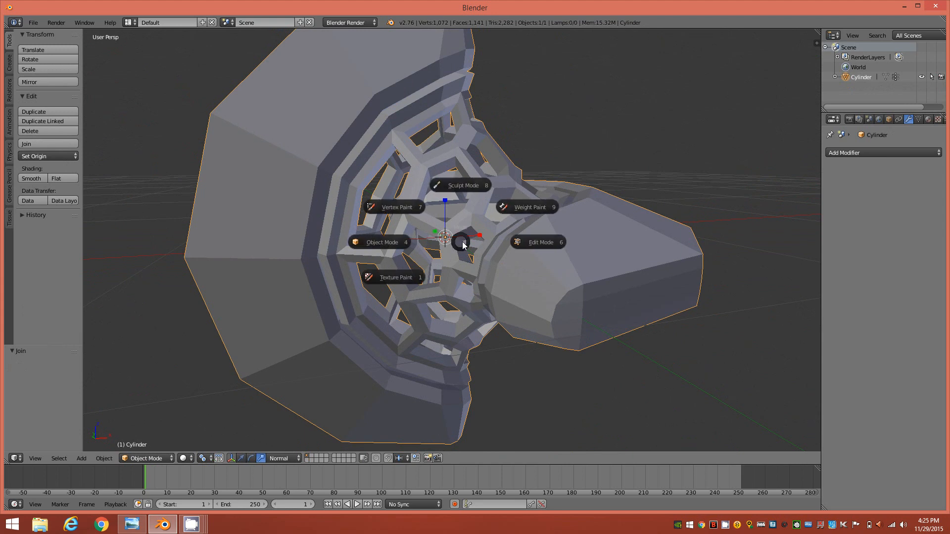
pyautogui.click(529, 243)
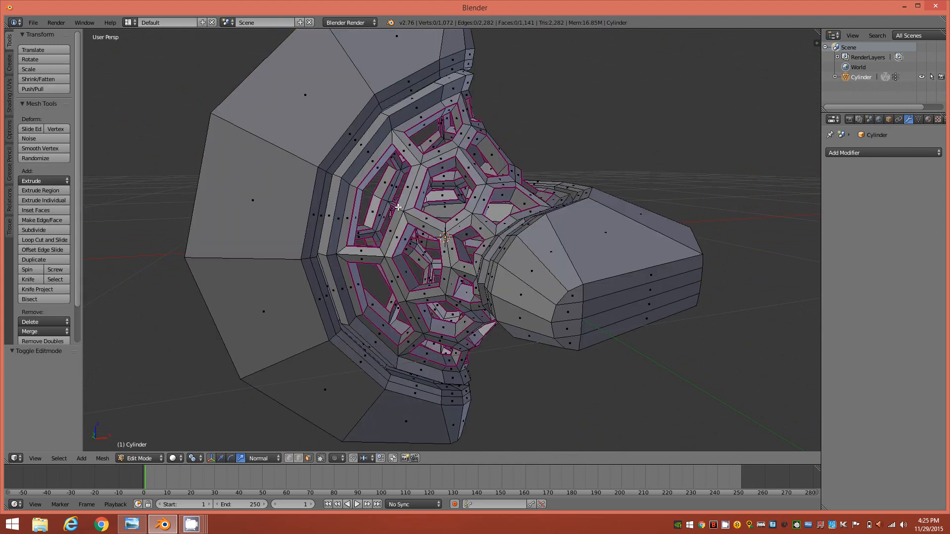
# Step: Examine the thickened web and the gaps between its rims and the outer shell from several angles
pyautogui.moveTo(479, 229); pyautogui.dragTo(481, 169, button='middle')
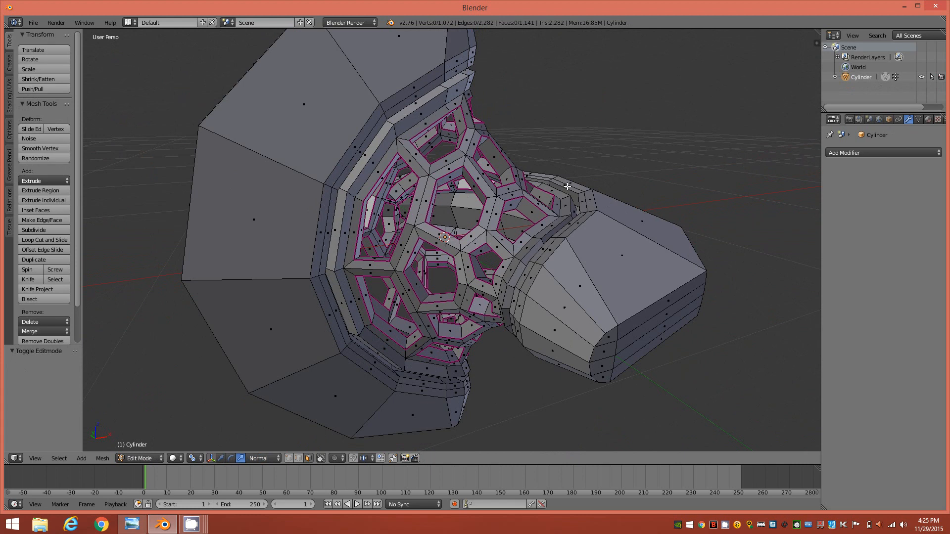
pyautogui.moveTo(520, 204); pyautogui.dragTo(484, 227, button='middle')
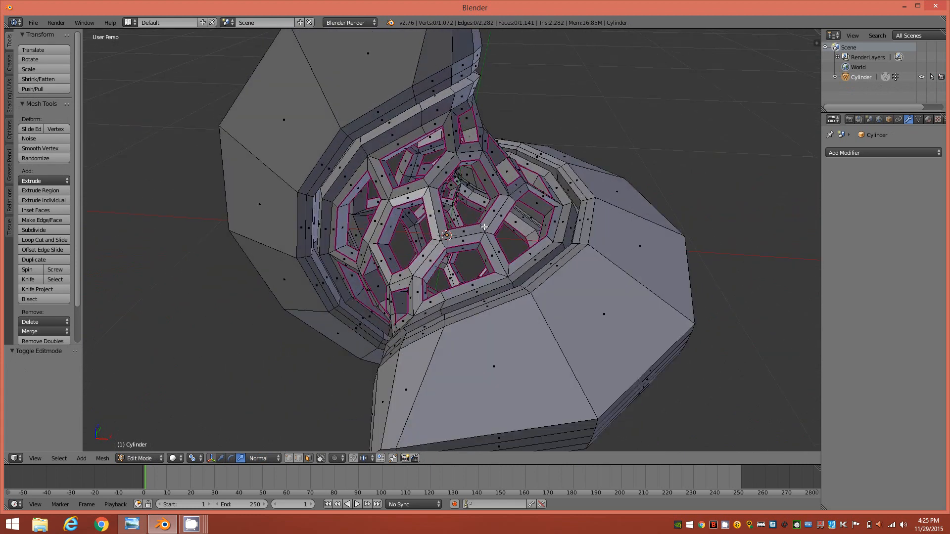
pyautogui.scroll(5, 406, 103)
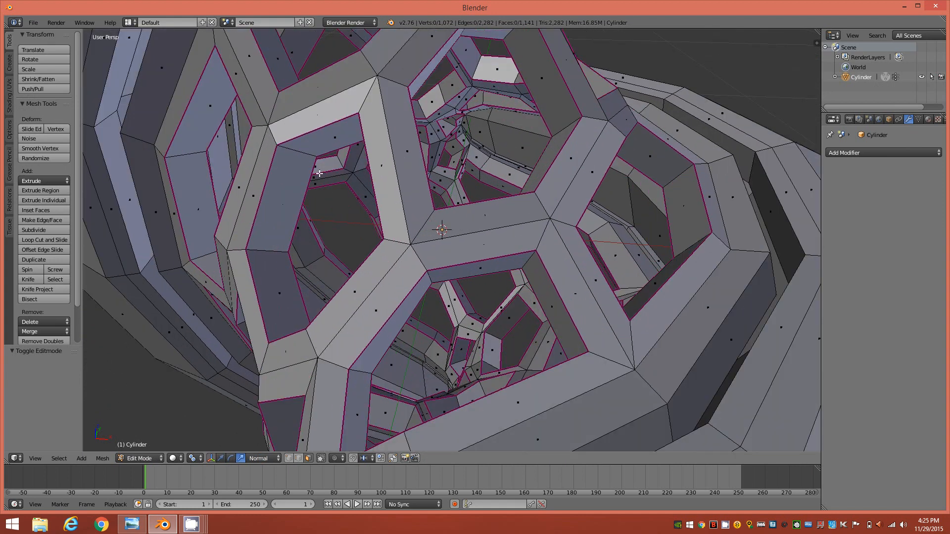
pyautogui.scroll(3, 336, 175)
pyautogui.scroll(-5, 336, 175)
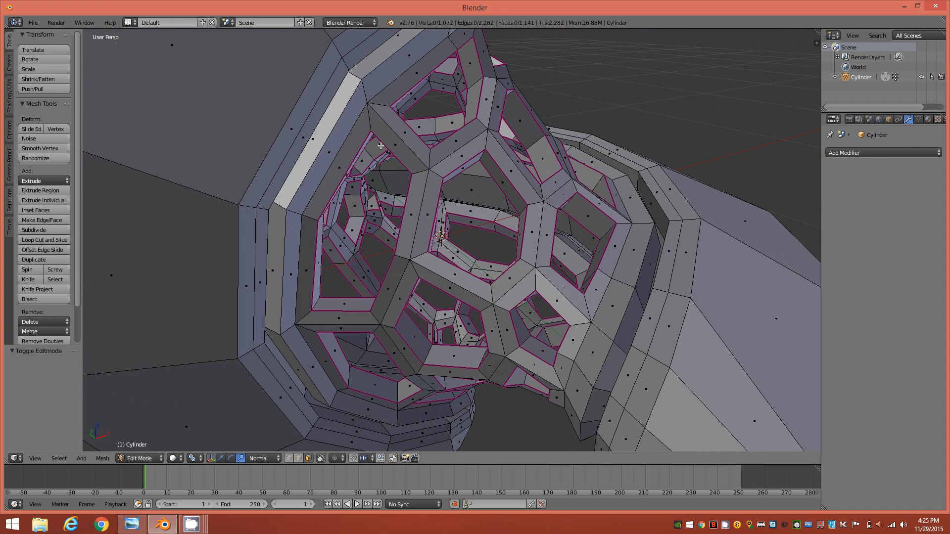
pyautogui.moveTo(376, 159); pyautogui.dragTo(352, 140, button='middle')
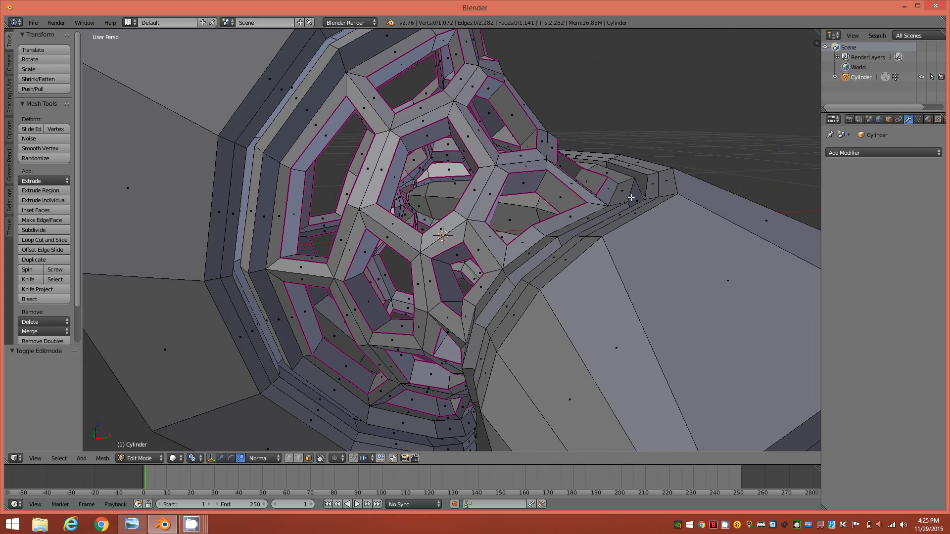
pyautogui.moveTo(604, 181); pyautogui.dragTo(567, 214, button='middle')
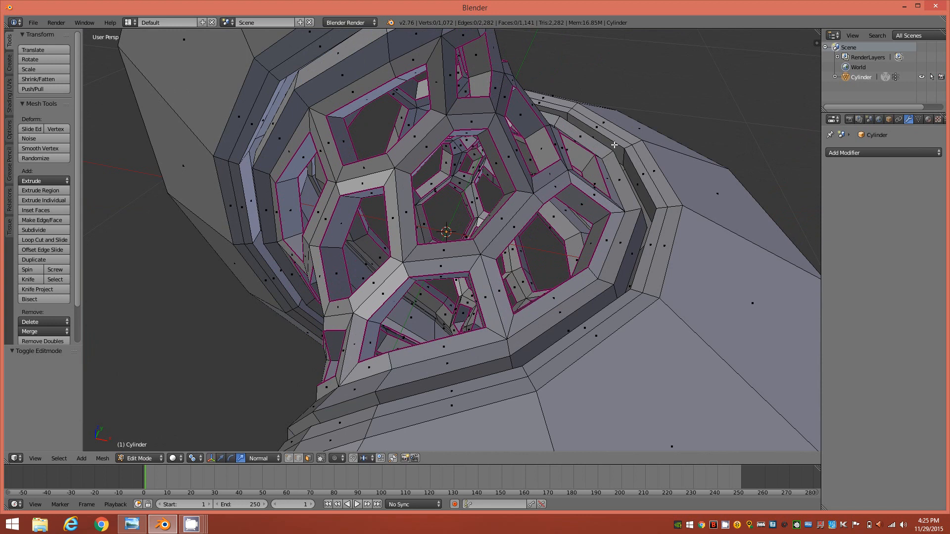
pyautogui.moveTo(559, 254); pyautogui.dragTo(543, 256, button='middle')
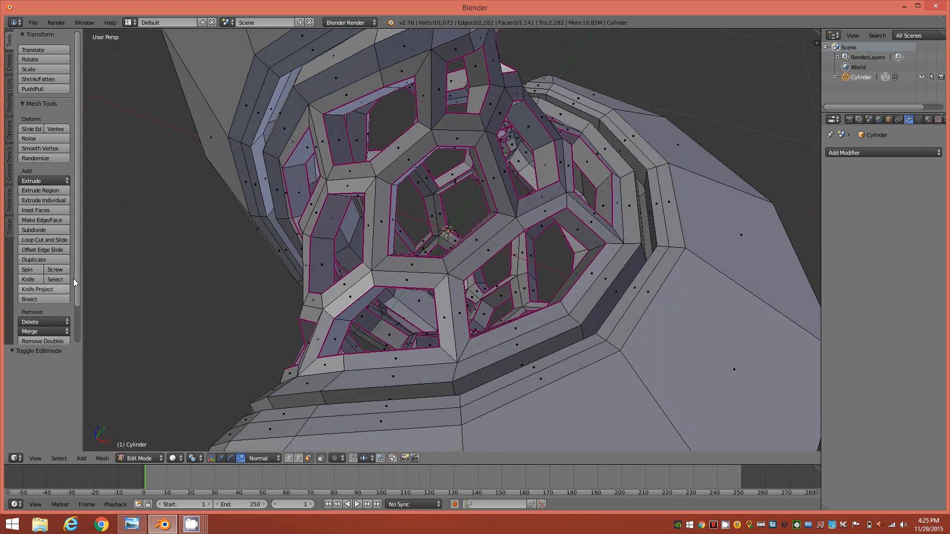
pyautogui.scroll(-2, 79, 268)
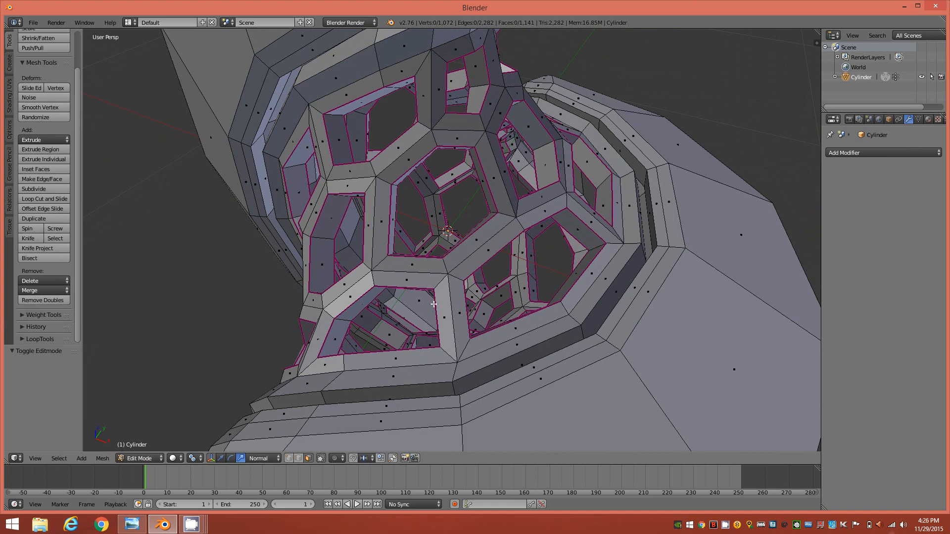
pyautogui.moveTo(443, 203); pyautogui.dragTo(404, 138, button='middle')
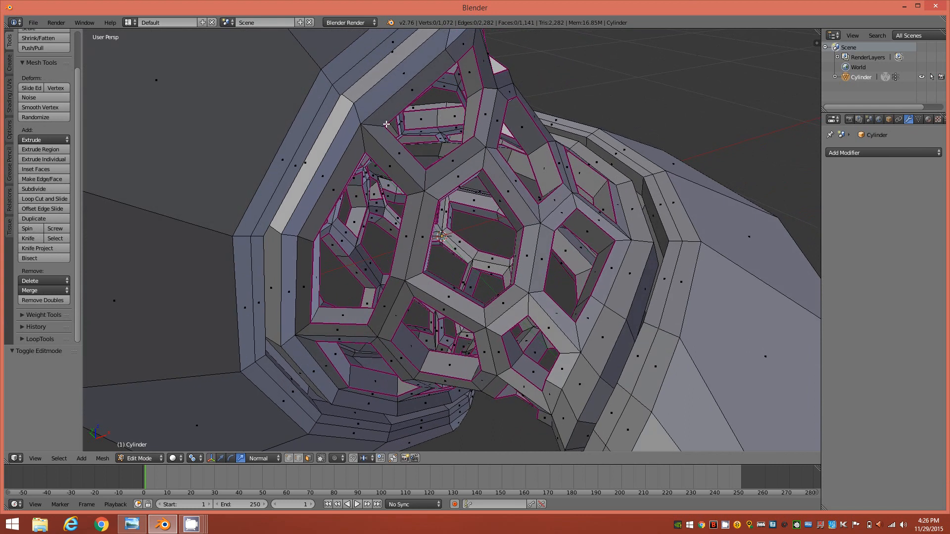
pyautogui.scroll(3, 387, 124)
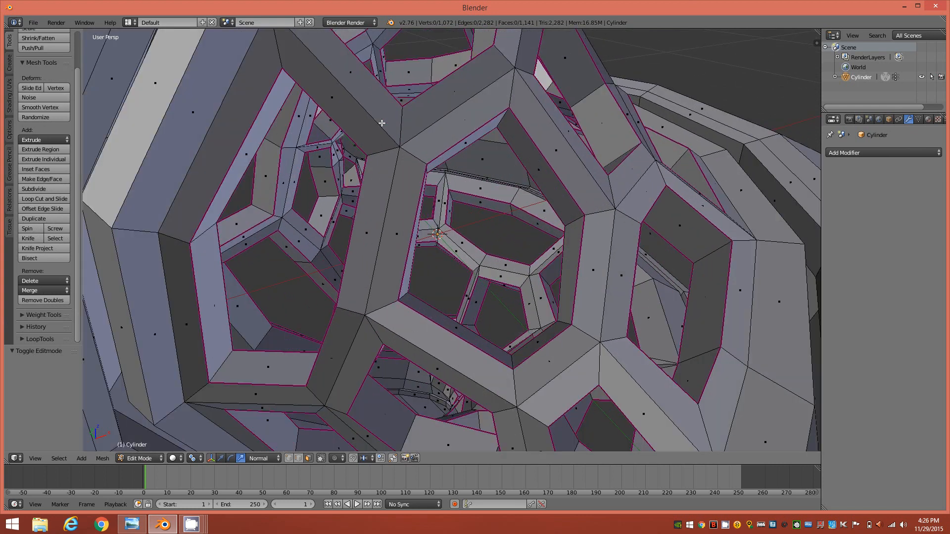
pyautogui.scroll(-8, 361, 169)
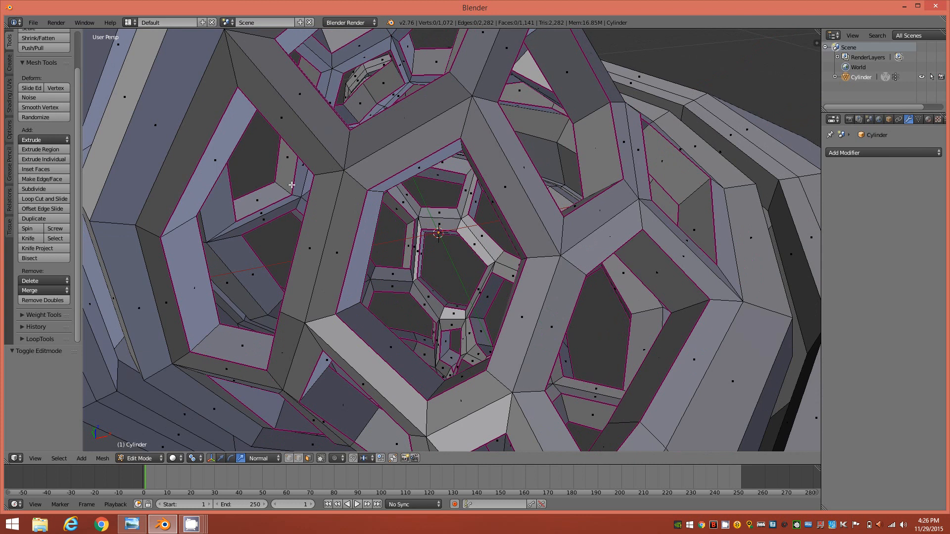
# Step: Select the face loop on the web's rim that faces the outer shell across the gap and delete its faces
pyautogui.scroll(2, 292, 189)
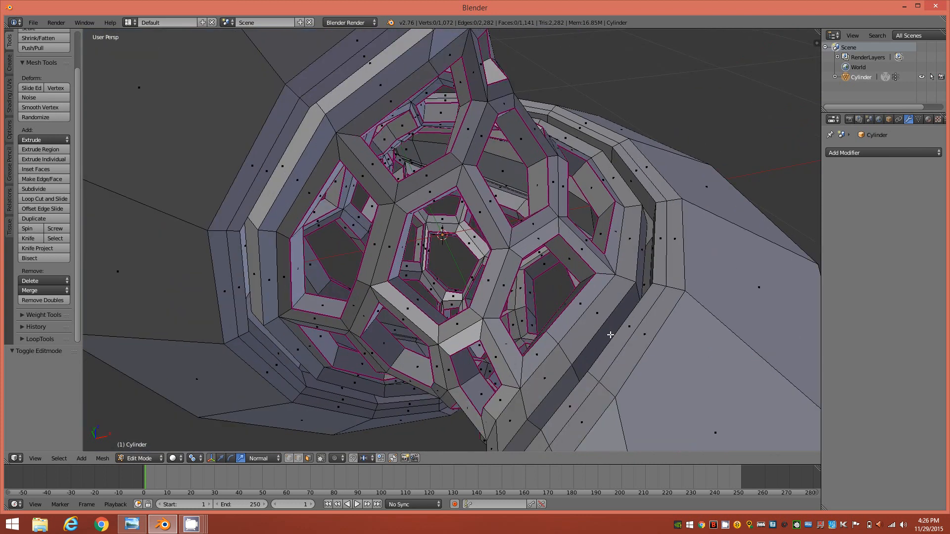
pyautogui.keyDown('alt'); pyautogui.rightClick(638, 294); pyautogui.keyUp('alt')
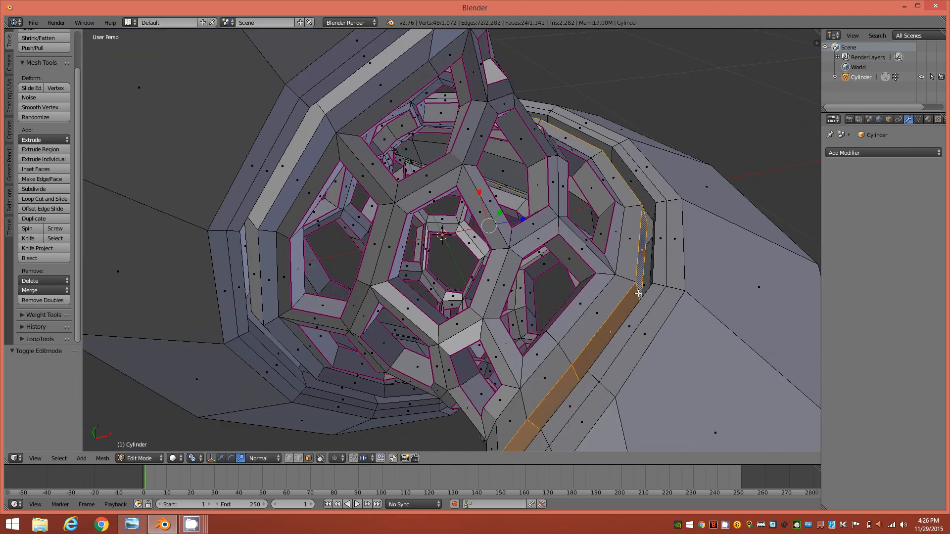
pyautogui.moveTo(638, 294)
pyautogui.mouseDown(button='middle')
pyautogui.moveTo(566, 298)
pyautogui.moveTo(625, 290)
pyautogui.mouseUp(button='middle')
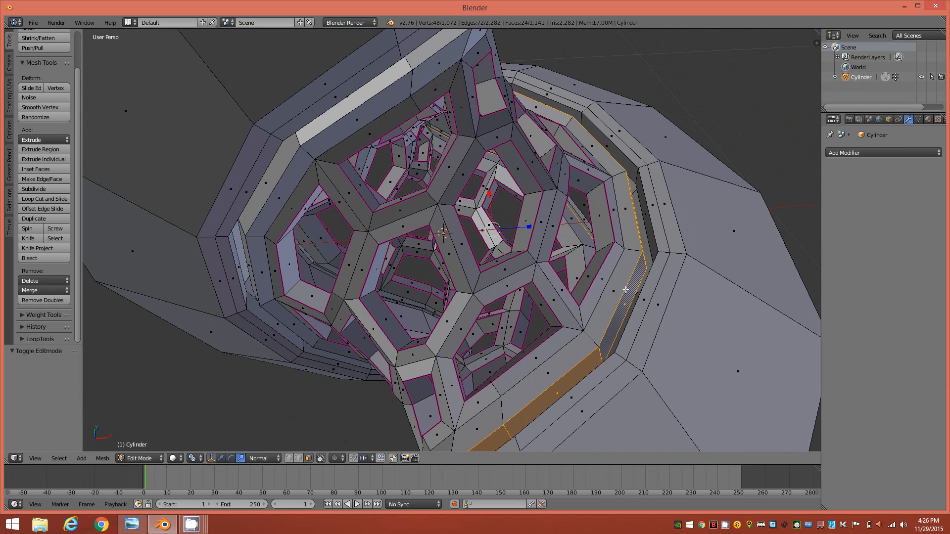
pyautogui.press('x')
pyautogui.click(625, 289)
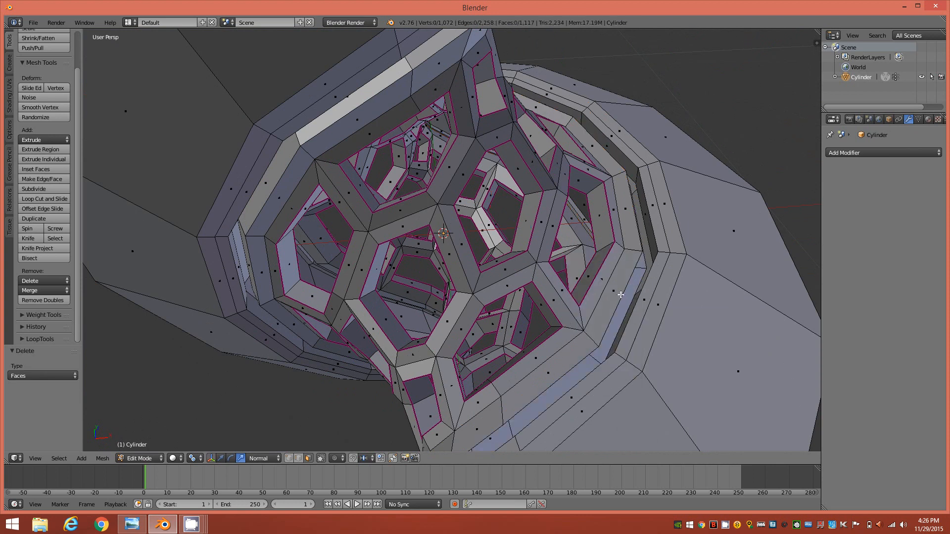
# Step: Select the face loop on the outer shell's rim that faces the web across the gap and delete its faces
pyautogui.moveTo(620, 295); pyautogui.dragTo(645, 266, button='middle')
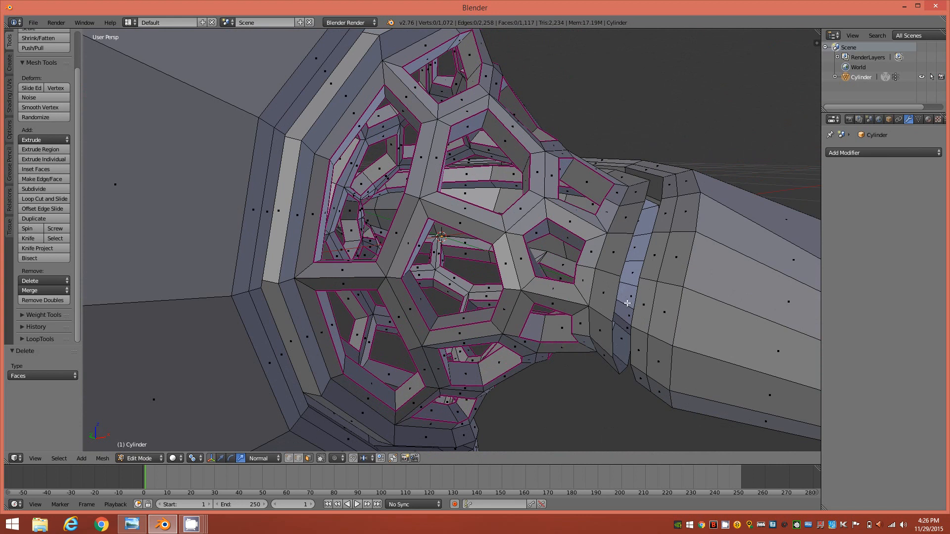
pyautogui.moveTo(635, 225); pyautogui.dragTo(658, 253, button='middle')
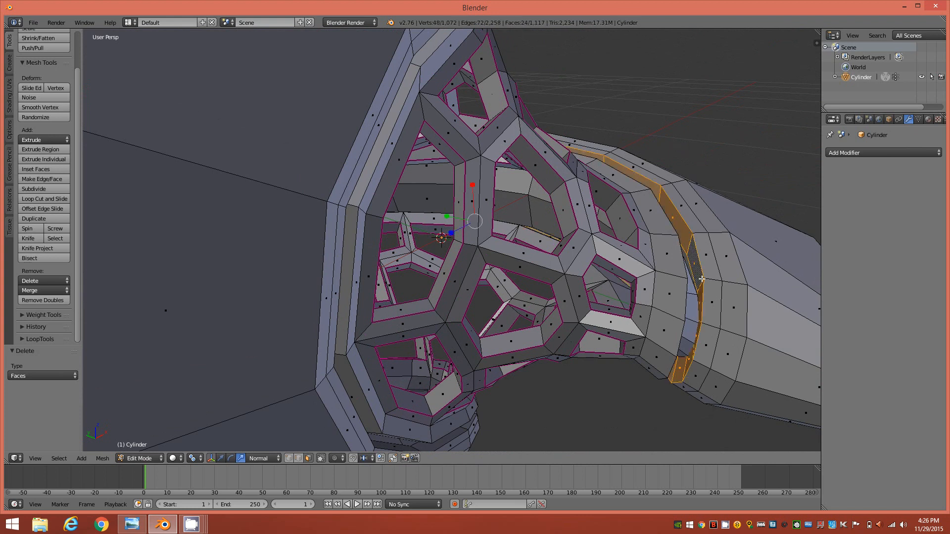
pyautogui.moveTo(702, 279)
pyautogui.mouseDown(button='middle')
pyautogui.moveTo(668, 288)
pyautogui.moveTo(700, 276)
pyautogui.moveTo(710, 255)
pyautogui.moveTo(704, 240)
pyautogui.moveTo(653, 277)
pyautogui.moveTo(691, 284)
pyautogui.mouseUp(button='middle')
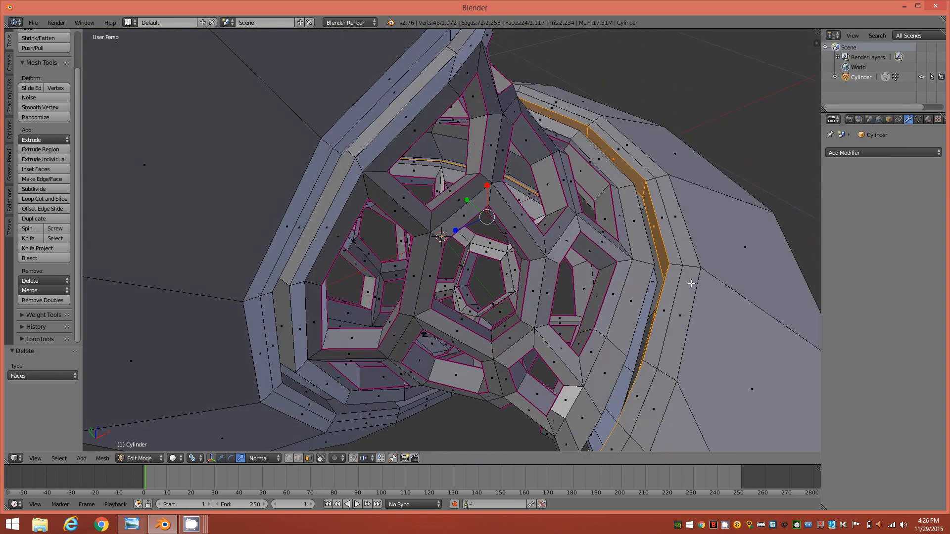
pyautogui.press('x')
pyautogui.click(691, 283)
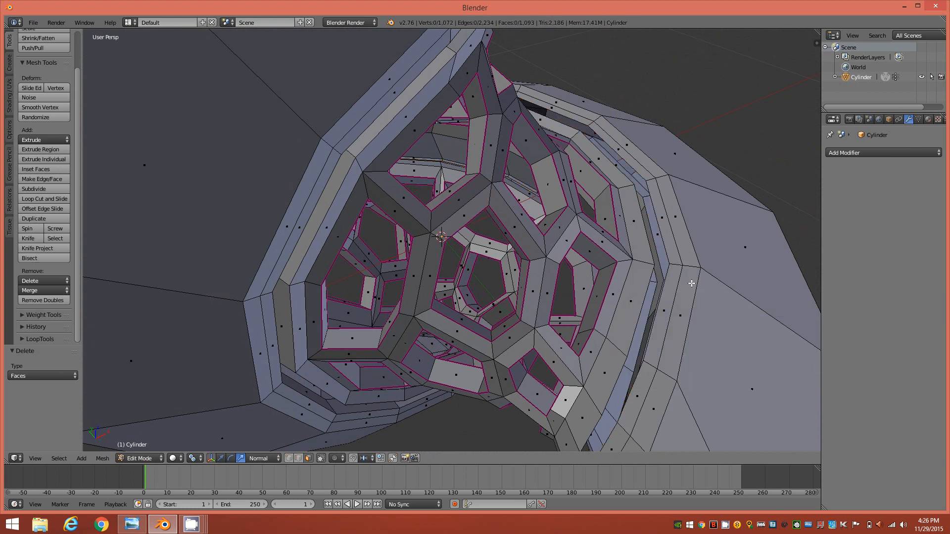
# Step: Switch to edge selection and select one inner edge of the web's open rim beside the gap
pyautogui.moveTo(691, 248); pyautogui.dragTo(629, 161, button='middle')
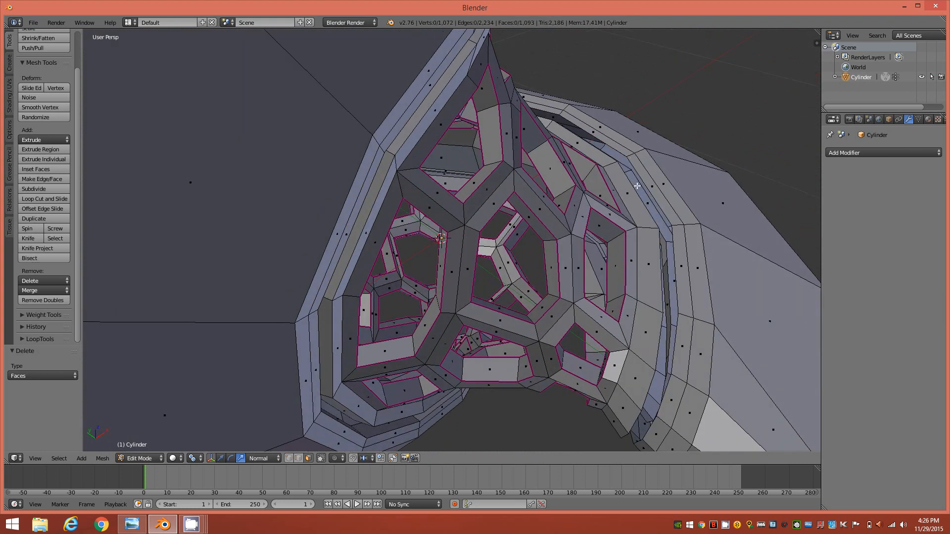
pyautogui.moveTo(684, 293); pyautogui.dragTo(698, 281, button='middle')
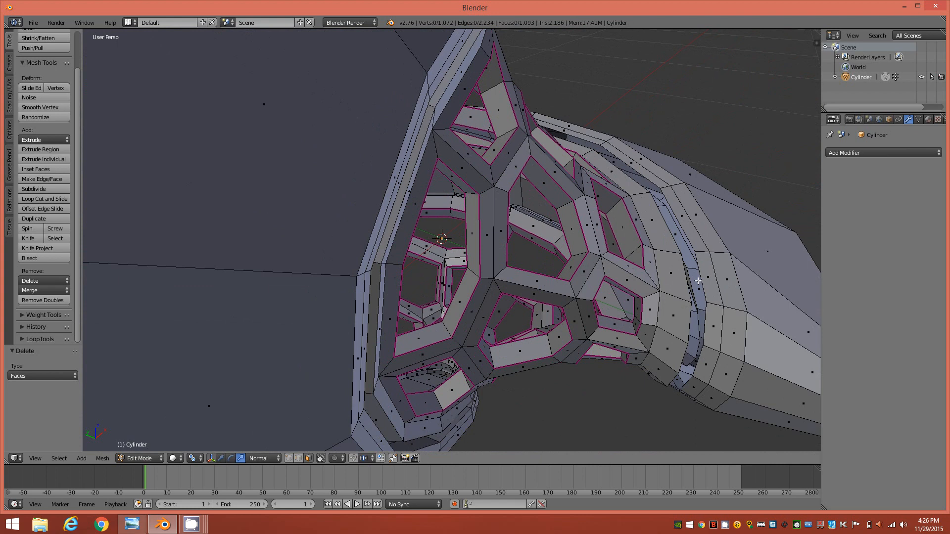
pyautogui.scroll(1, 703, 268)
pyautogui.moveTo(762, 301); pyautogui.dragTo(637, 241, button='middle')
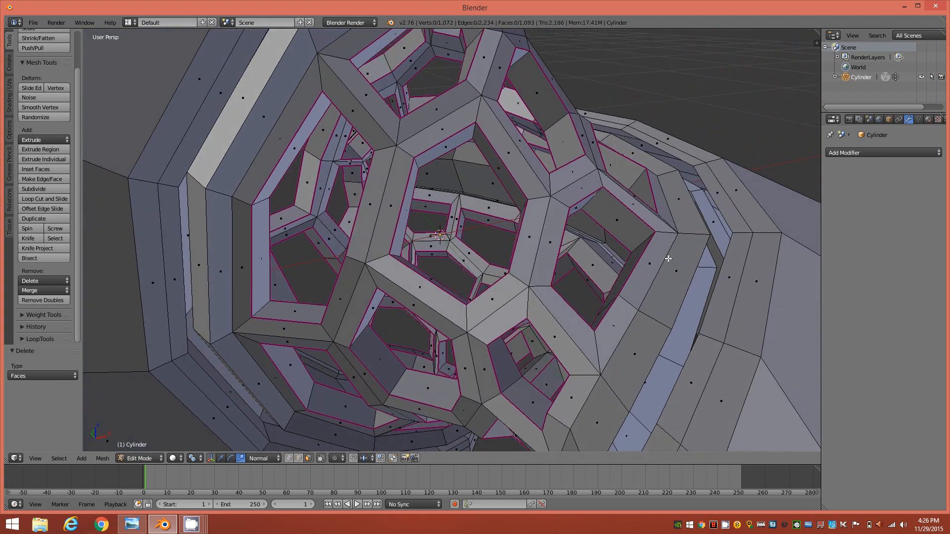
pyautogui.press('2')
pyautogui.moveTo(706, 207); pyautogui.dragTo(674, 236, button='middle')
pyautogui.moveTo(691, 307); pyautogui.dragTo(569, 329, button='middle')
pyautogui.moveTo(484, 378); pyautogui.dragTo(444, 387, button='middle')
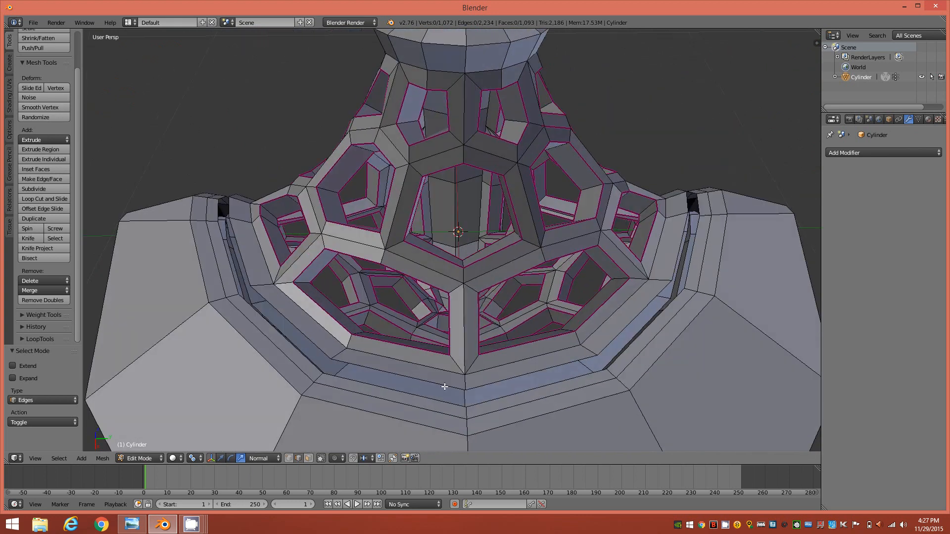
pyautogui.rightClick(500, 389)
pyautogui.moveTo(545, 387); pyautogui.dragTo(564, 388, button='middle')
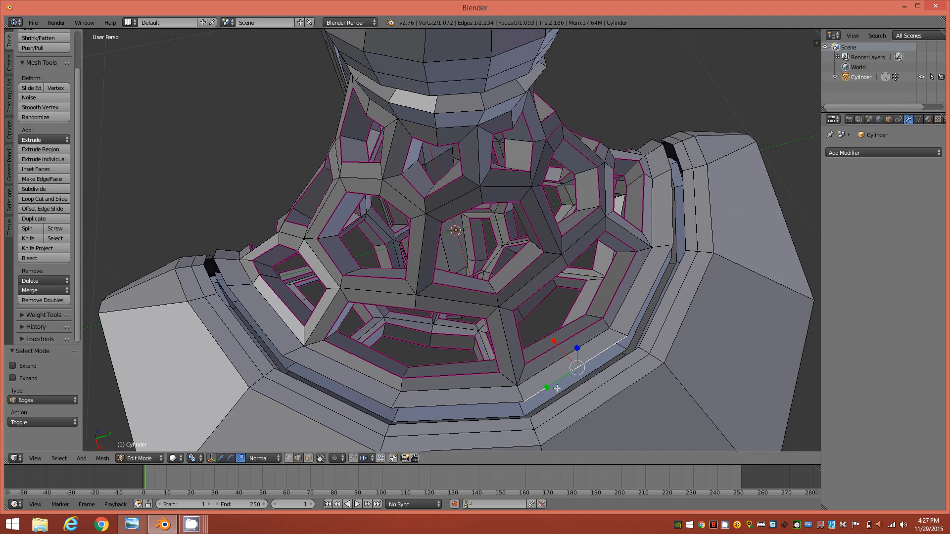
pyautogui.scroll(4, 563, 390)
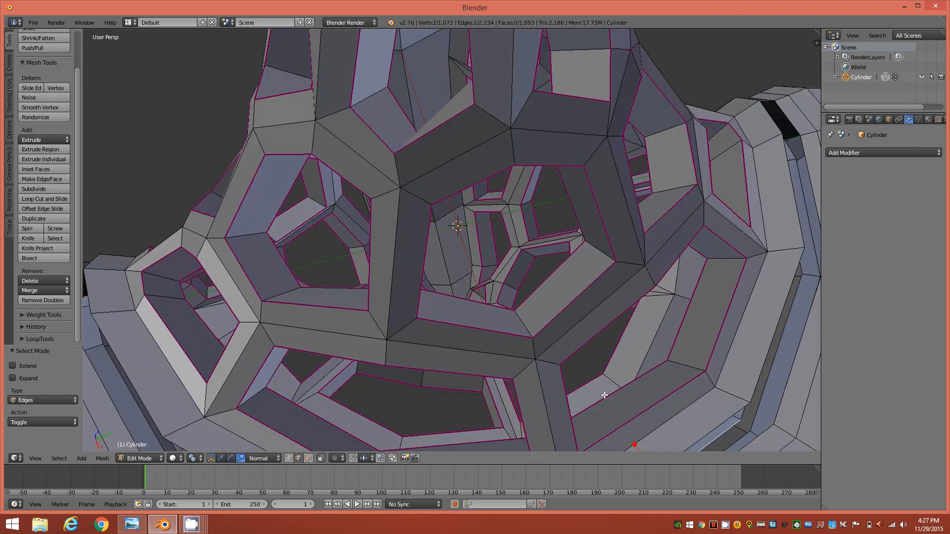
pyautogui.moveTo(609, 394); pyautogui.dragTo(572, 346, button='middle')
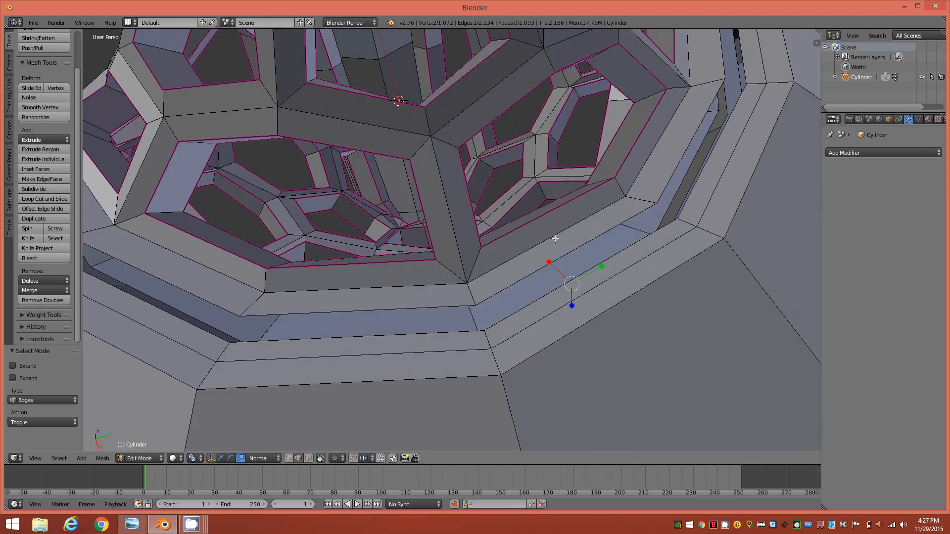
pyautogui.moveTo(574, 298); pyautogui.dragTo(612, 263, button='middle')
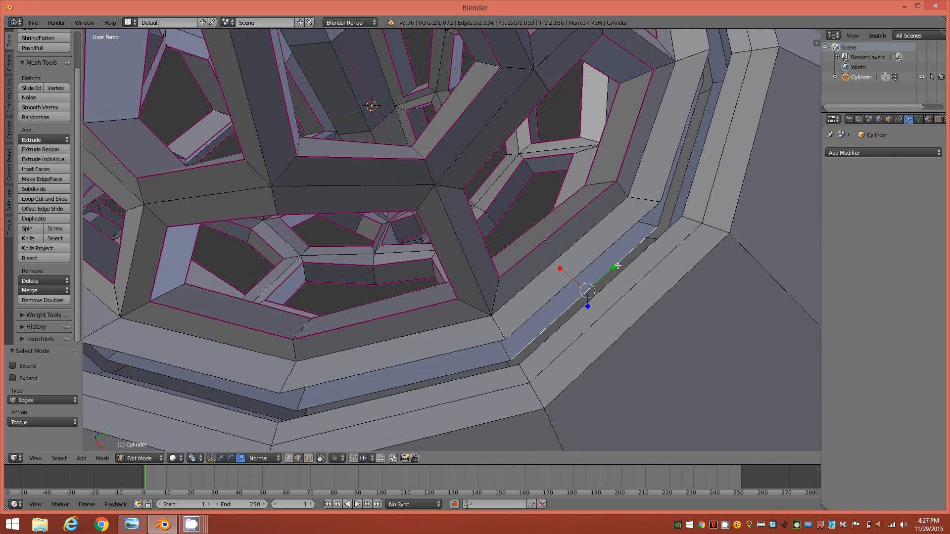
# Step: Check the selected rim edge in wireframe shading, then return to solid shading
pyautogui.press('z')
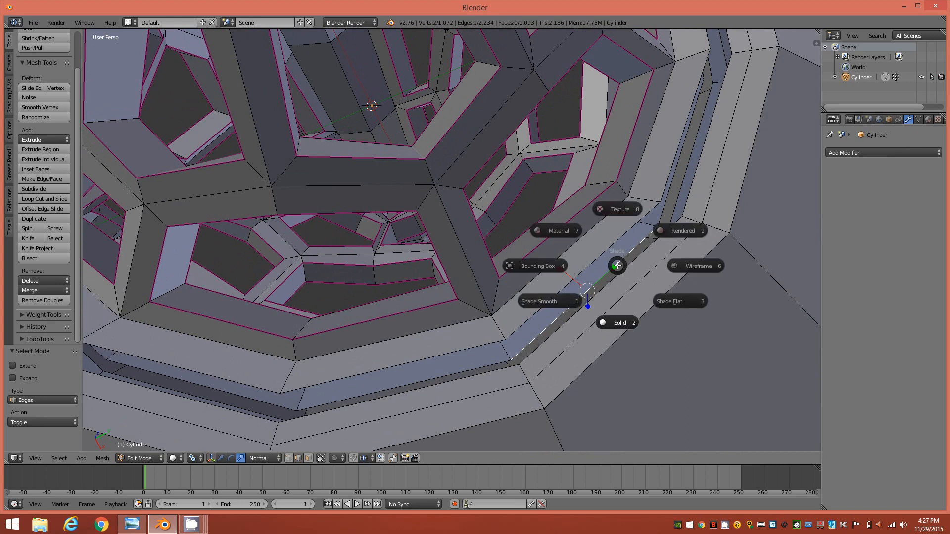
pyautogui.click(696, 271)
pyautogui.moveTo(645, 287)
pyautogui.mouseDown(button='middle')
pyautogui.moveTo(663, 267)
pyautogui.moveTo(636, 244)
pyautogui.moveTo(663, 257)
pyautogui.moveTo(649, 270)
pyautogui.mouseUp(button='middle')
pyautogui.press('z')
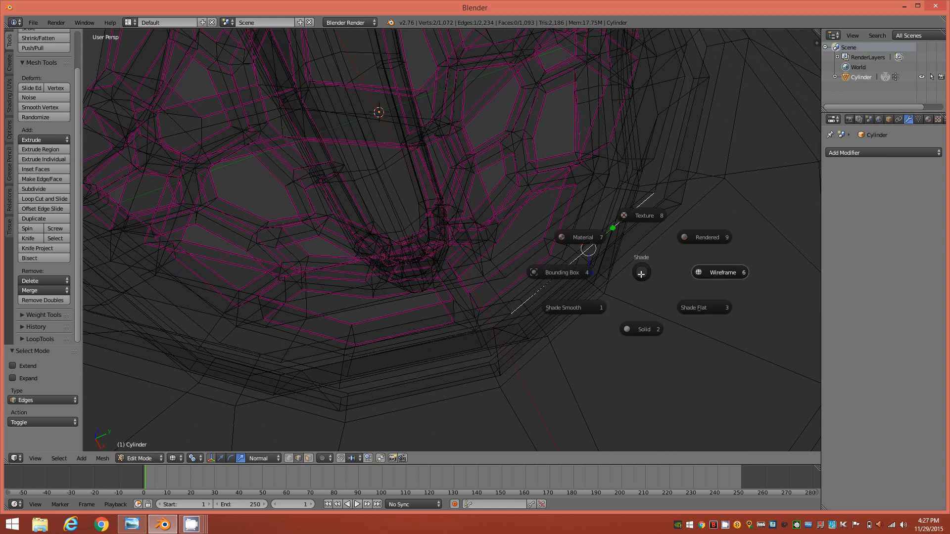
pyautogui.click(642, 330)
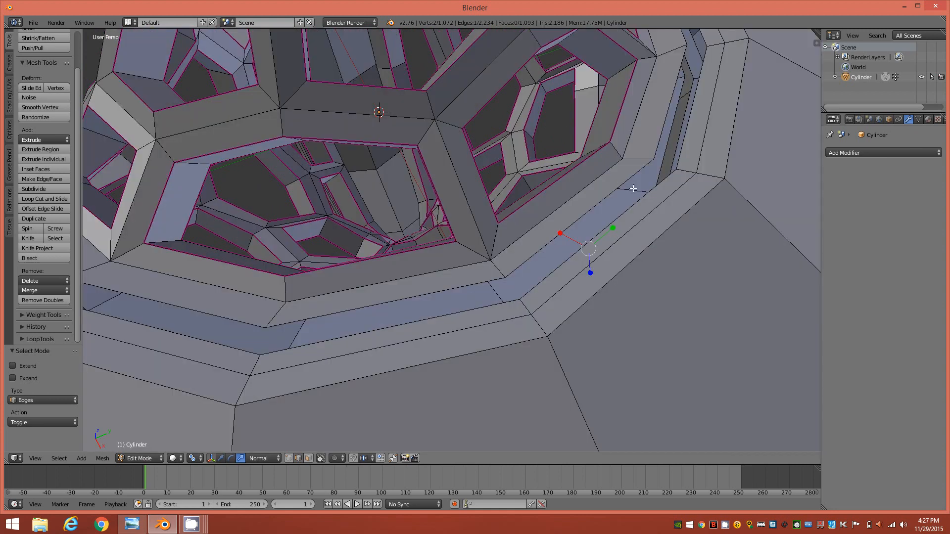
# Step: Add the matching inner edge of the shell's rim to the selection and fill a face between the two edges
pyautogui.moveTo(629, 222)
pyautogui.mouseDown(button='middle')
pyautogui.moveTo(623, 219)
pyautogui.moveTo(631, 241)
pyautogui.mouseUp(button='middle')
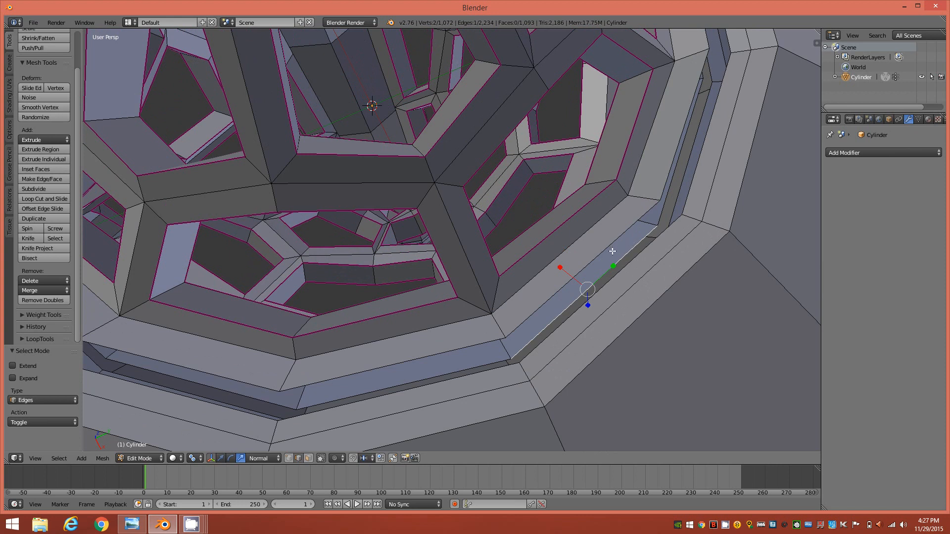
pyautogui.moveTo(626, 279); pyautogui.dragTo(657, 196, button='middle')
pyautogui.keyDown('ctrl'); pyautogui.rightClick(643, 192); pyautogui.keyUp('ctrl')
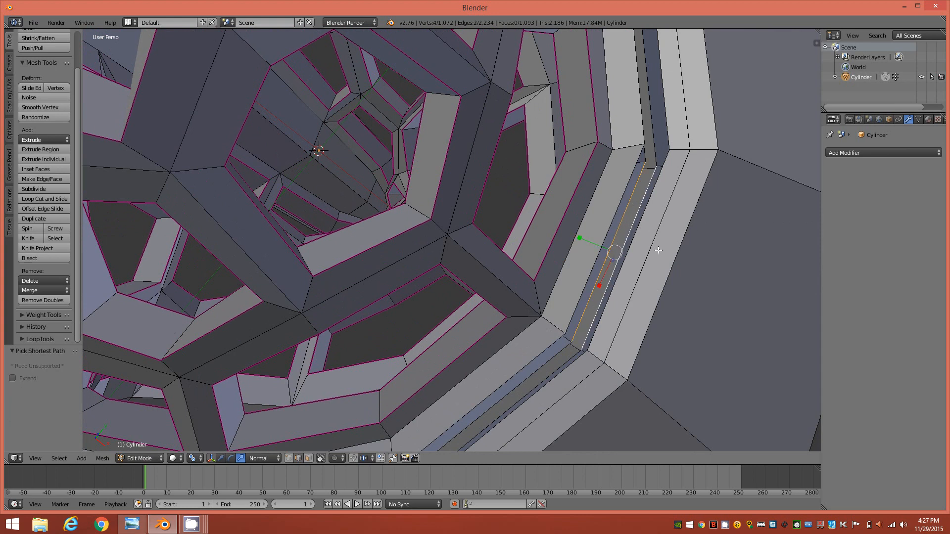
pyautogui.press('f')
# Step: Fill a face between the matching outer edges of the web and shell rims above the inner bridging face, and clear the selection
pyautogui.moveTo(649, 255); pyautogui.dragTo(635, 207, button='middle')
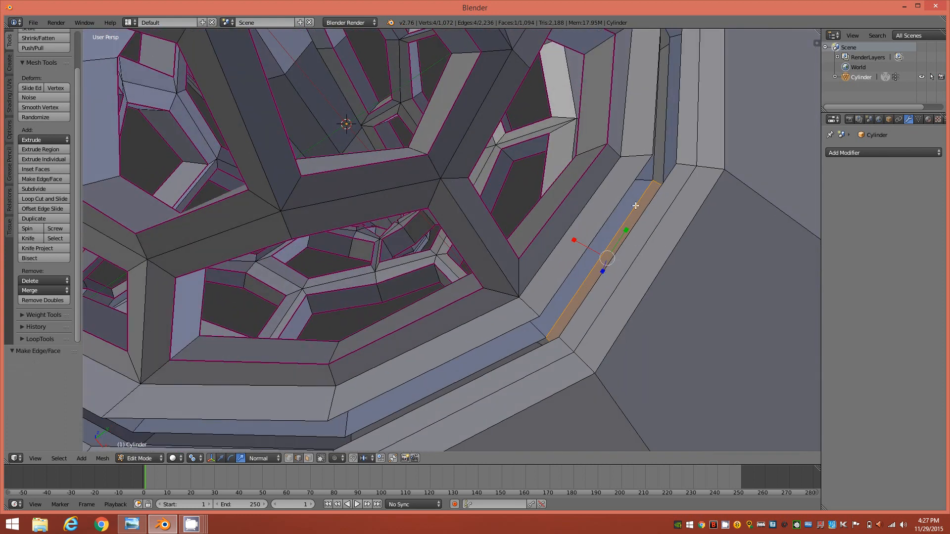
pyautogui.rightClick(633, 180)
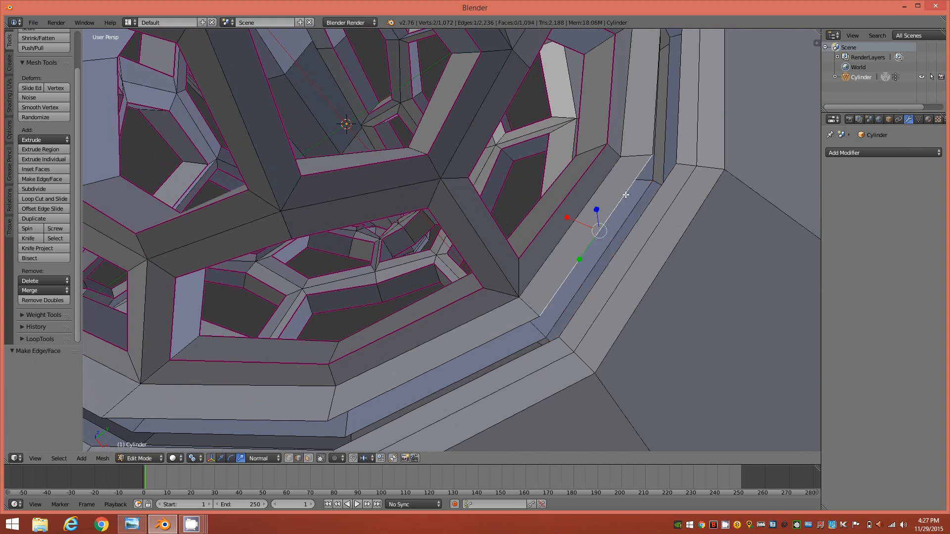
pyautogui.keyDown('shift'); pyautogui.rightClick(656, 192); pyautogui.keyUp('shift')
pyautogui.moveTo(628, 269)
pyautogui.mouseDown(button='middle')
pyautogui.moveTo(674, 240)
pyautogui.moveTo(656, 272)
pyautogui.moveTo(622, 266)
pyautogui.mouseUp(button='middle')
pyautogui.press('f')
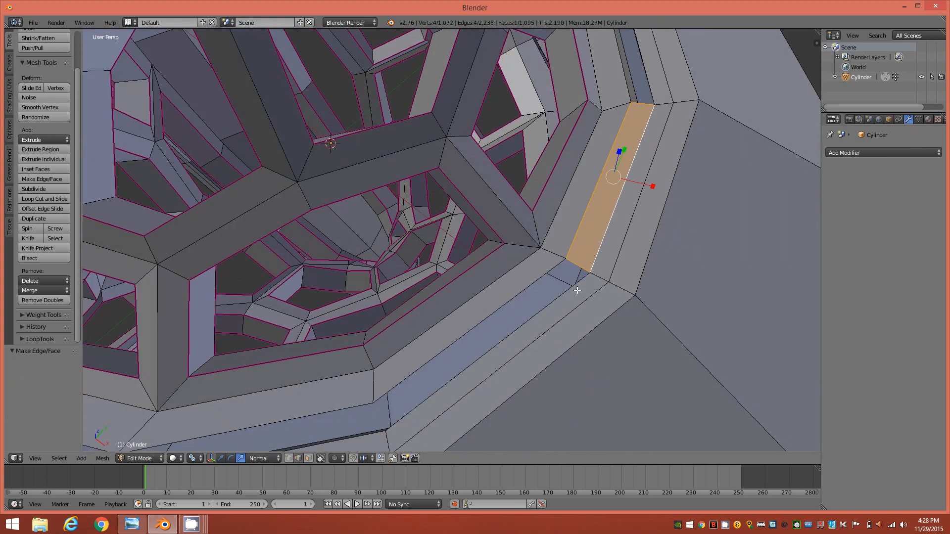
pyautogui.press('a')
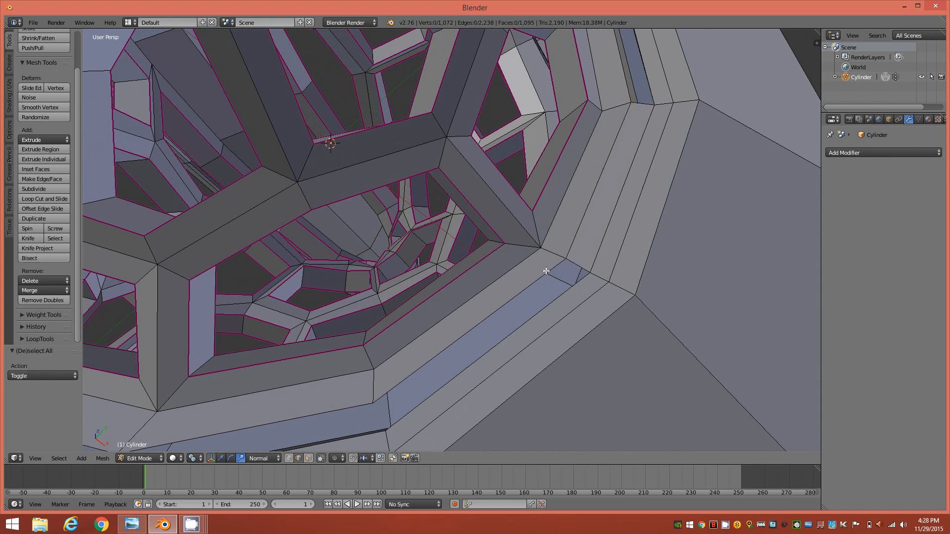
# Step: Select the remaining open boundary between the web and shell rims, excluding the filled section's end edges, bridge the edge loops, and clear the selection
pyautogui.keyDown('alt'); pyautogui.rightClick(545, 271); pyautogui.keyUp('alt')
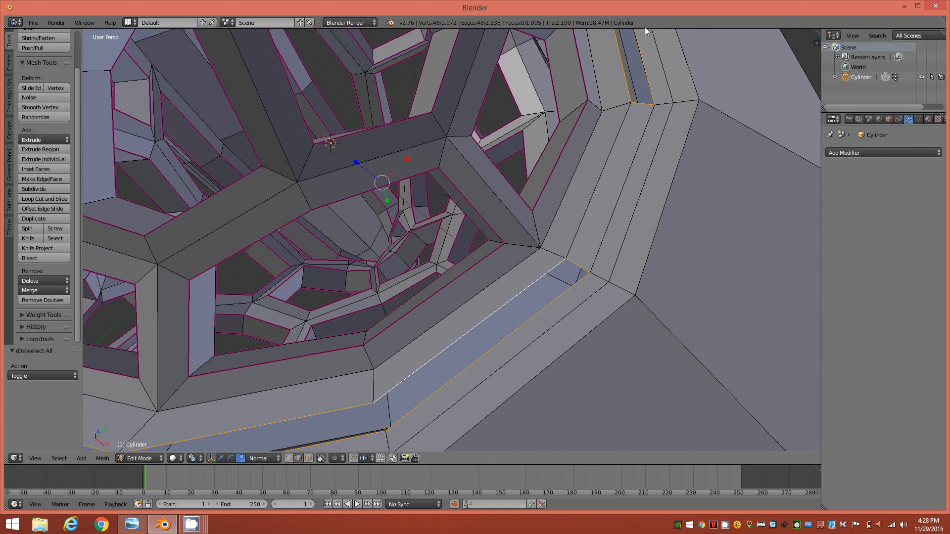
pyautogui.scroll(-2, 536, 308)
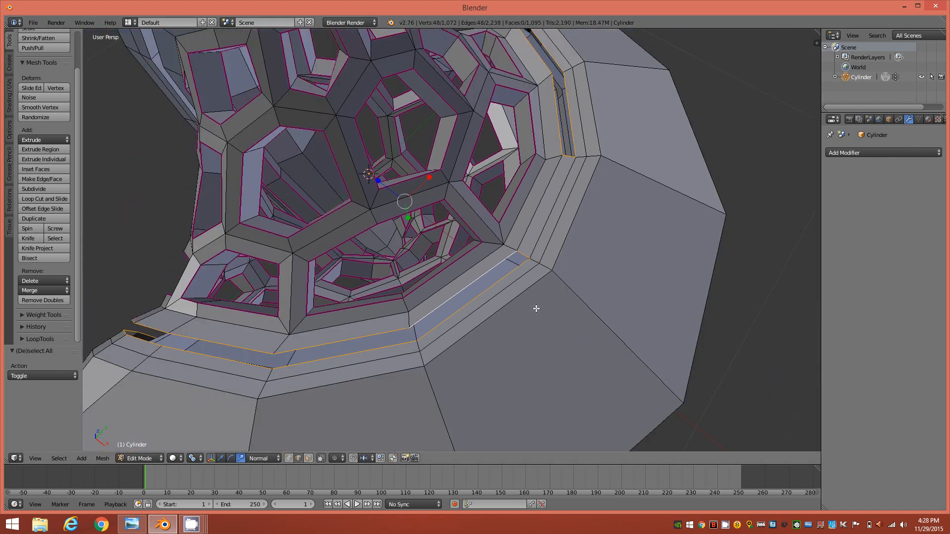
pyautogui.scroll(2, 537, 309)
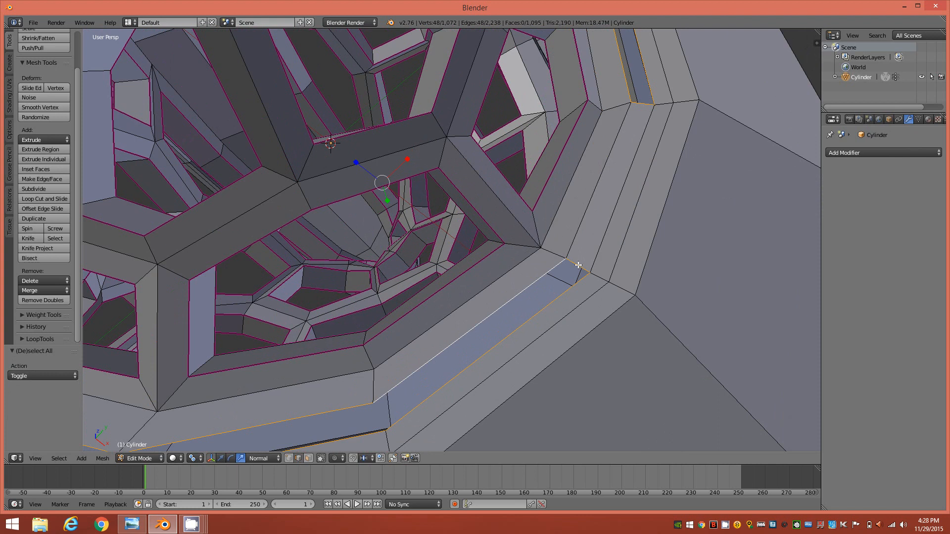
pyautogui.keyDown('shift'); pyautogui.rightClick(644, 104); pyautogui.keyUp('shift')
pyautogui.moveTo(666, 203)
pyautogui.mouseDown(button='middle')
pyautogui.moveTo(623, 221)
pyautogui.moveTo(657, 200)
pyautogui.mouseUp(button='middle')
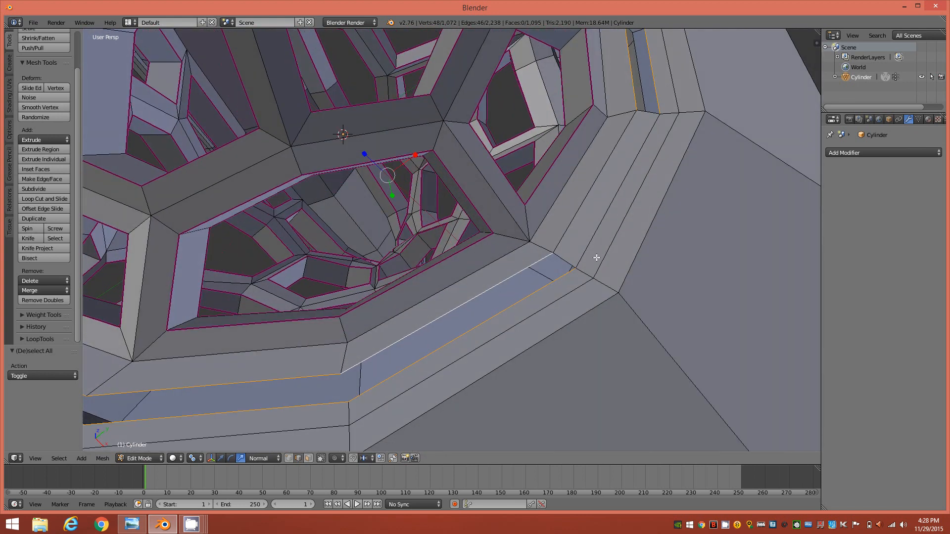
pyautogui.hotkey('ctrl', 'e')
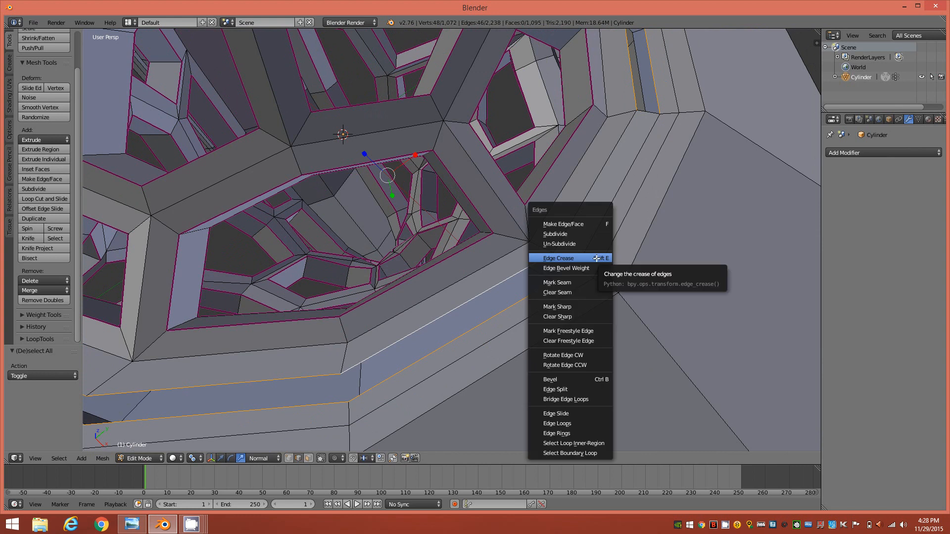
pyautogui.click(588, 403)
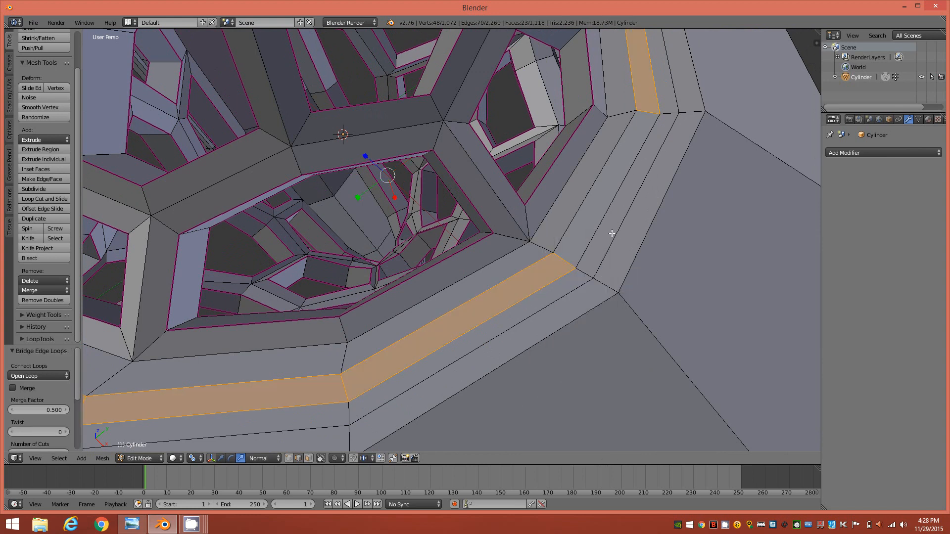
pyautogui.scroll(-5, 610, 233)
pyautogui.scroll(3, 604, 244)
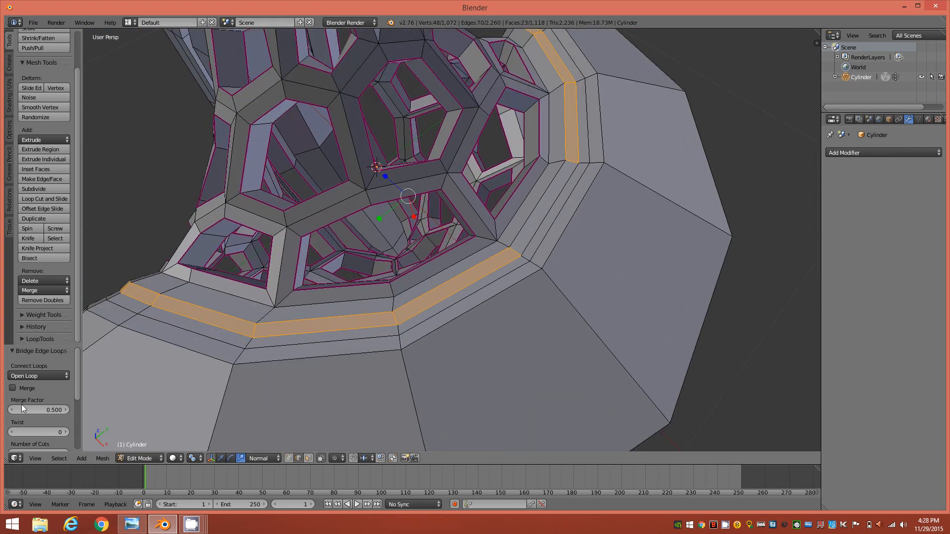
pyautogui.moveTo(126, 366); pyautogui.dragTo(282, 362, button='middle')
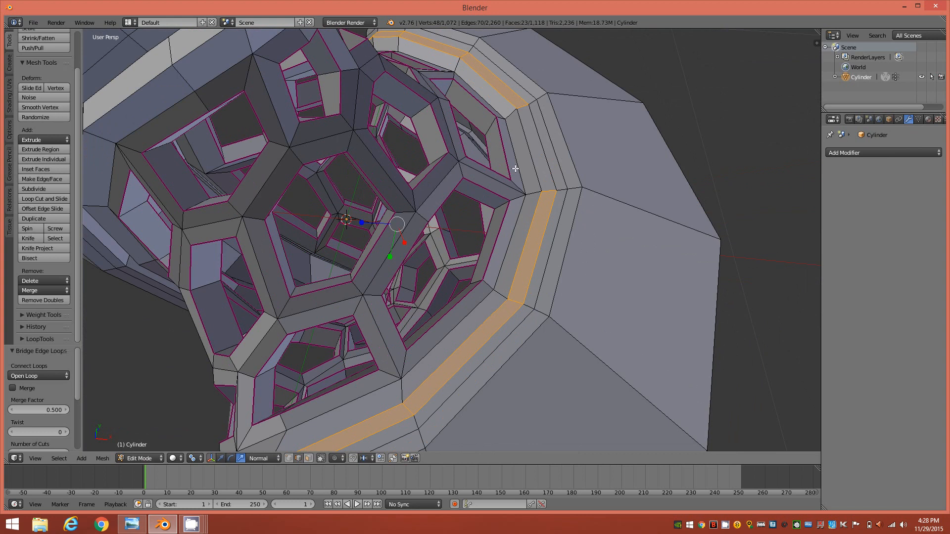
pyautogui.moveTo(554, 289)
pyautogui.mouseDown(button='middle')
pyautogui.moveTo(604, 218)
pyautogui.moveTo(602, 249)
pyautogui.moveTo(563, 284)
pyautogui.mouseUp(button='middle')
pyautogui.moveTo(432, 169); pyautogui.dragTo(489, 283, button='middle')
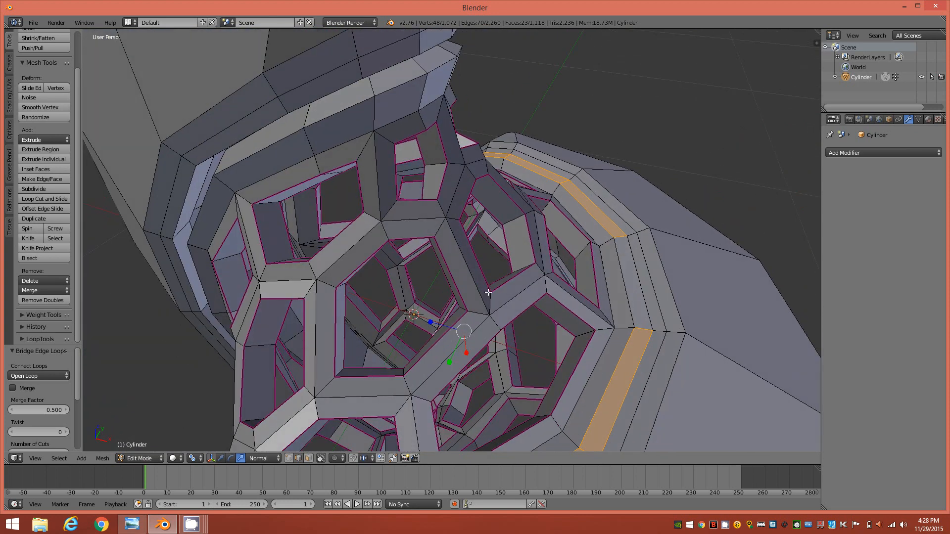
pyautogui.press('a')
# Step: Select the facing face loops of the web rim and shell rim on the other opening and delete their faces
pyautogui.moveTo(412, 136)
pyautogui.mouseDown(button='middle')
pyautogui.moveTo(429, 138)
pyautogui.moveTo(416, 130)
pyautogui.mouseUp(button='middle')
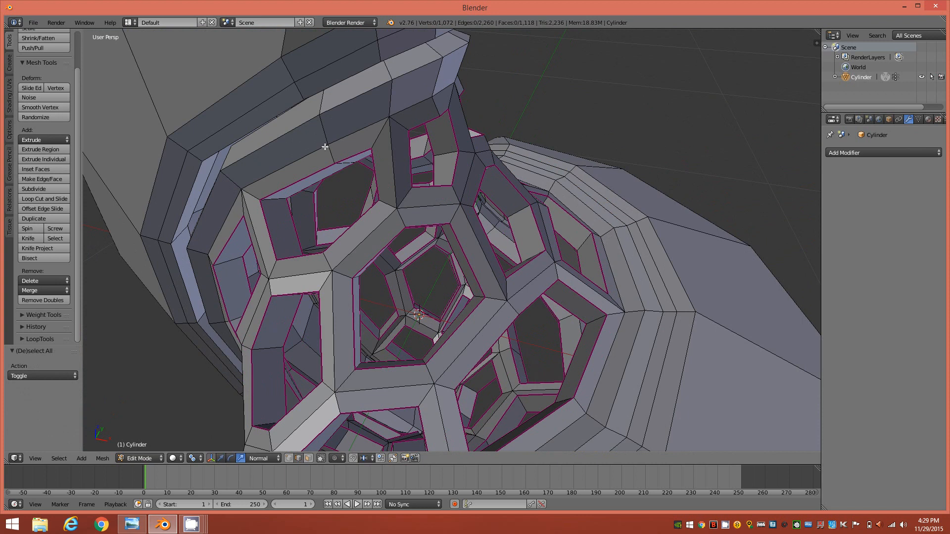
pyautogui.press('3')
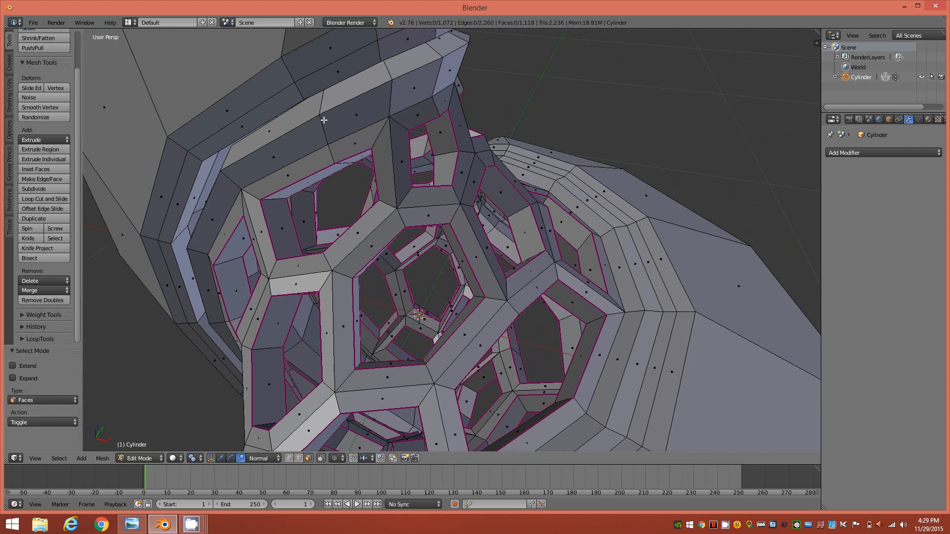
pyautogui.keyDown('alt'); pyautogui.rightClick(322, 103); pyautogui.keyUp('alt')
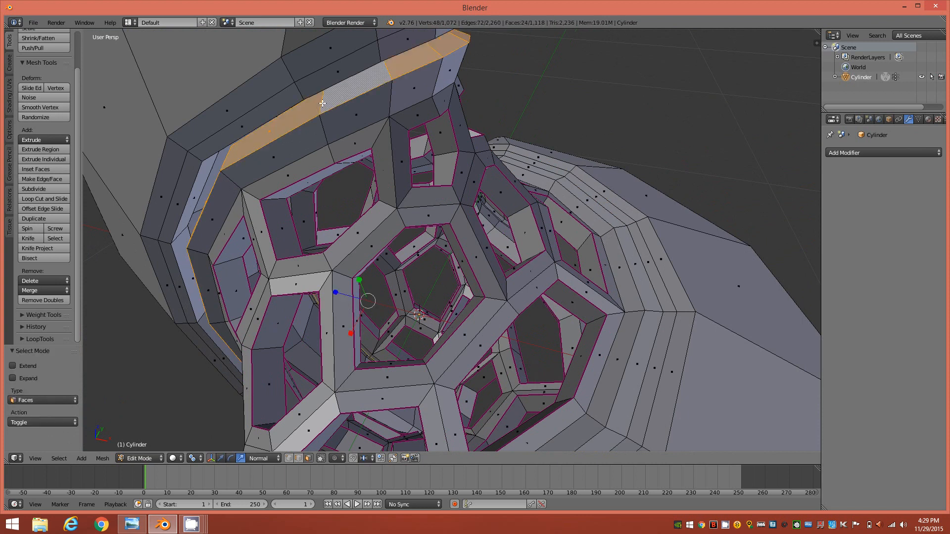
pyautogui.keyDown('alt'); pyautogui.keyDown('shift'); pyautogui.rightClick(179, 233); pyautogui.keyUp('shift'); pyautogui.keyUp('alt')
pyautogui.moveTo(211, 208); pyautogui.dragTo(260, 184, button='middle')
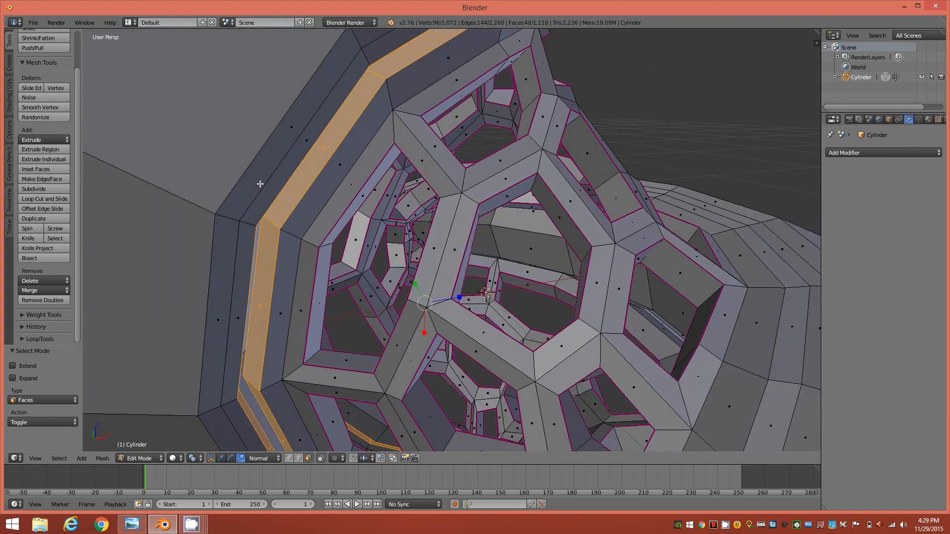
pyautogui.press('x')
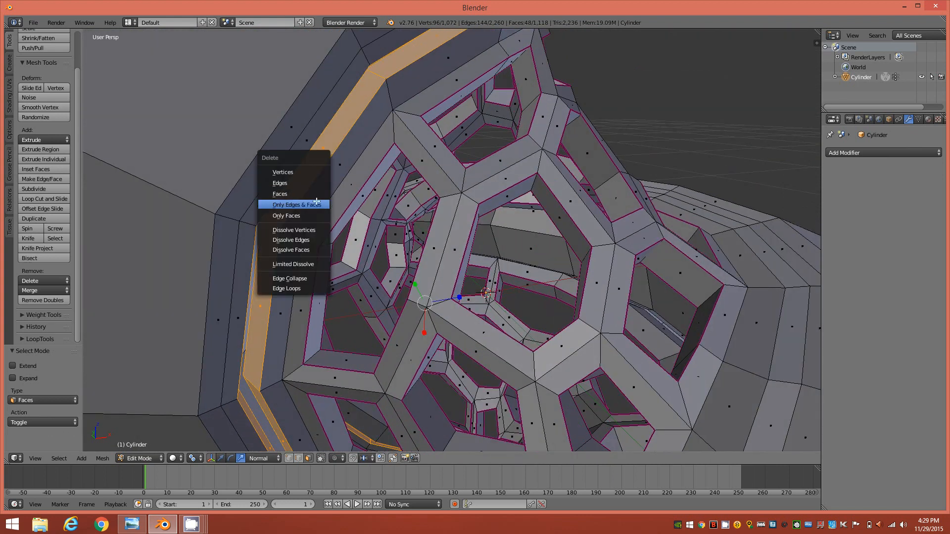
pyautogui.click(290, 194)
pyautogui.moveTo(298, 213); pyautogui.dragTo(264, 224, button='middle')
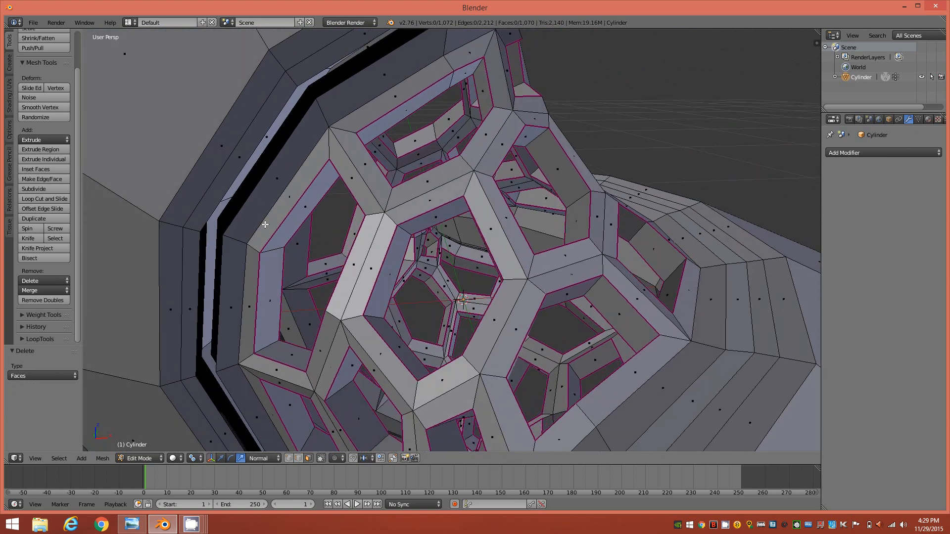
# Step: Fill a face between matching inner edges of the web and shell rims across the new gap
pyautogui.rightClick(217, 275)
pyautogui.press('2')
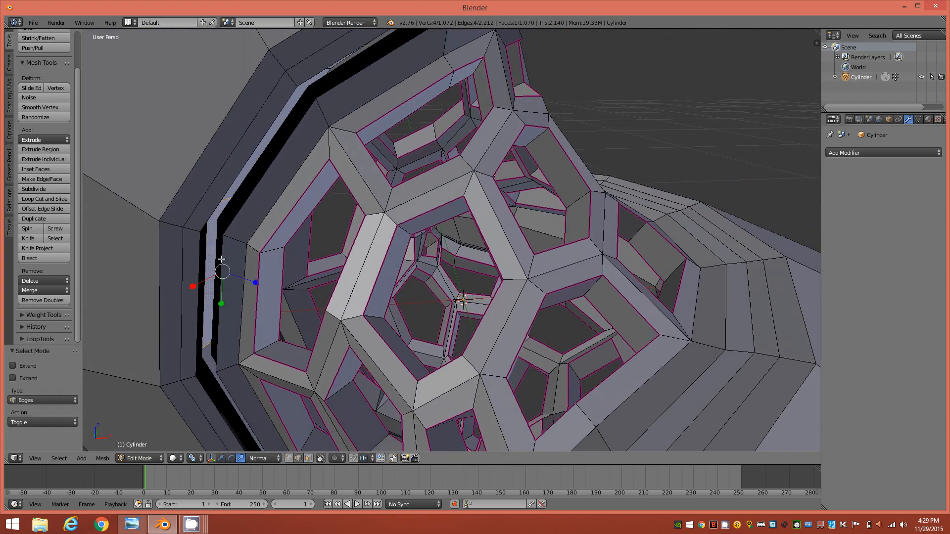
pyautogui.press('a')
pyautogui.moveTo(242, 275); pyautogui.dragTo(258, 257, button='middle')
pyautogui.keyDown('shift'); pyautogui.rightClick(202, 214); pyautogui.keyUp('shift')
pyautogui.press('f')
# Step: Fill a face between the matching outer rim edges above the inner bridging face, and clear the selection
pyautogui.click(297, 220)
pyautogui.keyDown('shift'); pyautogui.click(268, 227); pyautogui.keyUp('shift')
pyautogui.moveTo(251, 267); pyautogui.dragTo(285, 271, button='middle')
pyautogui.press('f')
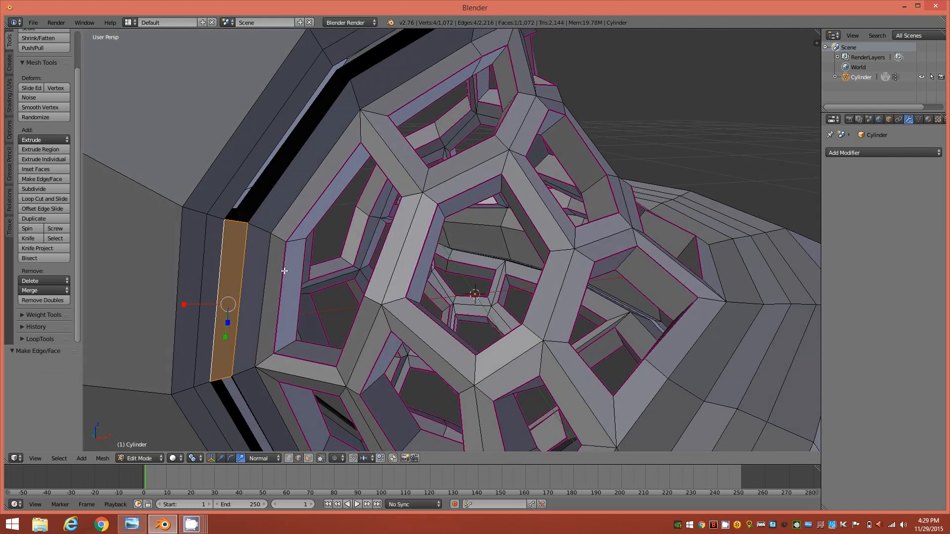
pyautogui.press('a')
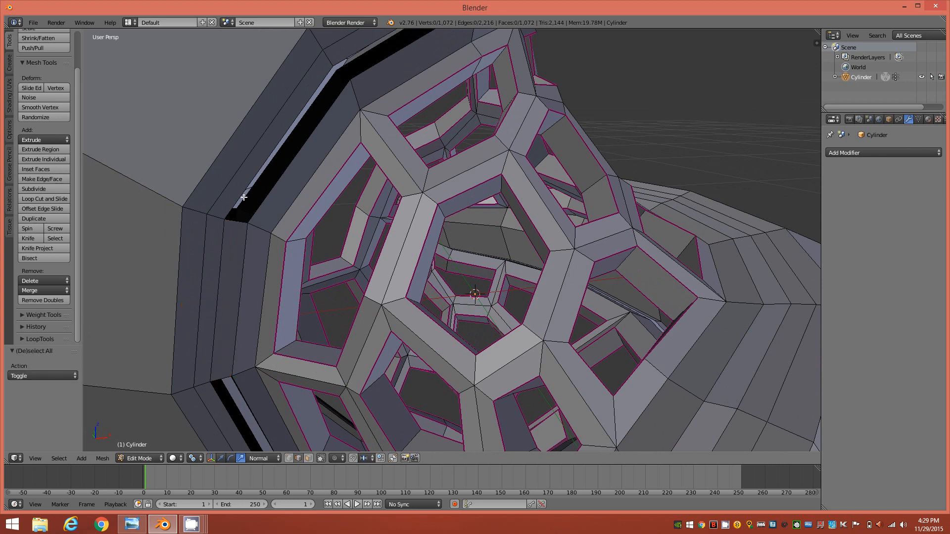
# Step: Select the remaining gap boundary except the filled section's end edges, bridge the edge loops, and clear the selection
pyautogui.keyDown('alt'); pyautogui.click(244, 191); pyautogui.keyUp('alt')
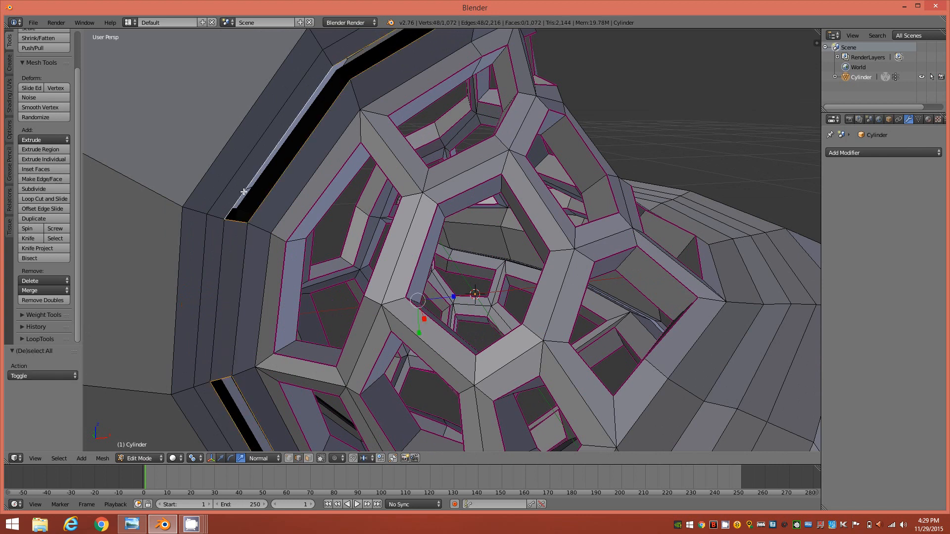
pyautogui.keyDown('shift'); pyautogui.rightClick(237, 222); pyautogui.keyUp('shift')
pyautogui.keyDown('shift'); pyautogui.rightClick(222, 381); pyautogui.keyUp('shift')
pyautogui.hotkey('ctrl', 'z')
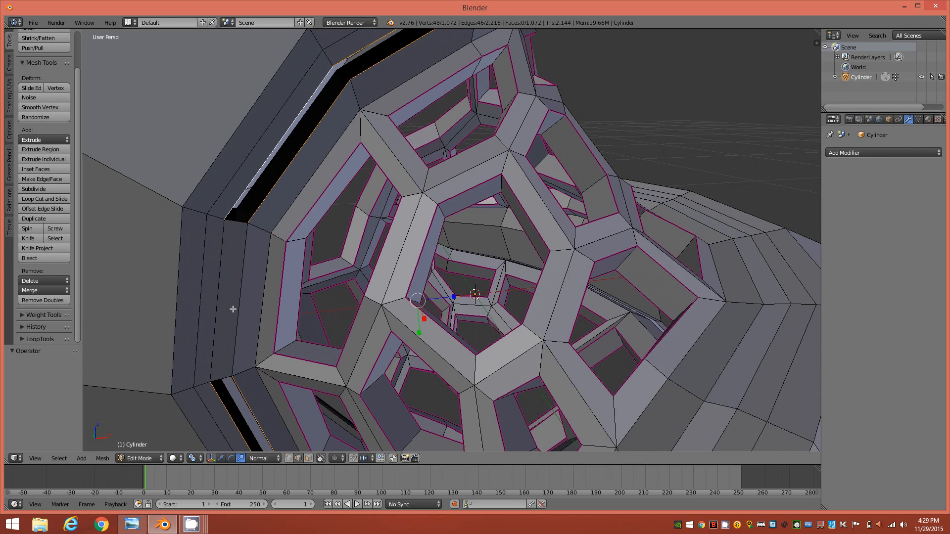
pyautogui.moveTo(281, 301); pyautogui.dragTo(277, 288, button='middle')
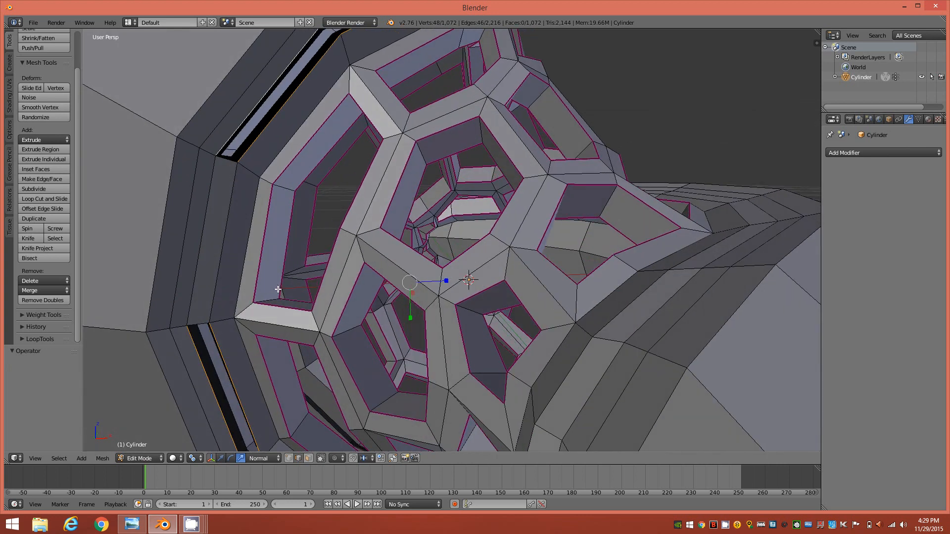
pyautogui.hotkey('ctrl', 'e')
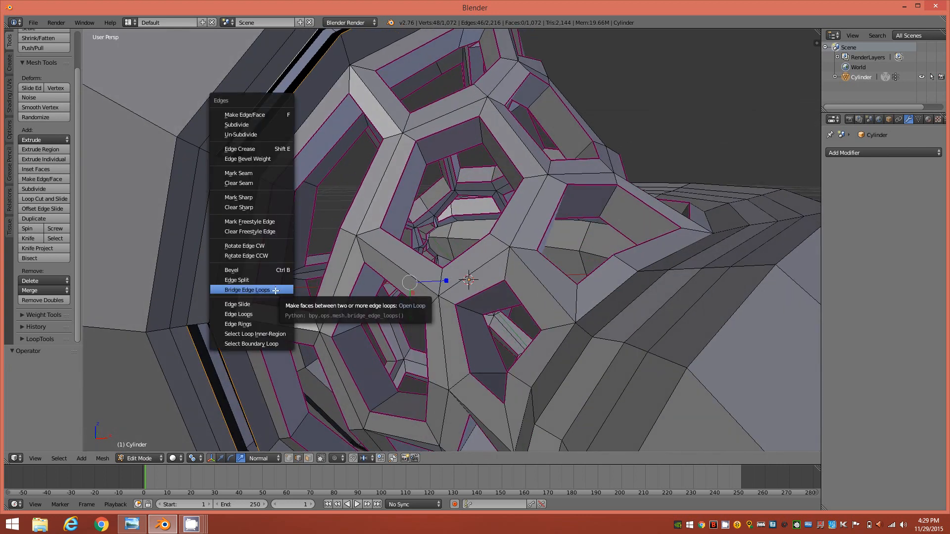
pyautogui.click(275, 290)
pyautogui.moveTo(287, 277); pyautogui.dragTo(294, 235, button='middle')
pyautogui.scroll(-3, 294, 235)
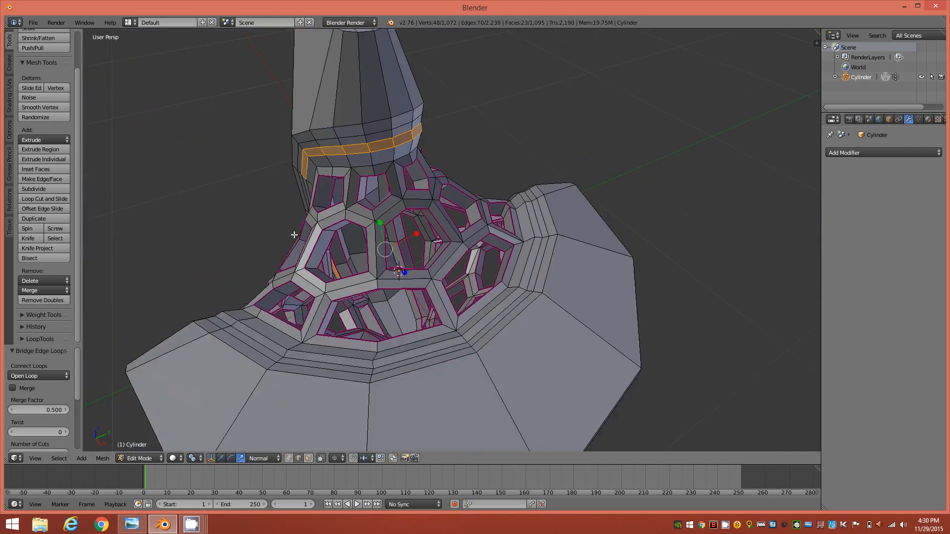
pyautogui.moveTo(345, 263); pyautogui.dragTo(526, 136, button='middle')
pyautogui.press('a')
# Step: Select the middle edge loop of the newly bridged rim and edge-slide it toward the web by a factor of about 0.719
pyautogui.moveTo(473, 122); pyautogui.dragTo(409, 142, button='middle')
pyautogui.scroll(3, 409, 141)
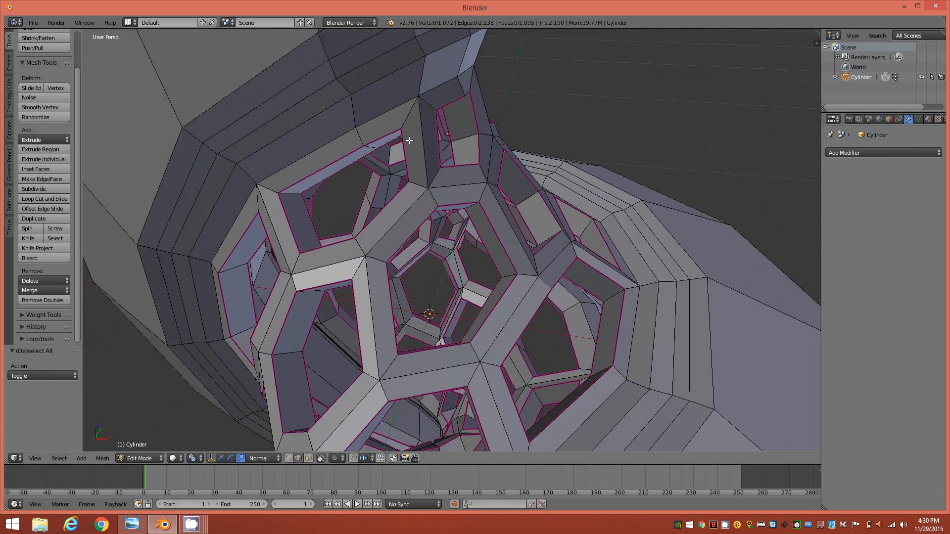
pyautogui.moveTo(319, 146); pyautogui.dragTo(371, 139, button='middle')
pyautogui.rightClick(373, 107)
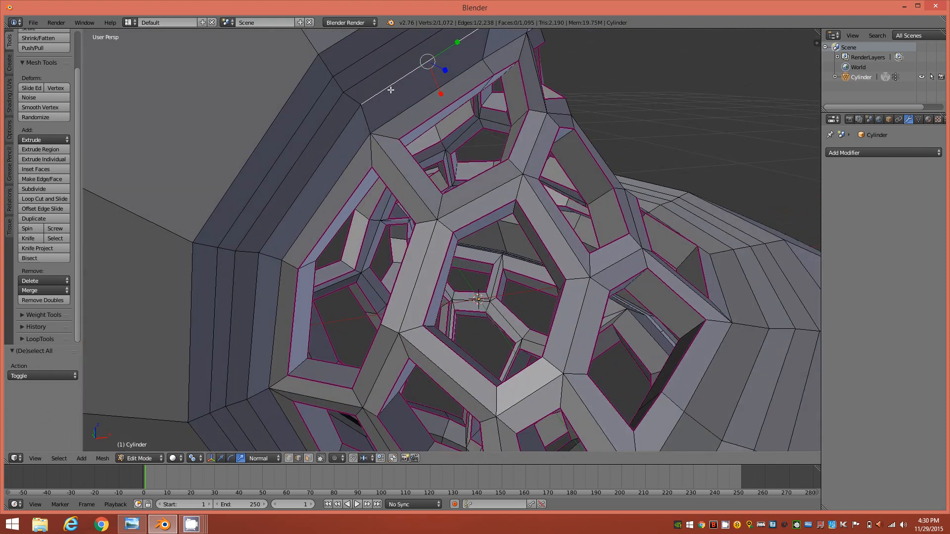
pyautogui.rightClick(375, 74)
pyautogui.keyDown('alt'); pyautogui.rightClick(335, 106); pyautogui.keyUp('alt')
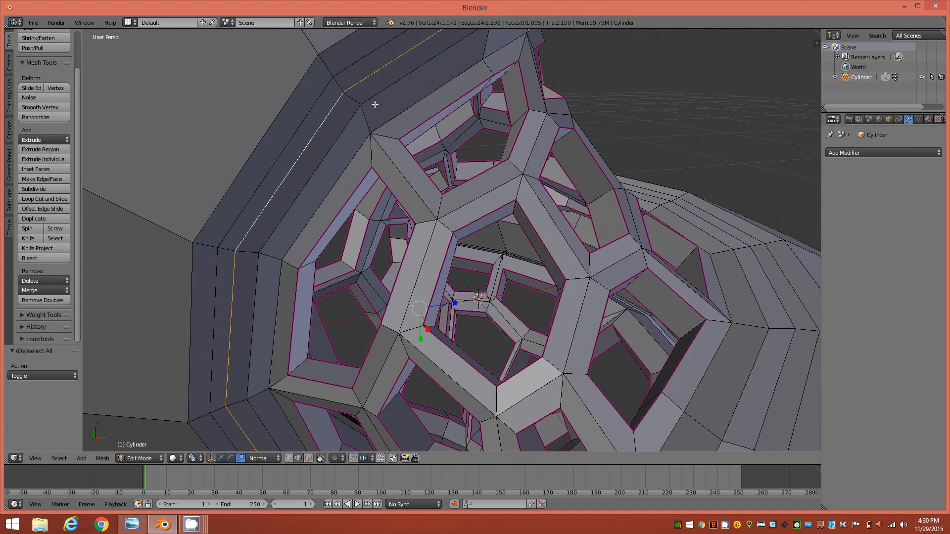
pyautogui.hotkey('ctrl', 'e')
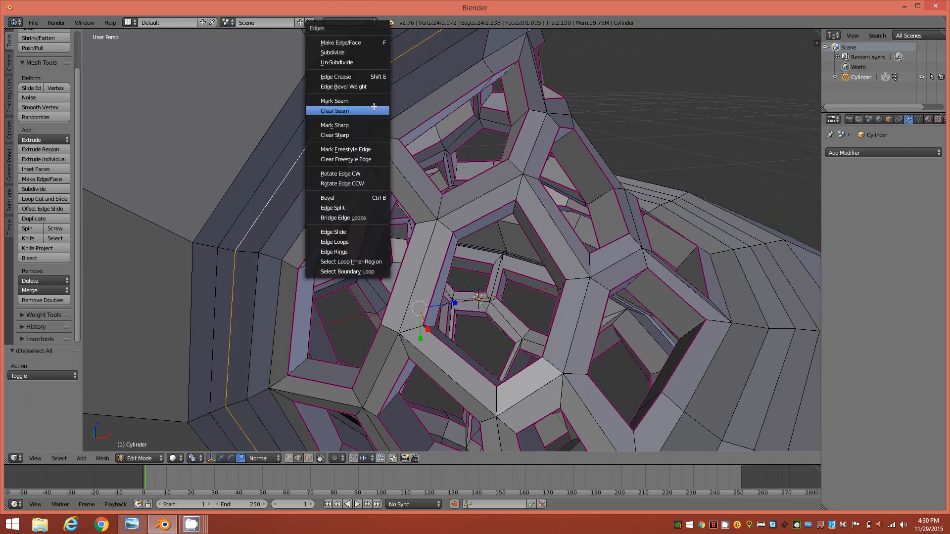
pyautogui.click(348, 232)
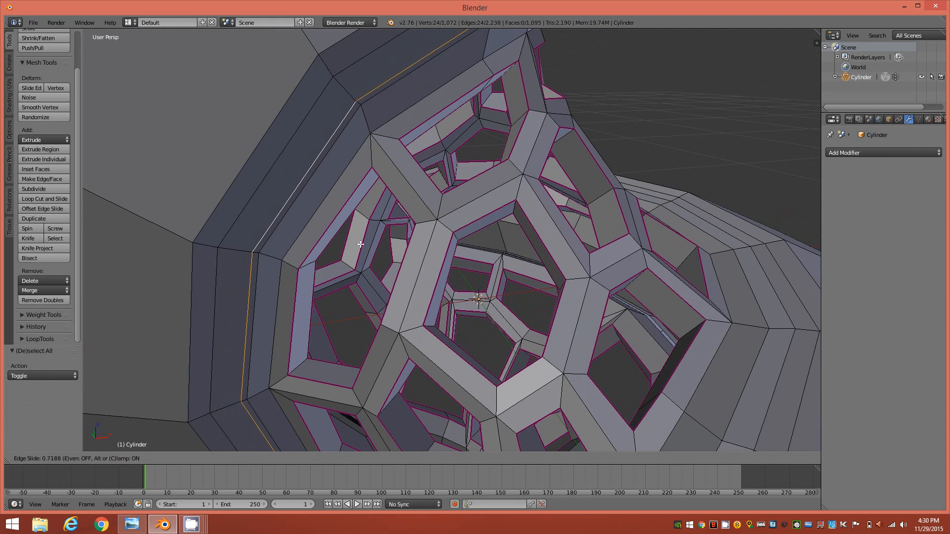
pyautogui.click(361, 244)
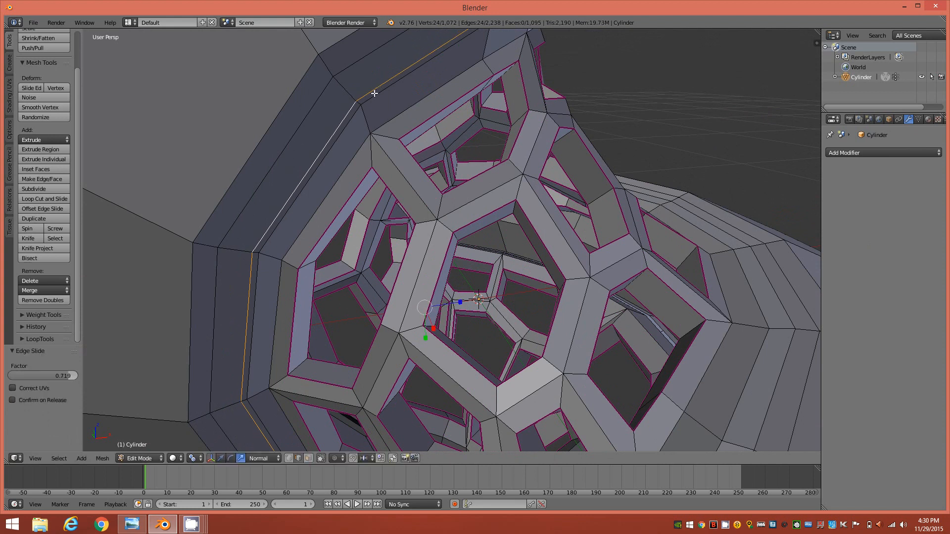
# Step: Dissolve the edge loop just outside the slid loop on the shell rim, with Dissolve Verts enabled
pyautogui.rightClick(356, 65)
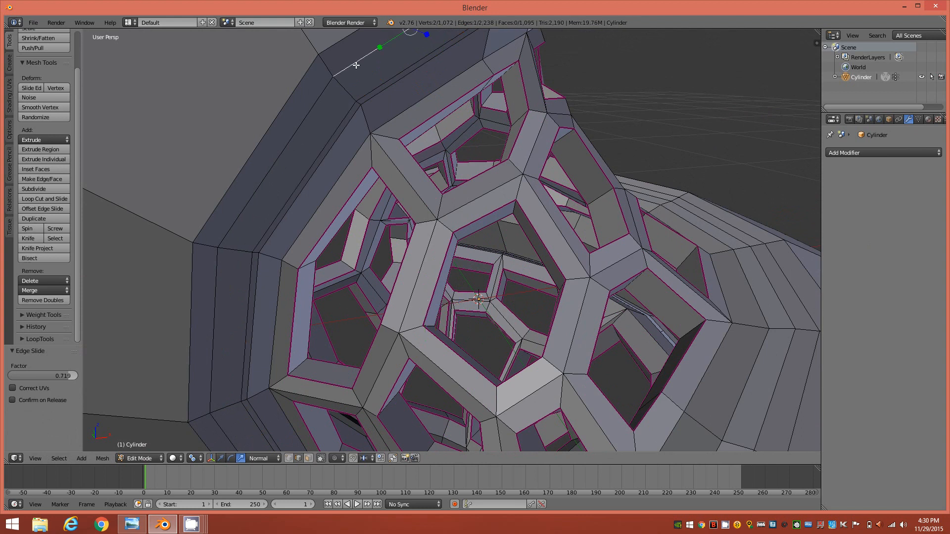
pyautogui.keyDown('alt'); pyautogui.rightClick(320, 95); pyautogui.keyUp('alt')
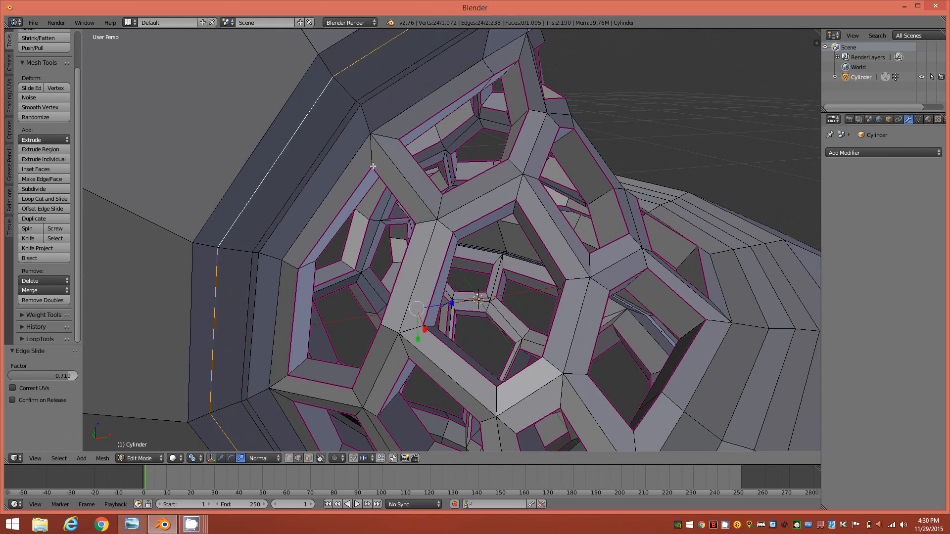
pyautogui.moveTo(367, 165)
pyautogui.mouseDown(button='middle')
pyautogui.moveTo(333, 202)
pyautogui.moveTo(361, 168)
pyautogui.mouseUp(button='middle')
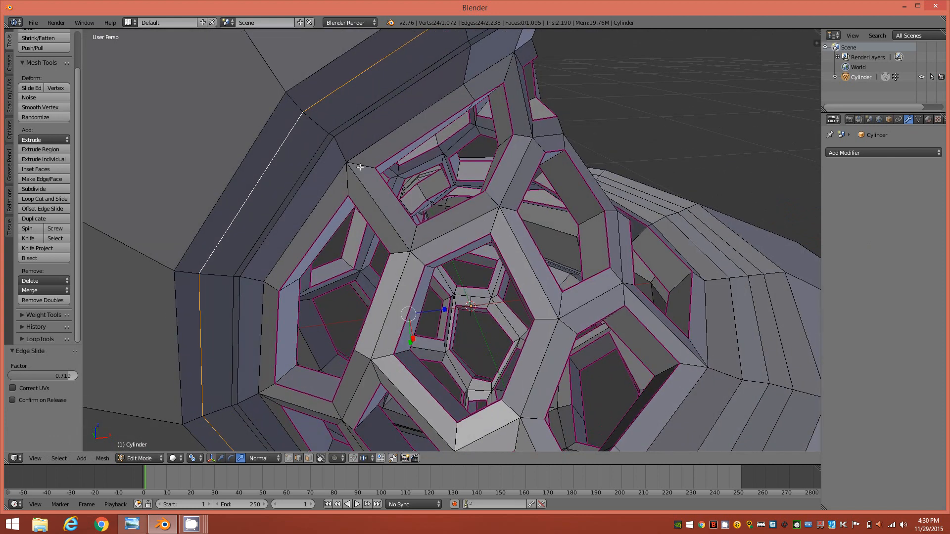
pyautogui.press('x')
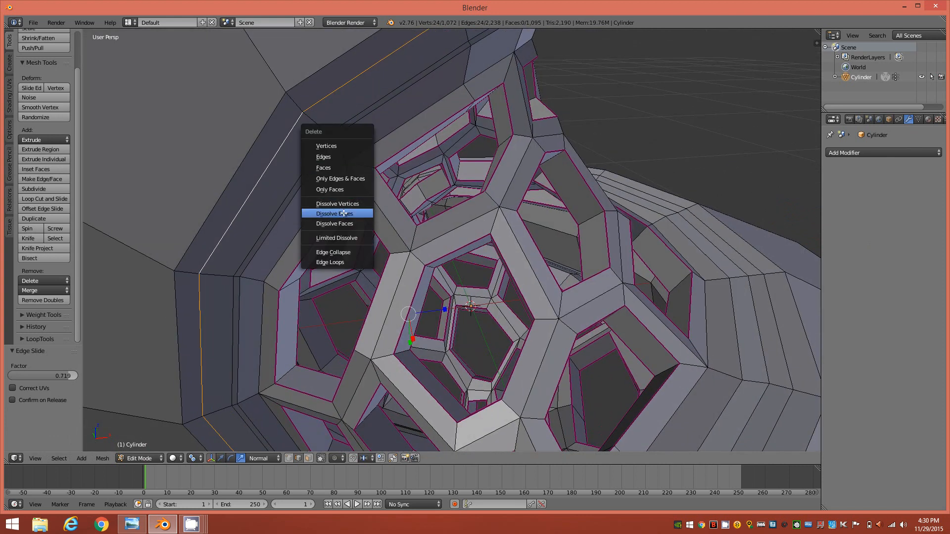
pyautogui.click(344, 213)
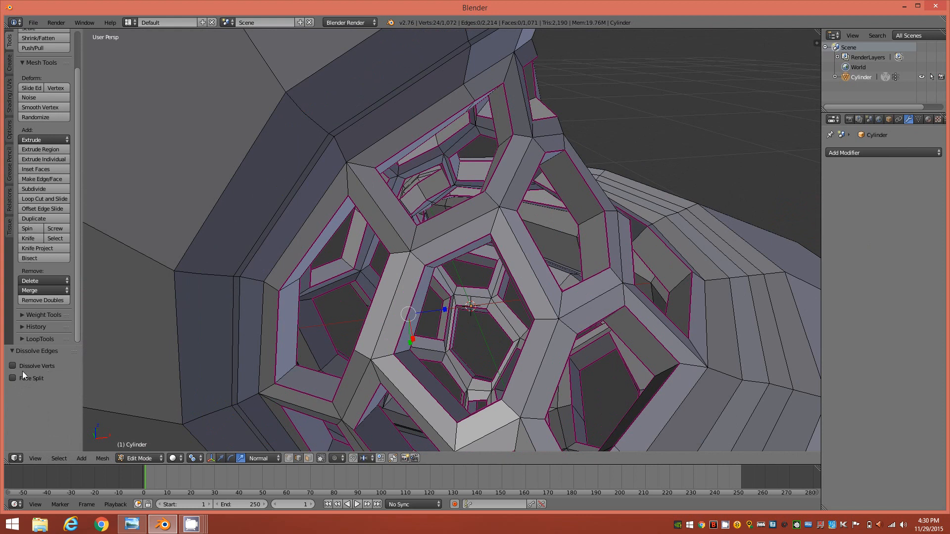
pyautogui.click(17, 365)
# Step: Edge-slide the opposite rim's loop nearest the web toward it by a factor of about -0.734, and clear the selection
pyautogui.moveTo(460, 209)
pyautogui.mouseDown(button='middle')
pyautogui.moveTo(386, 232)
pyautogui.moveTo(465, 201)
pyautogui.mouseUp(button='middle')
pyautogui.scroll(-1, 466, 201)
pyautogui.moveTo(641, 294); pyautogui.dragTo(610, 305, button='middle')
pyautogui.scroll(2, 605, 297)
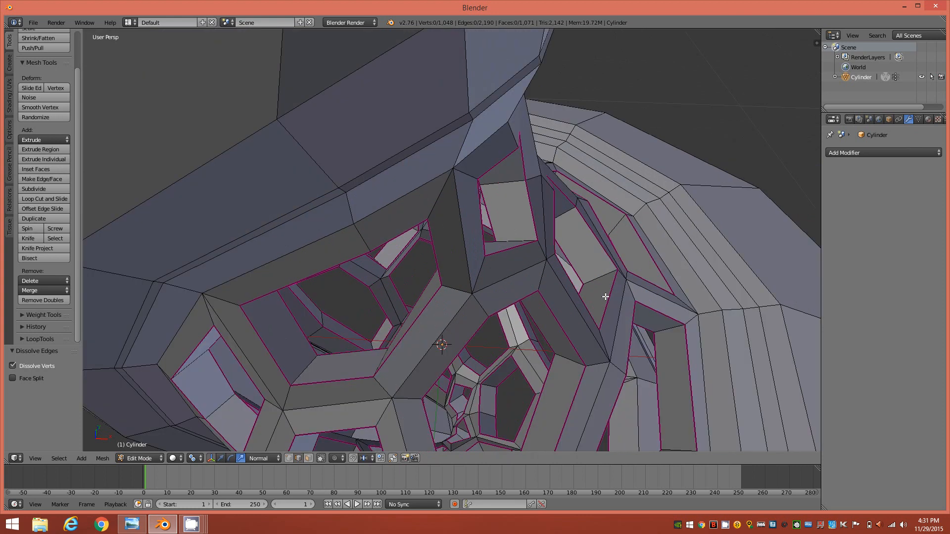
pyautogui.moveTo(717, 287); pyautogui.dragTo(706, 248, button='middle')
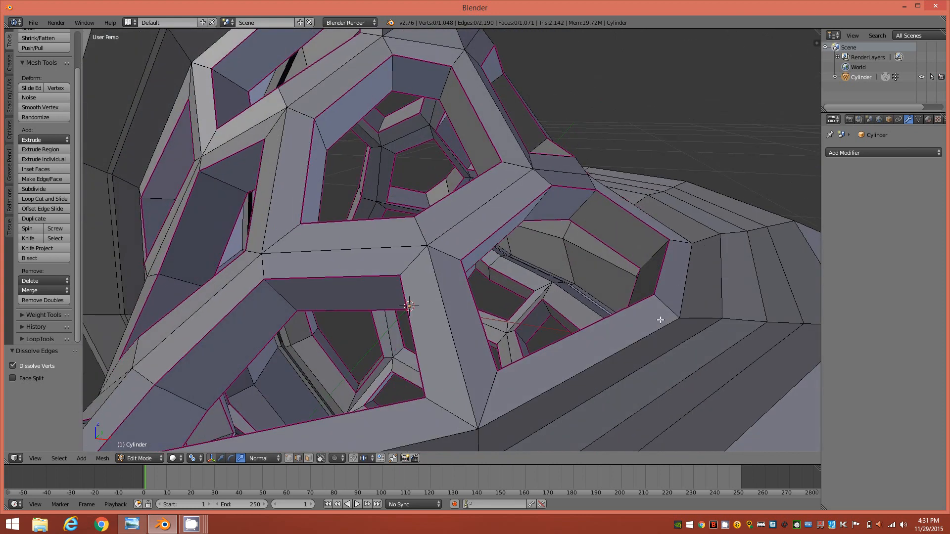
pyautogui.rightClick(703, 328)
pyautogui.keyDown('alt'); pyautogui.keyDown('shift'); pyautogui.rightClick(721, 284); pyautogui.keyUp('shift'); pyautogui.keyUp('alt')
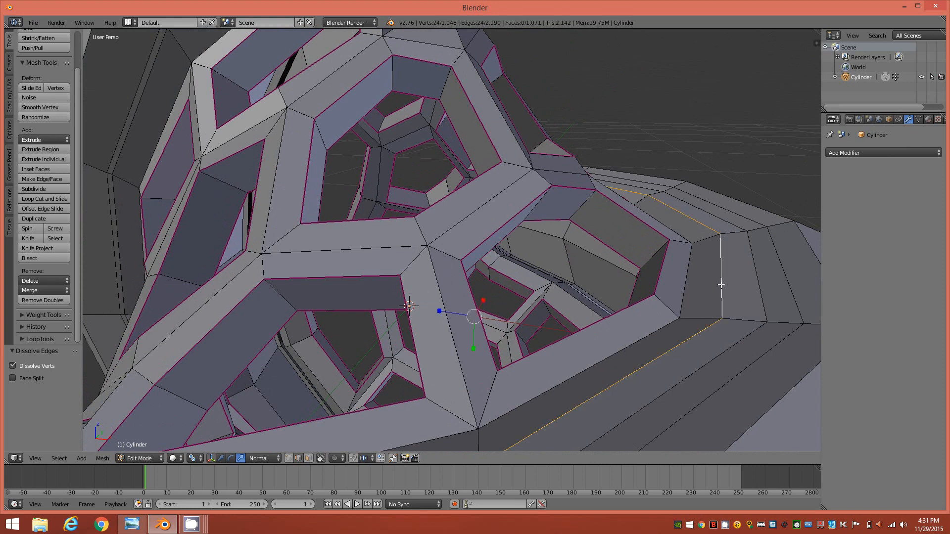
pyautogui.hotkey('ctrl', 'e')
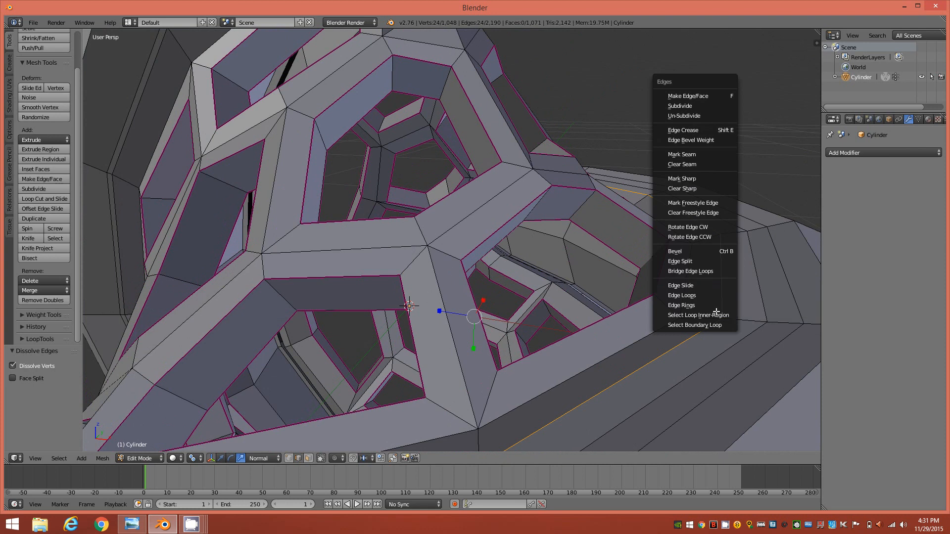
pyautogui.click(701, 284)
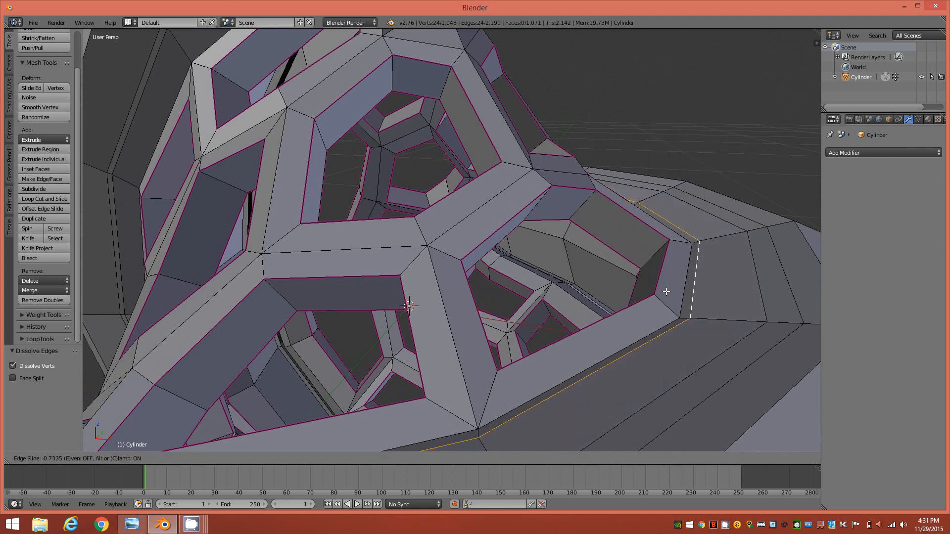
pyautogui.click(696, 292)
pyautogui.moveTo(639, 301); pyautogui.dragTo(726, 247, button='middle')
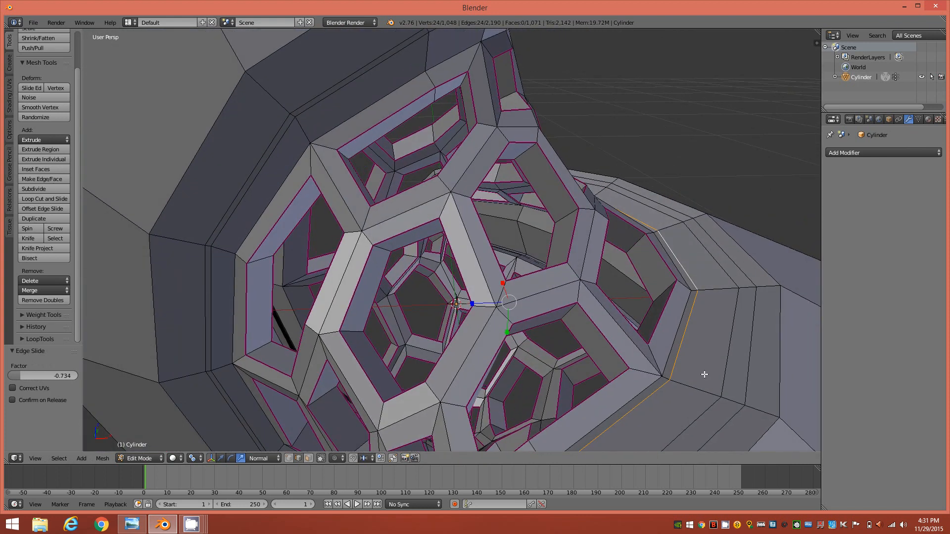
pyautogui.press('a')
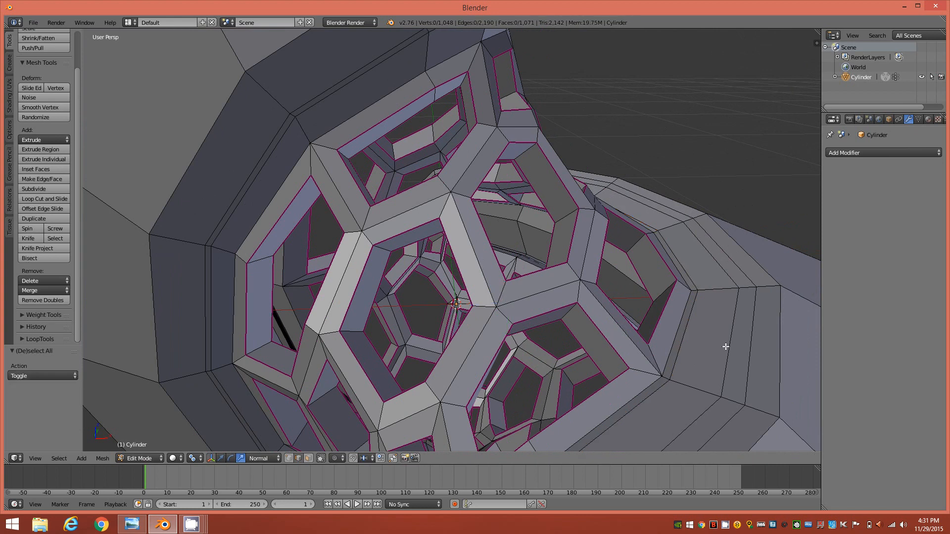
# Step: Dissolve the next edge loop outward from the slid loop on the opposite rim
pyautogui.keyDown('alt'); pyautogui.rightClick(728, 339); pyautogui.keyUp('alt')
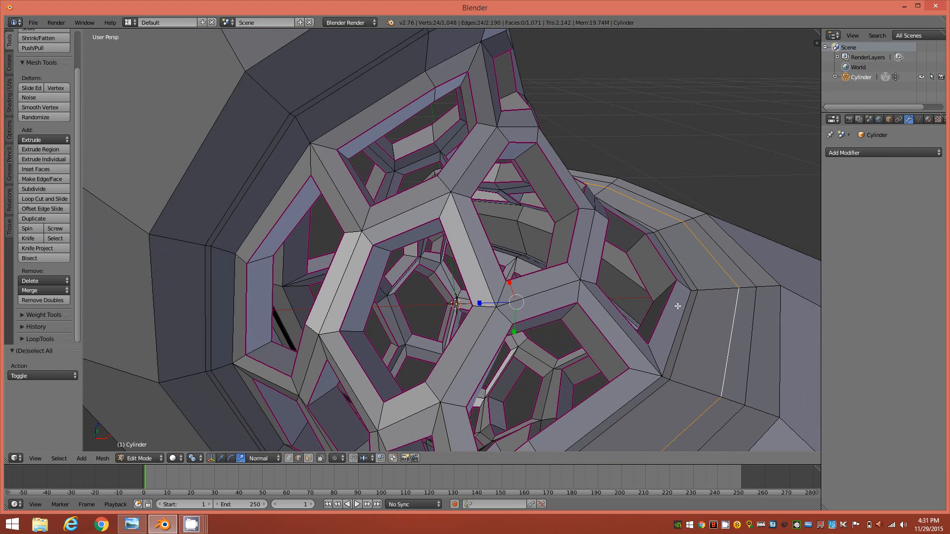
pyautogui.press('x')
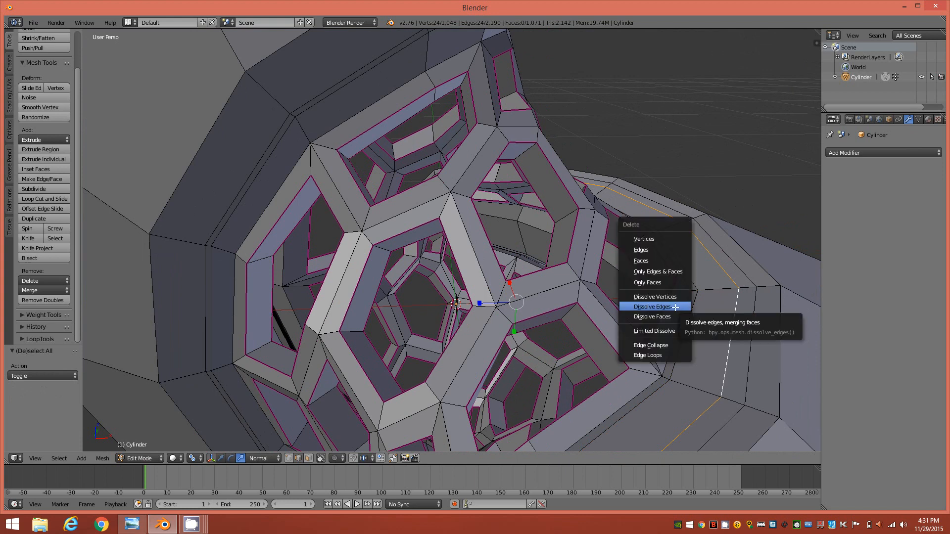
pyautogui.click(676, 307)
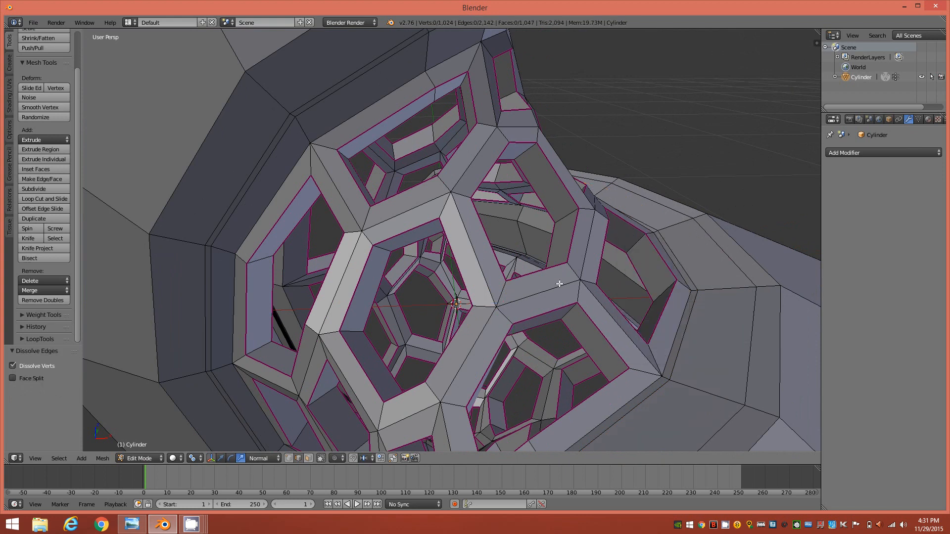
# Step: Dissolve the complete edge loop running around the outer part of the opposite shell's rim band
pyautogui.scroll(-4, 541, 307)
pyautogui.scroll(2, 541, 308)
pyautogui.moveTo(499, 341)
pyautogui.mouseDown(button='middle')
pyautogui.moveTo(547, 331)
pyautogui.moveTo(525, 339)
pyautogui.moveTo(508, 326)
pyautogui.moveTo(515, 339)
pyautogui.mouseUp(button='middle')
pyautogui.moveTo(626, 273); pyautogui.dragTo(643, 297, button='middle')
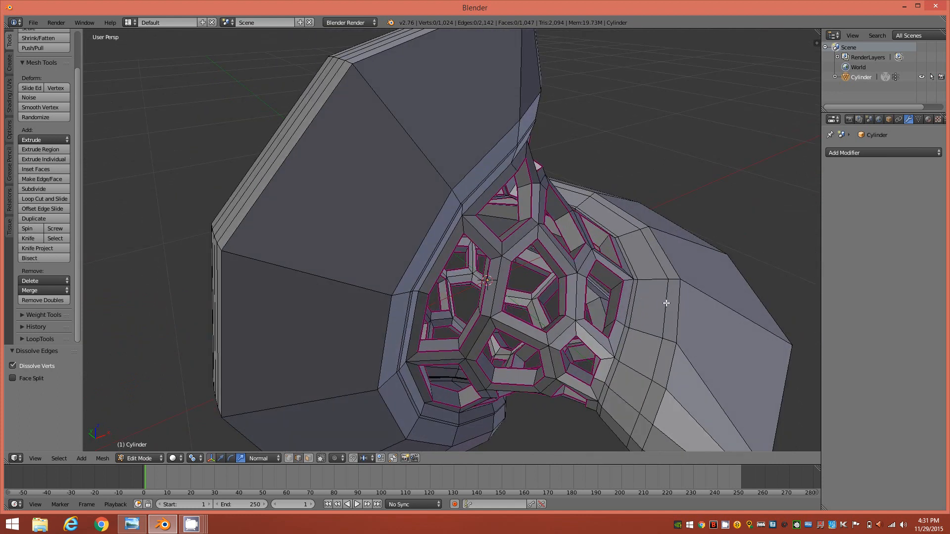
pyautogui.keyDown('alt'); pyautogui.rightClick(666, 302); pyautogui.keyUp('alt')
pyautogui.moveTo(672, 286); pyautogui.dragTo(649, 292, button='middle')
pyautogui.press('x')
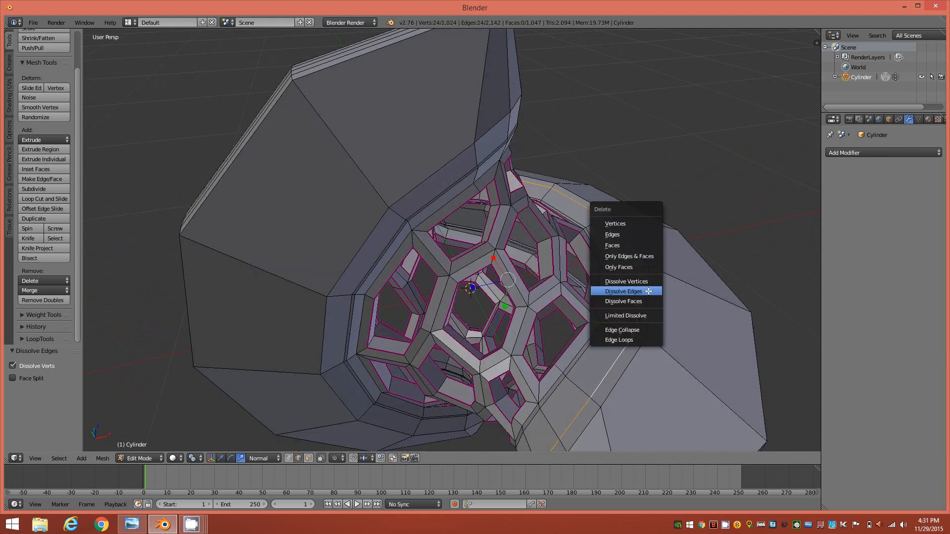
pyautogui.click(648, 292)
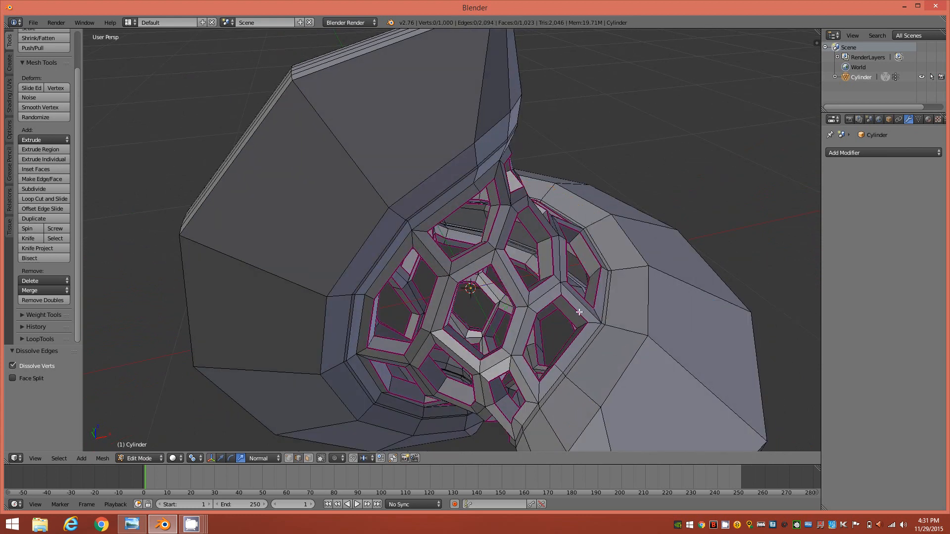
# Step: Inspect the rims and their junctions with the web from all around the pendant
pyautogui.moveTo(578, 312); pyautogui.dragTo(562, 260, button='middle')
pyautogui.scroll(6, 453, 186)
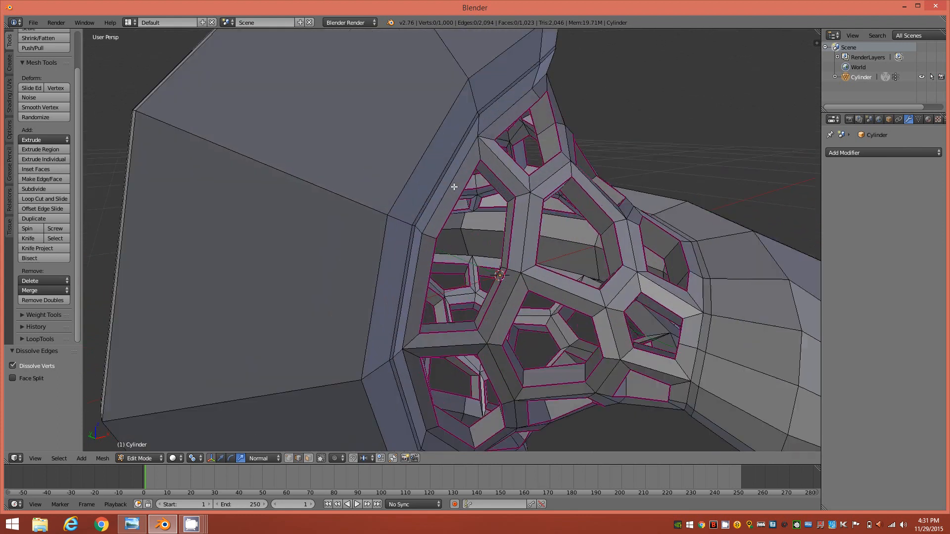
pyautogui.scroll(-1, 258, 263)
pyautogui.scroll(1, 258, 263)
pyautogui.scroll(-2, 258, 263)
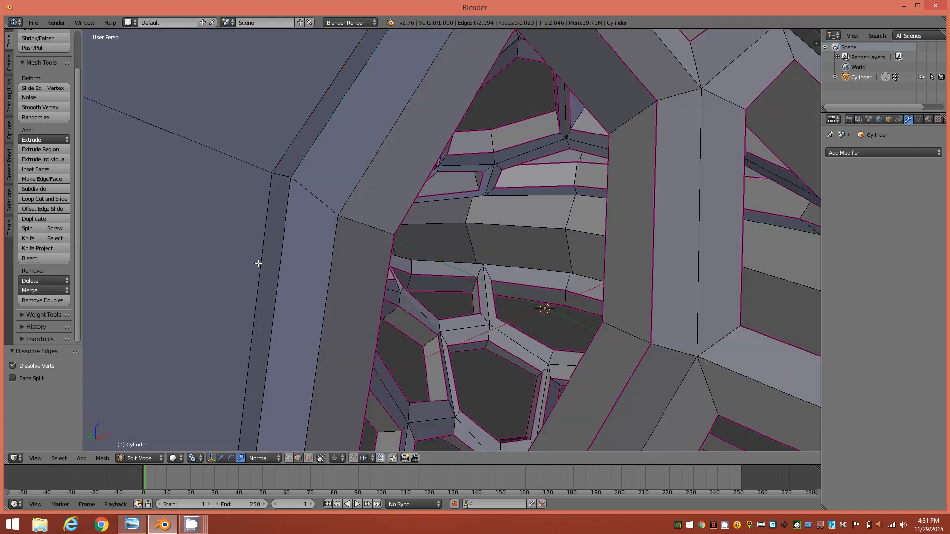
pyautogui.scroll(6, 274, 268)
pyautogui.scroll(-3, 297, 270)
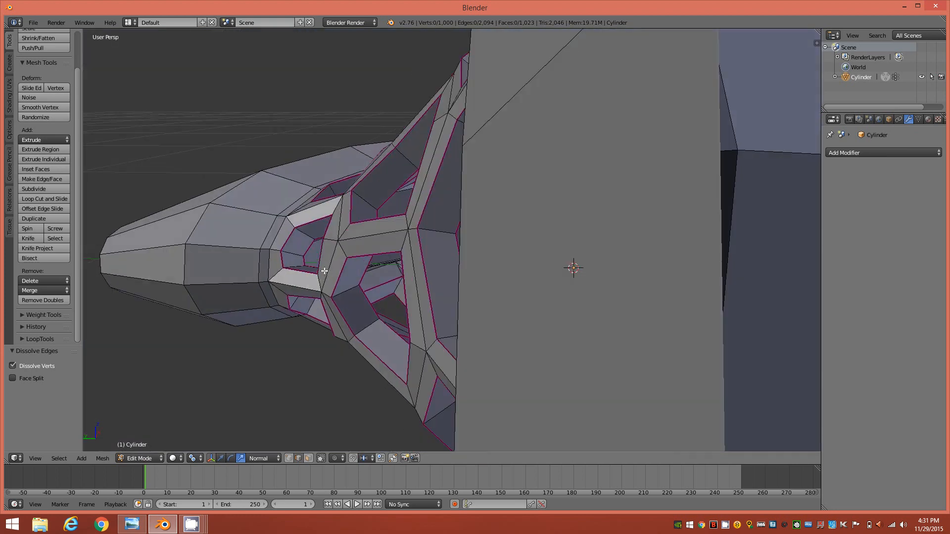
pyautogui.scroll(3, 307, 269)
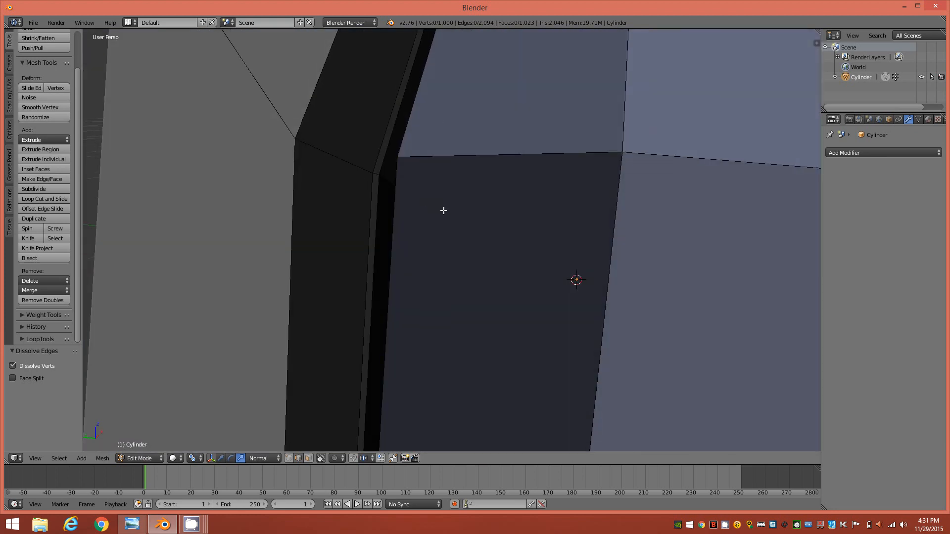
pyautogui.scroll(-3, 444, 210)
pyautogui.scroll(4, 379, 208)
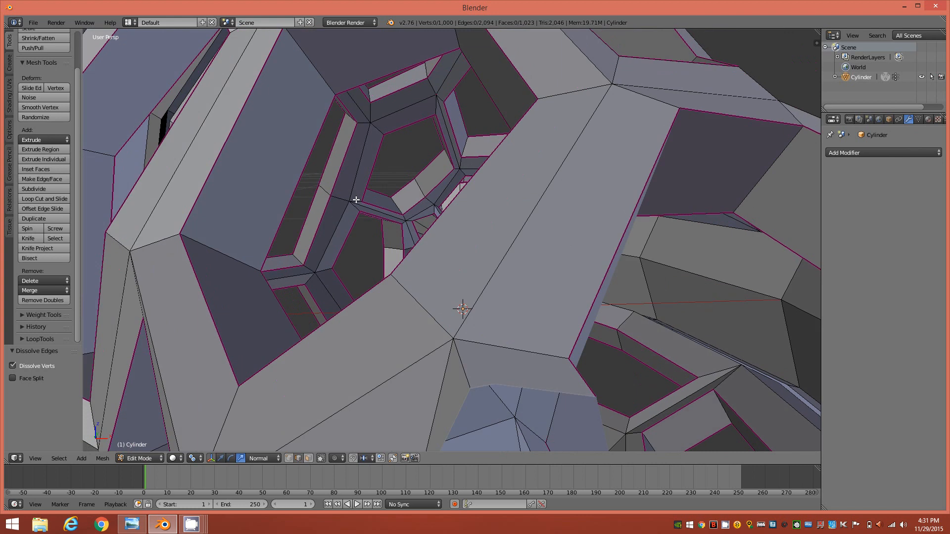
pyautogui.scroll(-3, 345, 209)
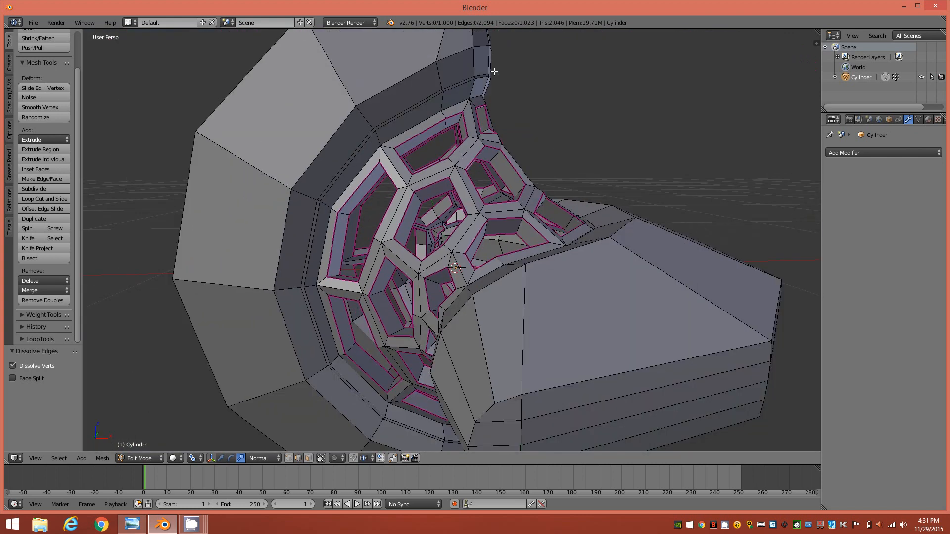
pyautogui.moveTo(440, 151); pyautogui.dragTo(517, 204, button='middle')
pyautogui.scroll(-3, 473, 163)
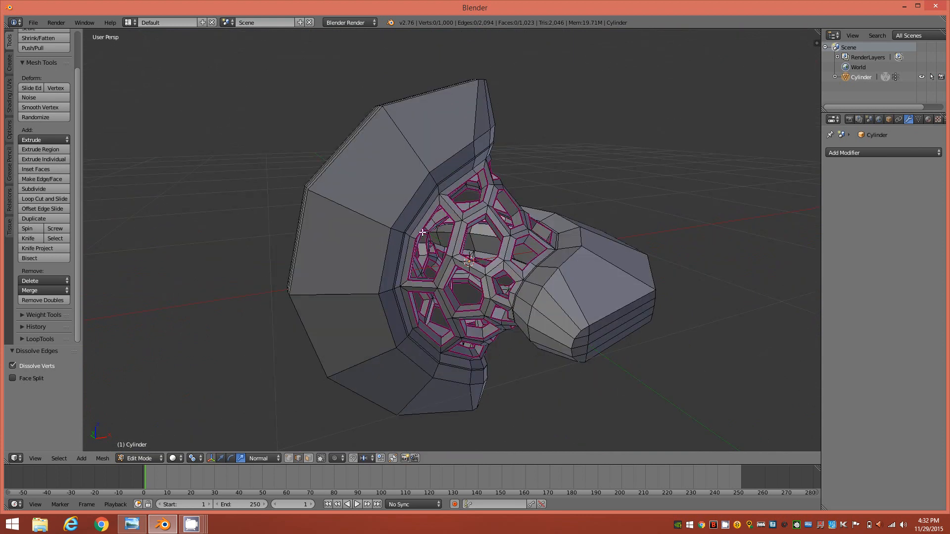
pyautogui.moveTo(563, 165); pyautogui.dragTo(539, 249, button='middle')
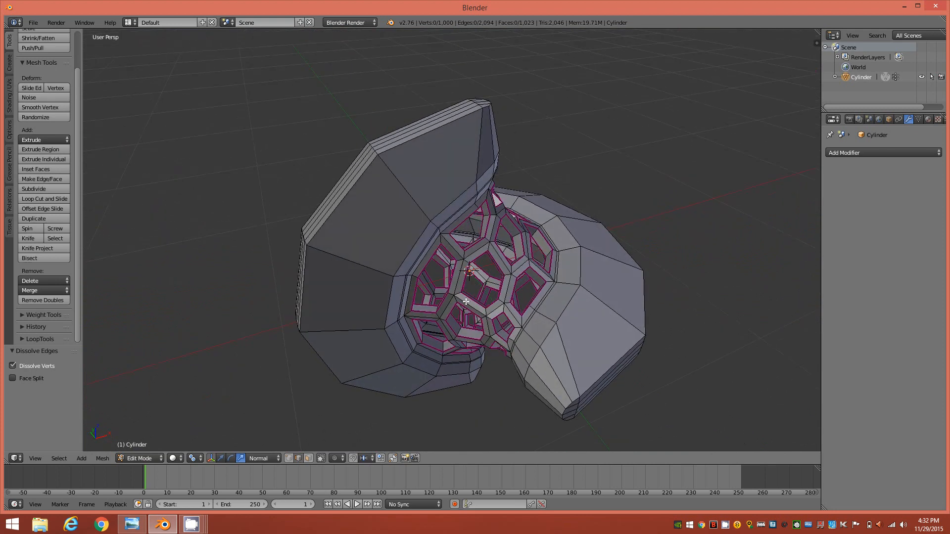
pyautogui.scroll(3, 465, 301)
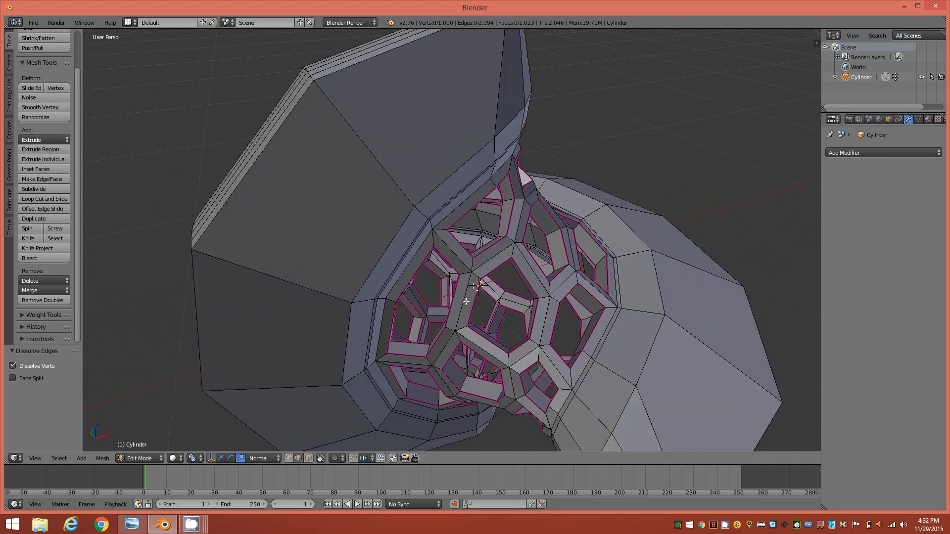
# Step: Add a Subdivision Surface modifier to the pendant and set its viewport subdivisions to 3
pyautogui.click(931, 158)
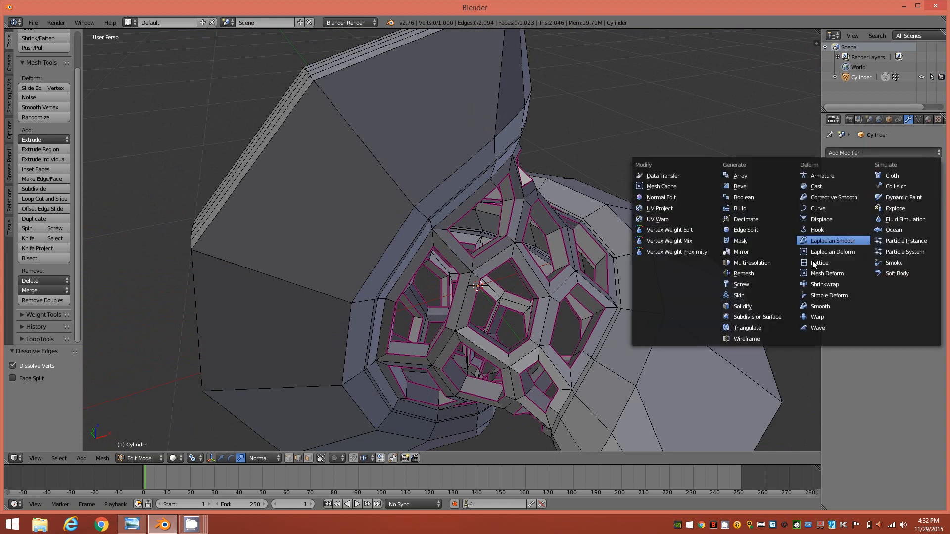
pyautogui.click(758, 320)
pyautogui.moveTo(564, 278); pyautogui.dragTo(510, 262, button='middle')
pyautogui.moveTo(868, 221); pyautogui.dragTo(872, 224)
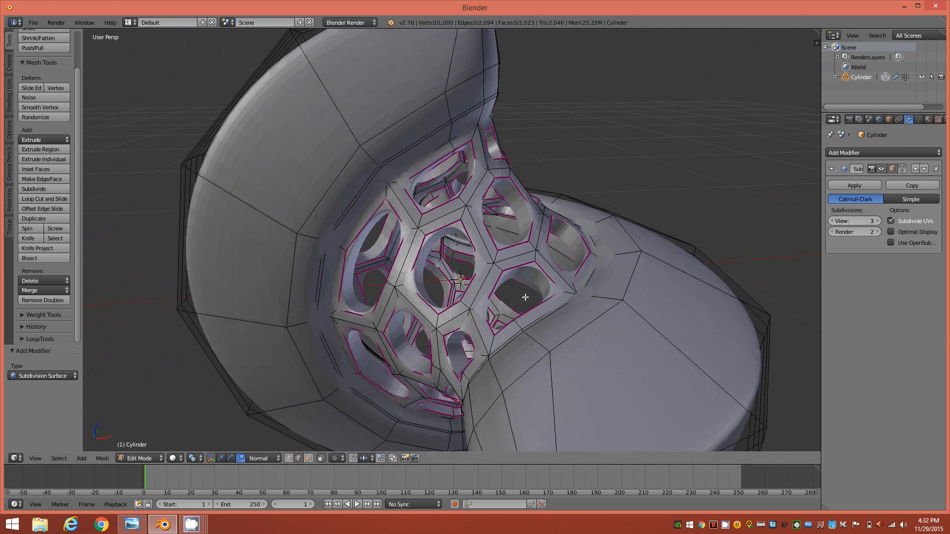
# Step: Switch to Object Mode and raise the modifier's viewport subdivisions to 4
pyautogui.moveTo(525, 297); pyautogui.dragTo(514, 291, button='middle')
pyautogui.scroll(-4, 410, 297)
pyautogui.moveTo(411, 297); pyautogui.dragTo(459, 302, button='middle')
pyautogui.press('Tab')
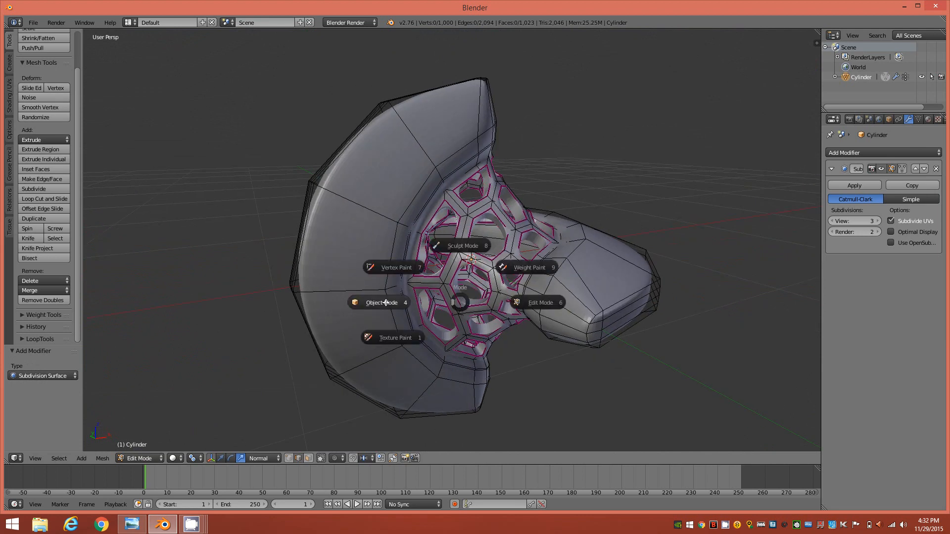
pyautogui.click(381, 303)
pyautogui.moveTo(542, 215); pyautogui.dragTo(452, 252, button='middle')
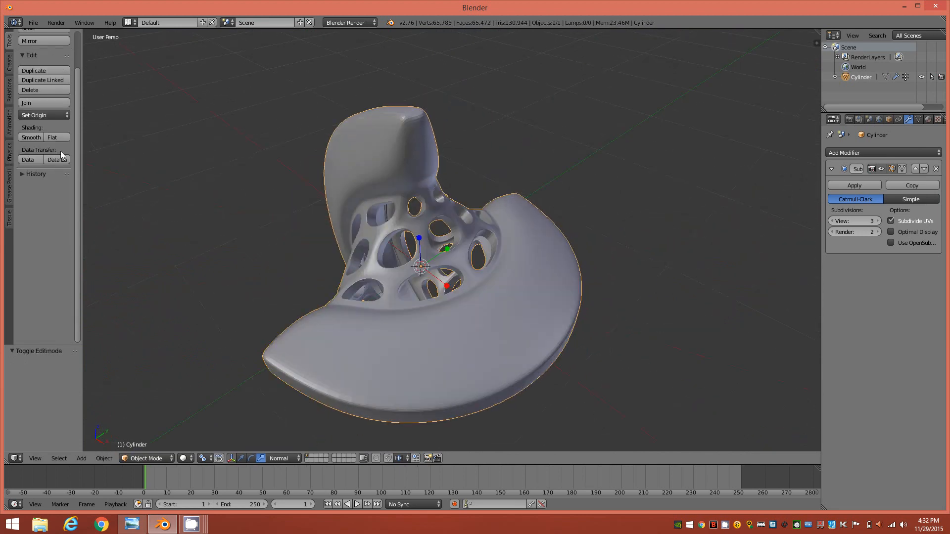
pyautogui.moveTo(390, 175); pyautogui.dragTo(436, 137, button='middle')
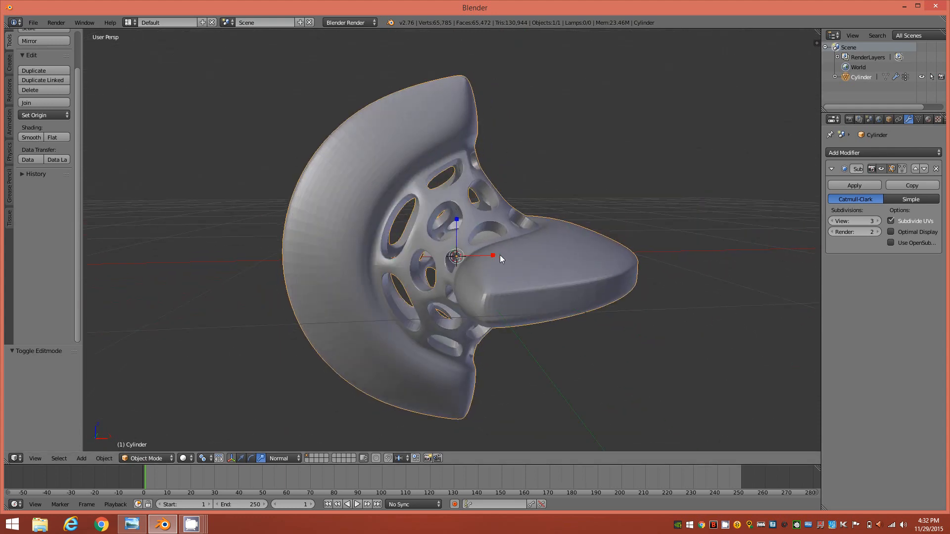
pyautogui.click(876, 221)
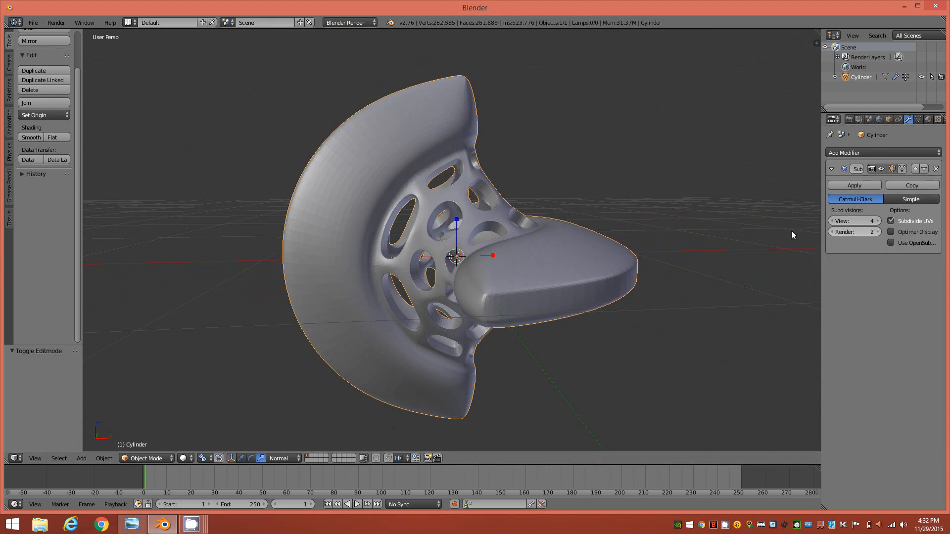
pyautogui.moveTo(504, 201); pyautogui.dragTo(494, 218, button='middle')
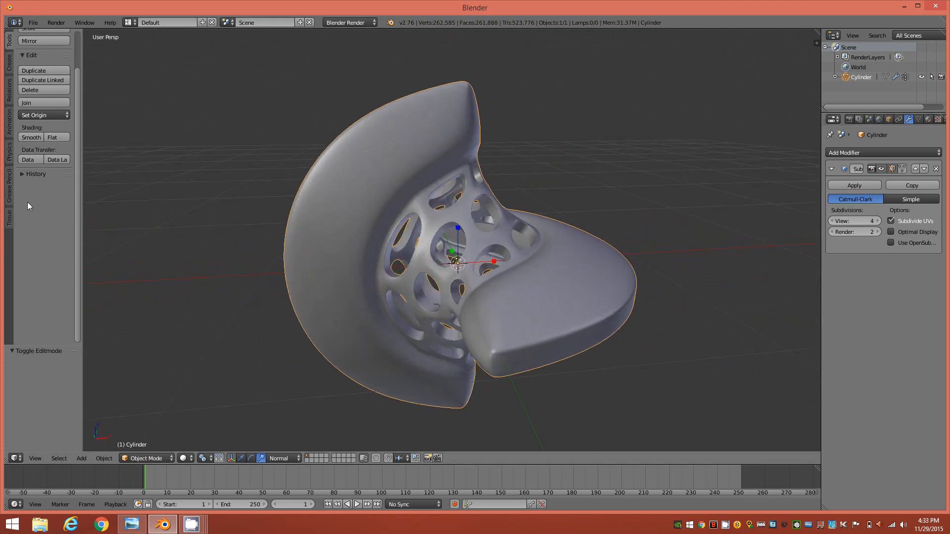
# Step: Apply smooth shading to the pendant and lower the modifier's viewport subdivisions to 2
pyautogui.click(832, 222)
pyautogui.moveTo(504, 222); pyautogui.dragTo(548, 202, button='middle')
pyautogui.moveTo(574, 270); pyautogui.dragTo(529, 274, button='middle')
pyautogui.click(31, 134)
pyautogui.click(831, 221)
pyautogui.moveTo(606, 278); pyautogui.dragTo(554, 277, button='middle')
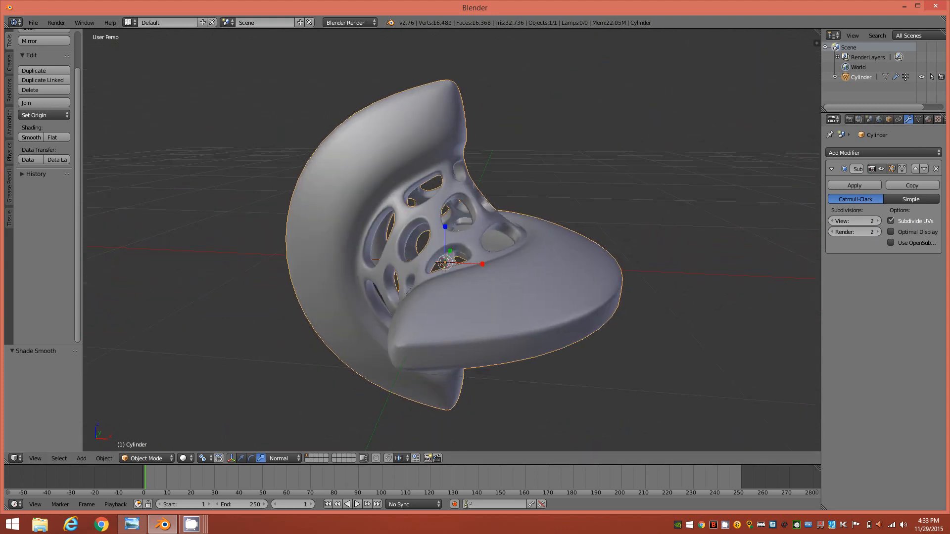
# Step: Compare the pendant with the reference render sphericon.png in Windows Photo Viewer, returning to Blender after each check
pyautogui.click(141, 528)
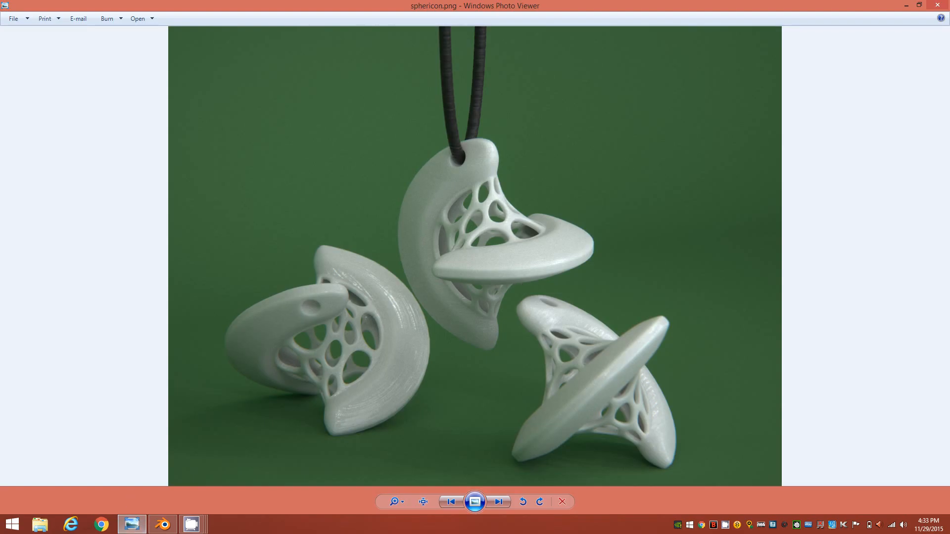
pyautogui.click(163, 524)
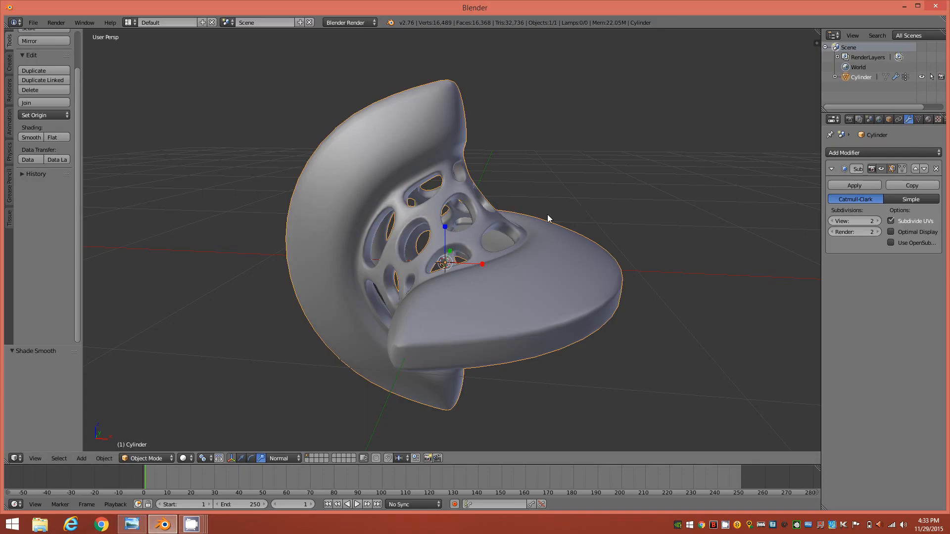
pyautogui.moveTo(475, 269); pyautogui.dragTo(535, 262, button='middle')
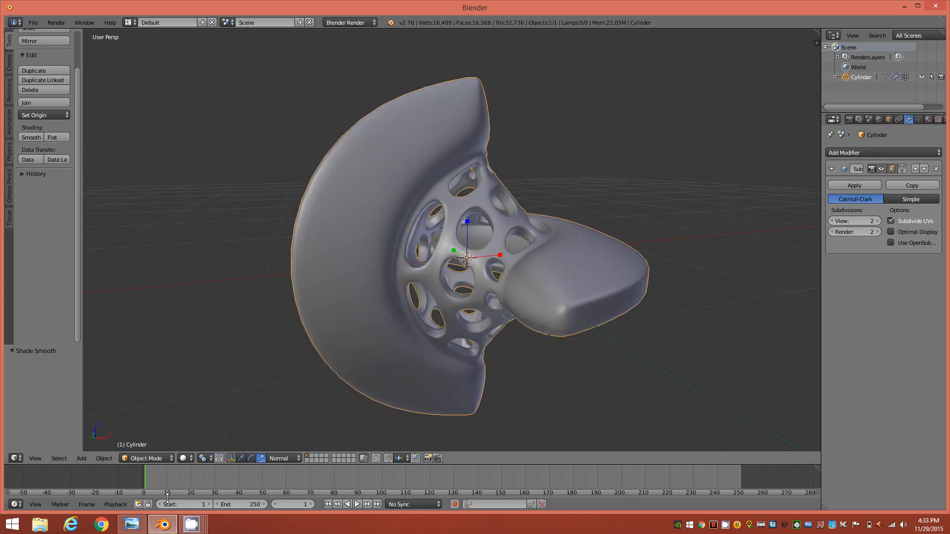
pyautogui.click(128, 526)
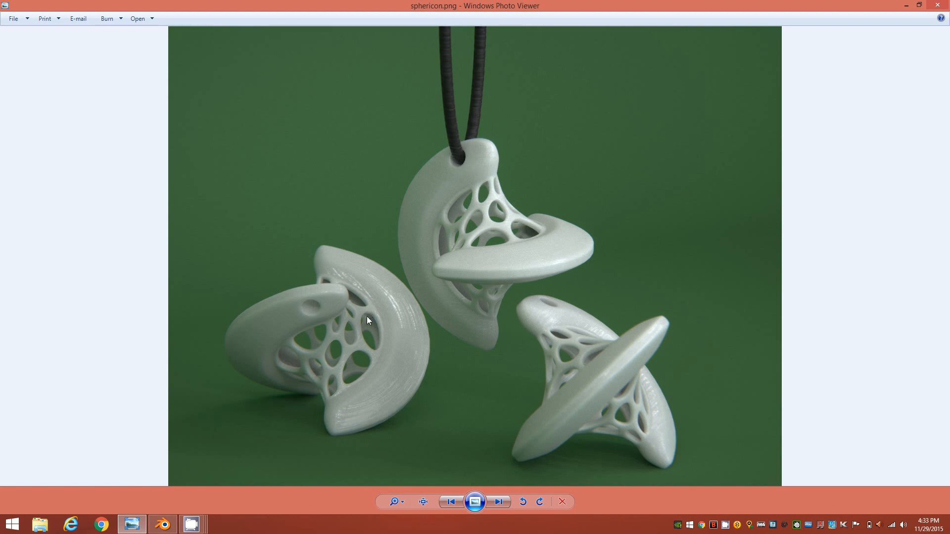
pyautogui.click(163, 523)
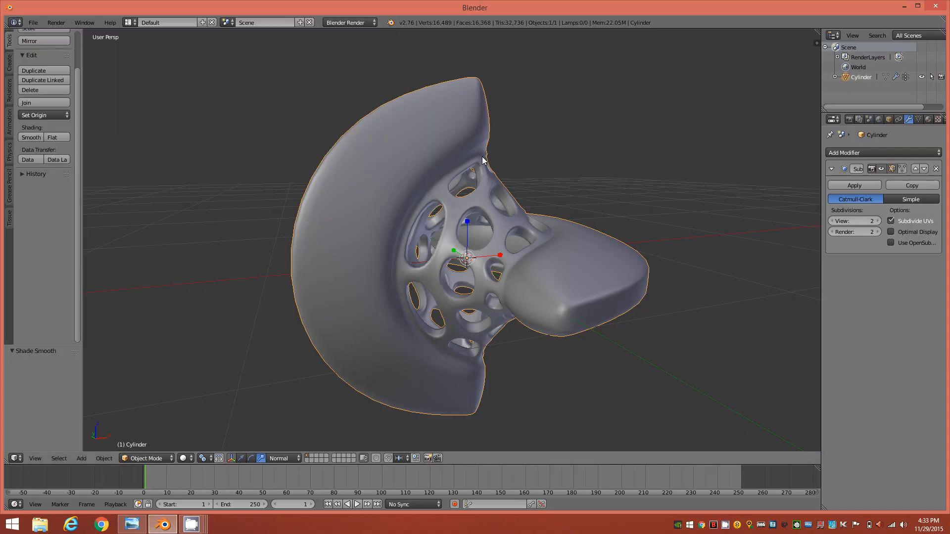
pyautogui.moveTo(467, 173); pyautogui.dragTo(474, 198, button='middle')
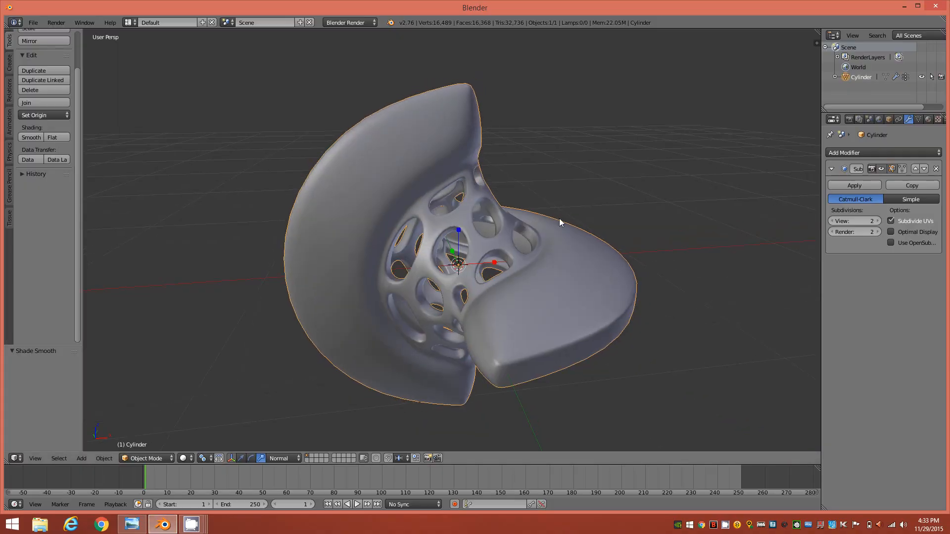
# Step: Remove the Subdivision Surface modifier from the pendant and switch to Edit Mode
pyautogui.click(936, 169)
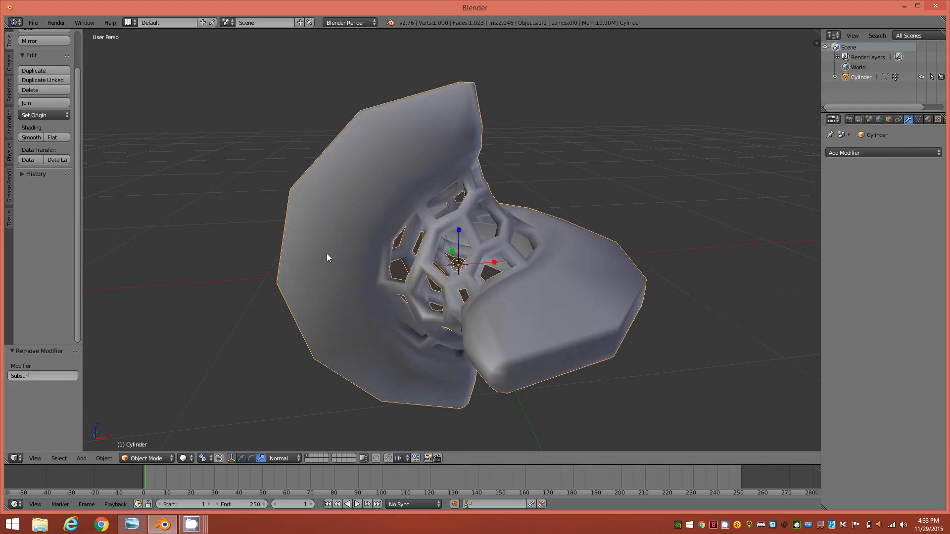
pyautogui.press('Tab')
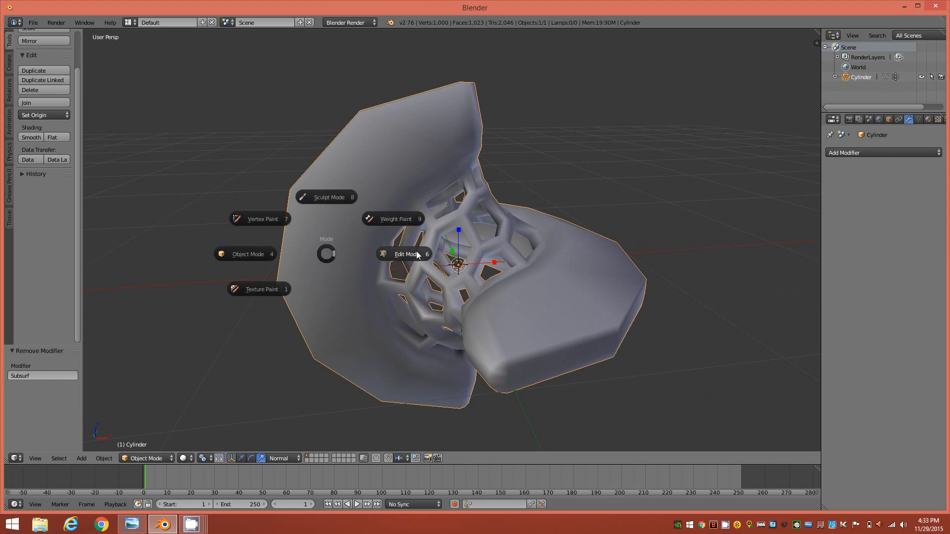
pyautogui.click(373, 277)
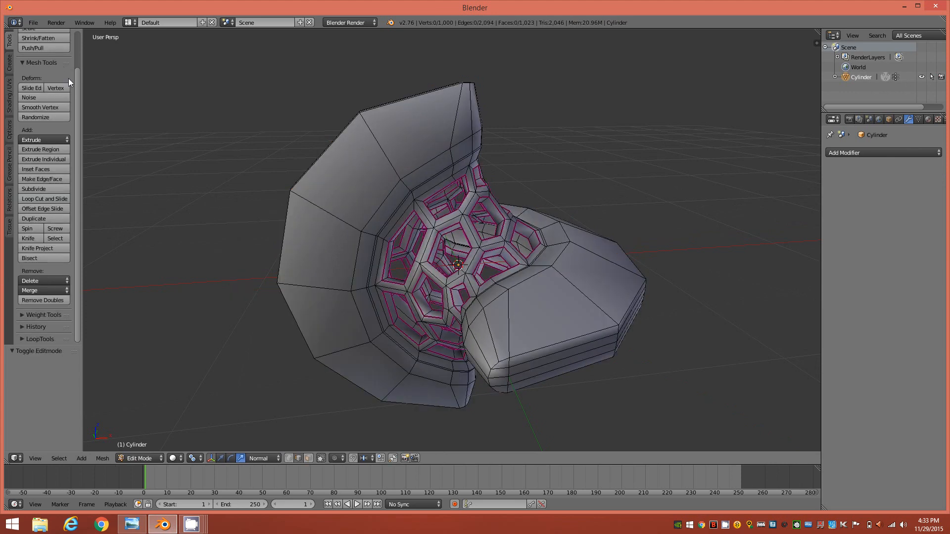
# Step: Apply flat shading to the whole pendant in Object Mode and return to Edit Mode
pyautogui.scroll(3, 70, 78)
pyautogui.scroll(-2, 60, 182)
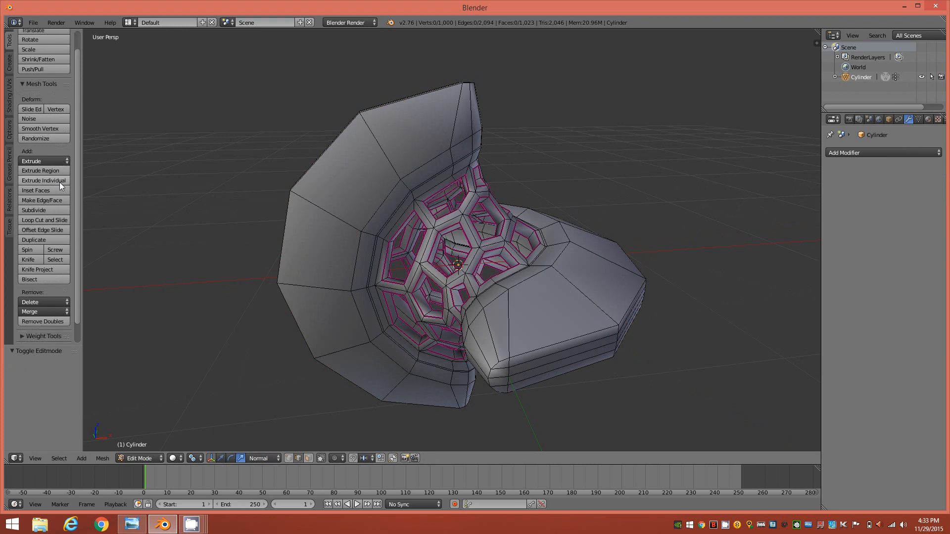
pyautogui.scroll(4, 220, 187)
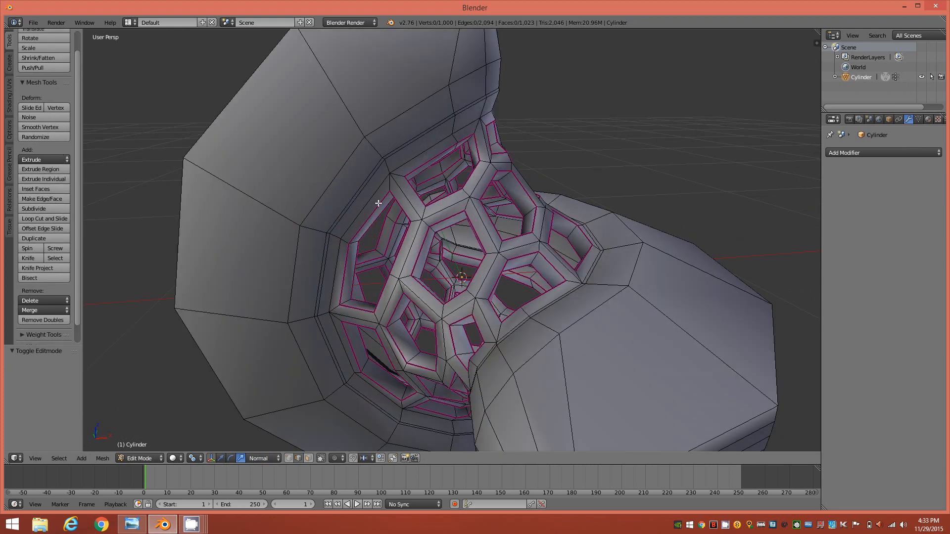
pyautogui.press('Tab')
pyautogui.click(349, 222)
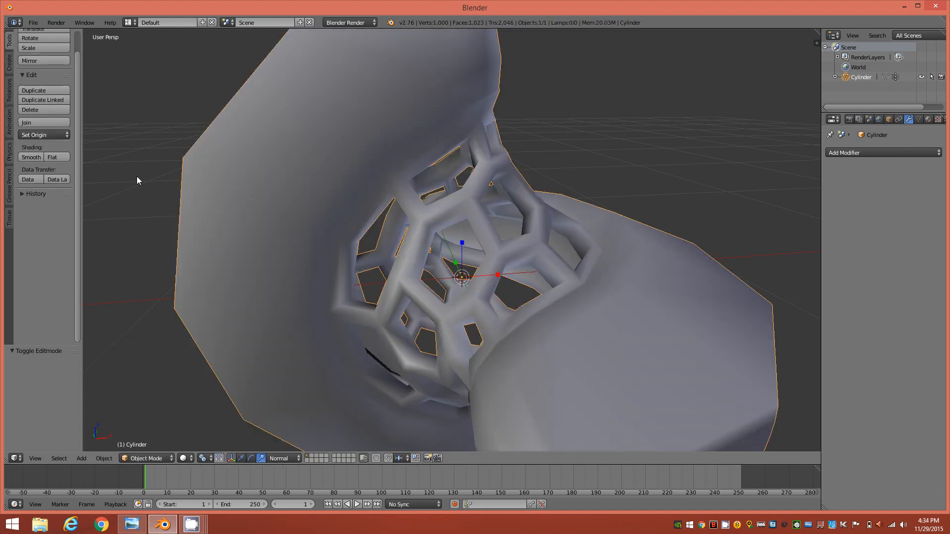
pyautogui.scroll(2, 43, 106)
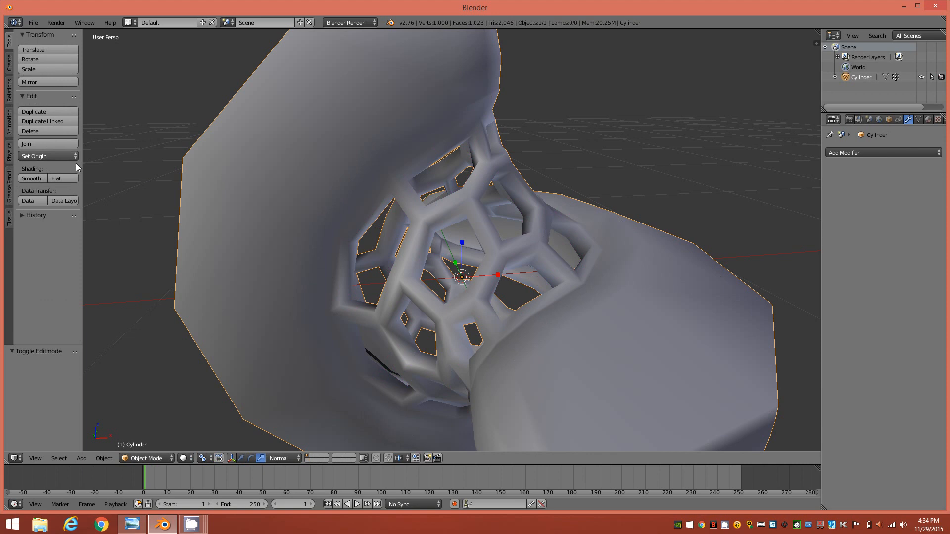
pyautogui.click(51, 178)
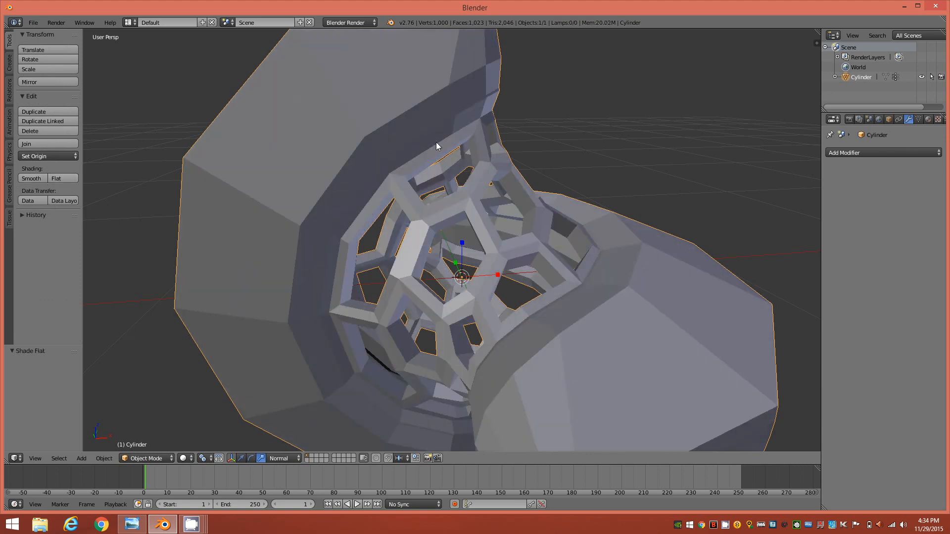
pyautogui.press('Tab')
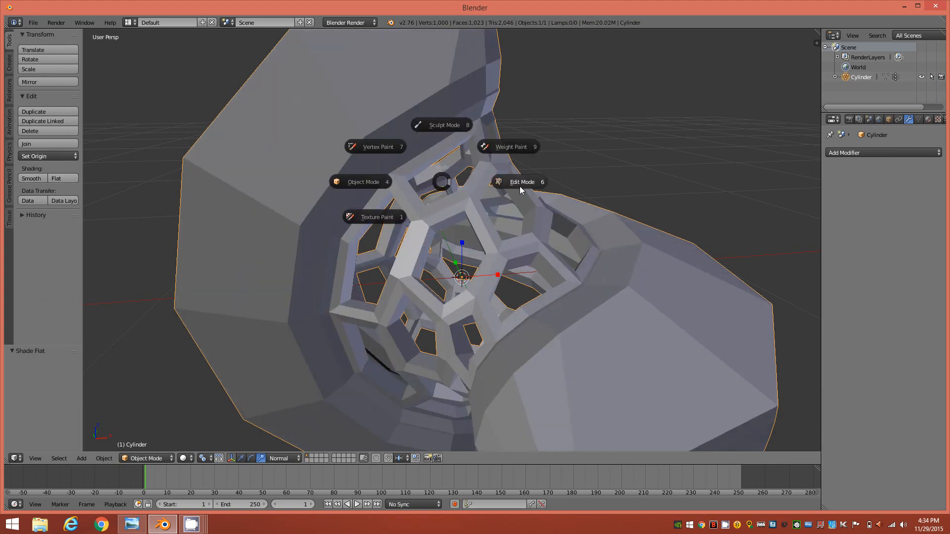
pyautogui.click(519, 186)
# Step: Examine the inner geometry of the upper rim where it meets the web in wireframe, and restore solid shading
pyautogui.moveTo(463, 296); pyautogui.dragTo(364, 251, button='middle')
pyautogui.moveTo(476, 130); pyautogui.dragTo(403, 163, button='middle')
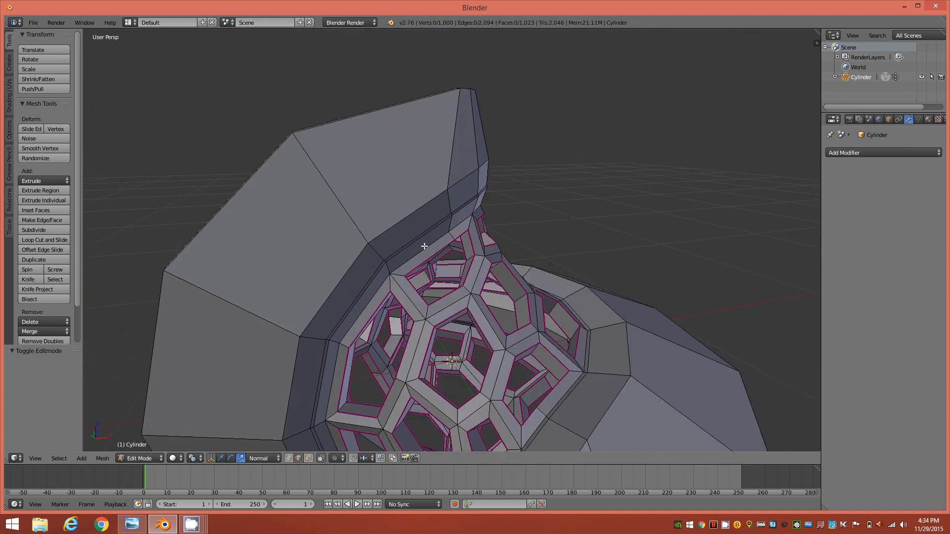
pyautogui.press('z')
pyautogui.click(502, 250)
pyautogui.moveTo(428, 190); pyautogui.dragTo(405, 190, button='middle')
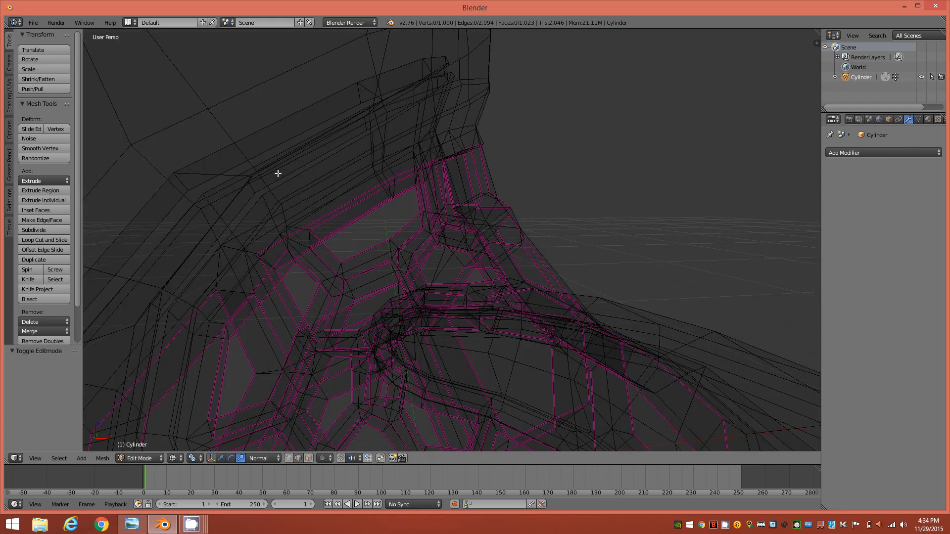
pyautogui.moveTo(346, 129); pyautogui.dragTo(351, 149, button='middle')
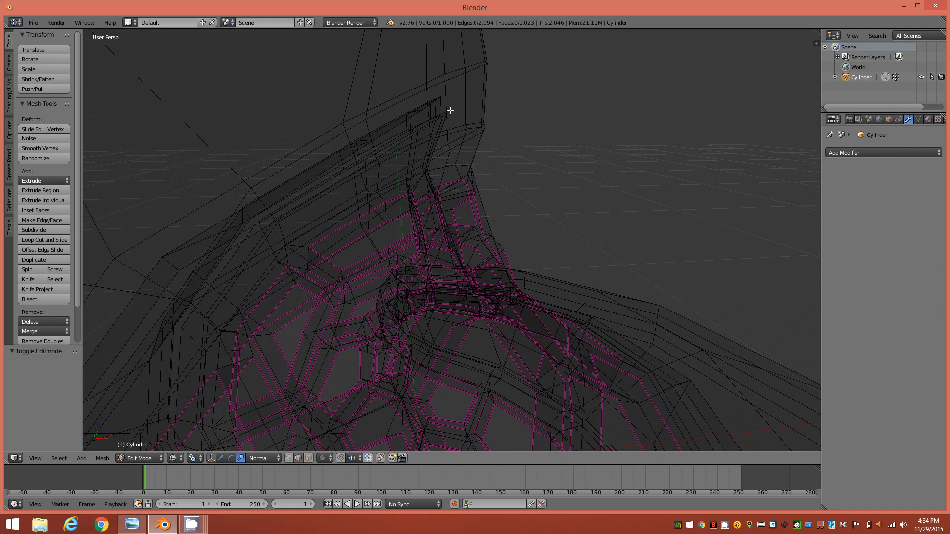
pyautogui.scroll(-3, 354, 97)
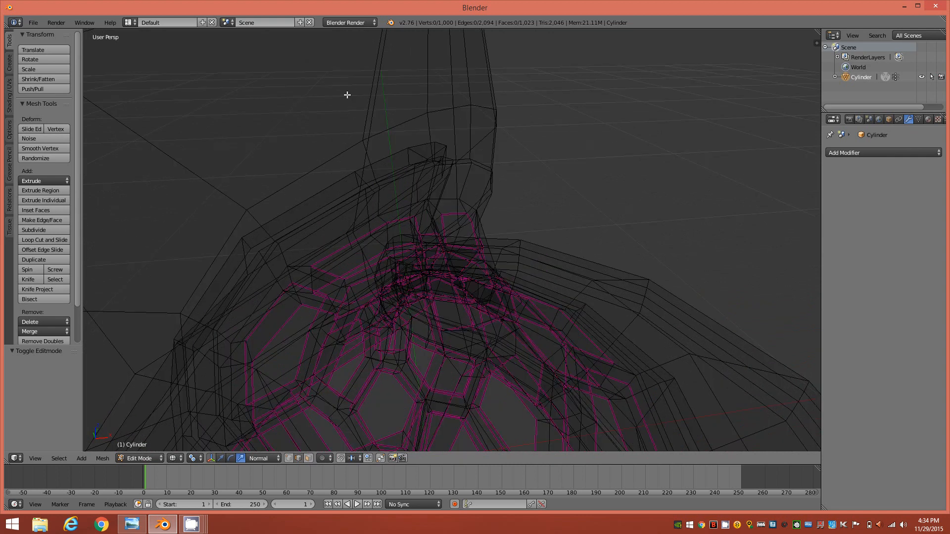
pyautogui.moveTo(419, 163); pyautogui.dragTo(439, 104, button='middle')
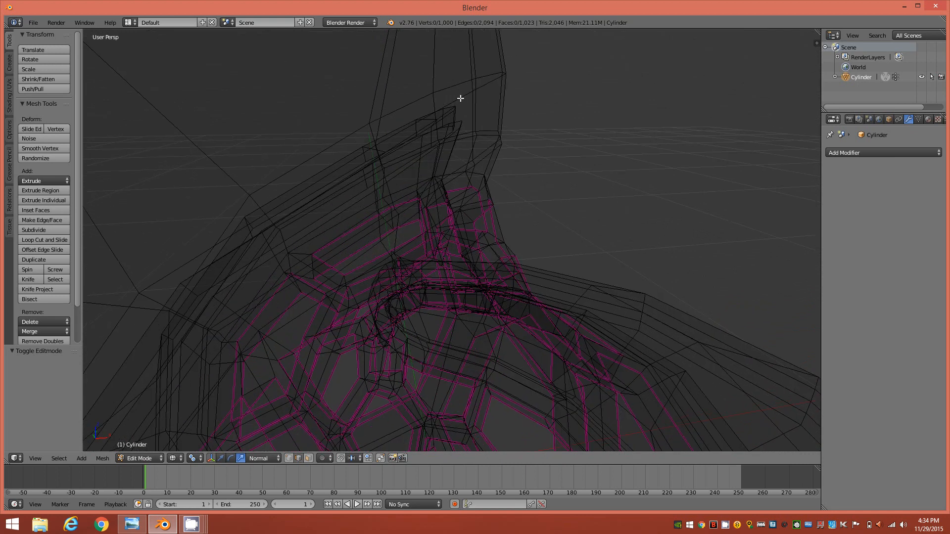
pyautogui.press('z')
pyautogui.click(455, 242)
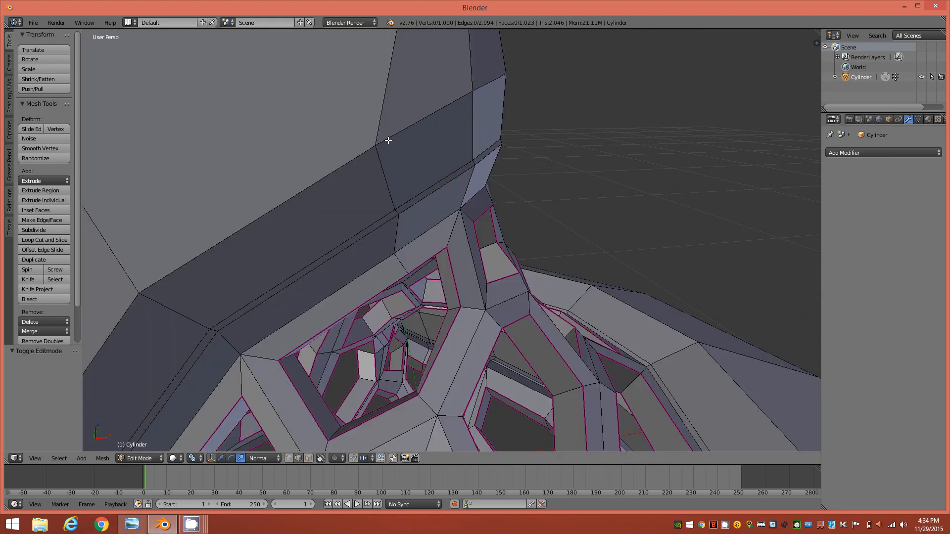
pyautogui.moveTo(462, 126); pyautogui.dragTo(479, 193, button='middle')
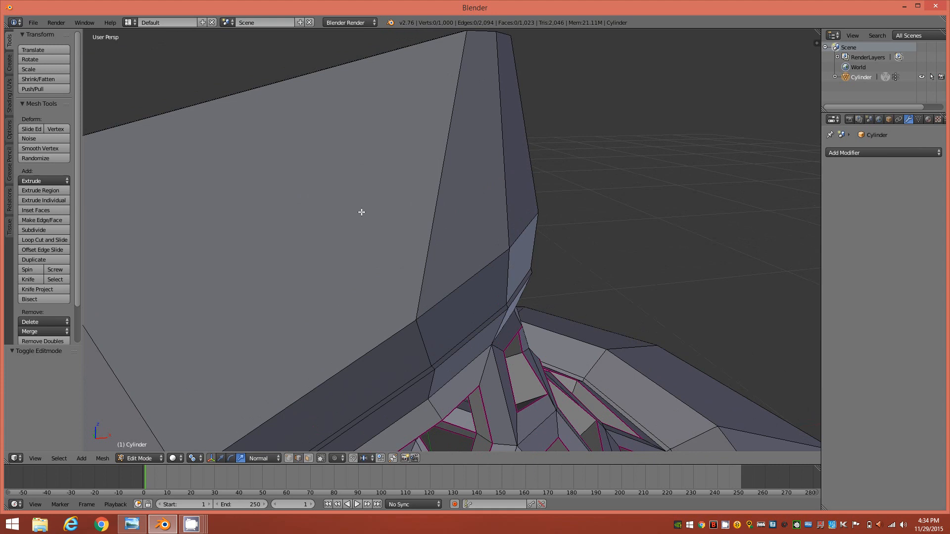
pyautogui.moveTo(361, 212); pyautogui.dragTo(423, 234, button='middle')
# Step: Show the pendant's upper rim tip in an orthographic front view with wireframe shading
pyautogui.press('KP_3')
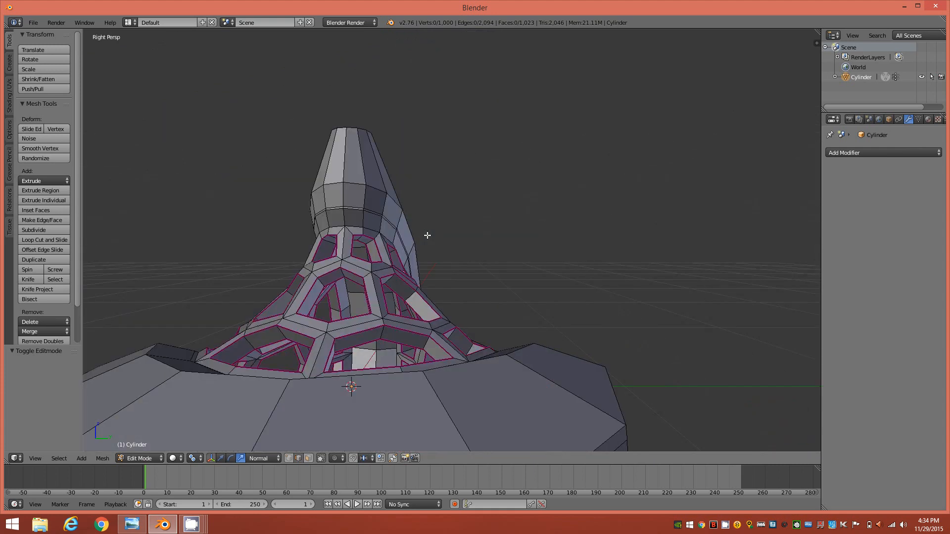
pyautogui.press('KP_1')
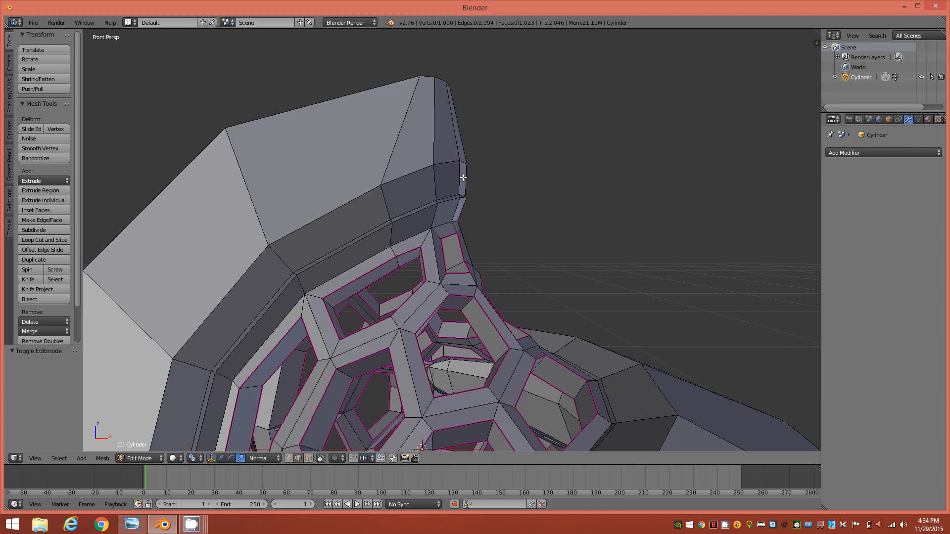
pyautogui.press('KP_5')
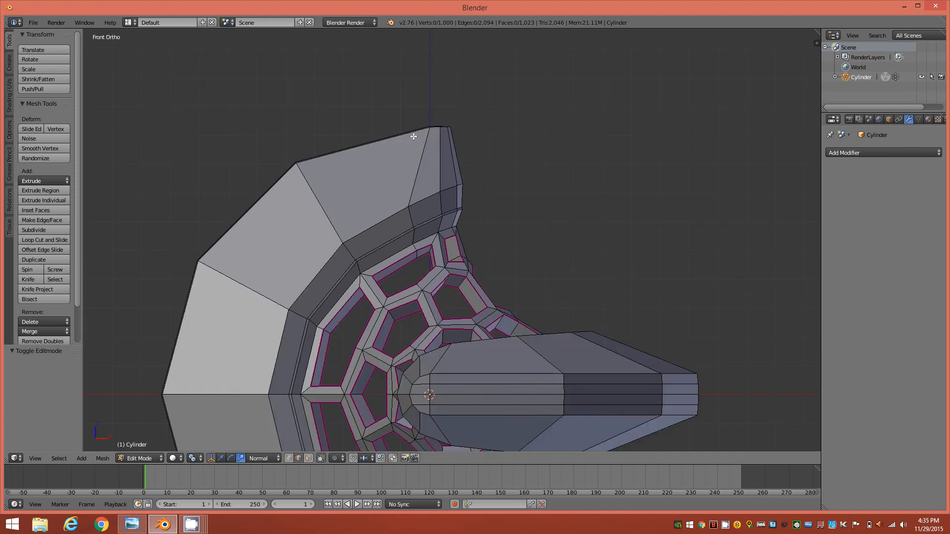
pyautogui.scroll(3, 413, 136)
pyautogui.keyDown('shift'); pyautogui.moveTo(443, 108); pyautogui.dragTo(490, 198, button='middle'); pyautogui.keyUp('shift')
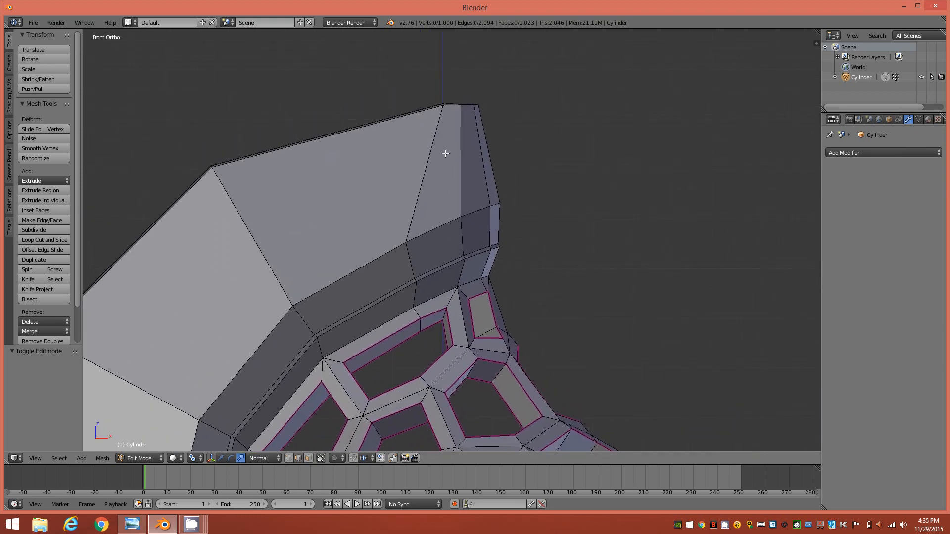
pyautogui.press('z')
pyautogui.click(528, 162)
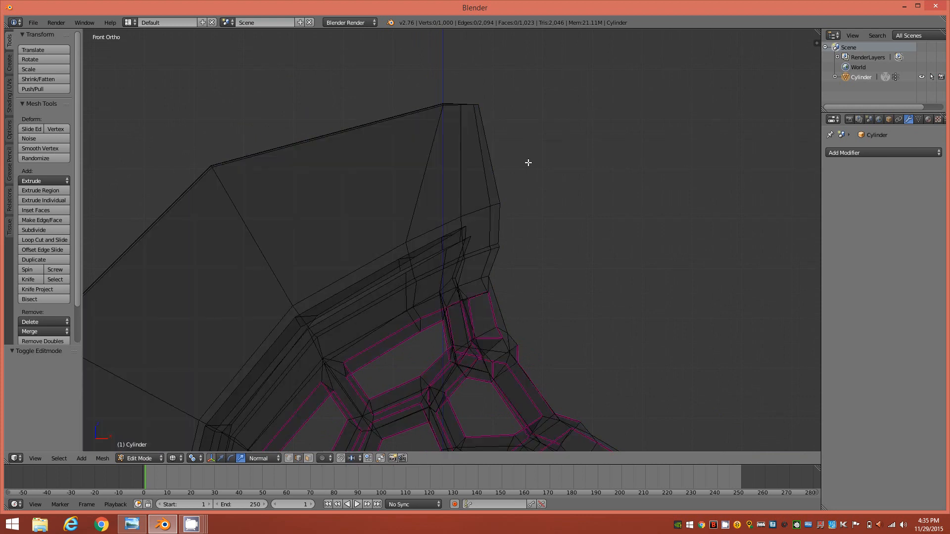